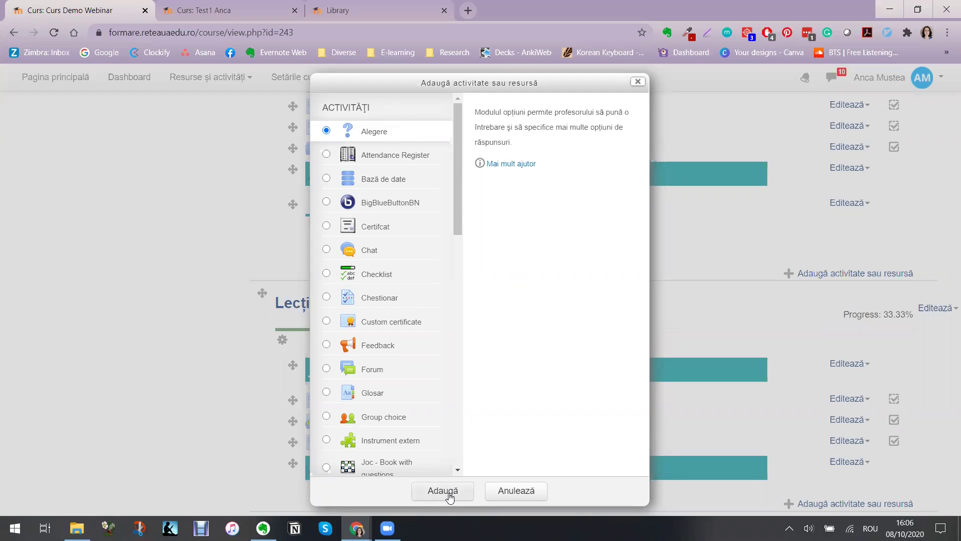
Step: Add an Alegere activity to the course and copy the title "Dificultatea materialelor multimedia" from the Evernote note
{"action": "left_click", "coordinate": [450, 495]}
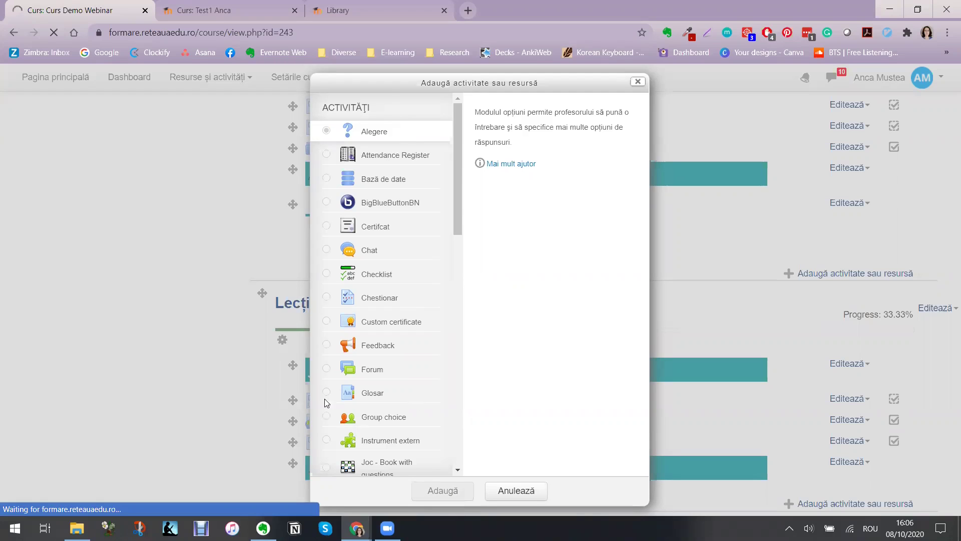
{"action": "left_click", "coordinate": [264, 528]}
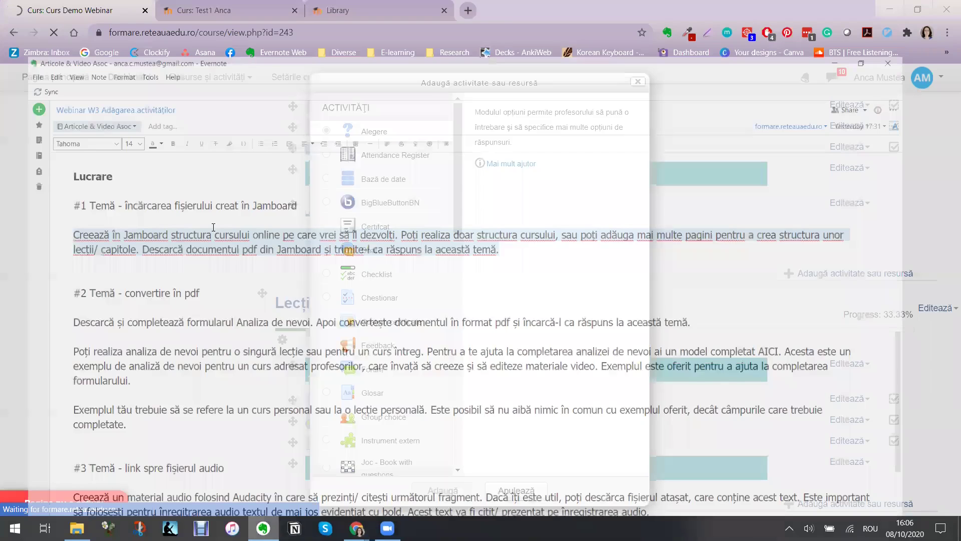
{"action": "scroll", "coordinate": [238, 258], "scroll_direction": "up", "scroll_amount": 10}
{"action": "scroll", "coordinate": [238, 258], "scroll_direction": "down", "scroll_amount": 2}
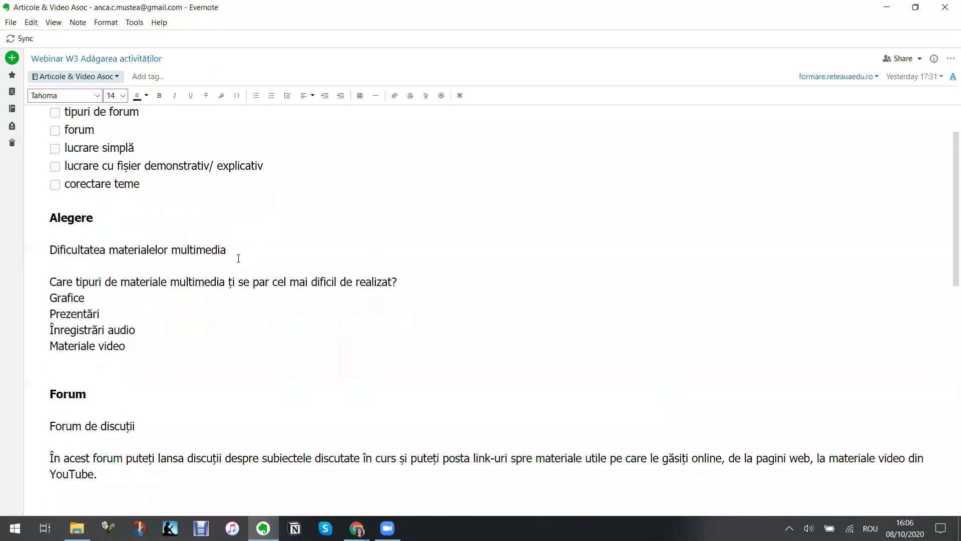
{"action": "left_click", "coordinate": [58, 244]}
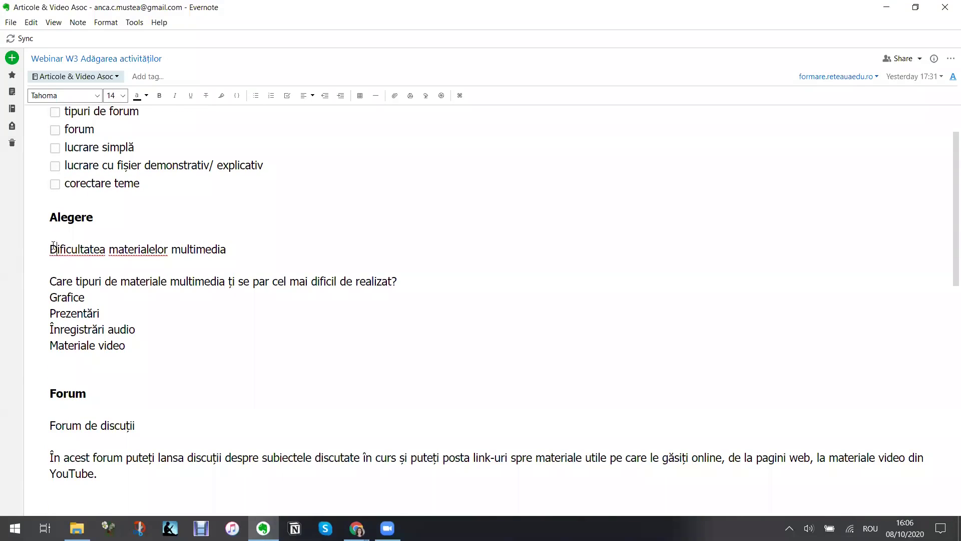
{"action": "triple_click", "coordinate": [250, 251]}
{"action": "key", "text": "ctrl+c"}
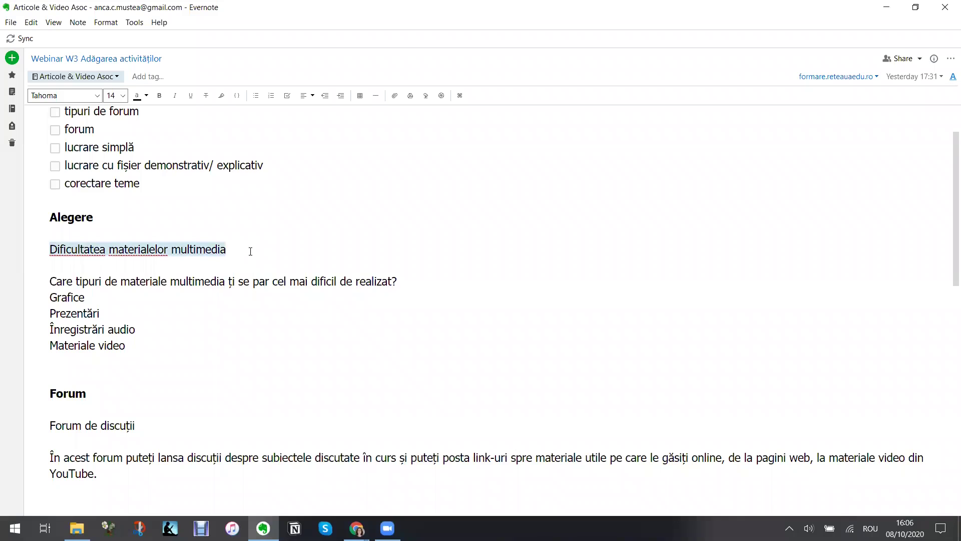
Step: Switch back to Chrome and fill in the activity's name with the copied title "Dificultatea materialelor multimedia"
{"action": "mouse_move", "coordinate": [356, 528]}
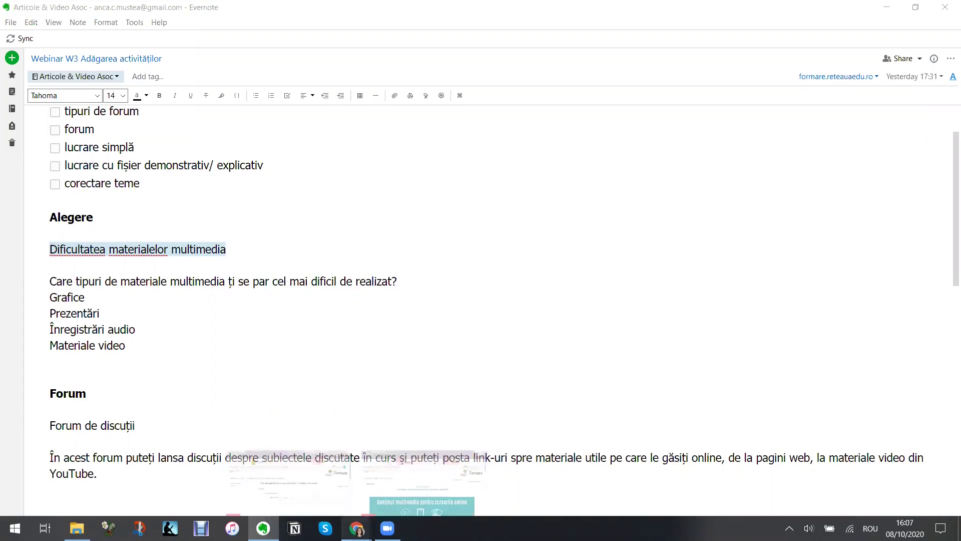
{"action": "left_click", "coordinate": [334, 506]}
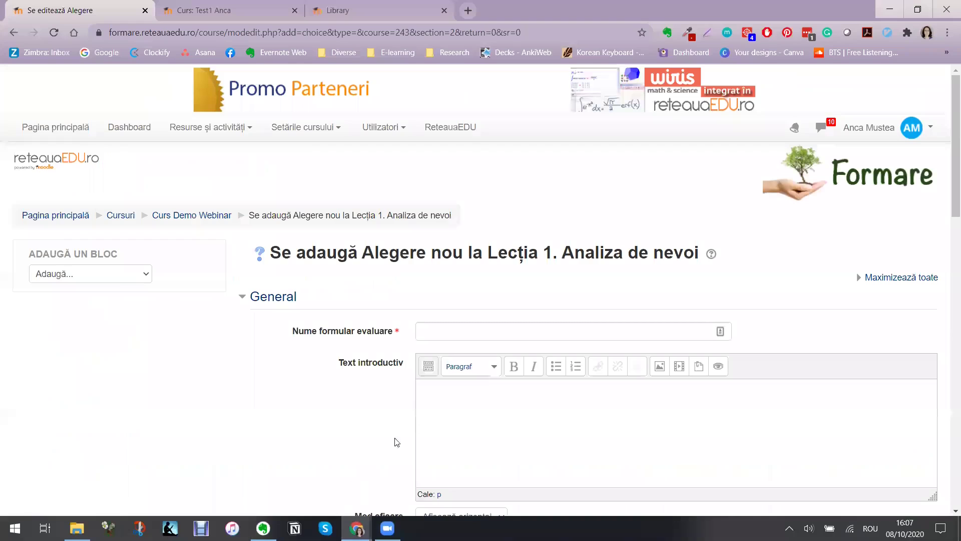
{"action": "left_click", "coordinate": [420, 332]}
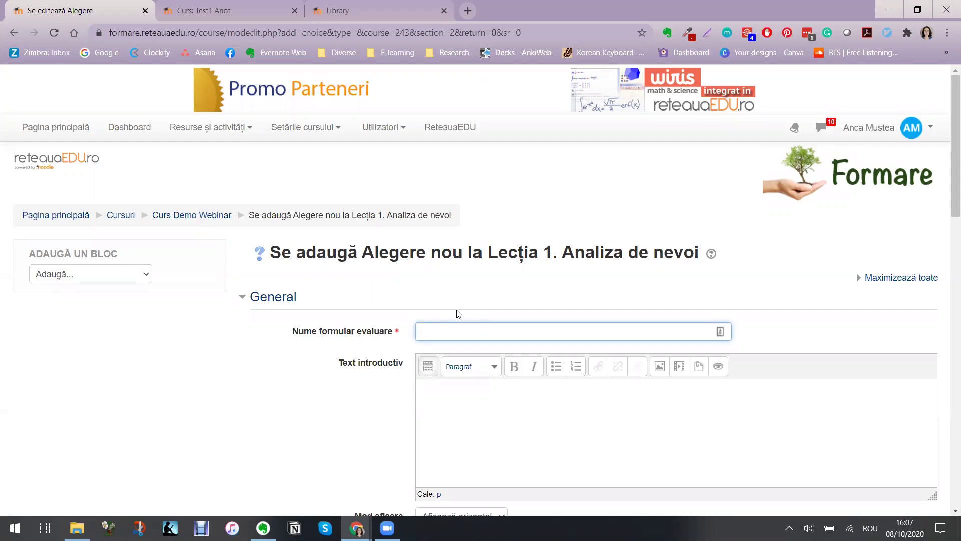
{"action": "key", "text": "ctrl+v"}
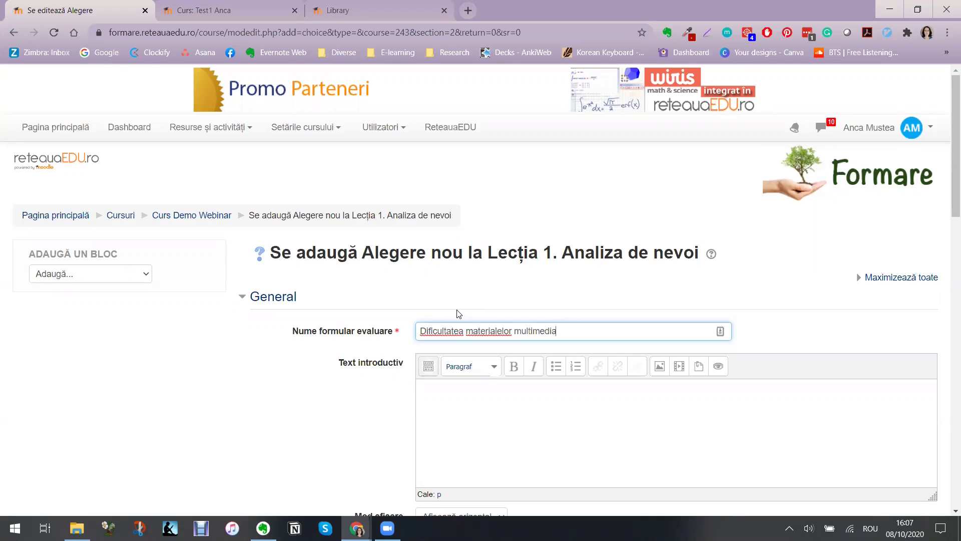
Step: Copy the question "Care tipuri de materiale multimedia ți se par cel mai dificil de realizat?" from Evernote into the activity's introductory text
{"action": "scroll", "coordinate": [421, 373], "scroll_direction": "down", "scroll_amount": 1}
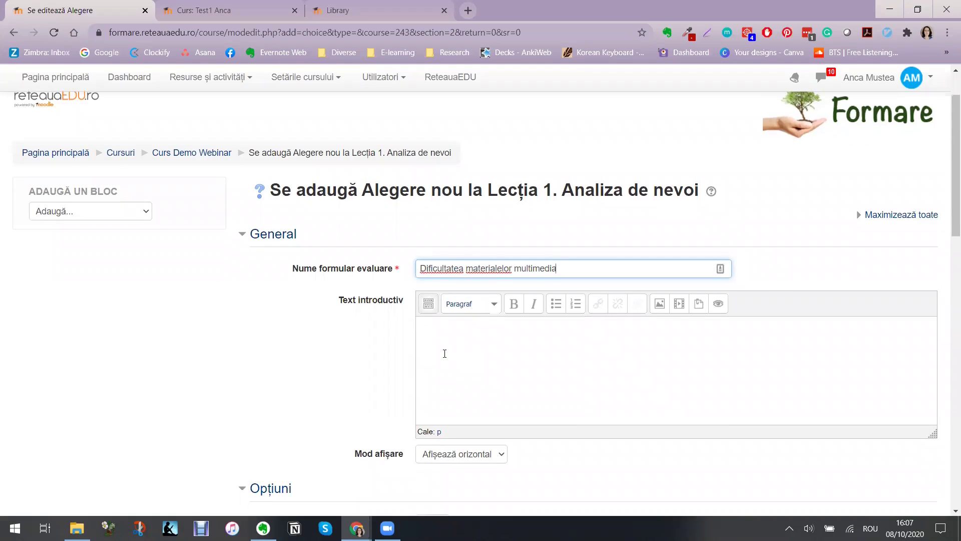
{"action": "left_click", "coordinate": [263, 529]}
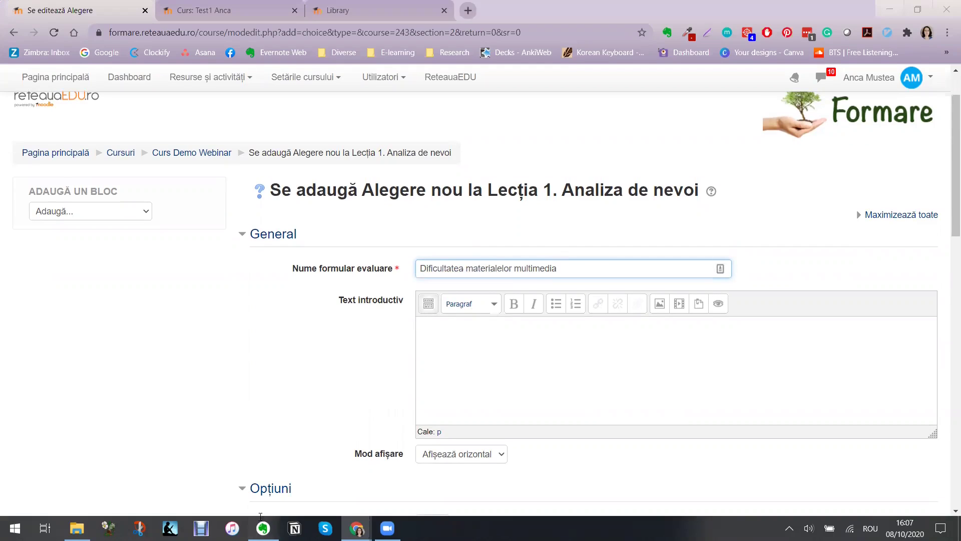
{"action": "left_click_drag", "start_coordinate": [44, 275], "coordinate": [406, 282]}
{"action": "key", "text": "ctrl+c"}
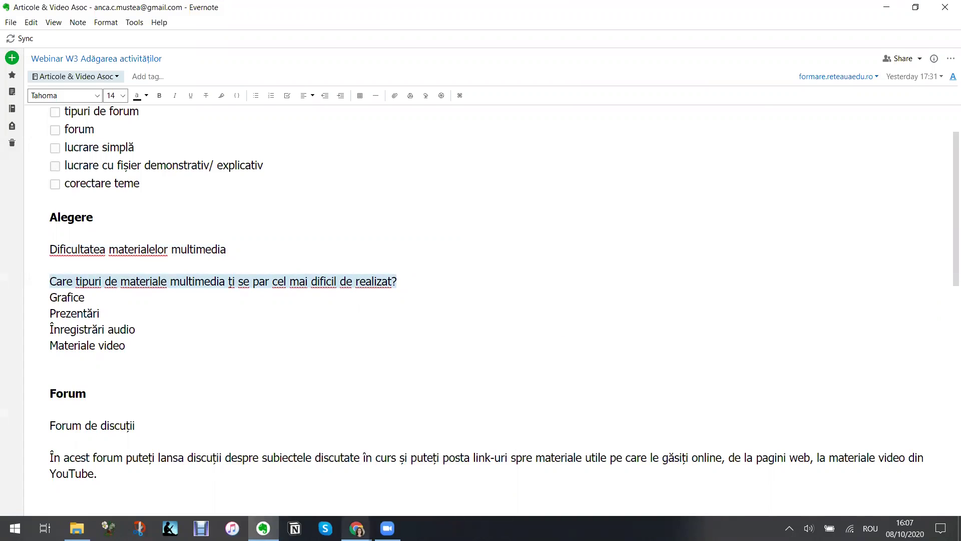
{"action": "mouse_move", "coordinate": [356, 527]}
{"action": "left_click", "coordinate": [376, 430]}
{"action": "left_click", "coordinate": [429, 360]}
{"action": "key", "text": "ctrl+v"}
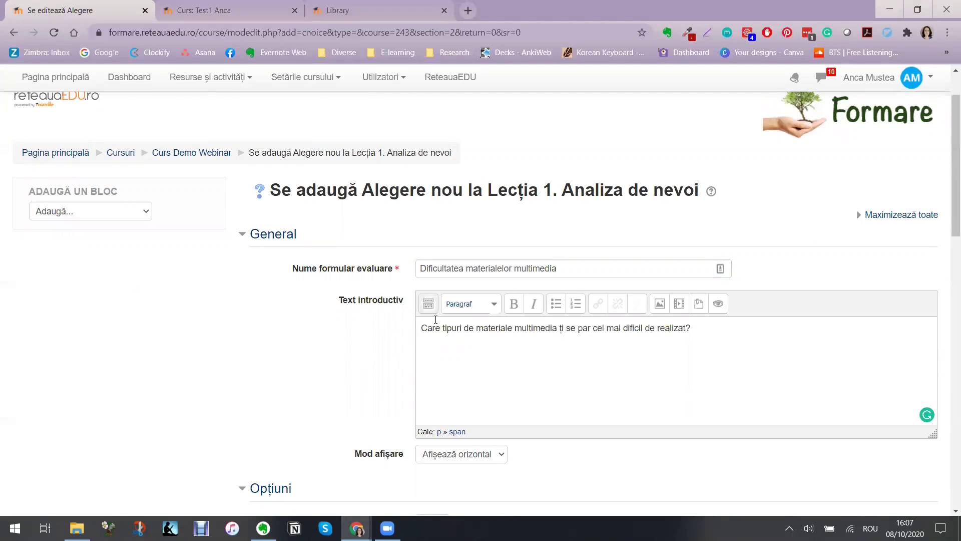
Step: Format the whole introductory question in Tahoma at size 5 (18pt)
{"action": "key", "text": "ctrl+a"}
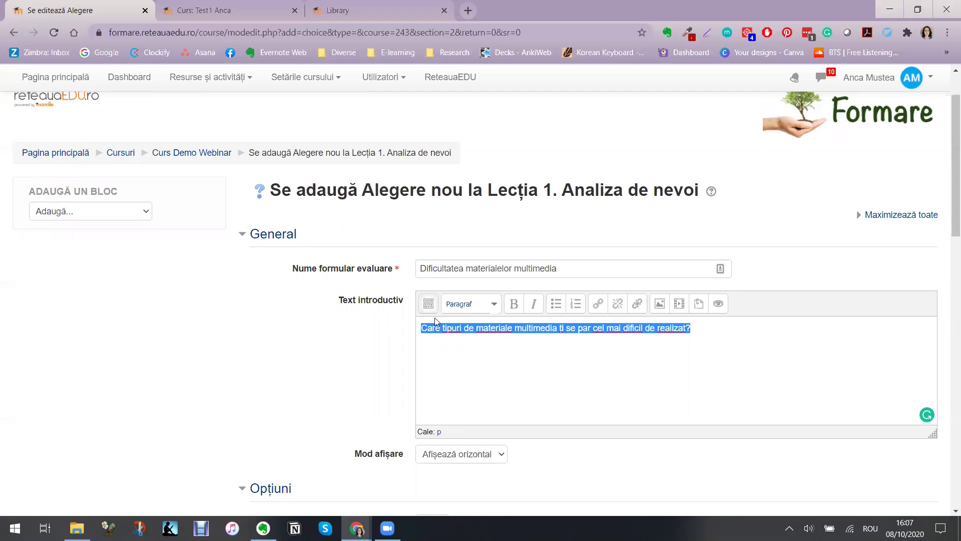
{"action": "left_click", "coordinate": [428, 304]}
{"action": "left_click", "coordinate": [441, 349]}
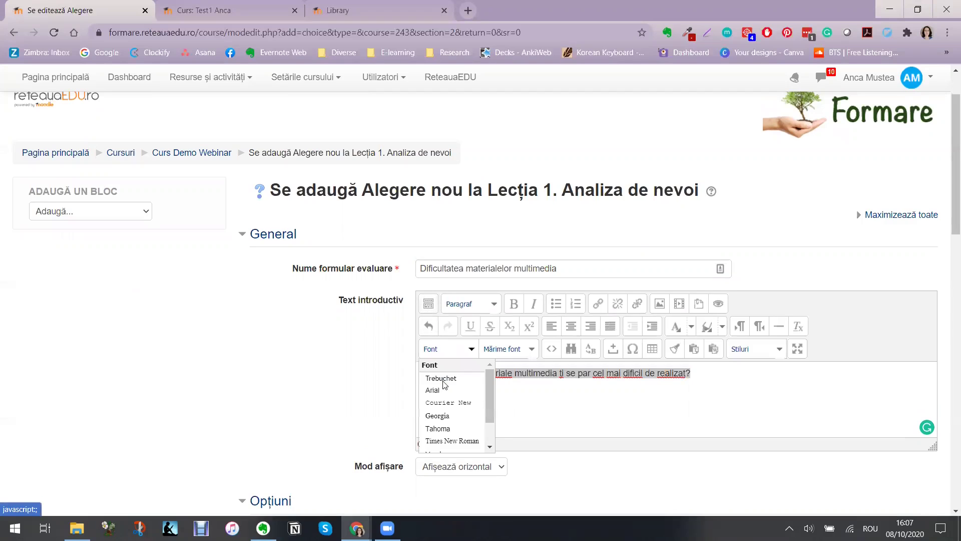
{"action": "left_click", "coordinate": [438, 429]}
{"action": "left_click", "coordinate": [503, 351]}
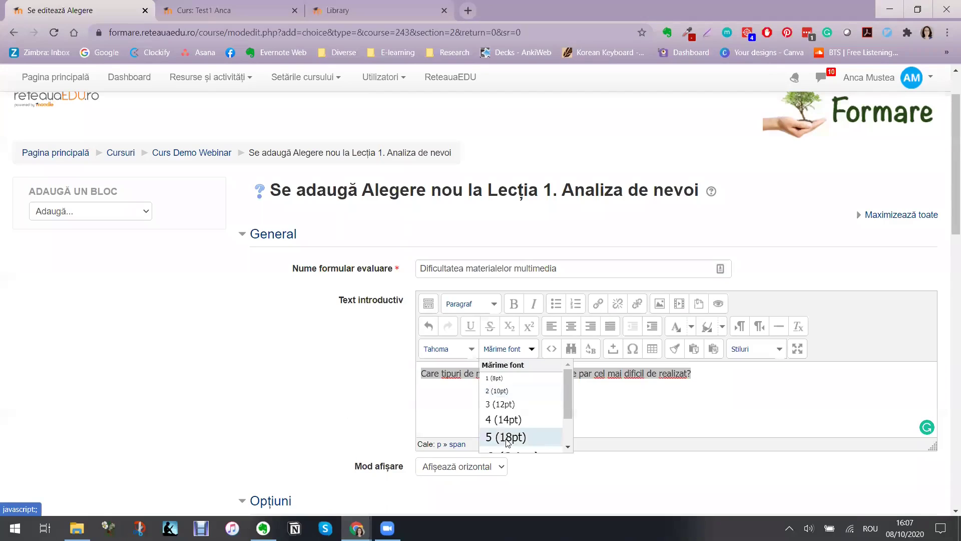
{"action": "left_click", "coordinate": [507, 437]}
{"action": "left_click", "coordinate": [570, 415]}
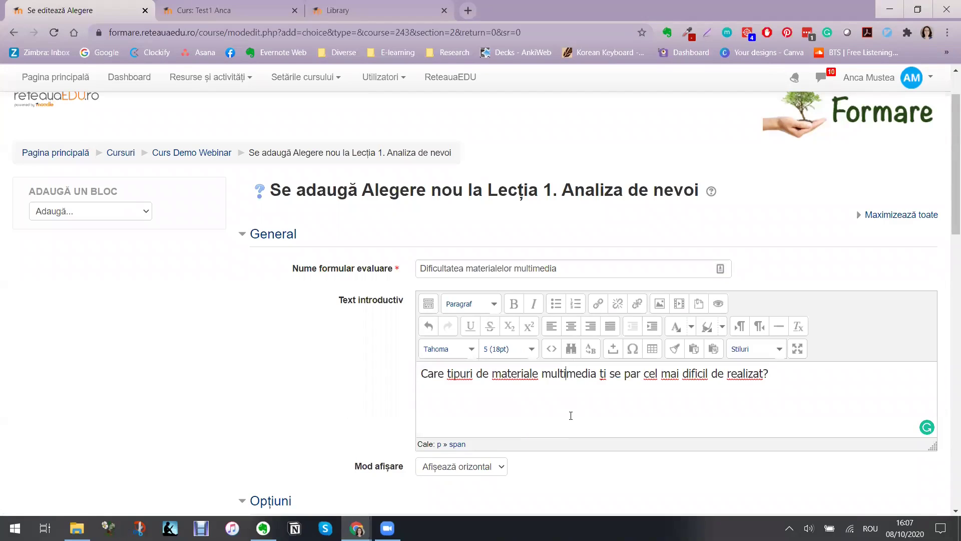
Step: Set the display mode to "Afișează vertical" and keep the selection of multiple options at "Nu"
{"action": "scroll", "coordinate": [566, 411], "scroll_direction": "down", "scroll_amount": 1}
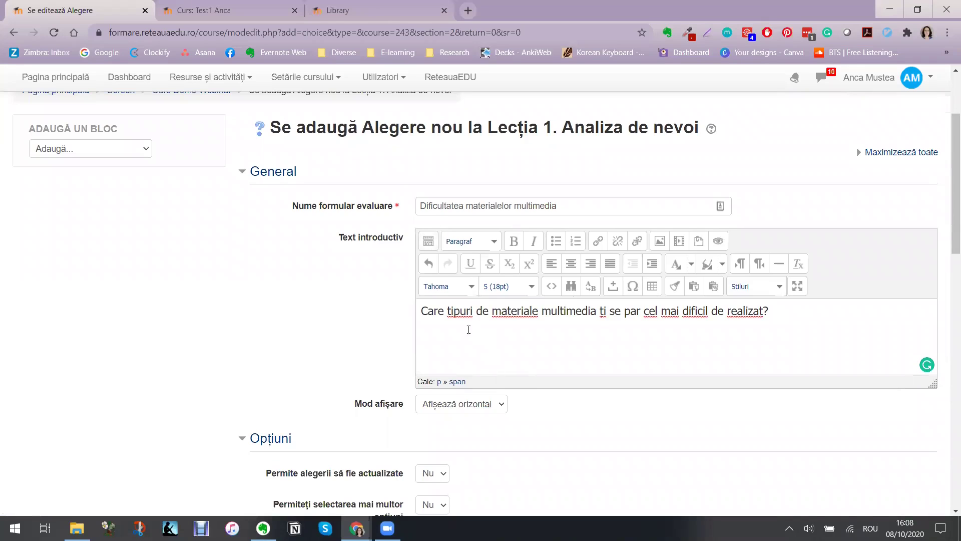
{"action": "scroll", "coordinate": [466, 335], "scroll_direction": "down", "scroll_amount": 3}
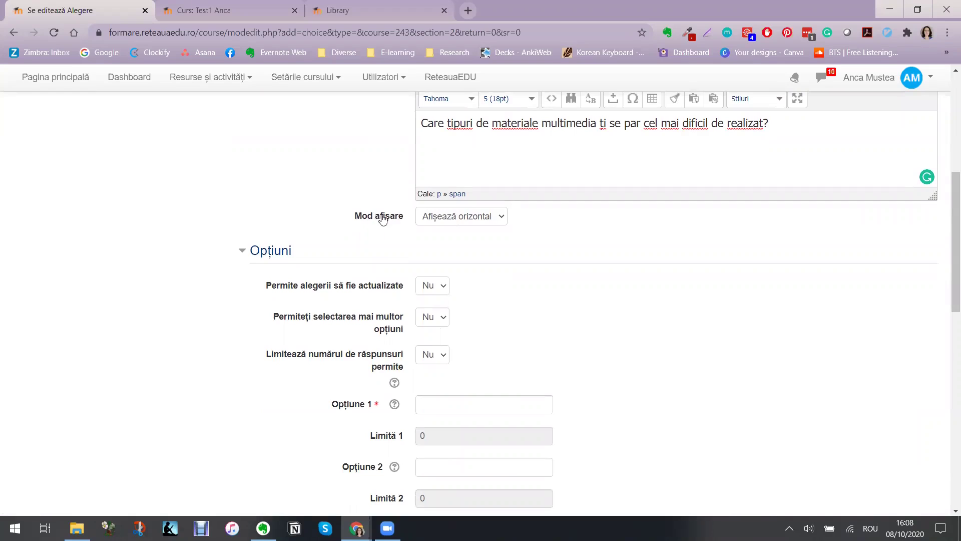
{"action": "left_click", "coordinate": [470, 223]}
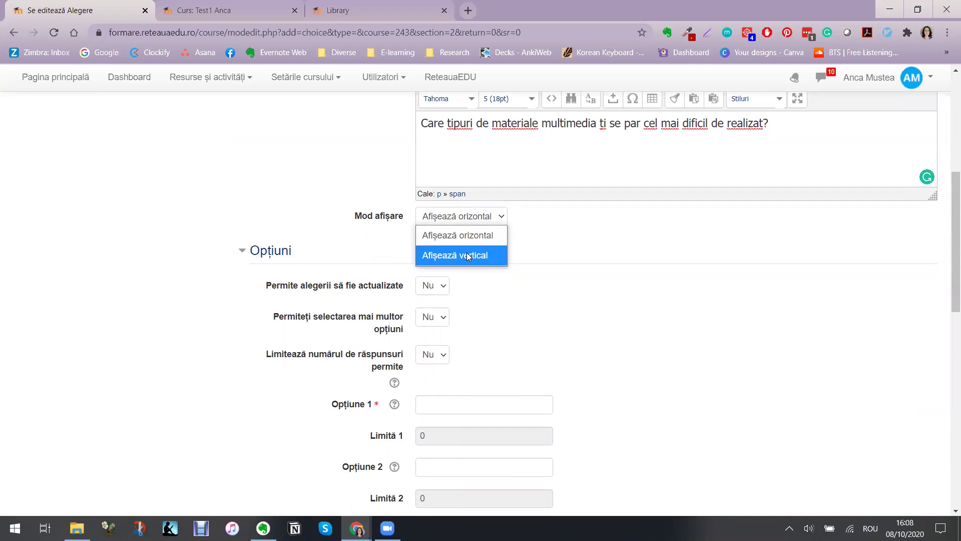
{"action": "left_click", "coordinate": [468, 257]}
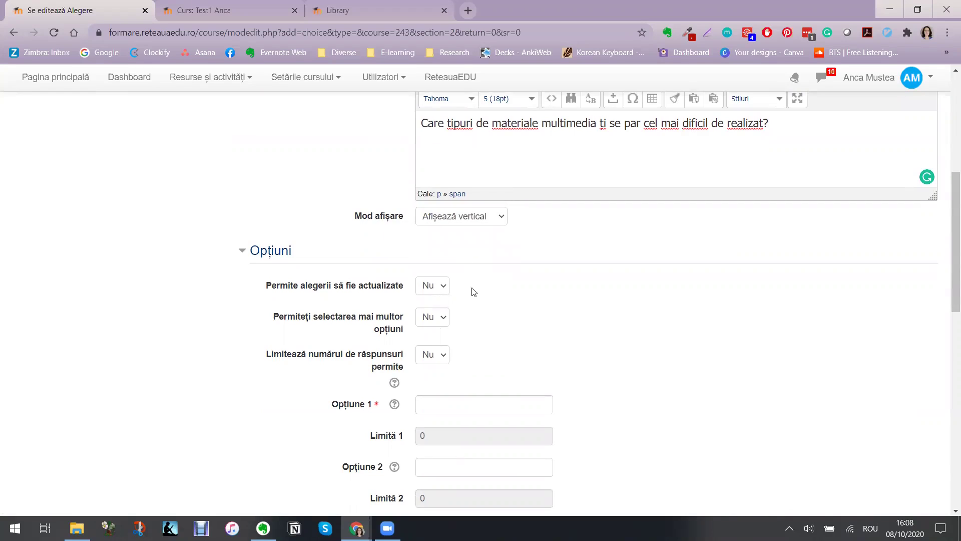
{"action": "left_click", "coordinate": [495, 221]}
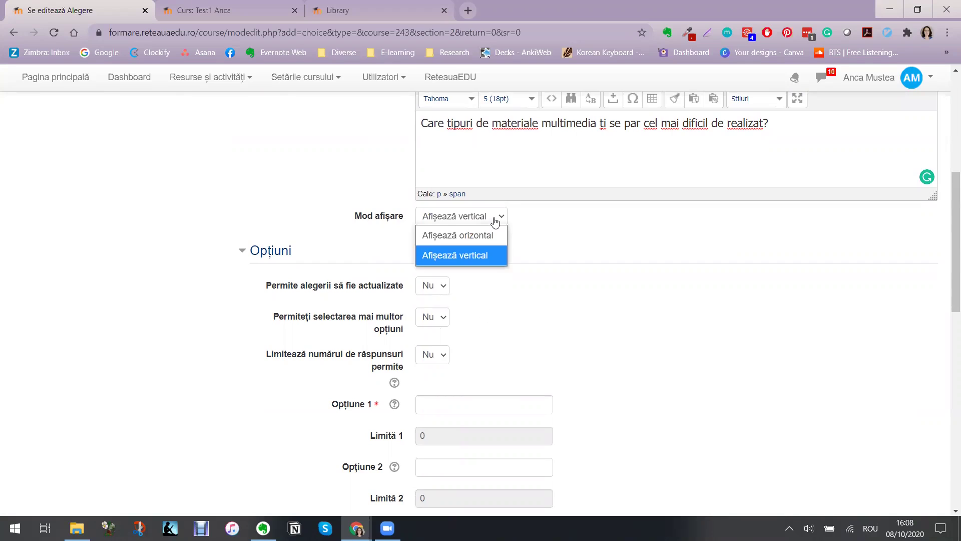
{"action": "left_click", "coordinate": [571, 229]}
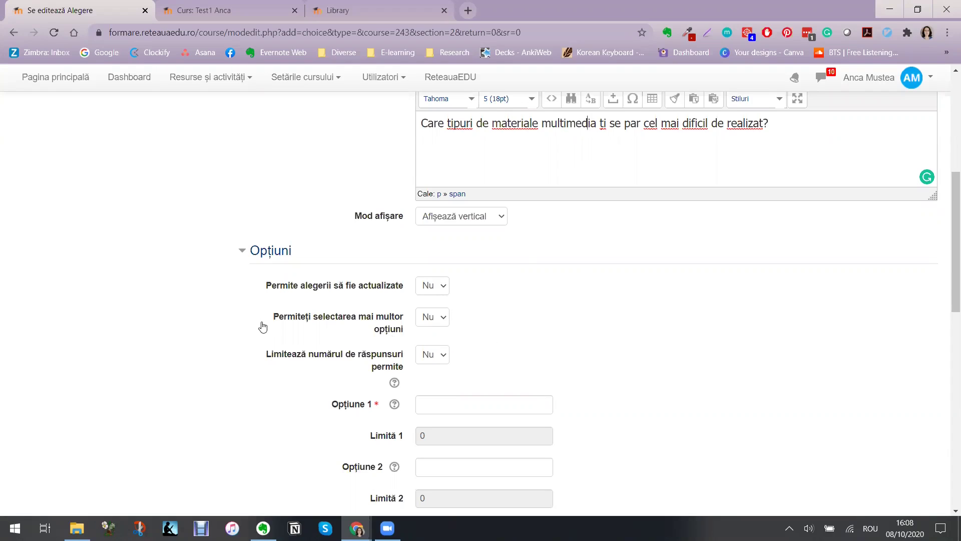
{"action": "left_click", "coordinate": [424, 321]}
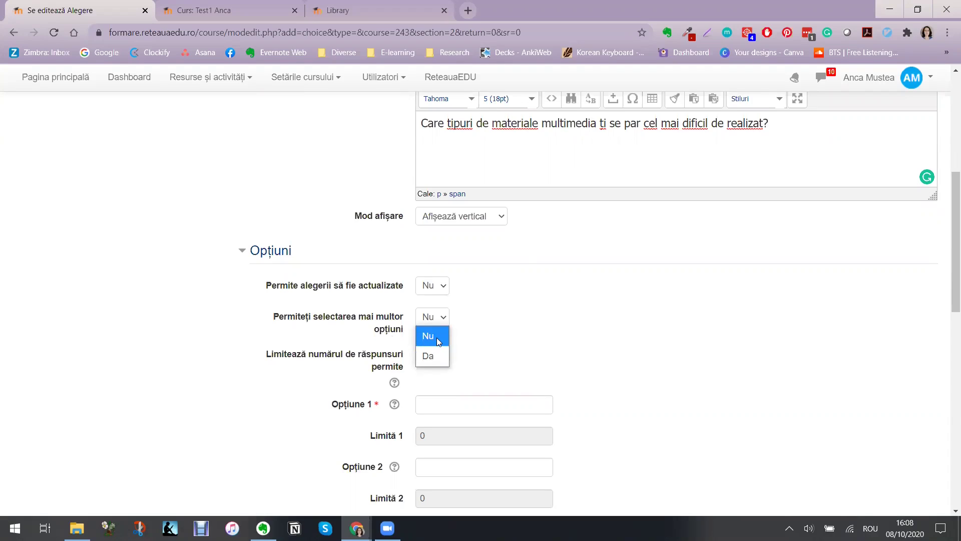
{"action": "left_click", "coordinate": [436, 338]}
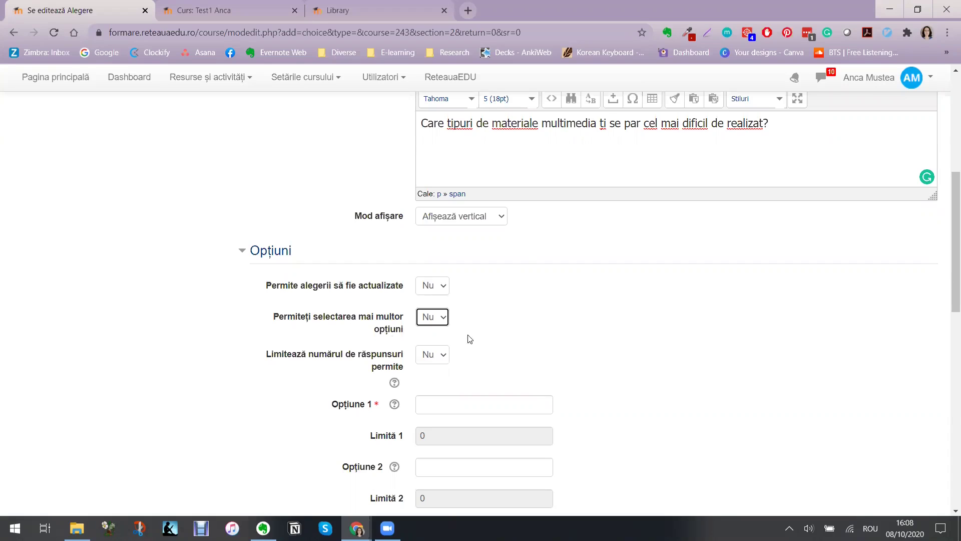
Step: Copy the answer "Grafice" from the Evernote note into Opțiune 1 of the activity form
{"action": "scroll", "coordinate": [491, 339], "scroll_direction": "down", "scroll_amount": 5}
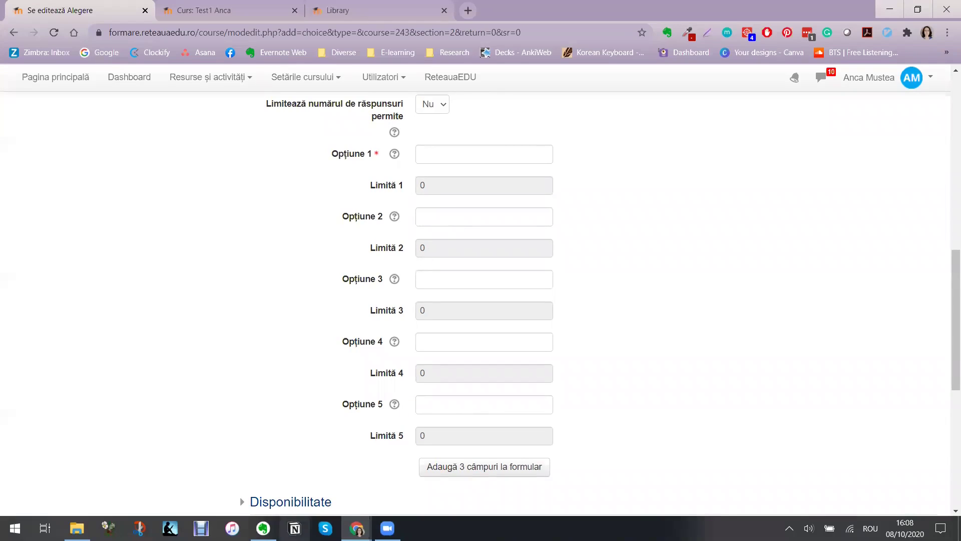
{"action": "left_click", "coordinate": [262, 528]}
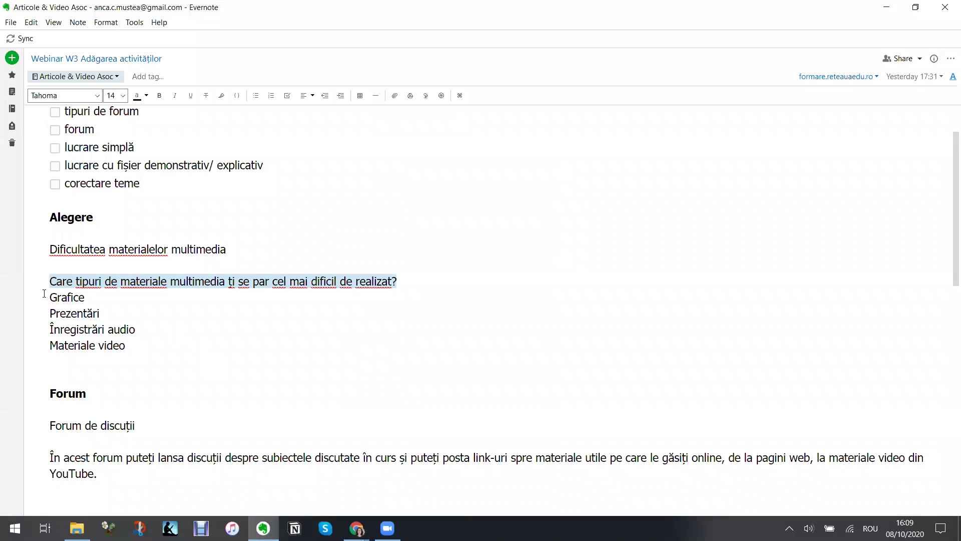
{"action": "left_click_drag", "start_coordinate": [44, 294], "coordinate": [89, 297]}
{"action": "key", "text": "ctrl+c"}
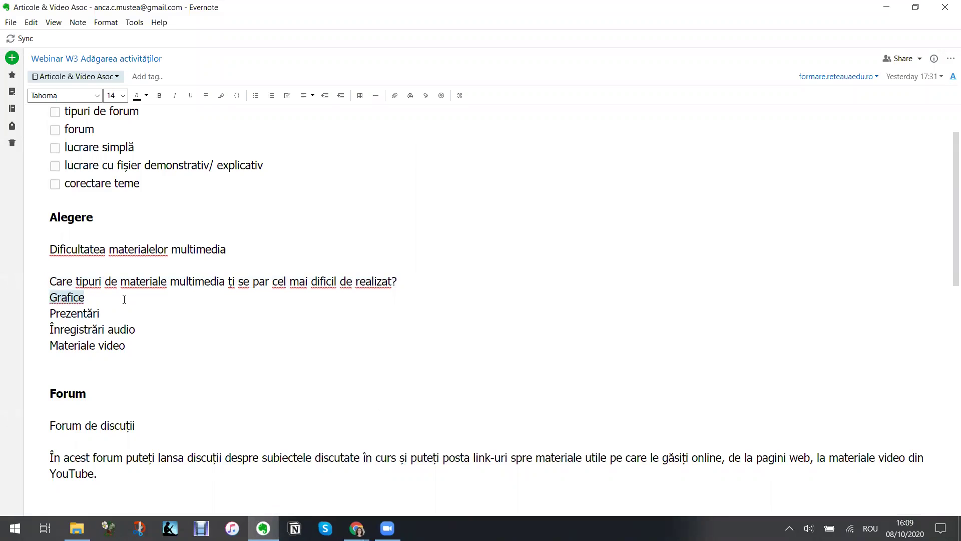
{"action": "key", "text": "alt+Tab"}
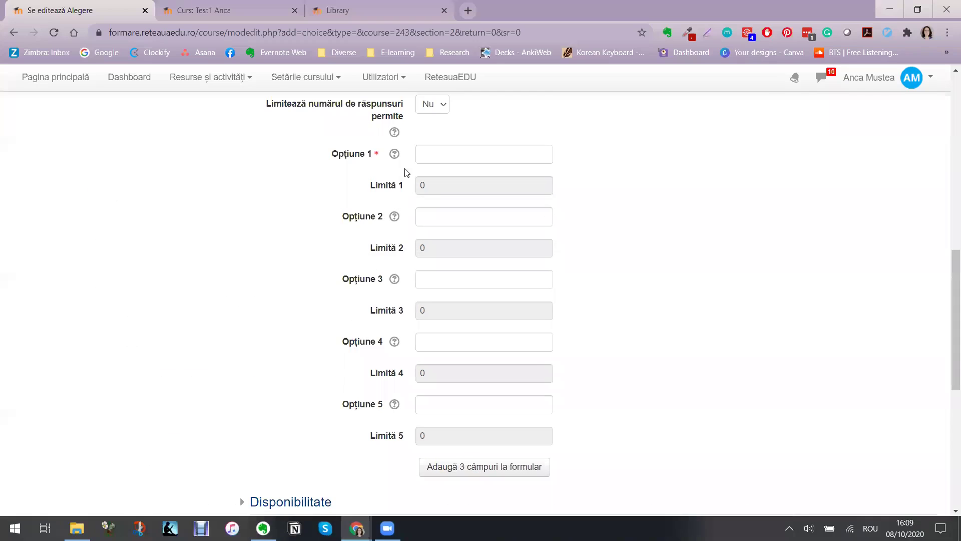
{"action": "left_click", "coordinate": [423, 156]}
{"action": "key", "text": "ctrl+v"}
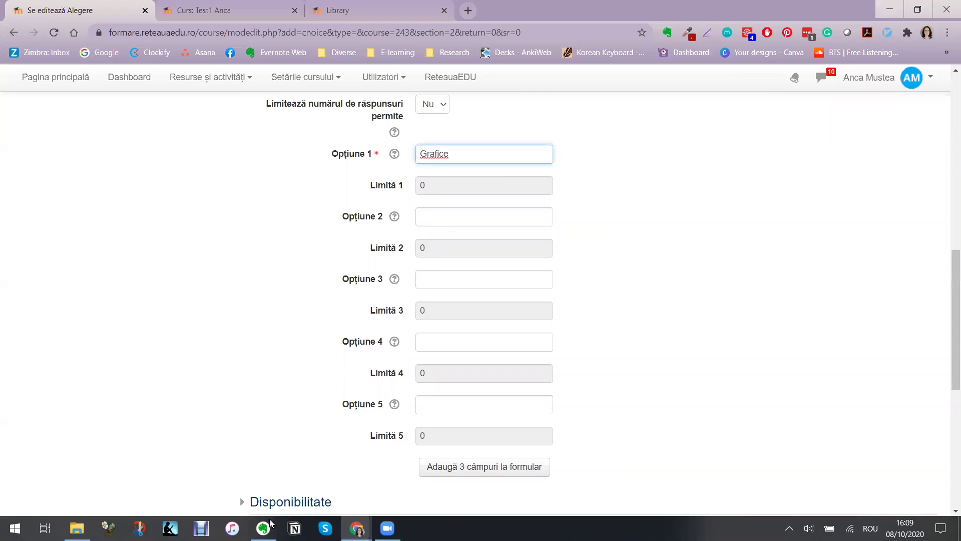
Step: Copy the answer "Prezentări" from the Evernote note into Opțiune 2 of the activity form
{"action": "key", "text": "alt+Tab"}
{"action": "left_click_drag", "start_coordinate": [48, 313], "coordinate": [116, 314]}
{"action": "key", "text": "ctrl+c"}
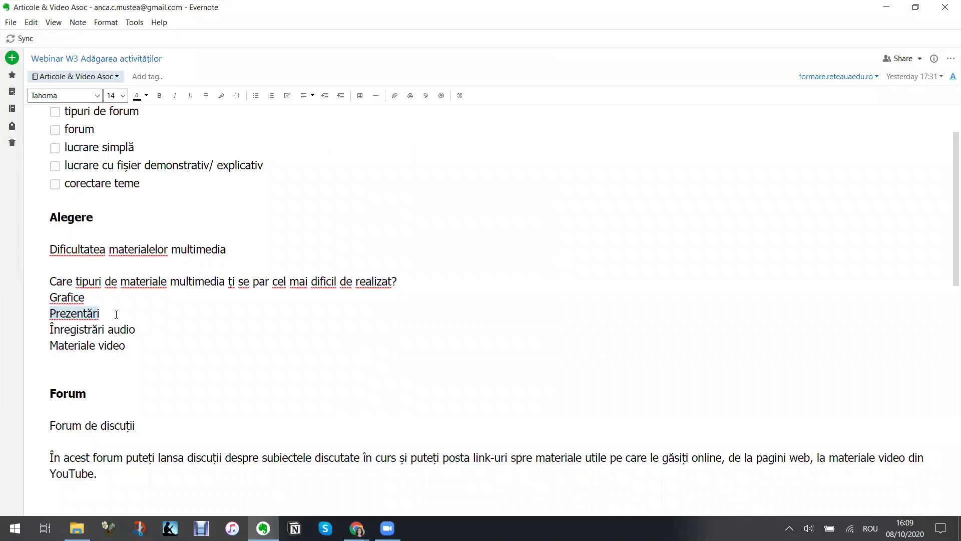
{"action": "key", "text": "alt+Tab"}
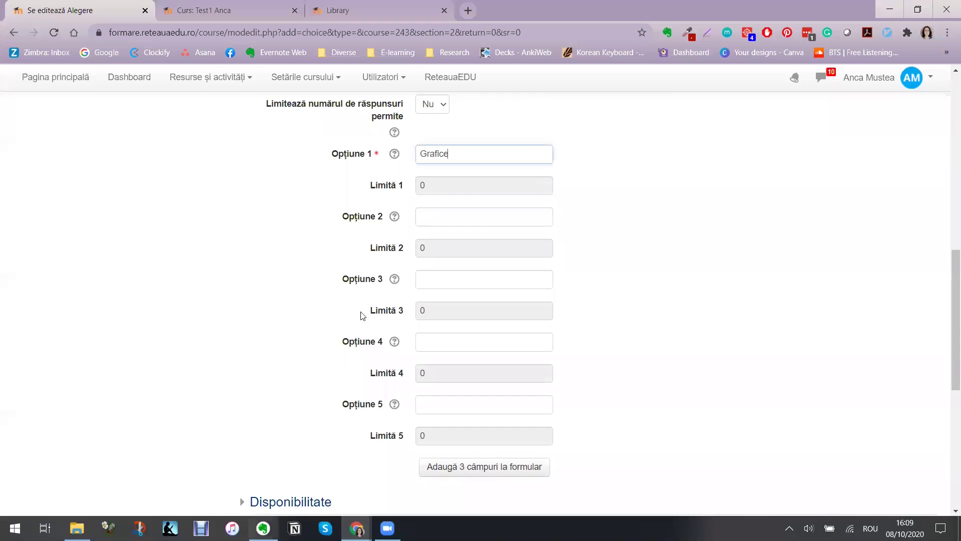
{"action": "left_click", "coordinate": [420, 215]}
{"action": "key", "text": "ctrl+v"}
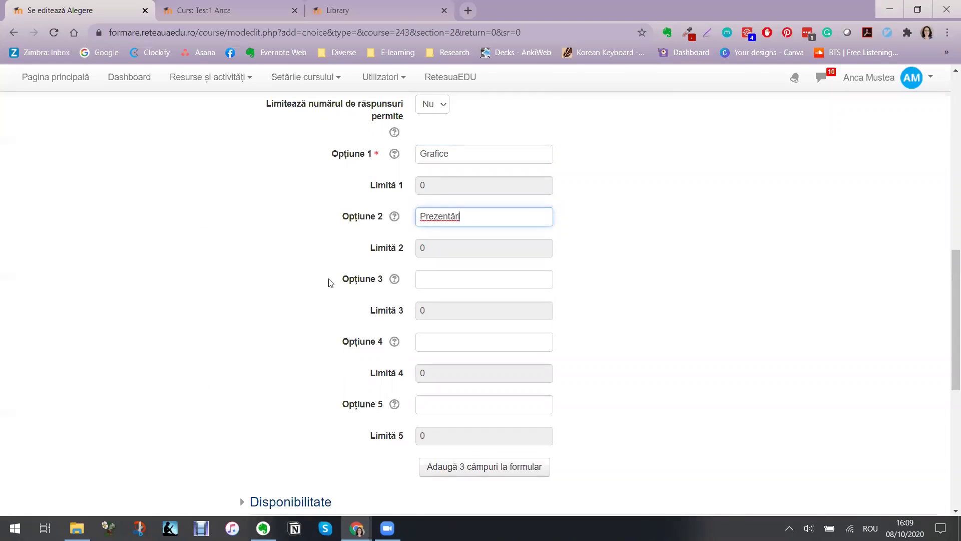
Step: Copy the answer "Înregistrări audio" from the Evernote note into Opțiune 3 of the activity form
{"action": "left_click", "coordinate": [263, 528]}
{"action": "left_click_drag", "start_coordinate": [49, 329], "coordinate": [160, 333]}
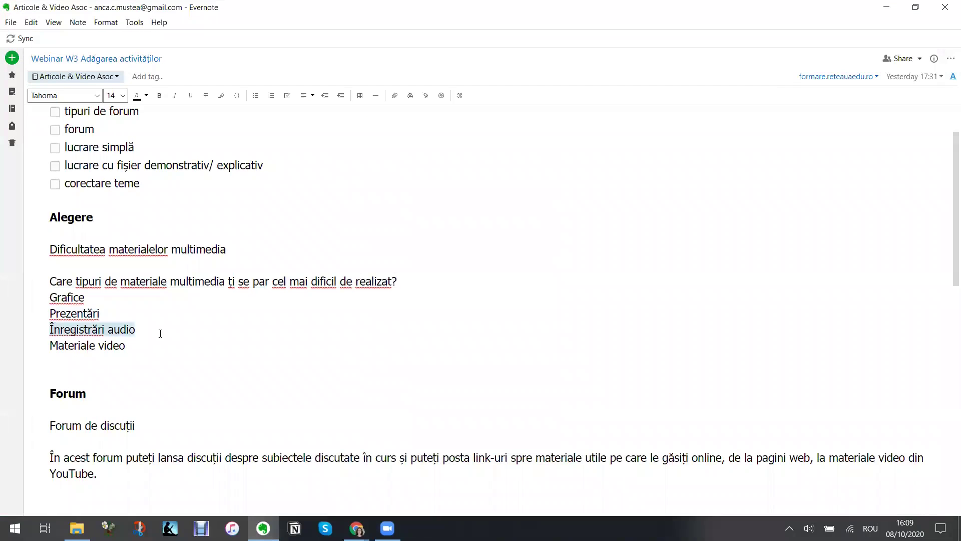
{"action": "key", "text": "ctrl+c"}
{"action": "key", "text": "alt+Tab"}
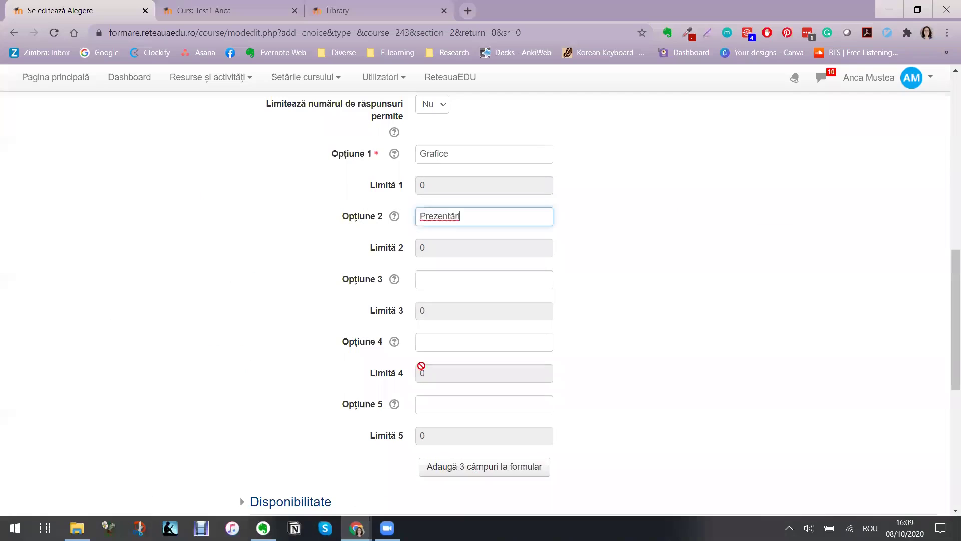
{"action": "left_click", "coordinate": [421, 279]}
{"action": "key", "text": "ctrl+v"}
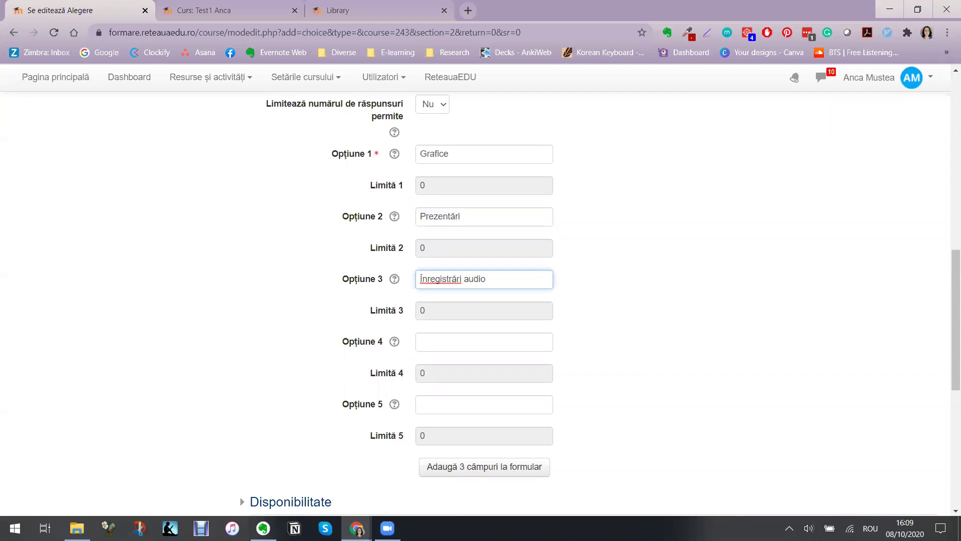
Step: Copy the answer "Materiale video" from the Evernote note into Opțiune 4 of the activity form
{"action": "key", "text": "alt+Tab"}
{"action": "left_click", "coordinate": [50, 345]}
{"action": "left_click_drag", "start_coordinate": [69, 350], "coordinate": [127, 353]}
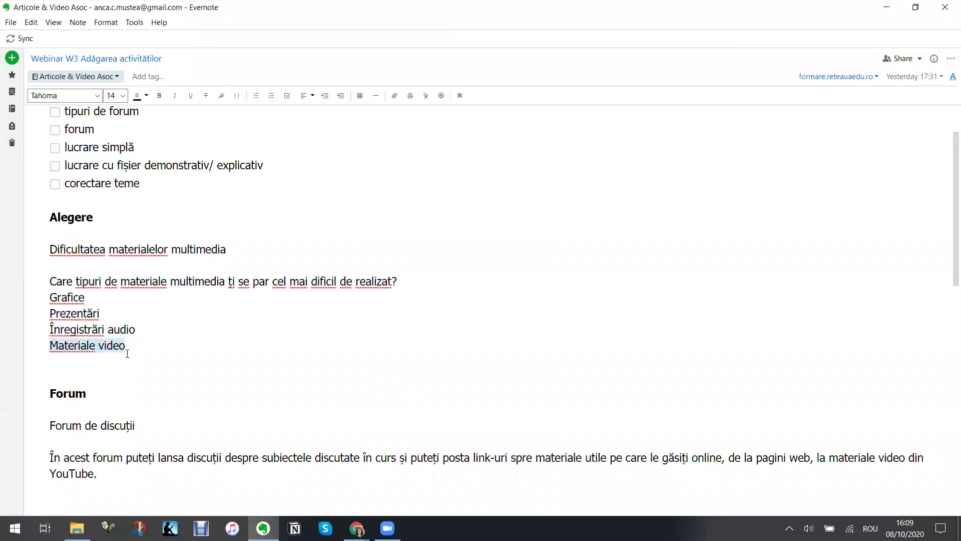
{"action": "key", "text": "ctrl+c"}
{"action": "key", "text": "alt+Tab"}
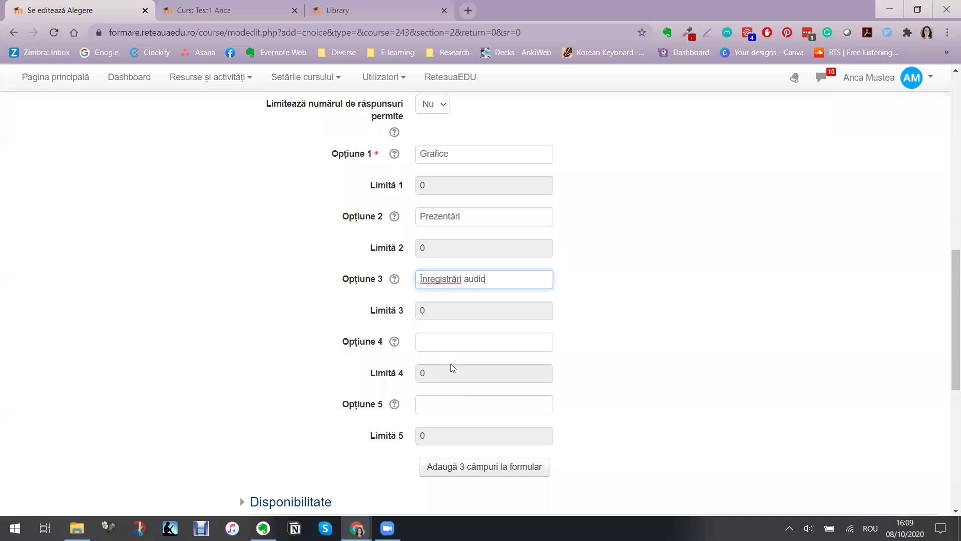
{"action": "left_click", "coordinate": [436, 343]}
{"action": "key", "text": "ctrl+v"}
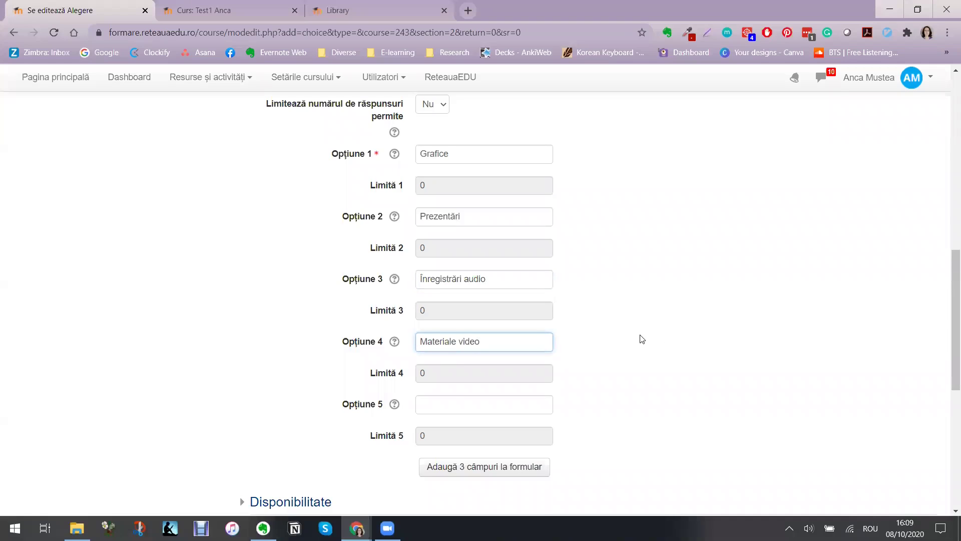
Step: Set completion tracking to "Afișează activitatea ca fiind completă atunci când sunt îndeplinite condițiile", and save and display the activity
{"action": "left_click", "coordinate": [641, 339]}
{"action": "scroll", "coordinate": [636, 337], "scroll_direction": "up", "scroll_amount": 2}
{"action": "scroll", "coordinate": [626, 321], "scroll_direction": "down", "scroll_amount": 6}
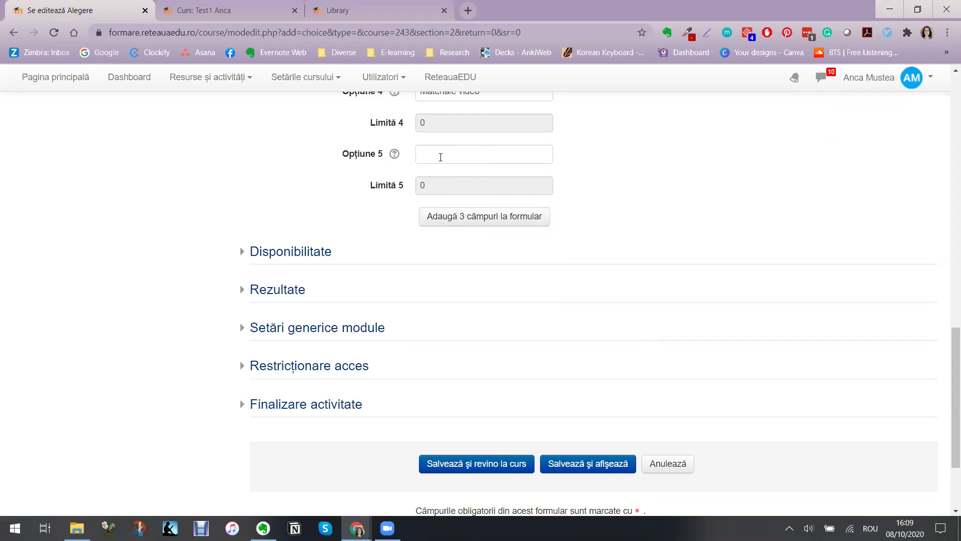
{"action": "scroll", "coordinate": [434, 330], "scroll_direction": "down", "scroll_amount": 3}
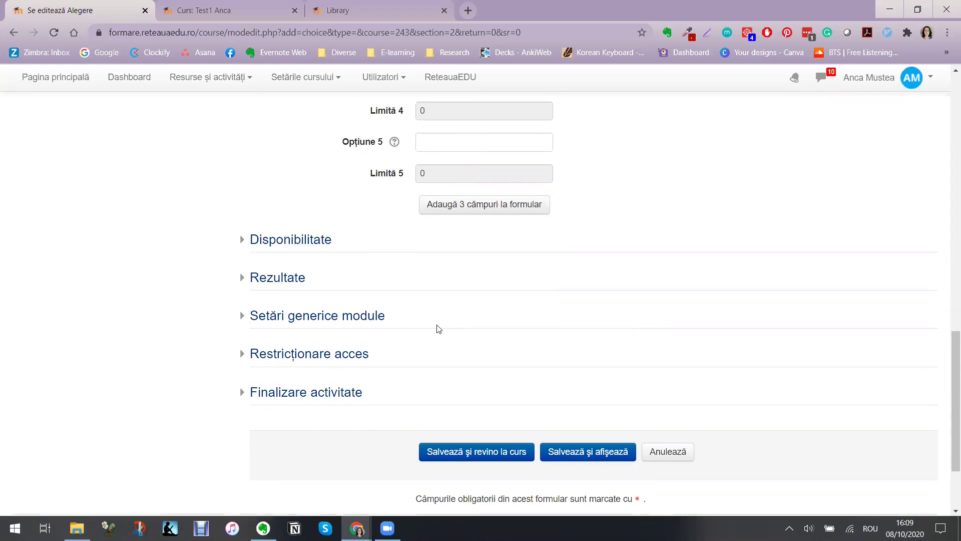
{"action": "left_click", "coordinate": [284, 281]}
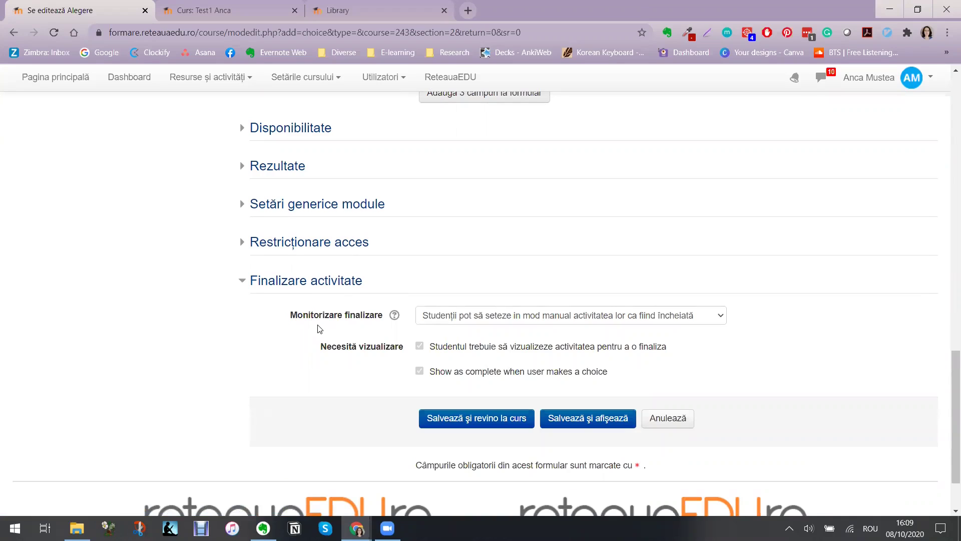
{"action": "left_click", "coordinate": [439, 319]}
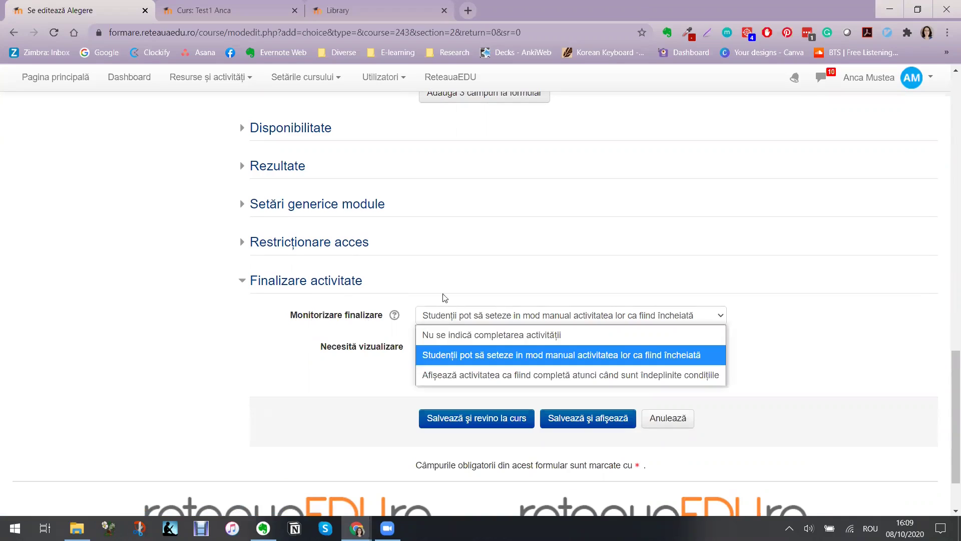
{"action": "left_click", "coordinate": [488, 379]}
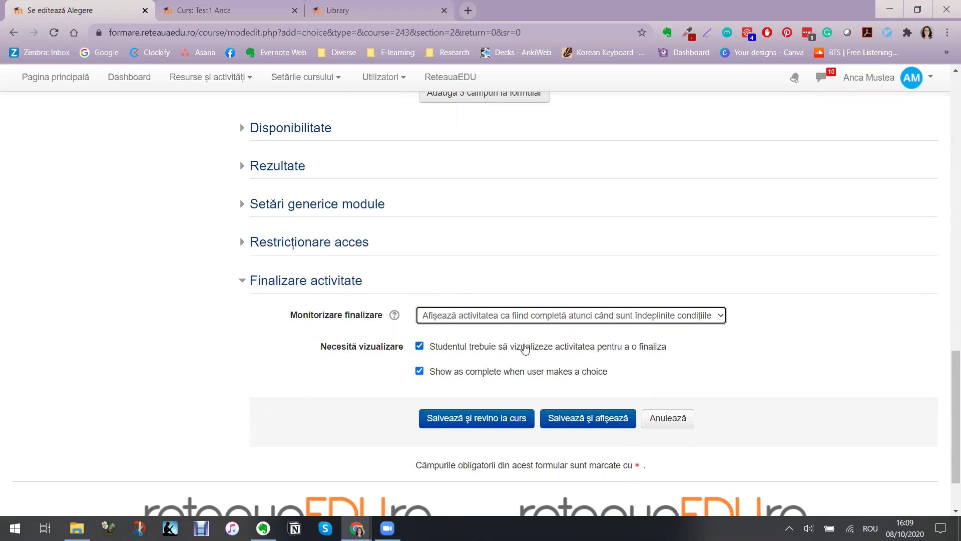
{"action": "left_click", "coordinate": [583, 419]}
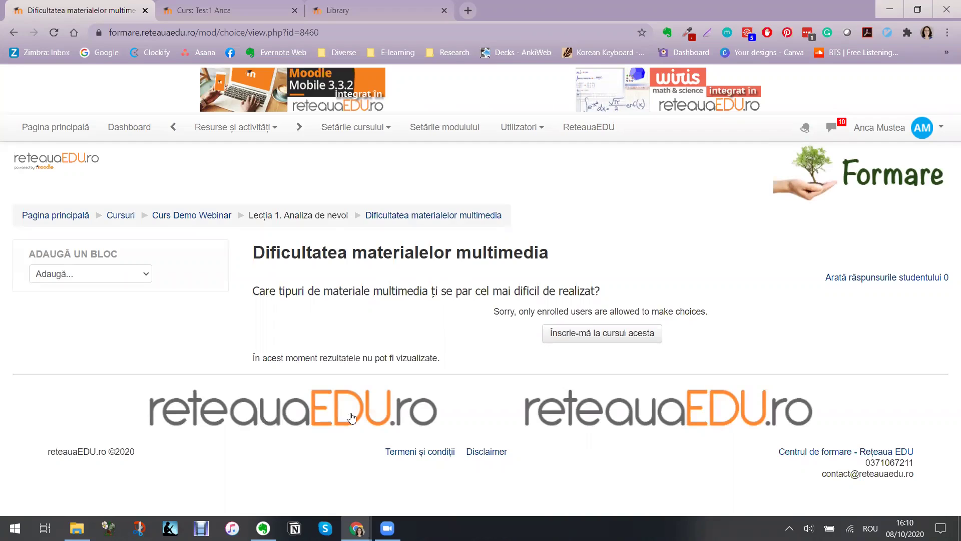
Step: In the incognito window with the demo student account, open "Dificultatea materialelor multimedia" in Lecția 1 of Curs Demo Webinar
{"action": "mouse_move", "coordinate": [355, 524]}
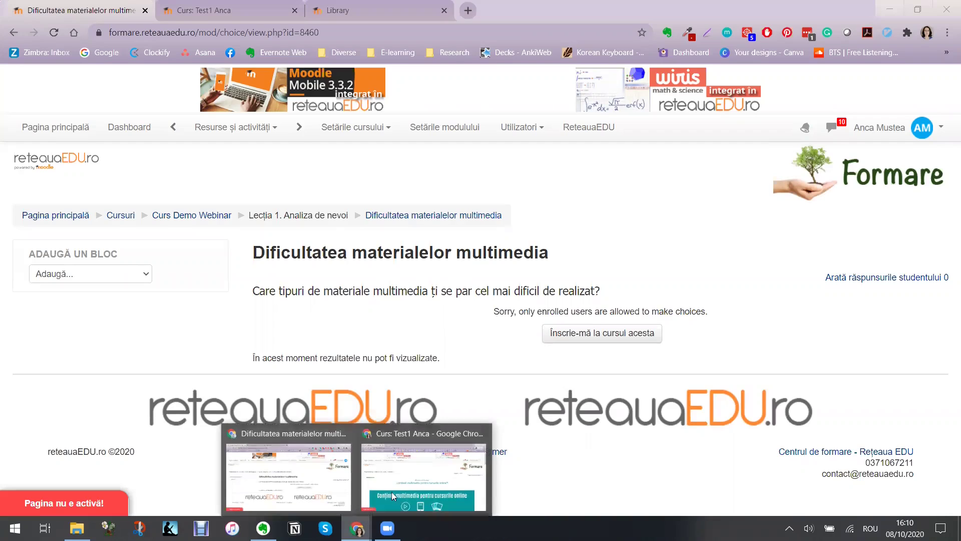
{"action": "left_click", "coordinate": [403, 464]}
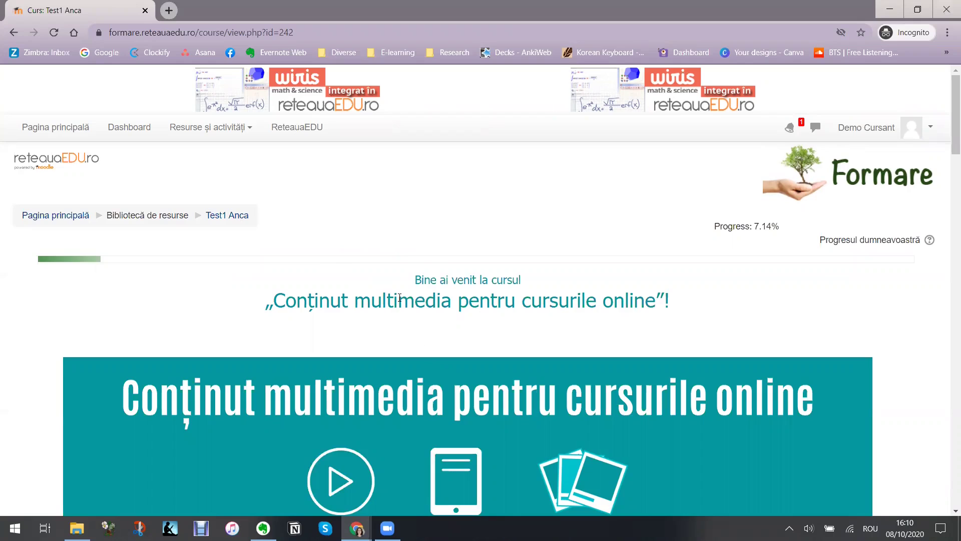
{"action": "left_click", "coordinate": [126, 131]}
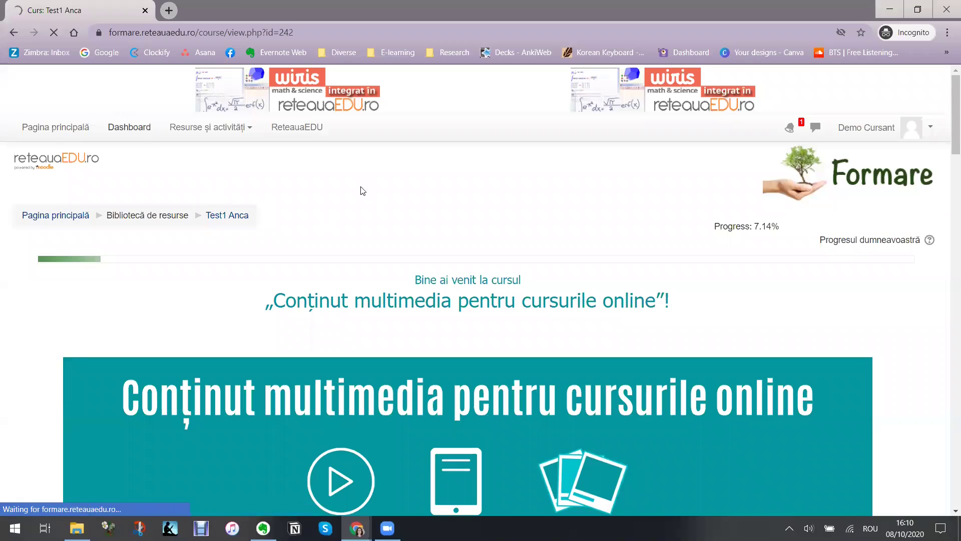
{"action": "scroll", "coordinate": [302, 205], "scroll_direction": "down", "scroll_amount": 2}
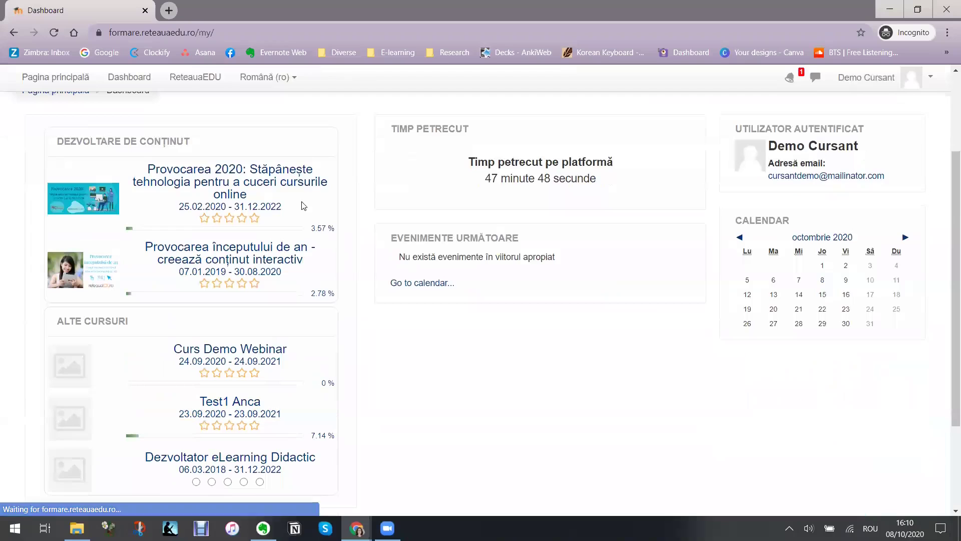
{"action": "left_click", "coordinate": [234, 359]}
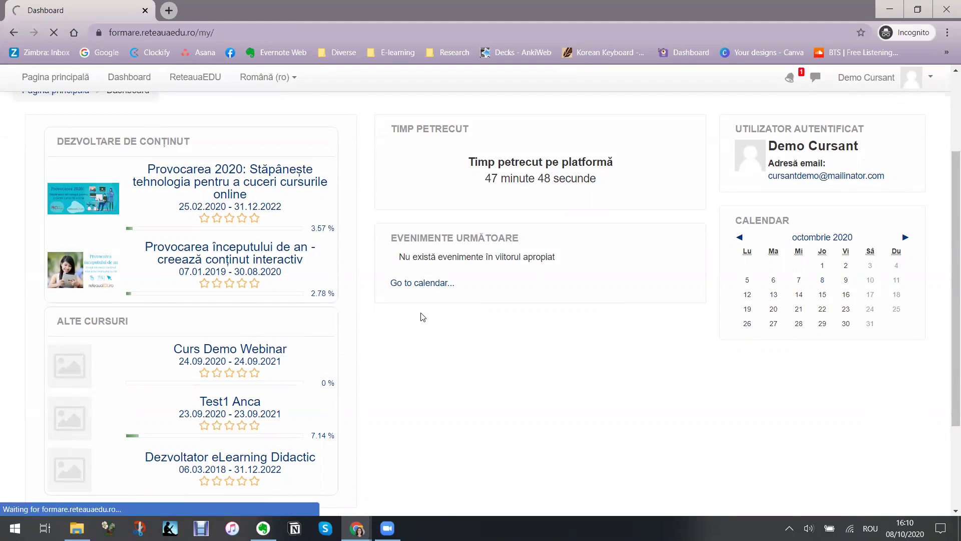
{"action": "scroll", "coordinate": [440, 276], "scroll_direction": "down", "scroll_amount": 3}
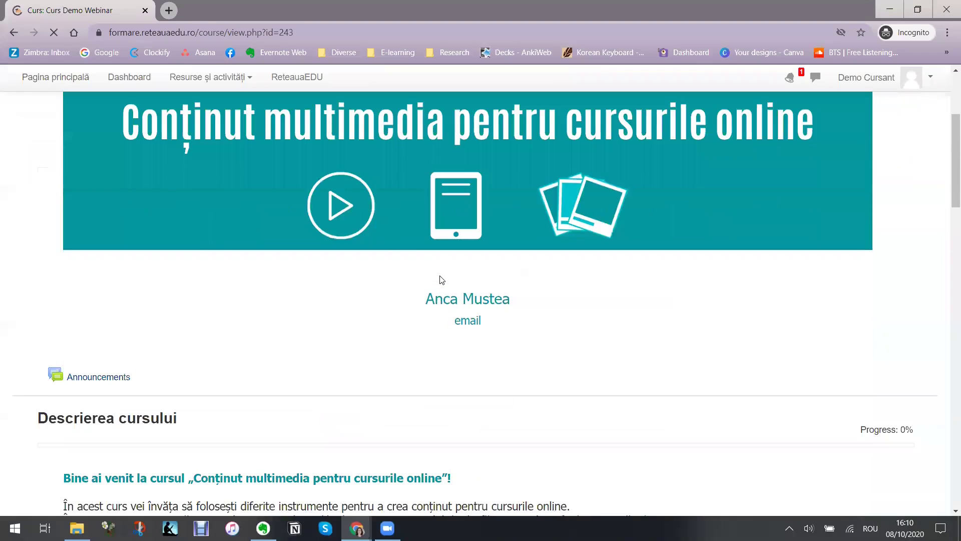
{"action": "scroll", "coordinate": [441, 280], "scroll_direction": "down", "scroll_amount": 15}
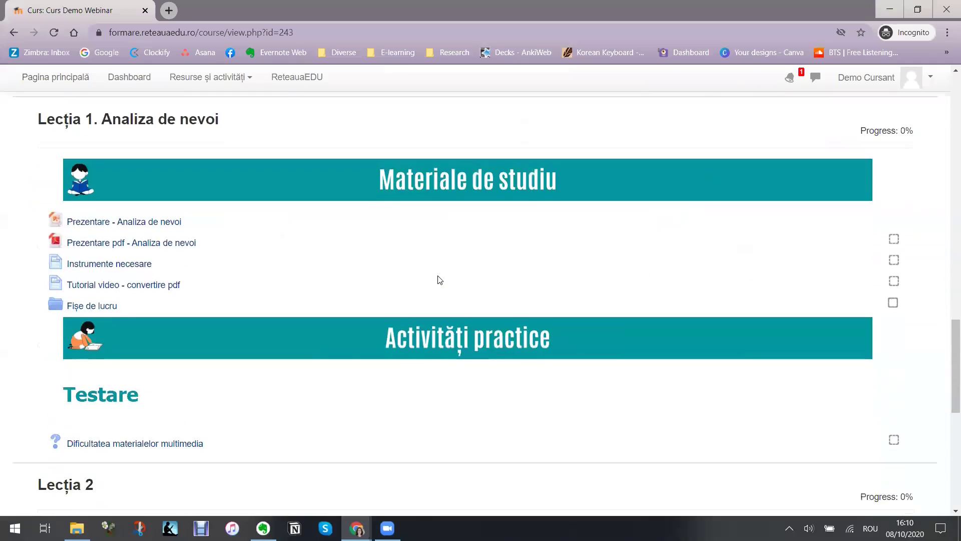
{"action": "scroll", "coordinate": [440, 279], "scroll_direction": "down", "scroll_amount": 2}
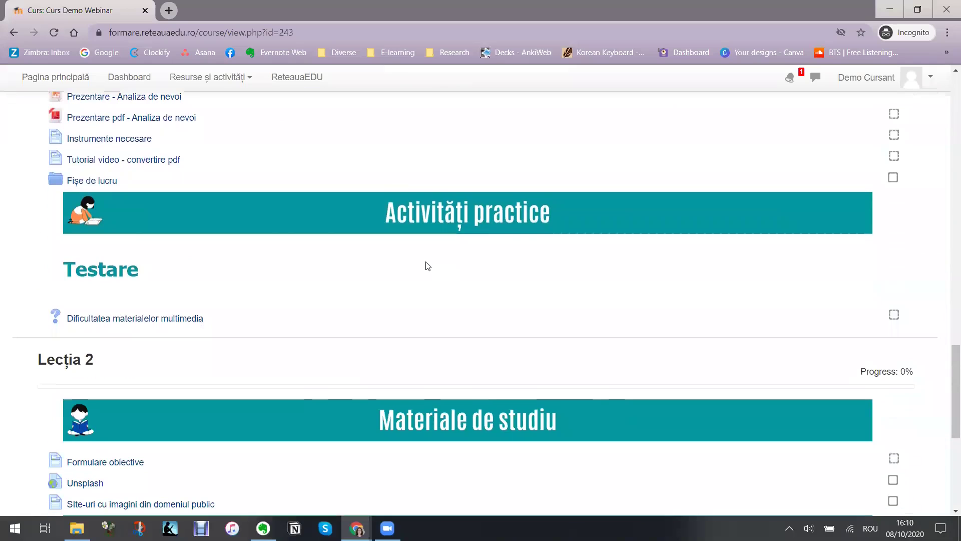
{"action": "left_click", "coordinate": [116, 323]}
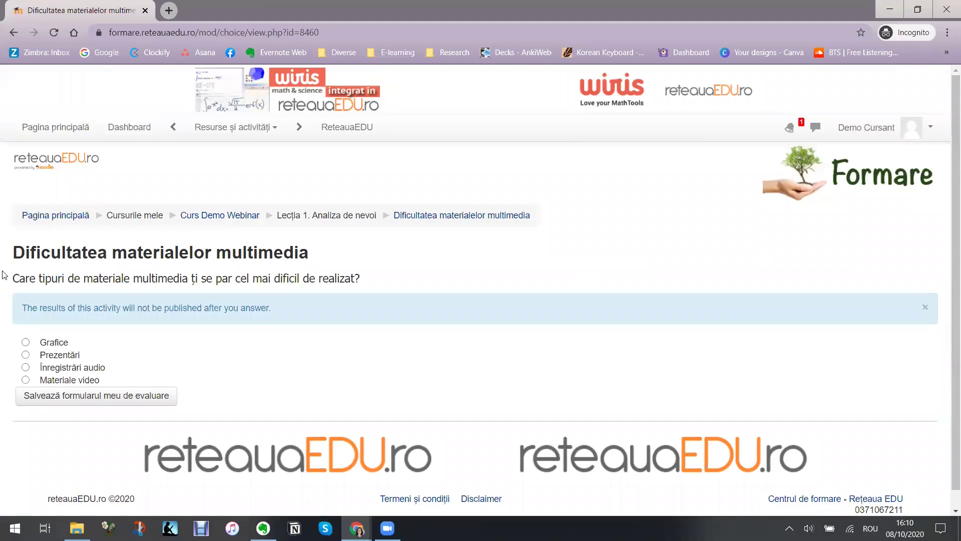
Step: Answer the question about the most difficult multimedia materials with "Înregistrări audio" and save the response
{"action": "left_click_drag", "start_coordinate": [9, 282], "coordinate": [369, 282]}
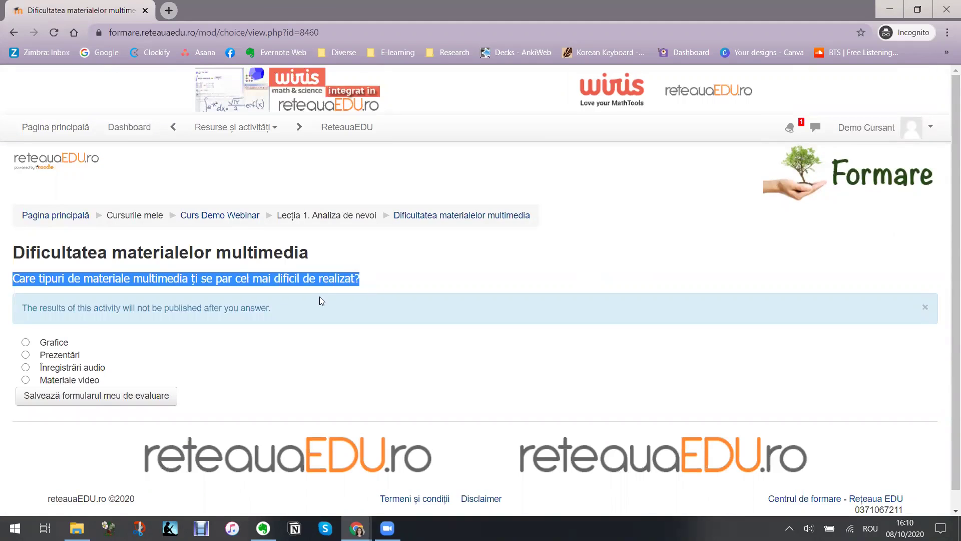
{"action": "left_click", "coordinate": [234, 341]}
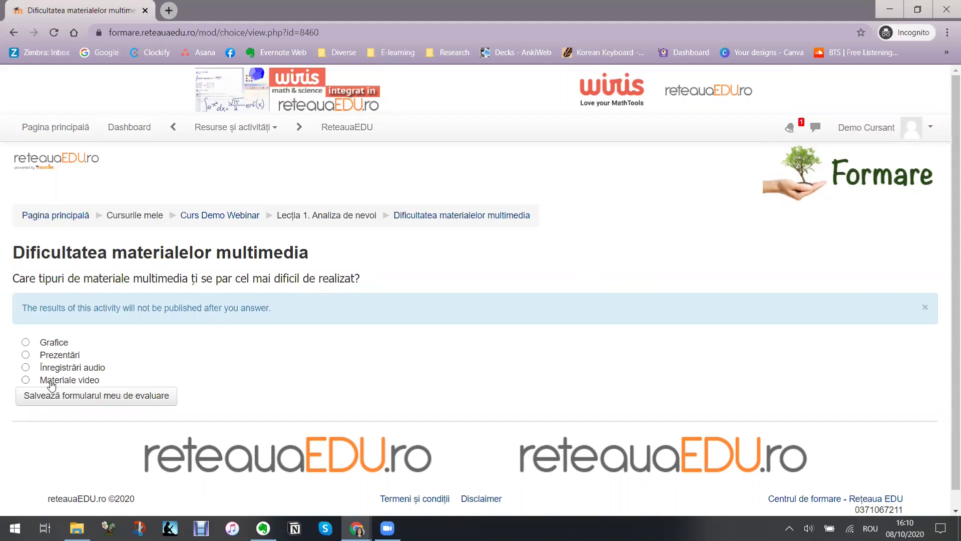
{"action": "left_click", "coordinate": [25, 369]}
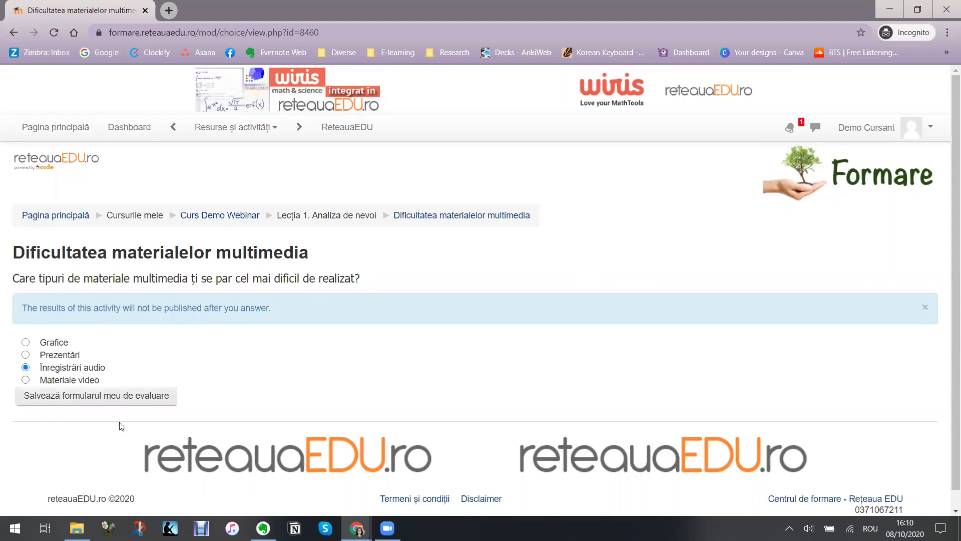
{"action": "left_click", "coordinate": [76, 402]}
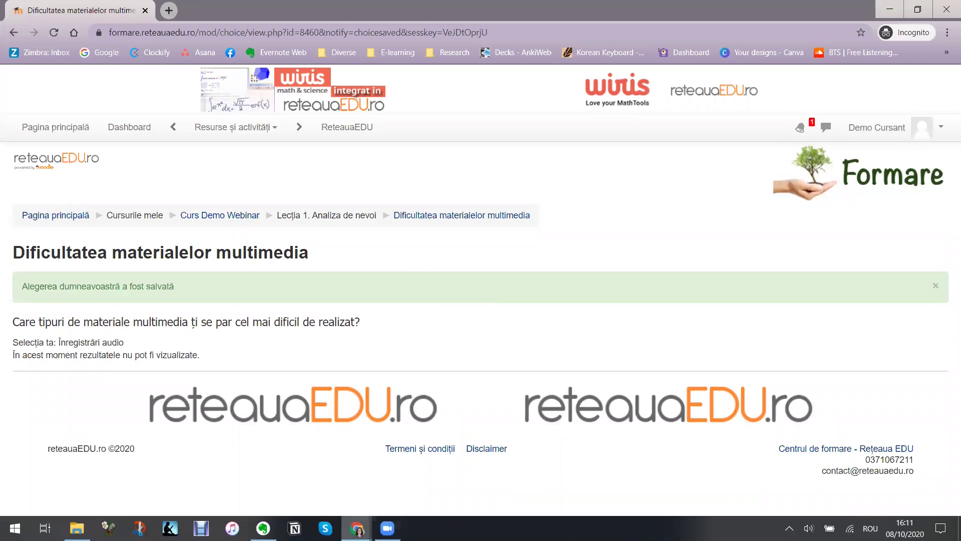
Step: Return to the teacher's browser window, refresh the activity page and view the student responses
{"action": "left_click", "coordinate": [283, 470]}
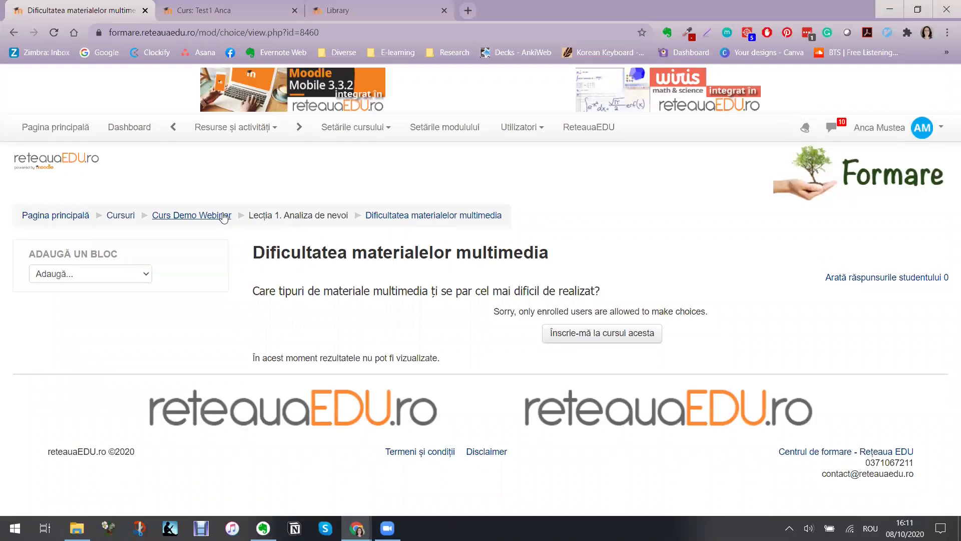
{"action": "left_click", "coordinate": [54, 32]}
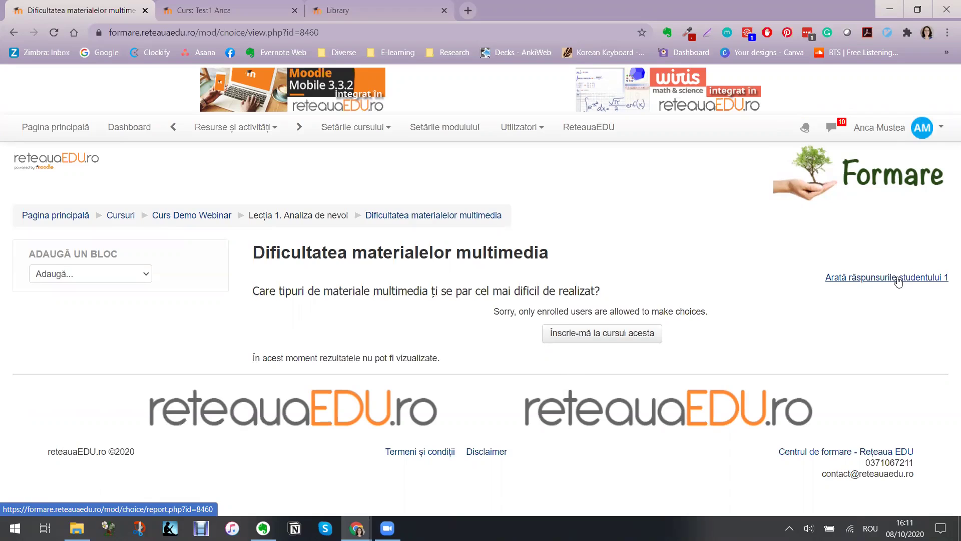
{"action": "left_click", "coordinate": [835, 278]}
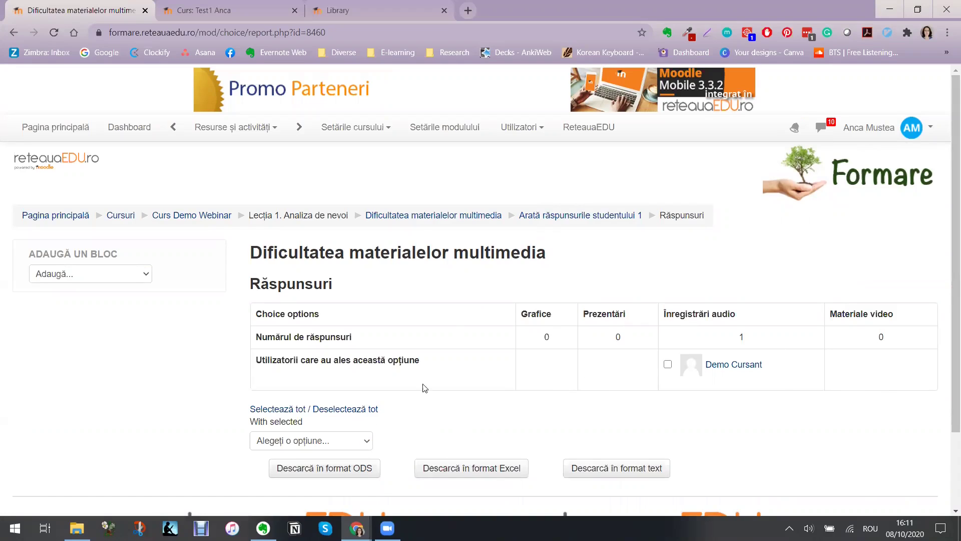
Step: In Lecția 1 of Curs Demo Webinar, move "Dificultatea materialelor multimedia" above the Testare heading and duplicate the activity
{"action": "left_click", "coordinate": [202, 219]}
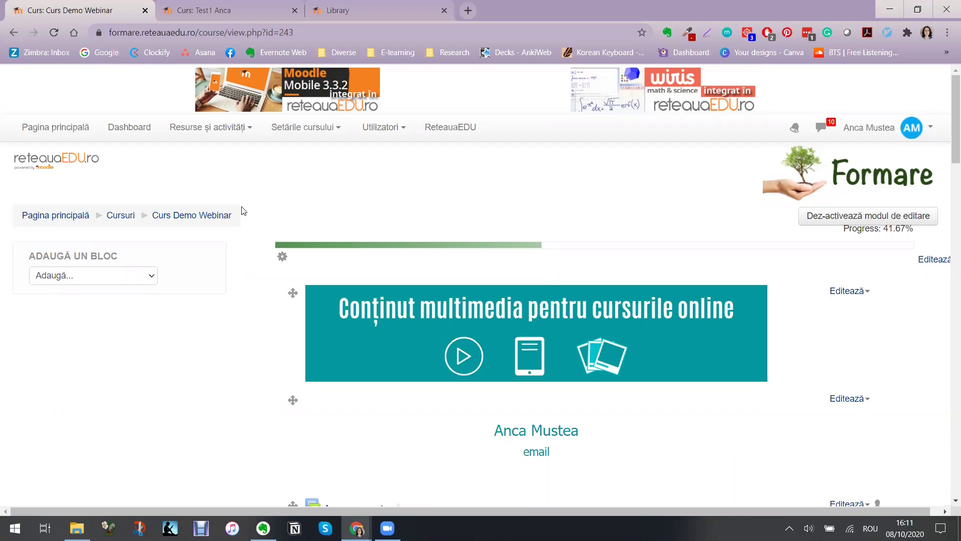
{"action": "scroll", "coordinate": [330, 320], "scroll_direction": "down", "scroll_amount": 9}
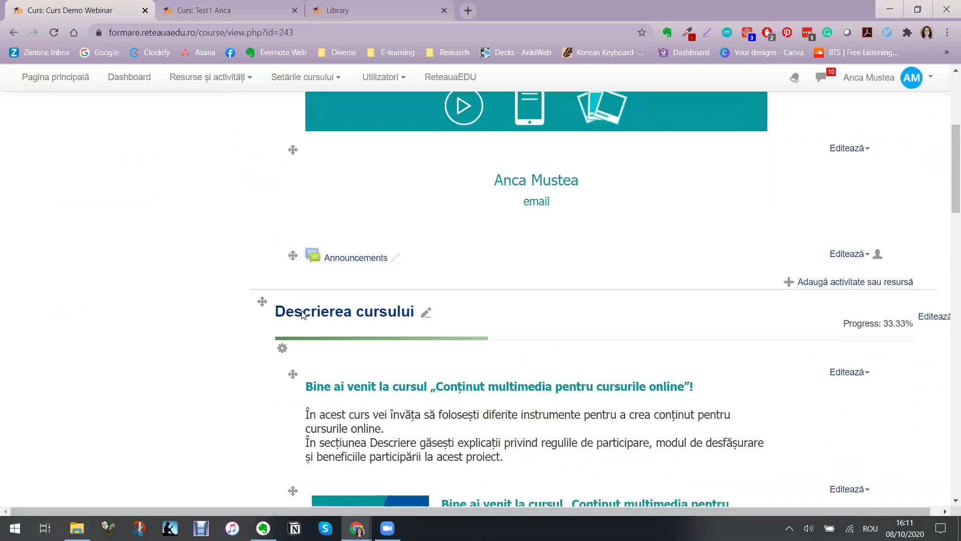
{"action": "scroll", "coordinate": [296, 299], "scroll_direction": "down", "scroll_amount": 15}
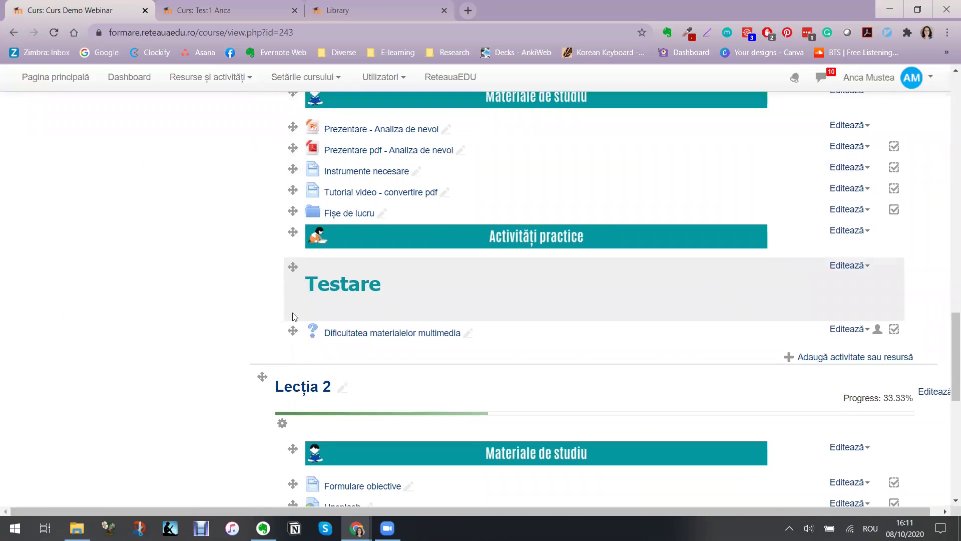
{"action": "left_click_drag", "start_coordinate": [293, 330], "coordinate": [295, 268]}
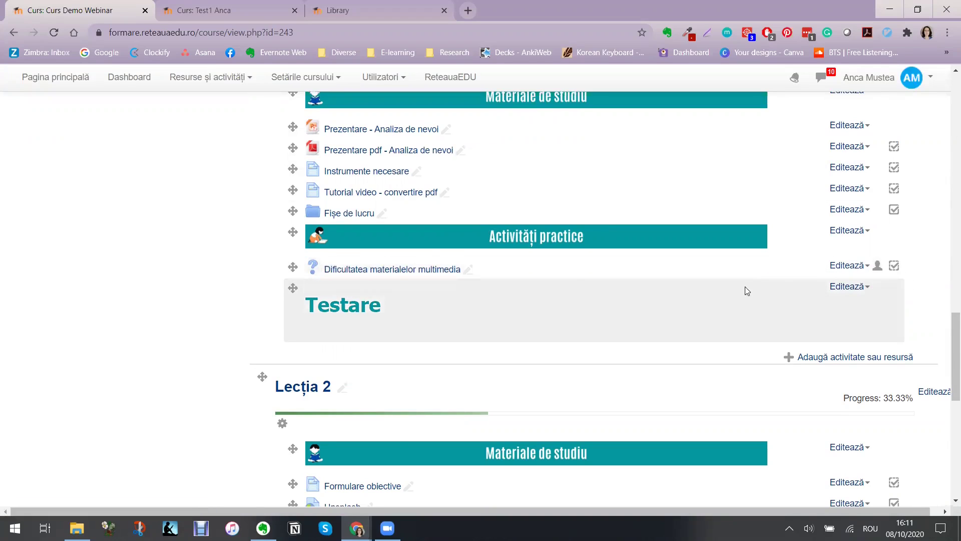
{"action": "left_click", "coordinate": [841, 264]}
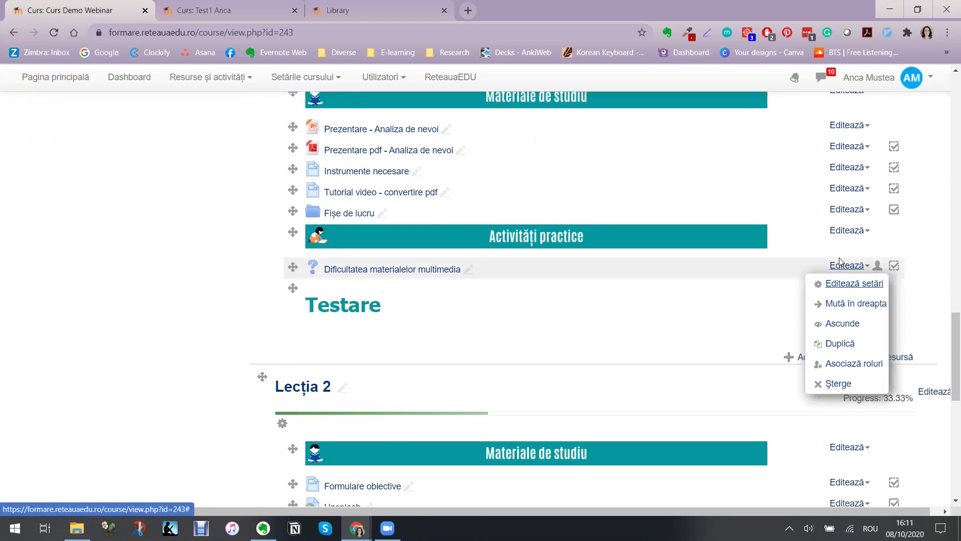
{"action": "left_click", "coordinate": [841, 344]}
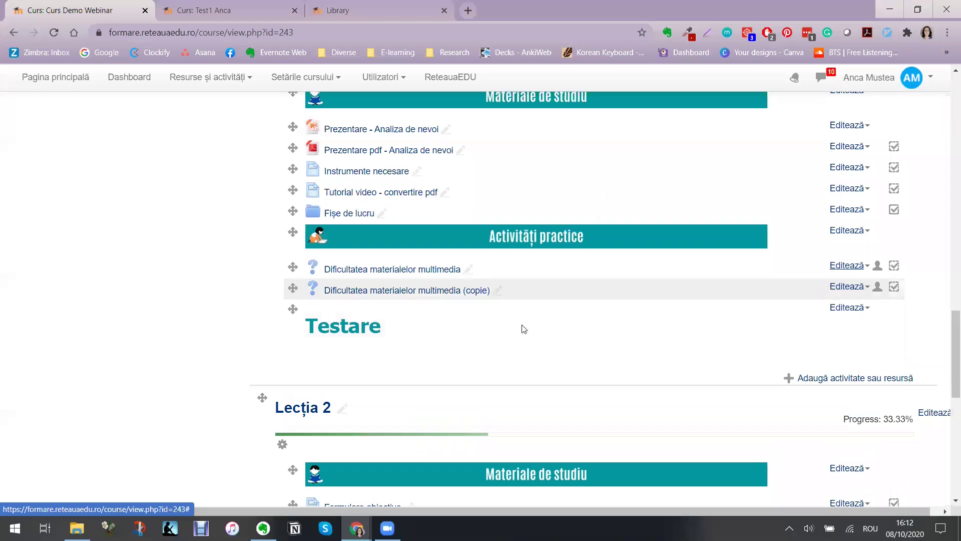
Step: Edit the settings of the duplicated choice activity and rename it "Dificultatea materialelor multimedia - mai multe răspunsuri"
{"action": "left_click", "coordinate": [839, 289]}
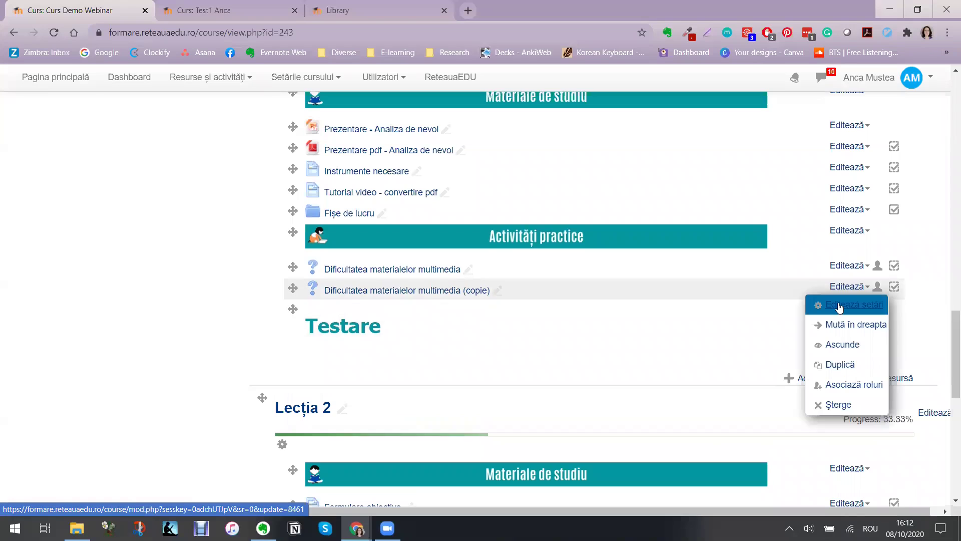
{"action": "left_click", "coordinate": [846, 304]}
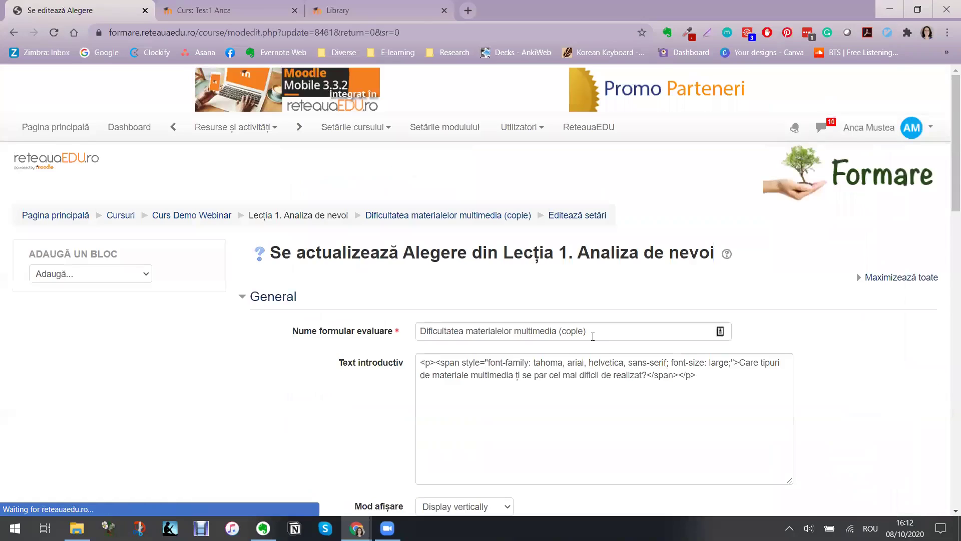
{"action": "left_click_drag", "start_coordinate": [559, 331], "coordinate": [606, 331]}
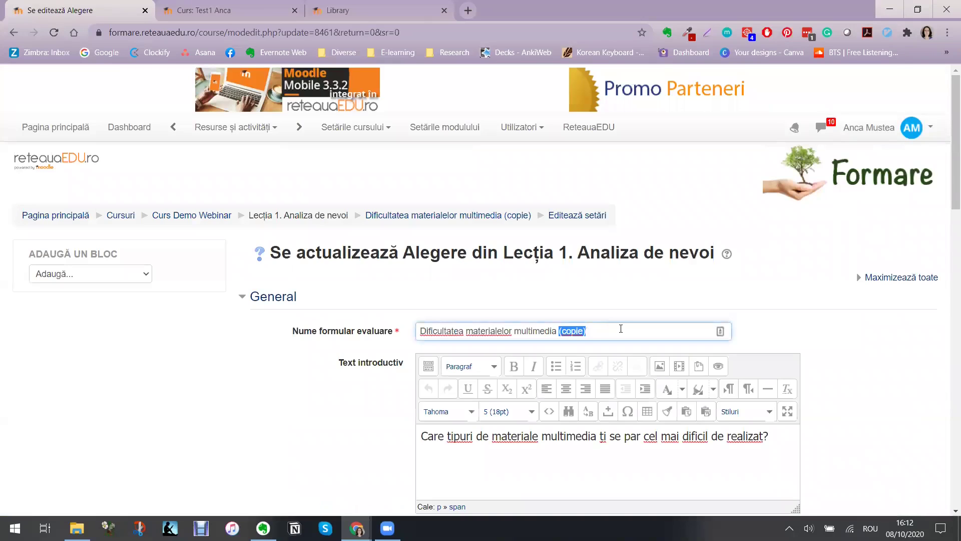
{"action": "type", "text": "- mai multe răspunsur"}
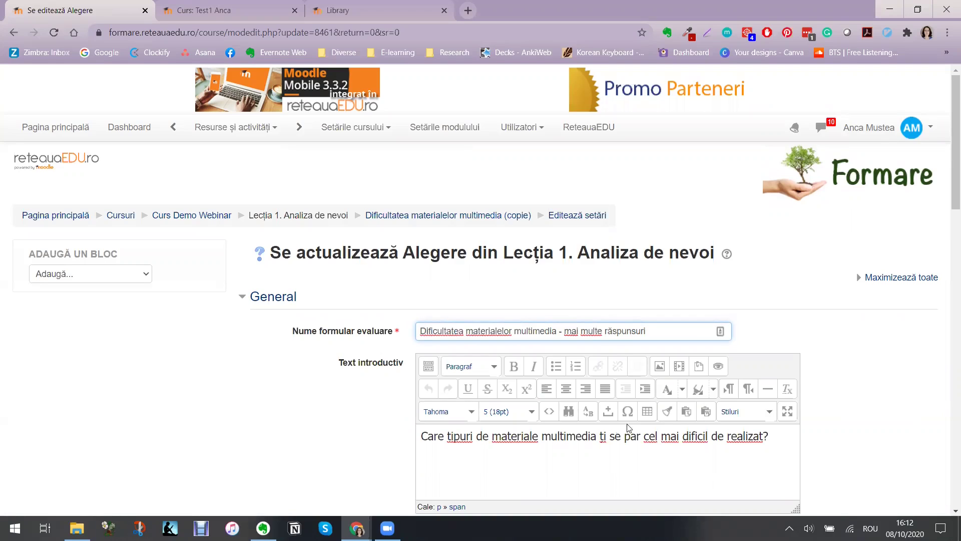
Step: Set "Permiteți selectarea mai multor opțiuni" to Da, then save the activity and return to the course
{"action": "scroll", "coordinate": [383, 403], "scroll_direction": "down", "scroll_amount": 5}
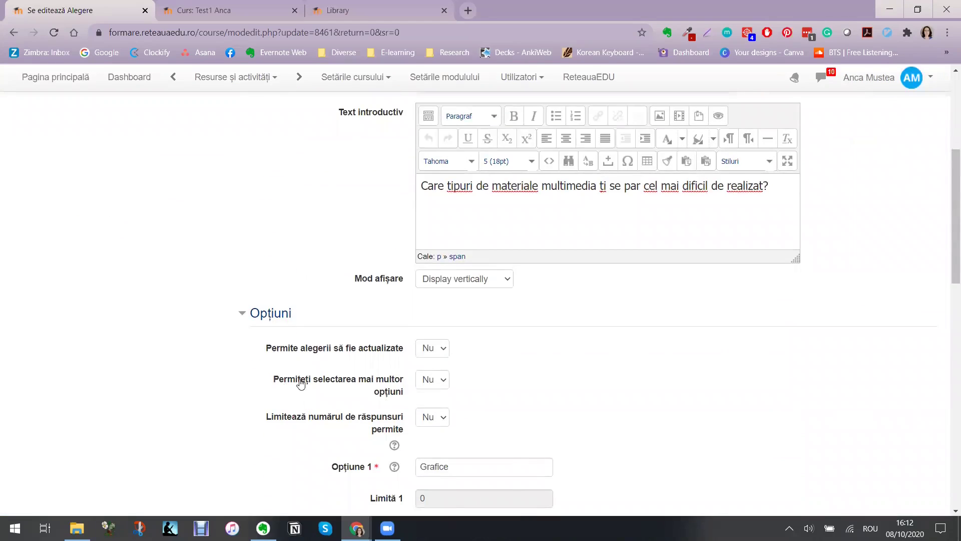
{"action": "left_click", "coordinate": [439, 379]}
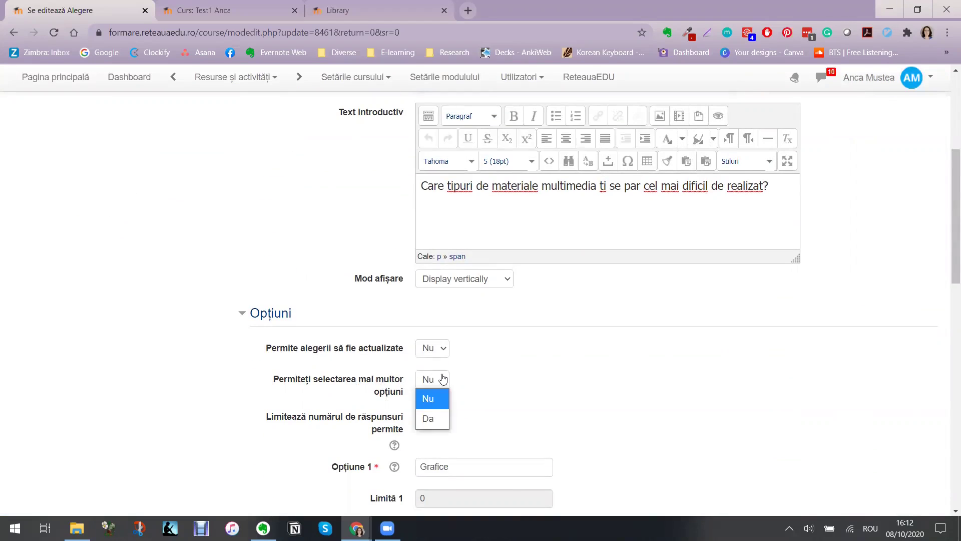
{"action": "left_click", "coordinate": [427, 419]}
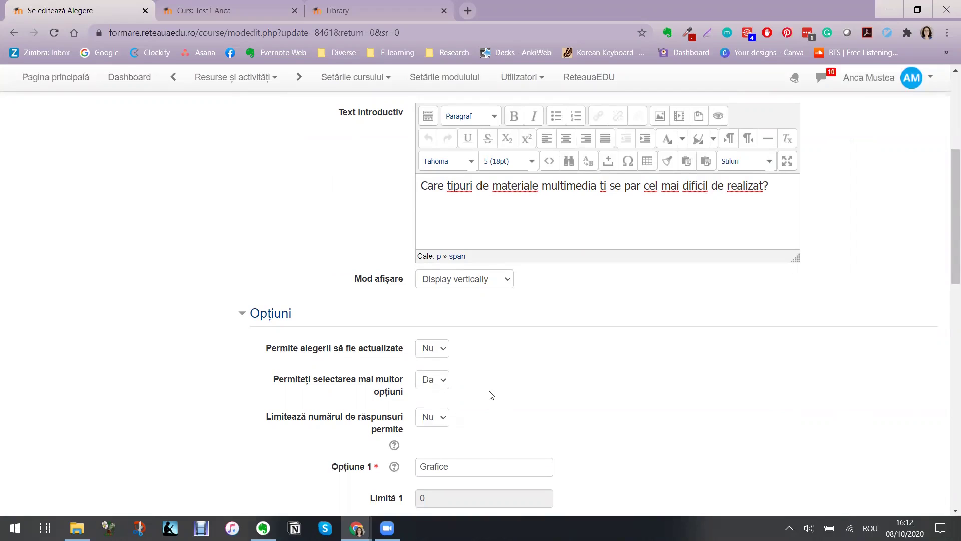
{"action": "scroll", "coordinate": [490, 394], "scroll_direction": "down", "scroll_amount": 15}
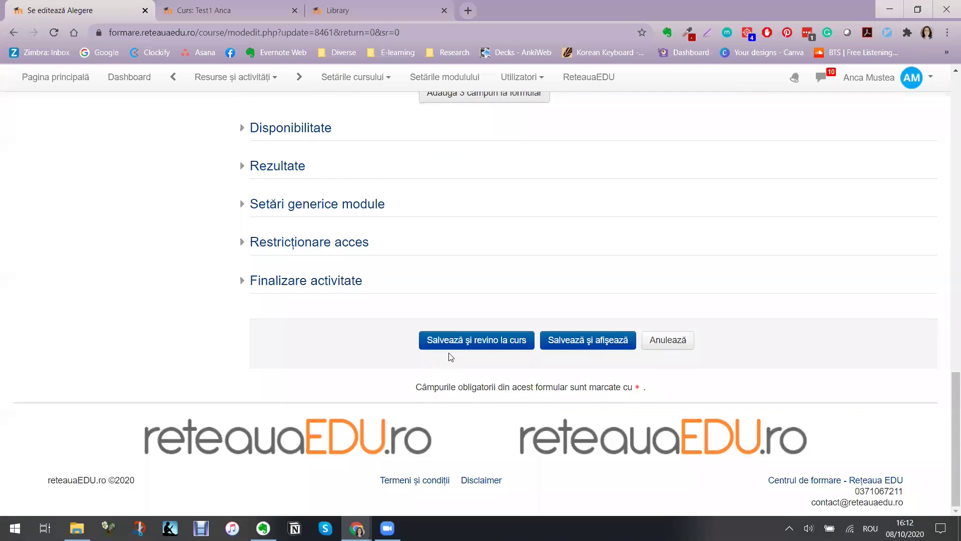
{"action": "left_click", "coordinate": [456, 340]}
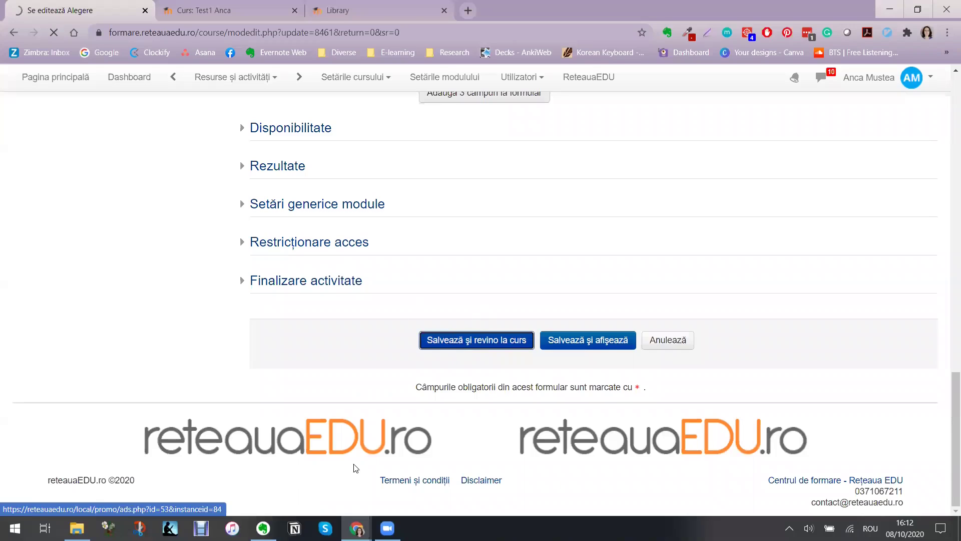
Step: In the incognito window with the demo student account, open "Dificultatea materialelor multimedia - mai multe răspunsuri" in Lecția 1 of Curs Demo Webinar
{"action": "mouse_move", "coordinate": [356, 527]}
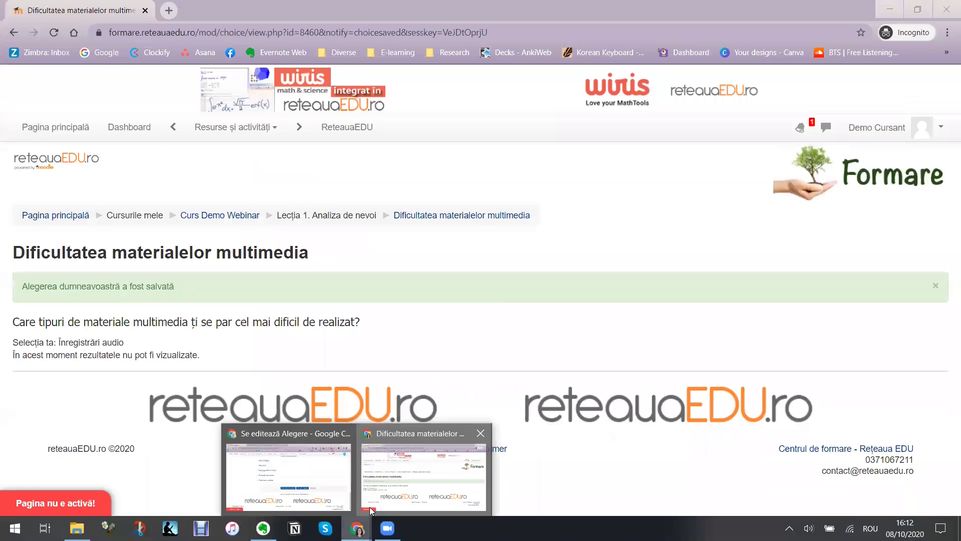
{"action": "left_click", "coordinate": [370, 509]}
{"action": "left_click", "coordinate": [249, 215]}
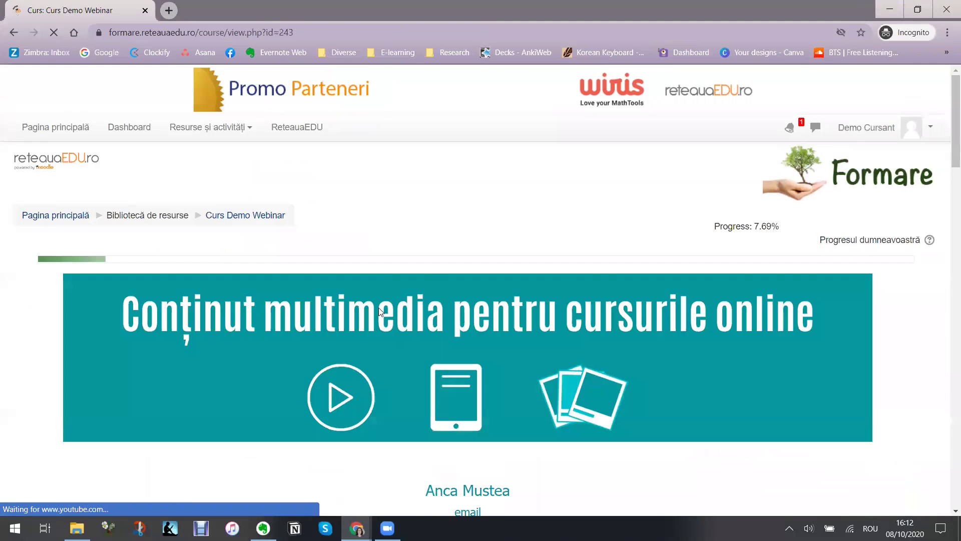
{"action": "scroll", "coordinate": [386, 280], "scroll_direction": "down", "scroll_amount": 8}
{"action": "scroll", "coordinate": [385, 283], "scroll_direction": "down", "scroll_amount": 20}
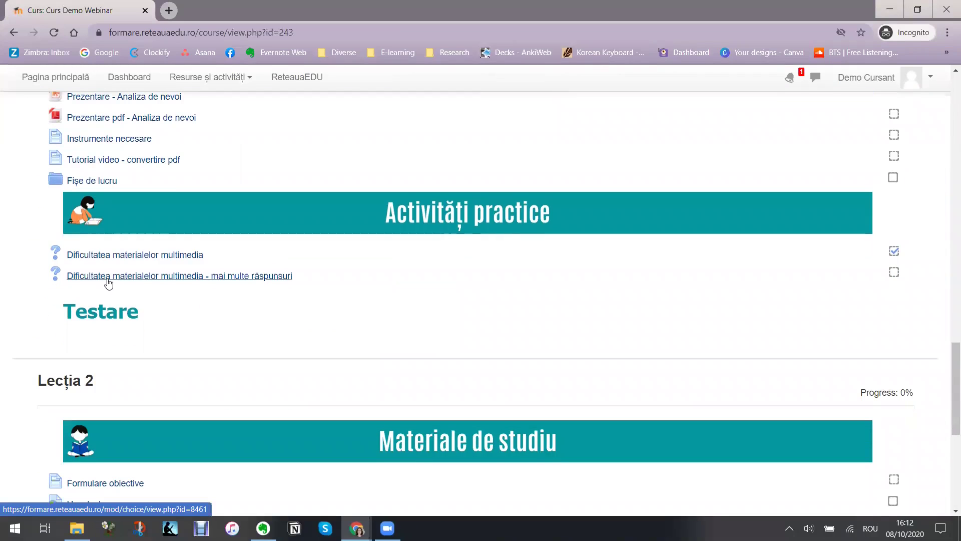
{"action": "left_click", "coordinate": [108, 276]}
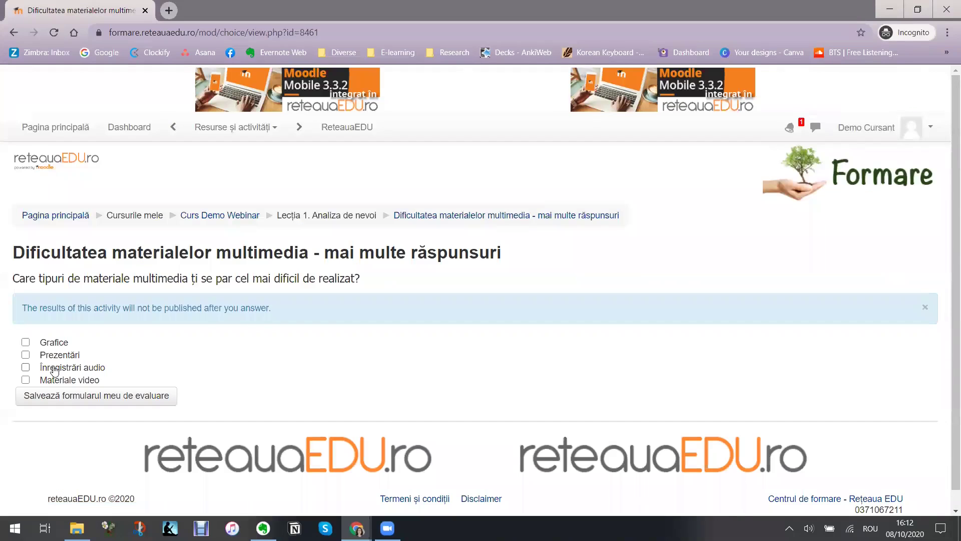
Step: Answer the multiple-response question with "Grafice", "Înregistrări audio" and "Materiale video" and save the response
{"action": "left_click", "coordinate": [25, 342]}
{"action": "left_click", "coordinate": [25, 367]}
{"action": "left_click", "coordinate": [25, 379]}
{"action": "left_click", "coordinate": [70, 396]}
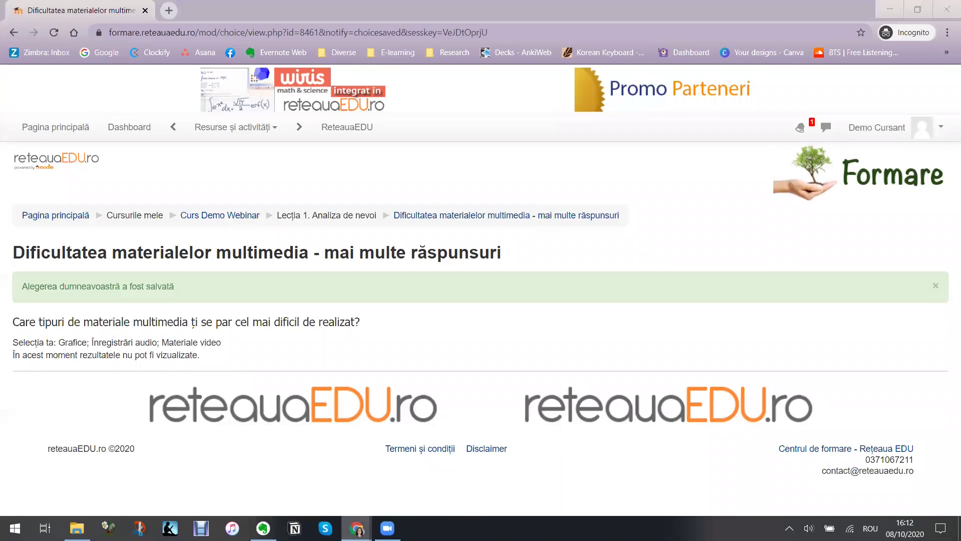
Step: Return to the teacher's browser window, open the "mai multe răspunsuri" choice activity and view the student responses
{"action": "mouse_move", "coordinate": [357, 528]}
{"action": "left_click", "coordinate": [308, 488]}
{"action": "left_click", "coordinate": [372, 340]}
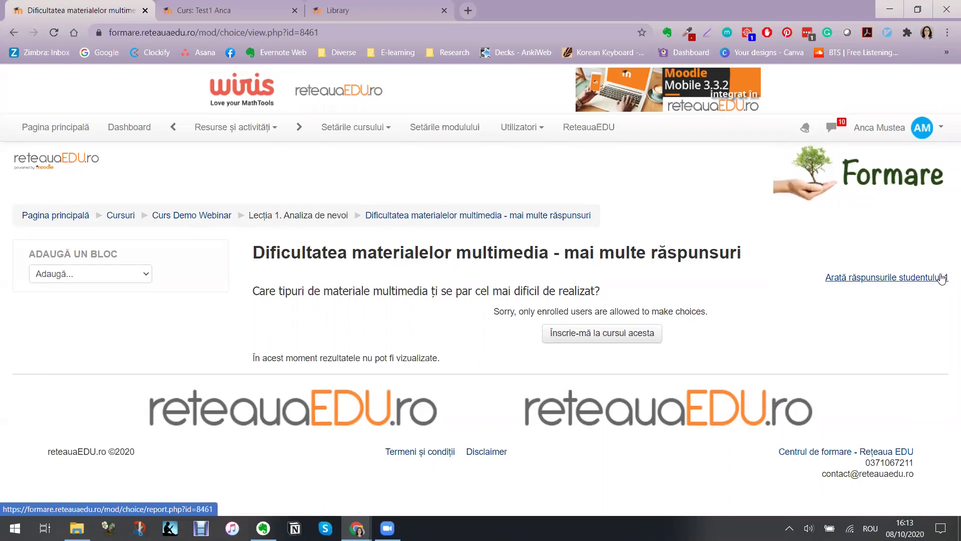
{"action": "left_click", "coordinate": [585, 333]}
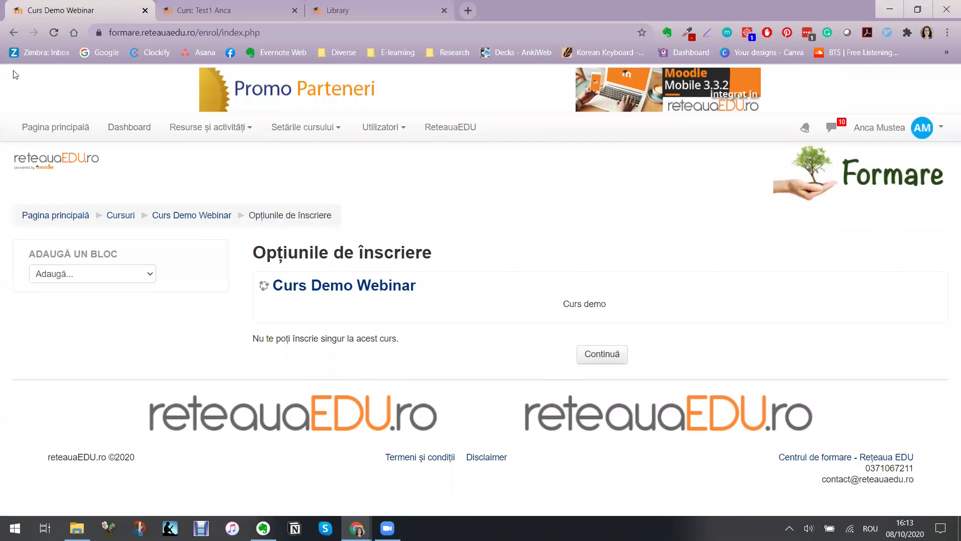
{"action": "left_click", "coordinate": [14, 32]}
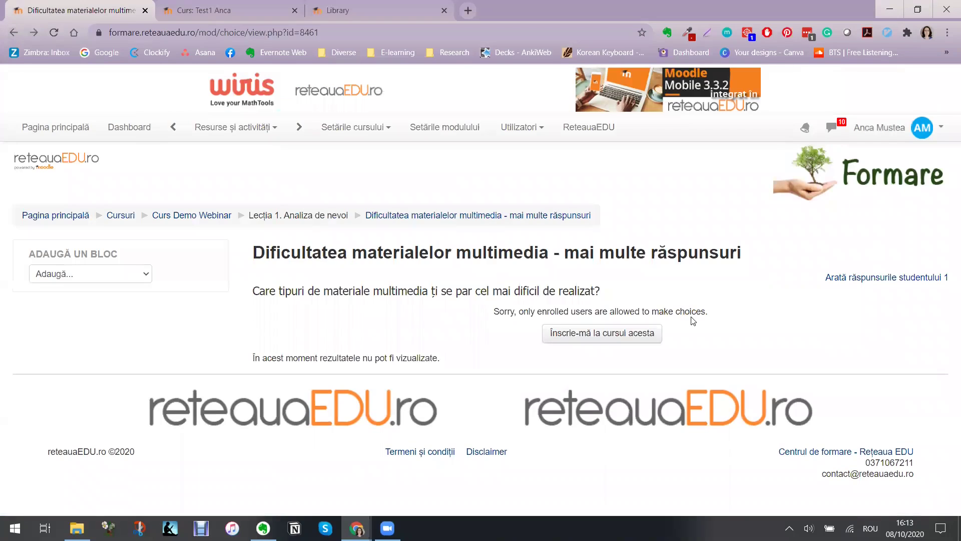
{"action": "left_click", "coordinate": [845, 278]}
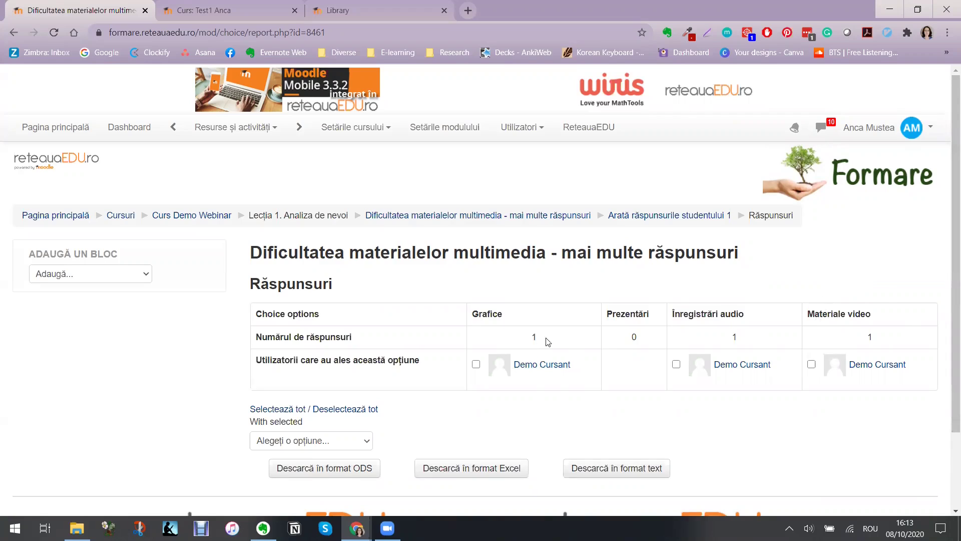
Step: Return to the Curs Demo Webinar page and rename the "Announcements" forum as "Noutăți/ Anunțuri"
{"action": "left_click", "coordinate": [213, 218]}
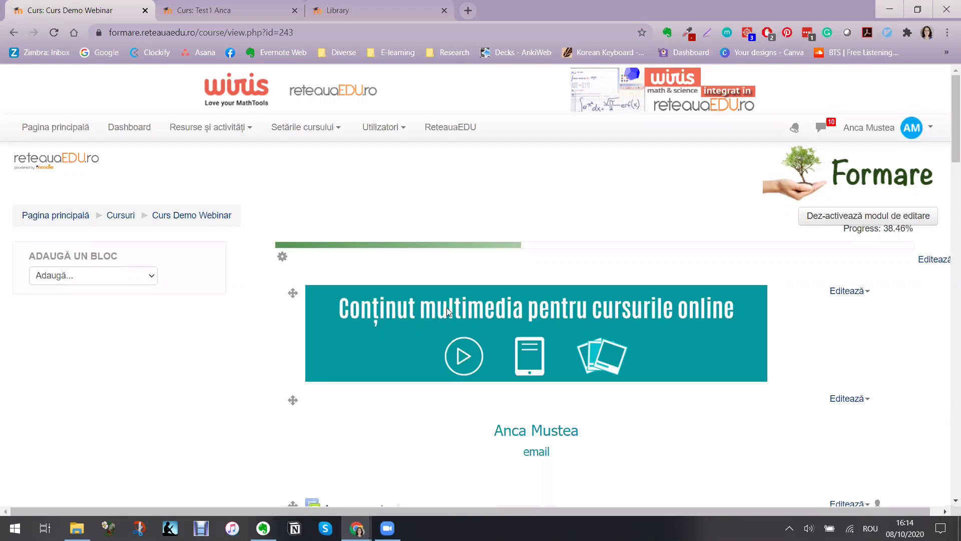
{"action": "scroll", "coordinate": [448, 290], "scroll_direction": "down", "scroll_amount": 6}
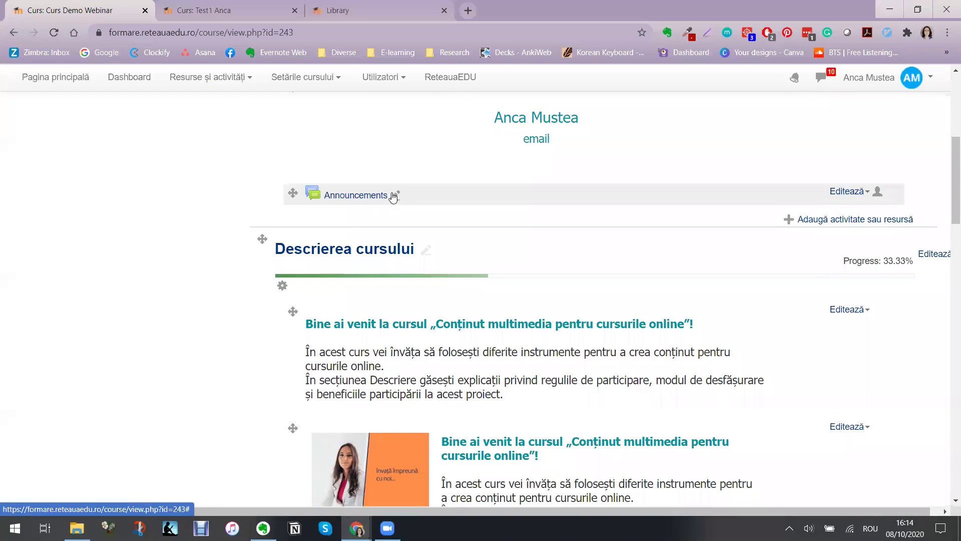
{"action": "left_click", "coordinate": [396, 195]}
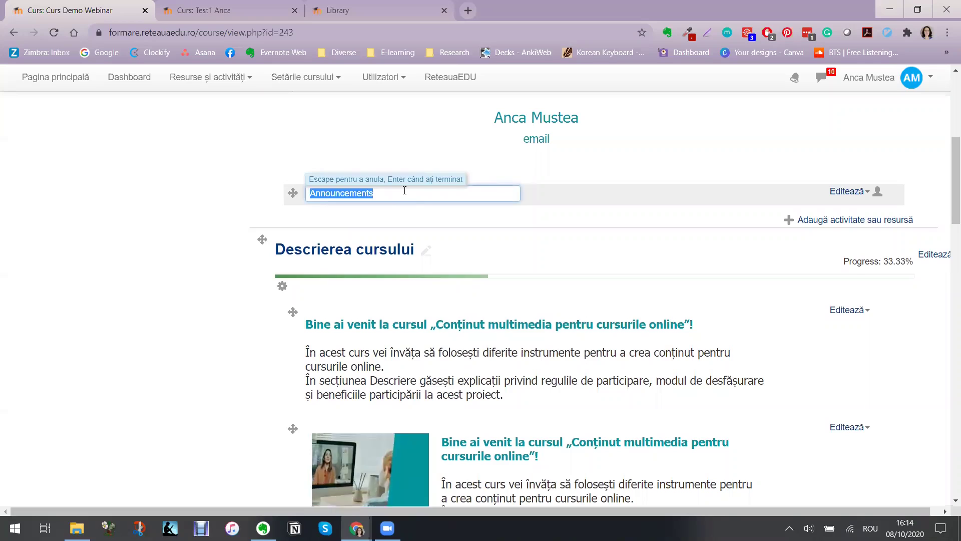
{"action": "type", "text": "Noutăț"}
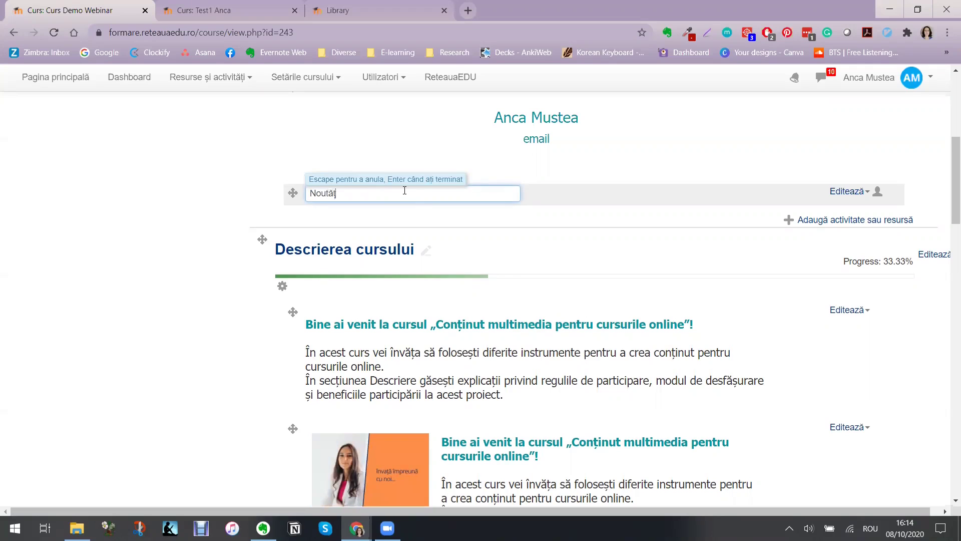
{"action": "type", "text": "i/ Anun"}
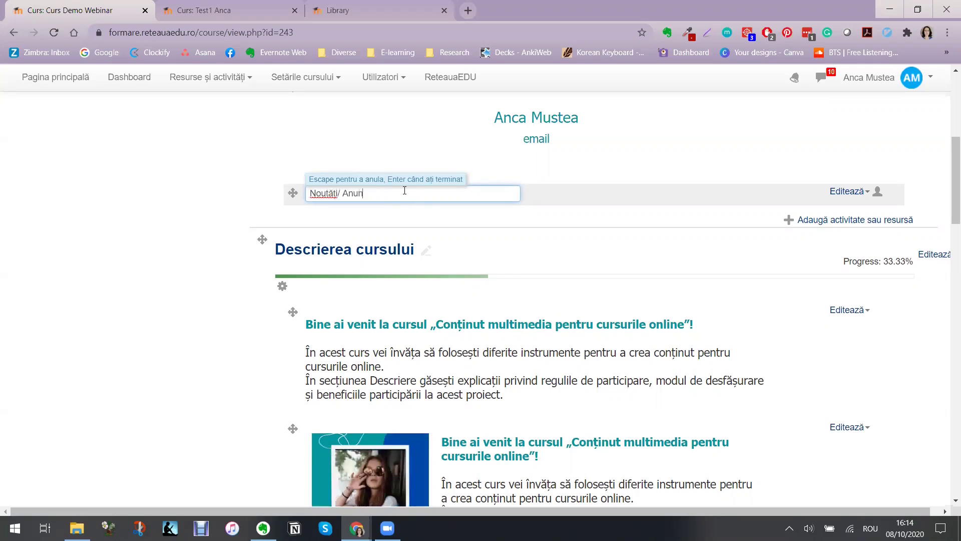
{"action": "type", "text": "țuri"}
{"action": "key", "text": "Return"}
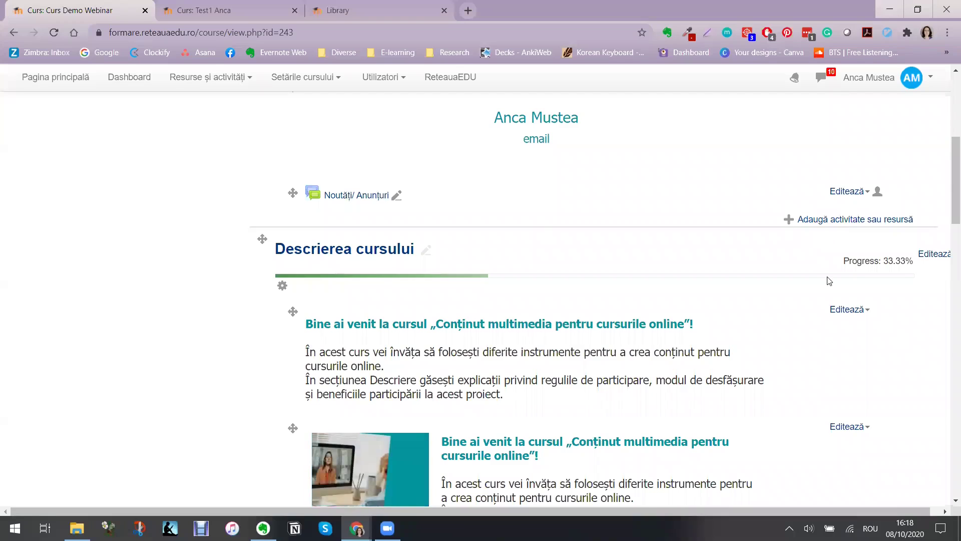
Step: Add a new Forum activity to the course's introductory section, above Descrierea cursului
{"action": "left_click", "coordinate": [821, 221]}
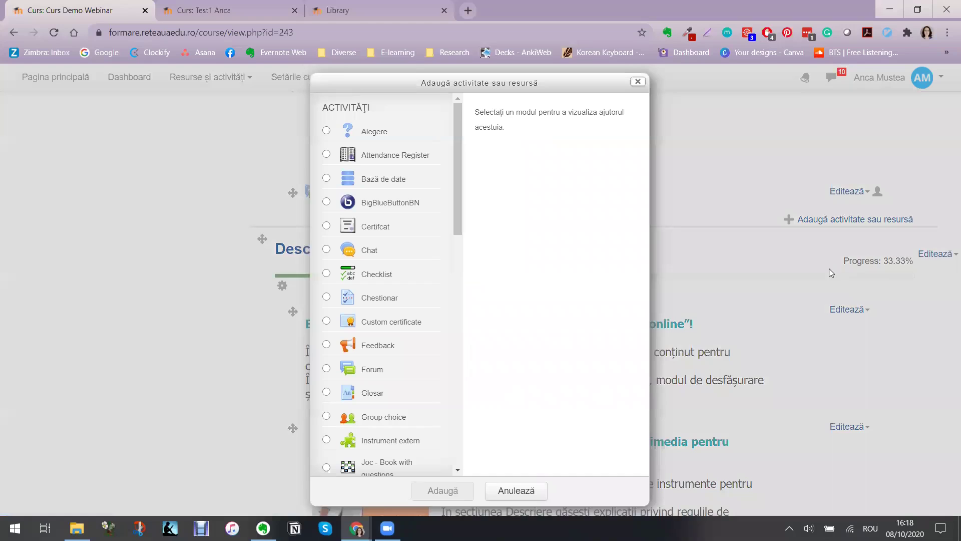
{"action": "left_click", "coordinate": [375, 368]}
{"action": "left_click", "coordinate": [447, 492]}
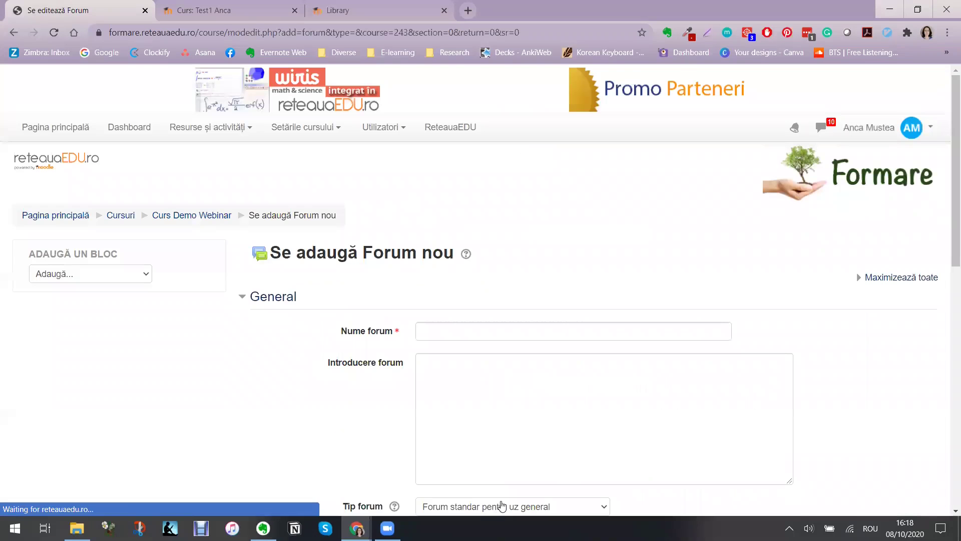
Step: Copy the title "Forum de discuții" from the Evernote note and paste it as the new forum's name in the browser
{"action": "left_click", "coordinate": [263, 528]}
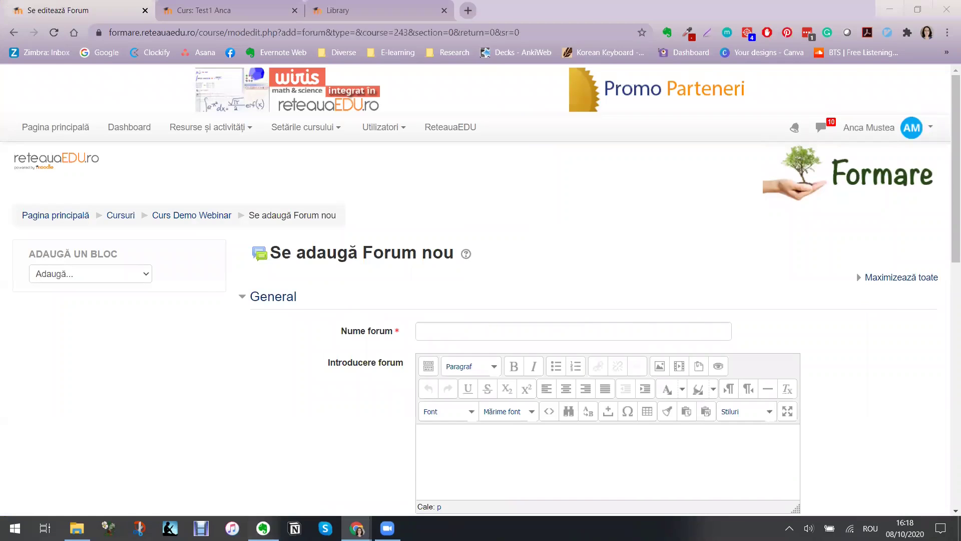
{"action": "scroll", "coordinate": [166, 319], "scroll_direction": "down", "scroll_amount": 5}
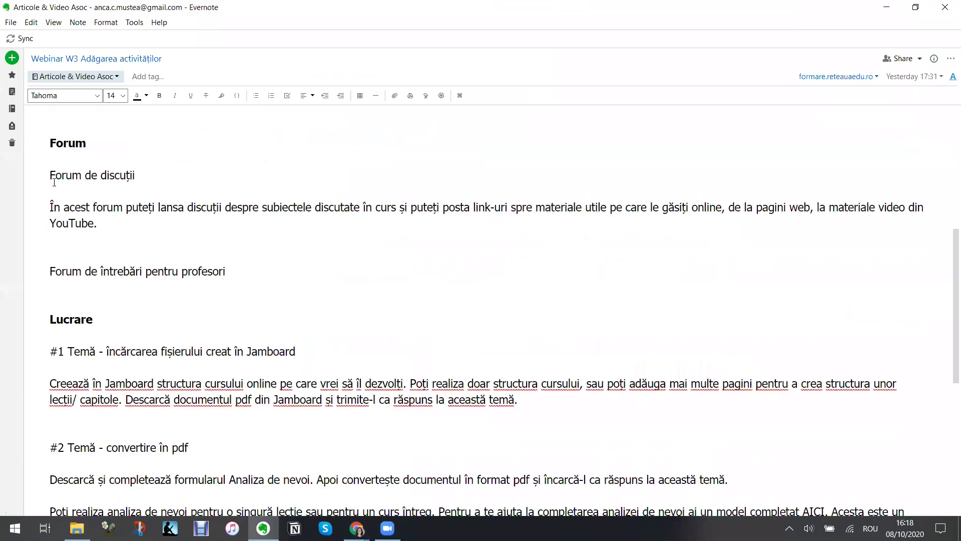
{"action": "left_click_drag", "start_coordinate": [49, 174], "coordinate": [142, 180]}
{"action": "key", "text": "ctrl+c"}
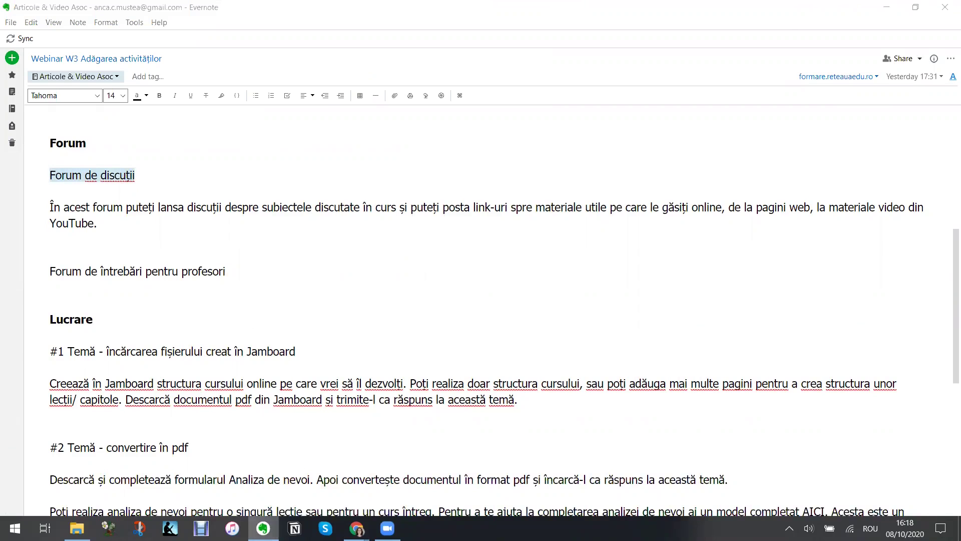
{"action": "left_click", "coordinate": [356, 528]}
{"action": "left_click", "coordinate": [426, 335]}
{"action": "key", "text": "ctrl+v"}
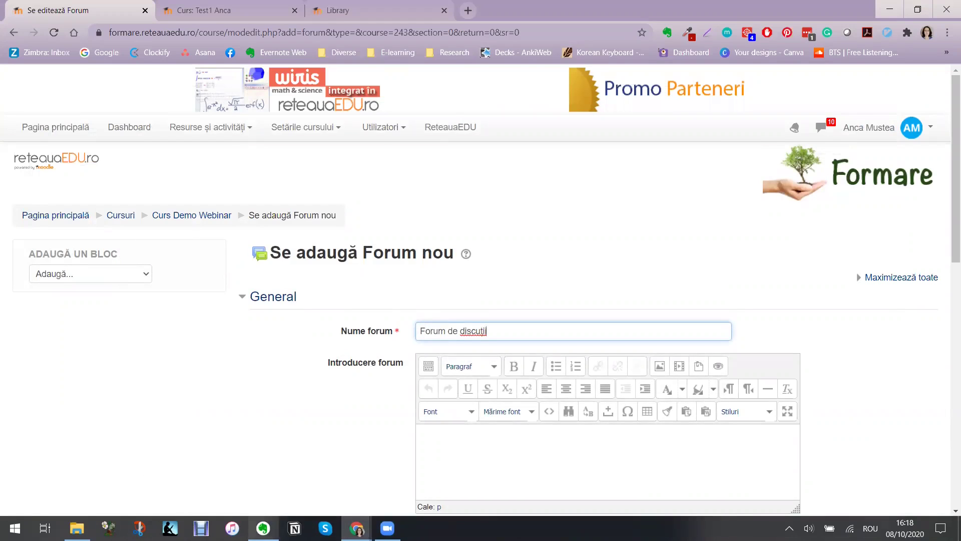
Step: Copy the paragraph beginning "În acest forum puteți lansa discuții" from the Evernote note into the forum's introduction
{"action": "key", "text": "alt+Tab"}
{"action": "left_click_drag", "start_coordinate": [50, 206], "coordinate": [219, 240]}
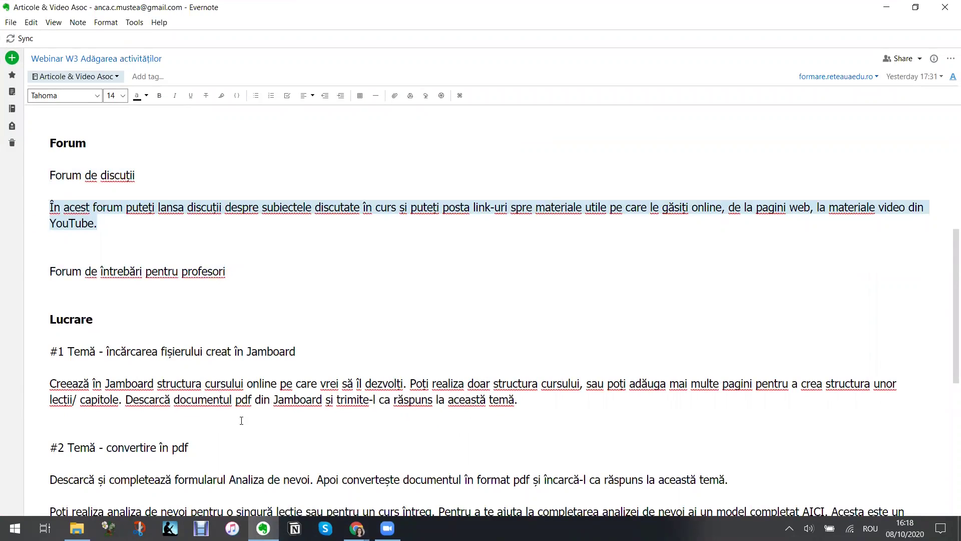
{"action": "key", "text": "ctrl+c"}
{"action": "key", "text": "alt+Tab"}
{"action": "left_click", "coordinate": [509, 446]}
{"action": "key", "text": "ctrl+v"}
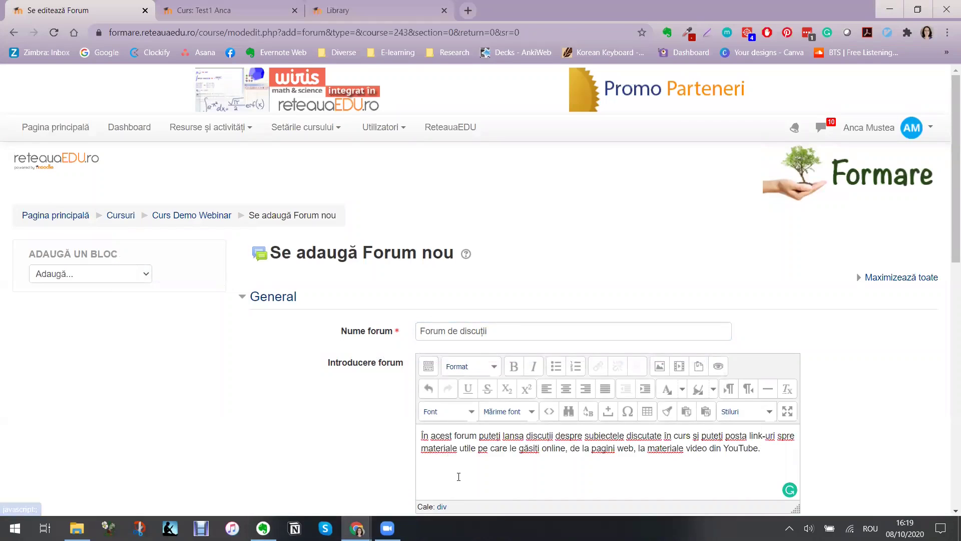
Step: Format the forum's introduction text in Tahoma at size 5 (18pt)
{"action": "left_click_drag", "start_coordinate": [457, 476], "coordinate": [445, 430]}
{"action": "left_click", "coordinate": [448, 411]}
{"action": "left_click", "coordinate": [443, 493]}
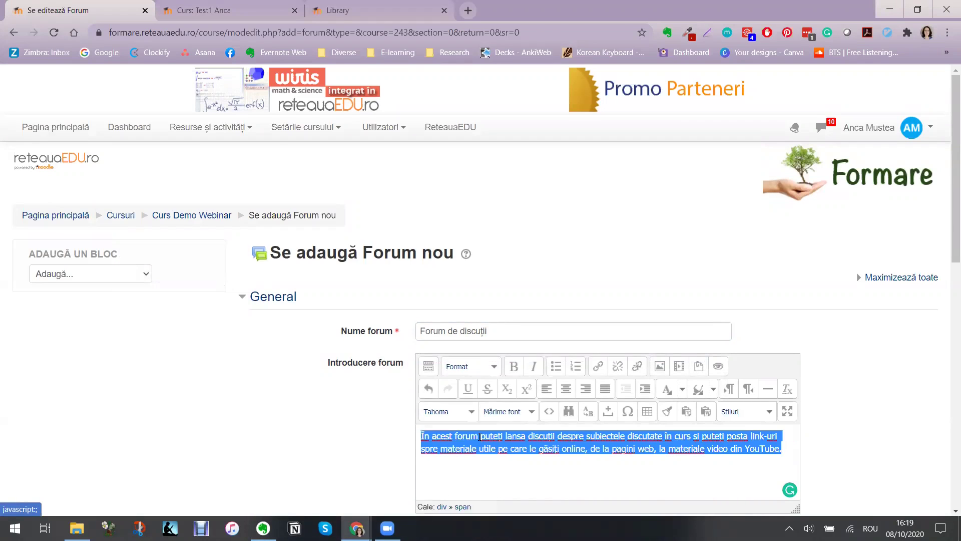
{"action": "left_click", "coordinate": [509, 411]}
{"action": "left_click", "coordinate": [496, 503]}
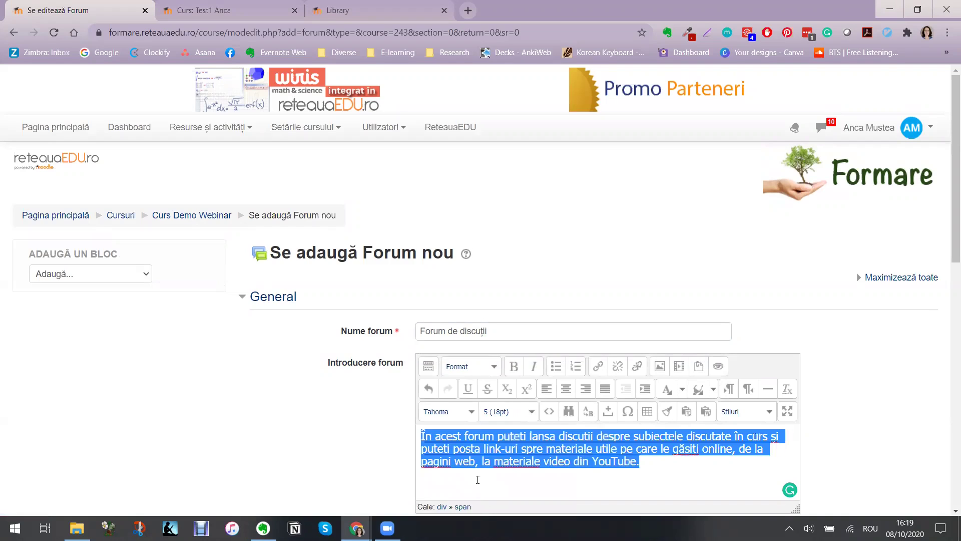
{"action": "left_click", "coordinate": [476, 461]}
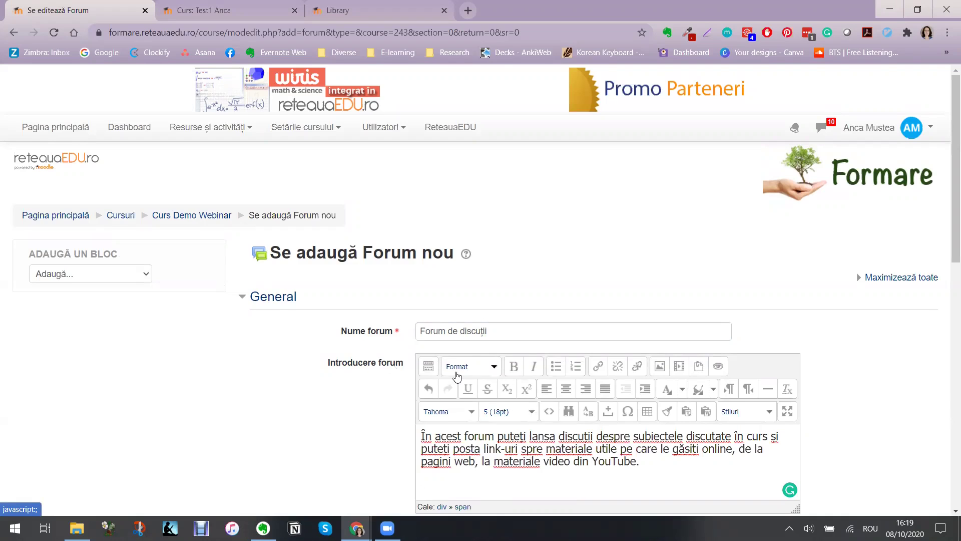
Step: Review the new forum's type choices and attachment limits, and keep its subscription mode at Optional subscription
{"action": "scroll", "coordinate": [457, 378], "scroll_direction": "down", "scroll_amount": 5}
{"action": "left_click", "coordinate": [348, 315]}
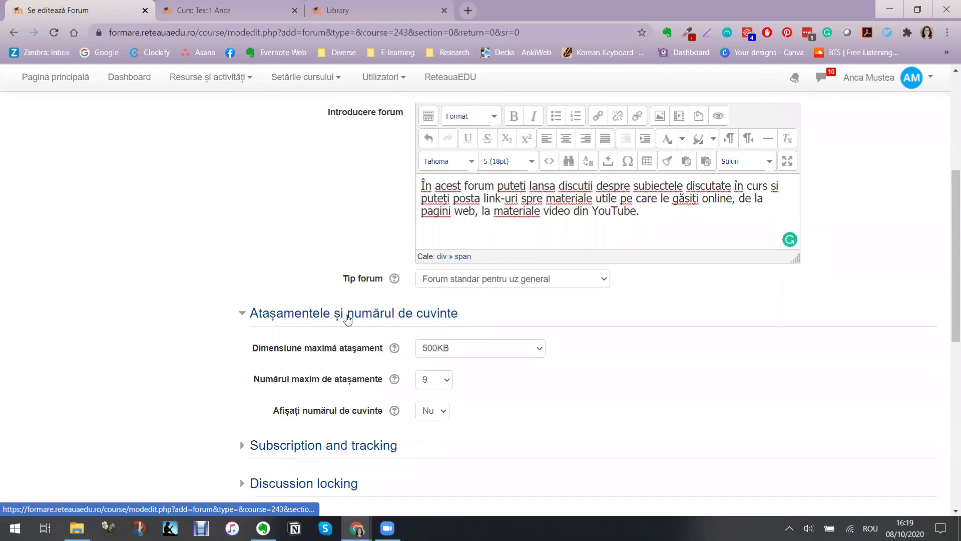
{"action": "left_click", "coordinate": [511, 278]}
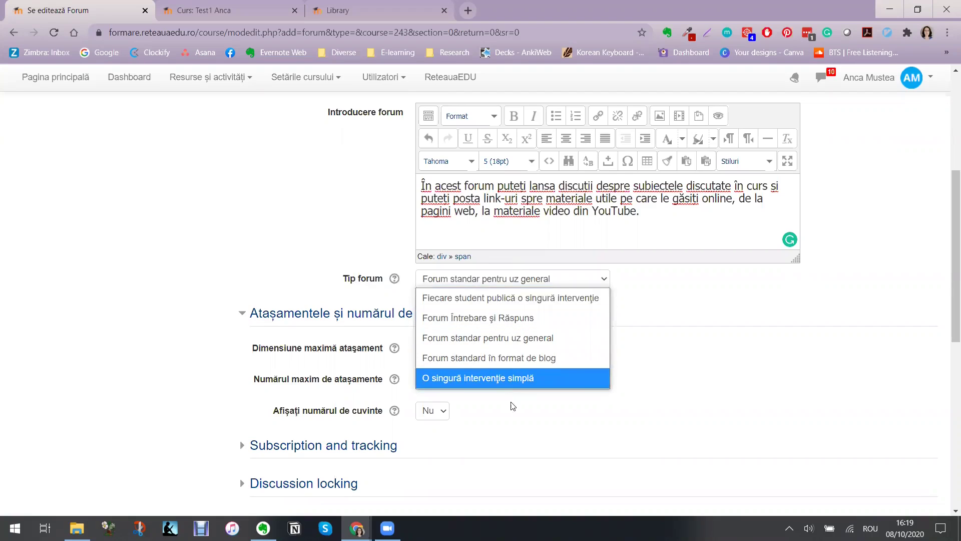
{"action": "left_click", "coordinate": [726, 301]}
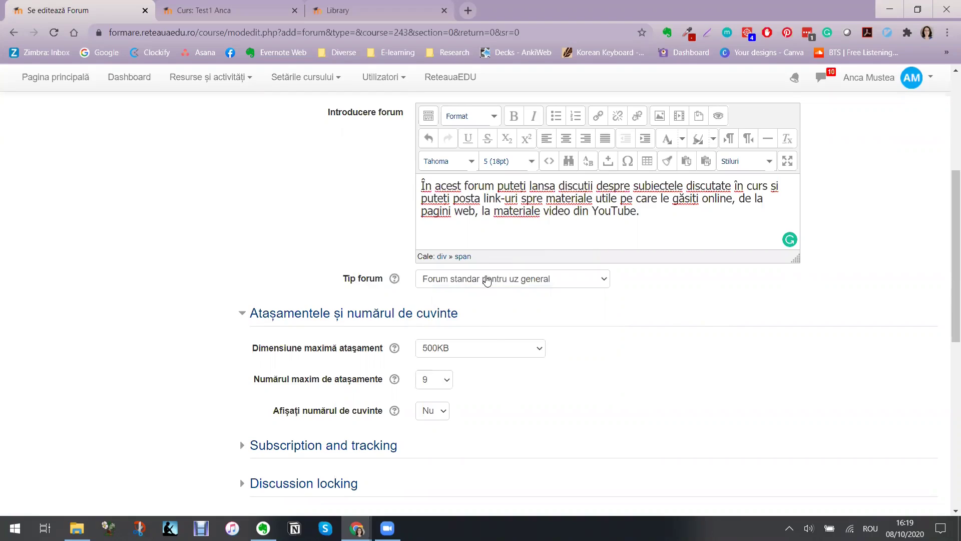
{"action": "scroll", "coordinate": [528, 302], "scroll_direction": "down", "scroll_amount": 3}
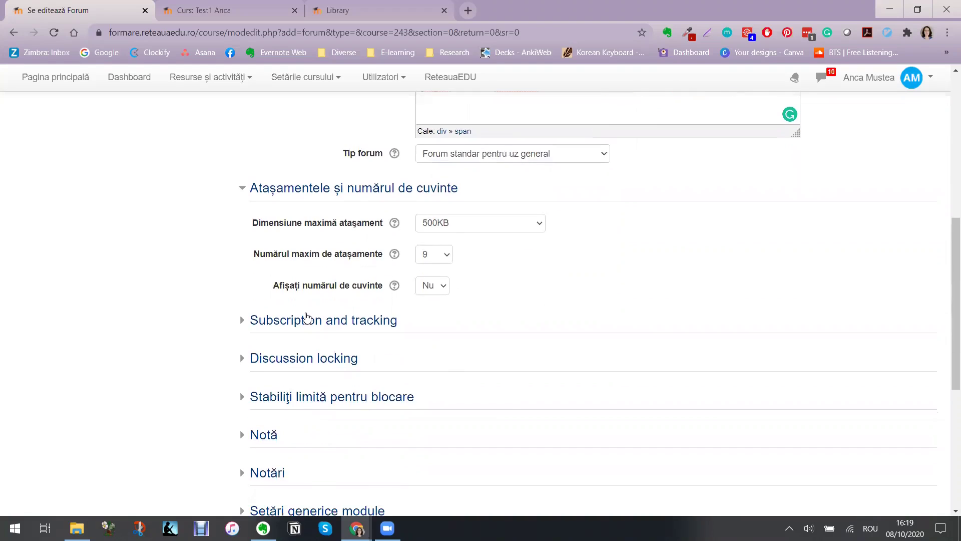
{"action": "left_click", "coordinate": [257, 322]}
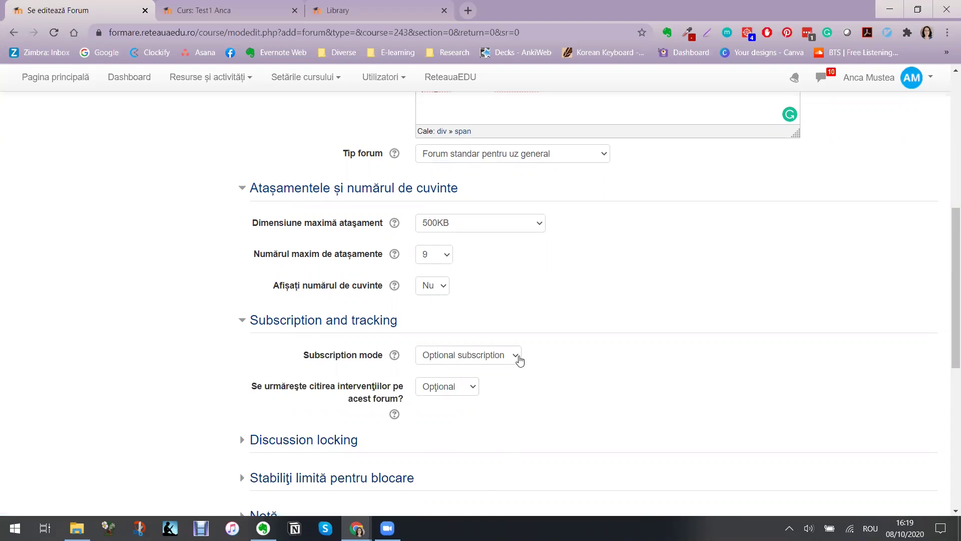
{"action": "left_click", "coordinate": [492, 359]}
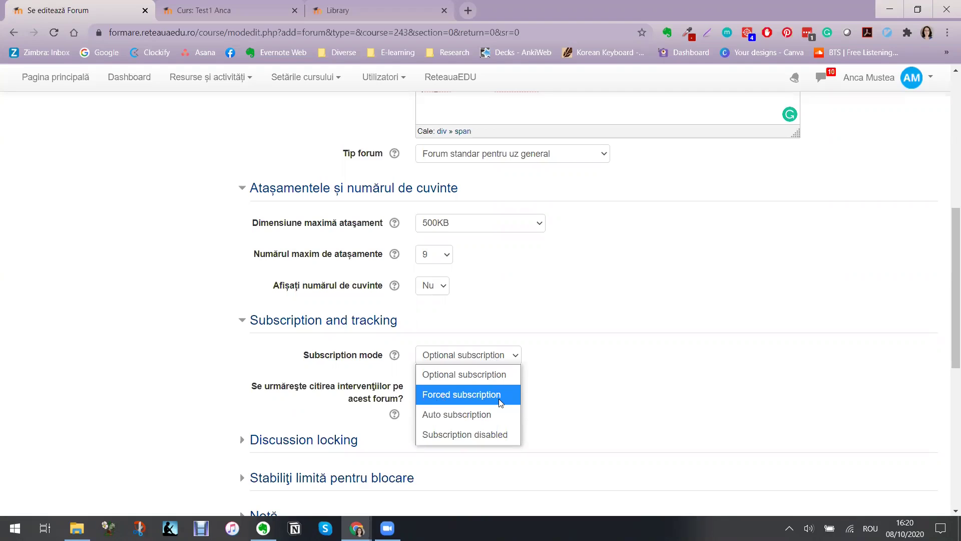
{"action": "left_click", "coordinate": [474, 373]}
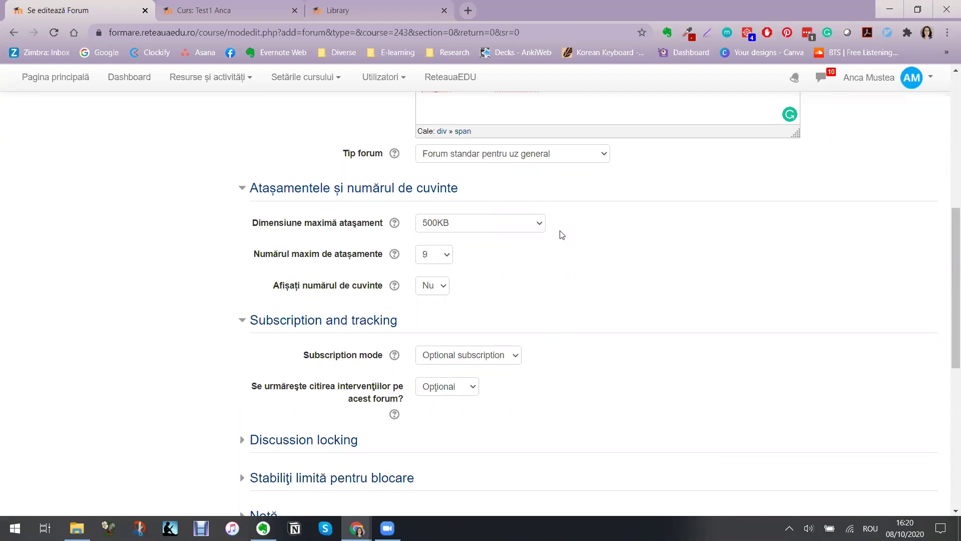
Step: Set the forum's completion tracking to show the activity as complete when its conditions are met
{"action": "scroll", "coordinate": [563, 239], "scroll_direction": "down", "scroll_amount": 5}
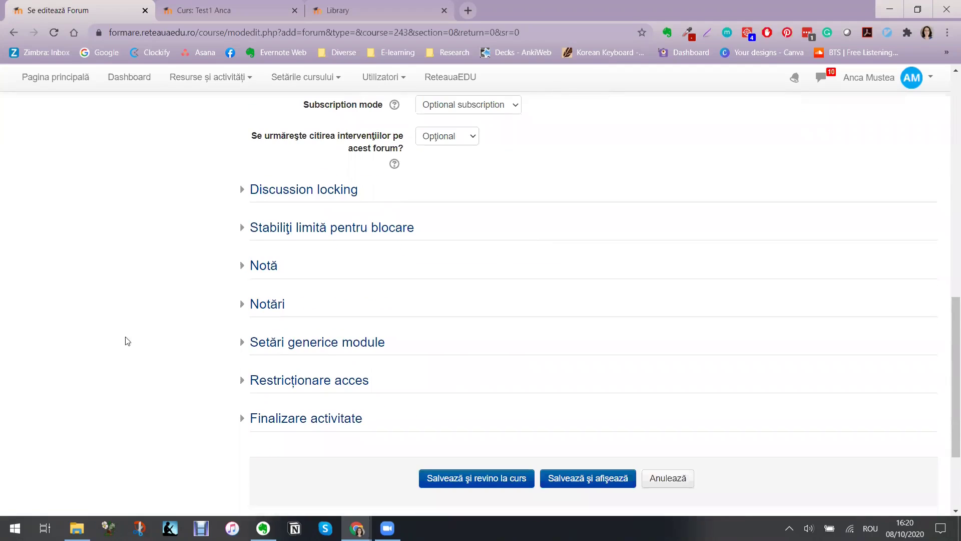
{"action": "left_click", "coordinate": [306, 418]}
{"action": "scroll", "coordinate": [459, 365], "scroll_direction": "down", "scroll_amount": 1}
{"action": "scroll", "coordinate": [459, 365], "scroll_direction": "down", "scroll_amount": 2}
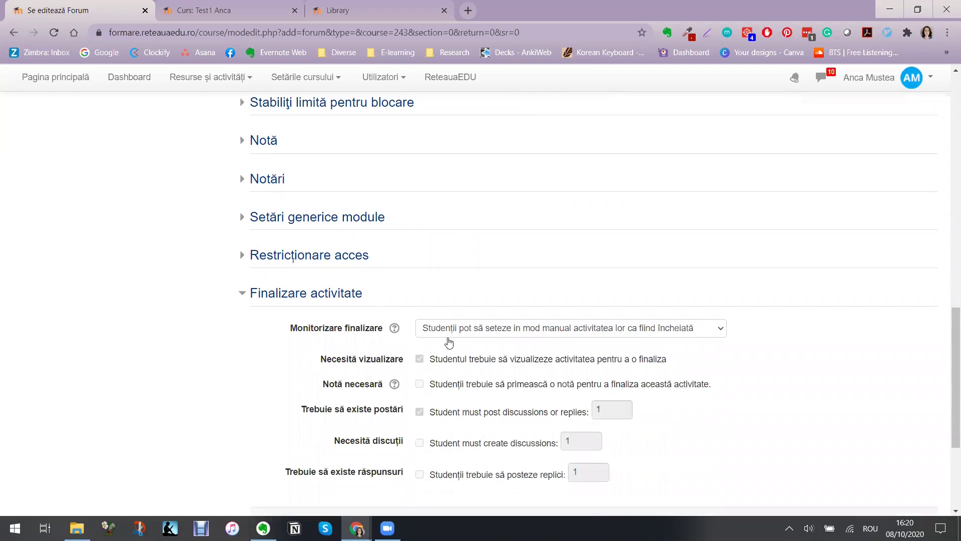
{"action": "left_click", "coordinate": [446, 332]}
{"action": "left_click", "coordinate": [600, 388]}
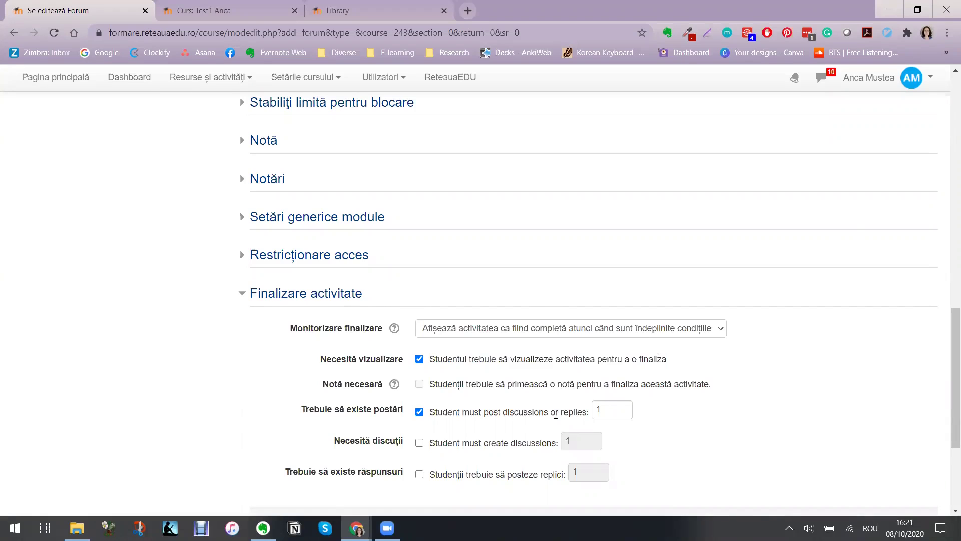
Step: Require 3 discussions or replies for completion of the forum, and save and display it
{"action": "double_click", "coordinate": [619, 413]}
{"action": "type", "text": "3"}
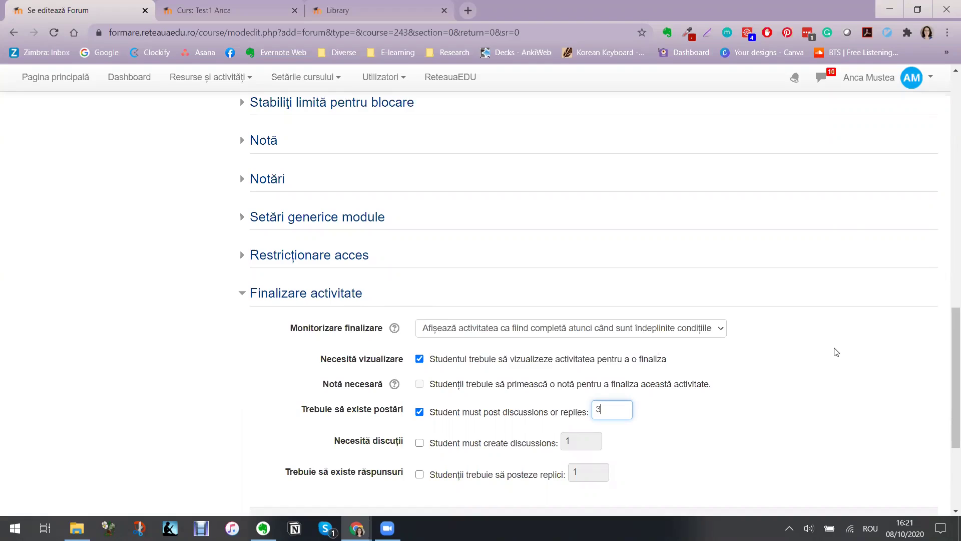
{"action": "left_click", "coordinate": [833, 350]}
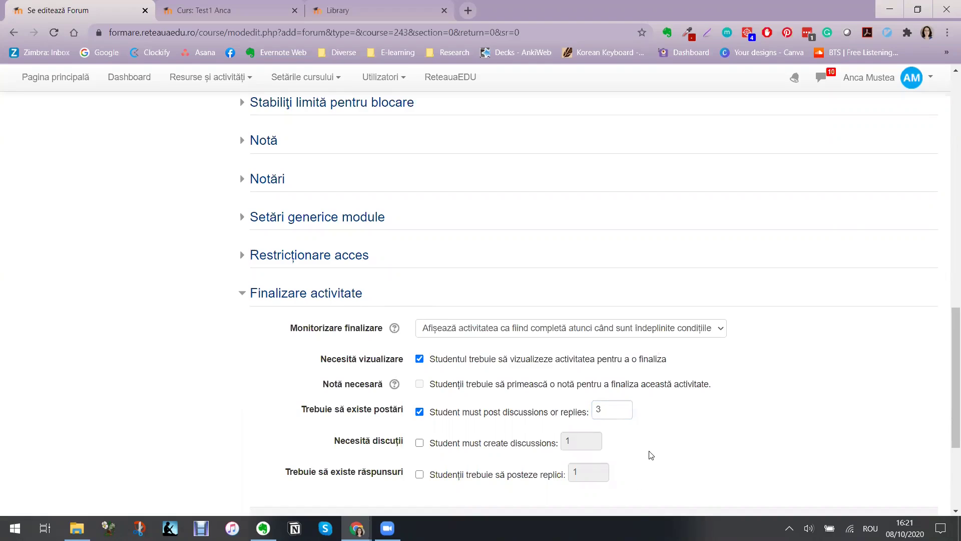
{"action": "scroll", "coordinate": [641, 452], "scroll_direction": "down", "scroll_amount": 3}
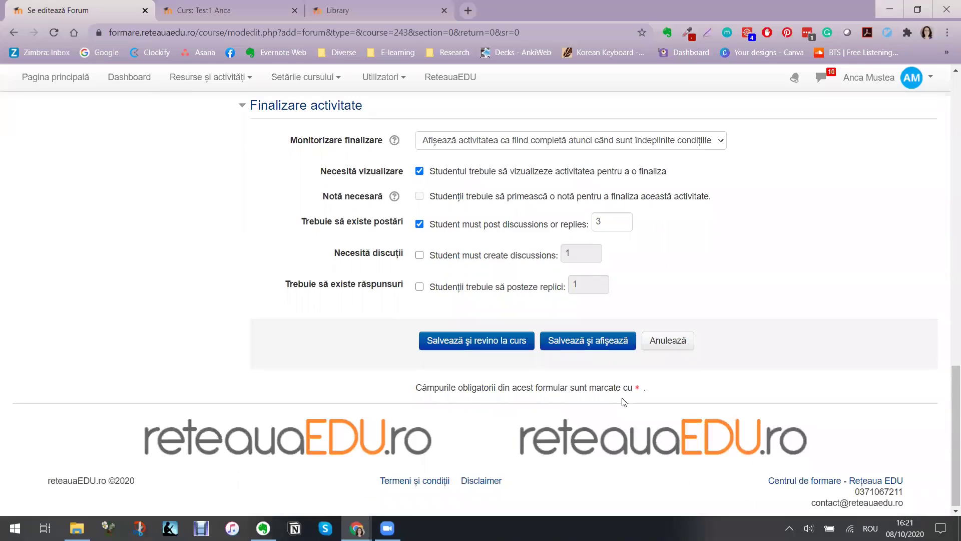
{"action": "left_click", "coordinate": [575, 345]}
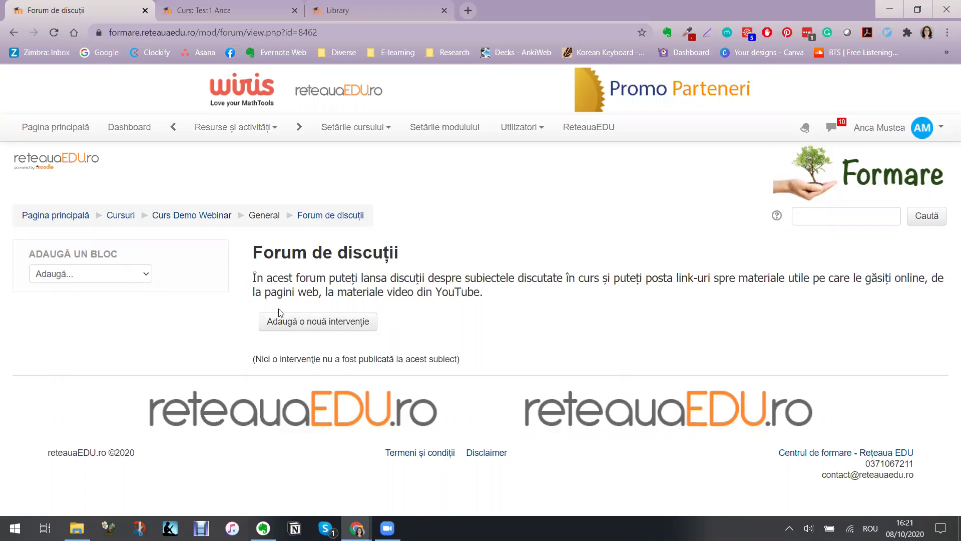
Step: Post a new discussion in the forum titled "Video interesant" with the message "Am găsit un video interesant... Vreți să postez linkul?"
{"action": "left_click", "coordinate": [305, 326]}
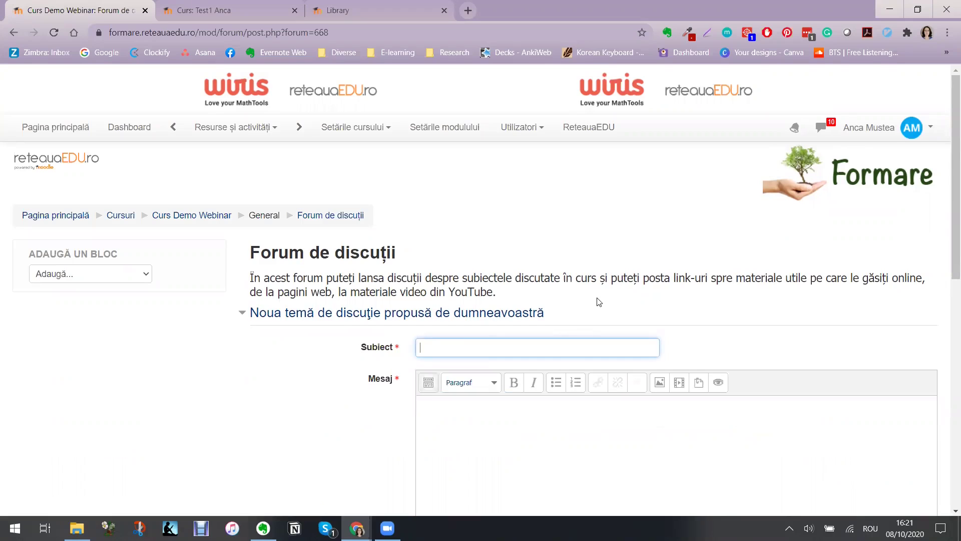
{"action": "type", "text": "Video interesant"}
{"action": "left_click", "coordinate": [518, 424]}
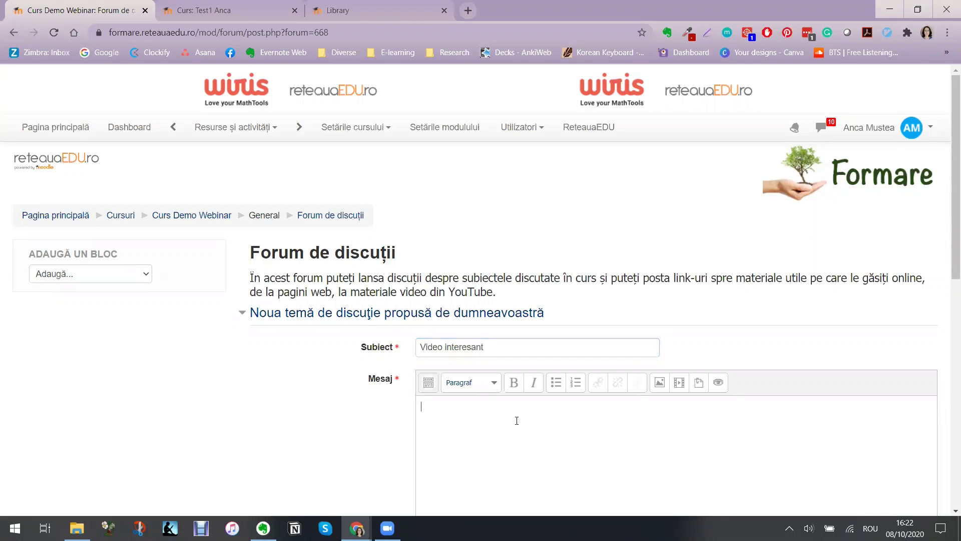
{"action": "scroll", "coordinate": [537, 413], "scroll_direction": "down", "scroll_amount": 3}
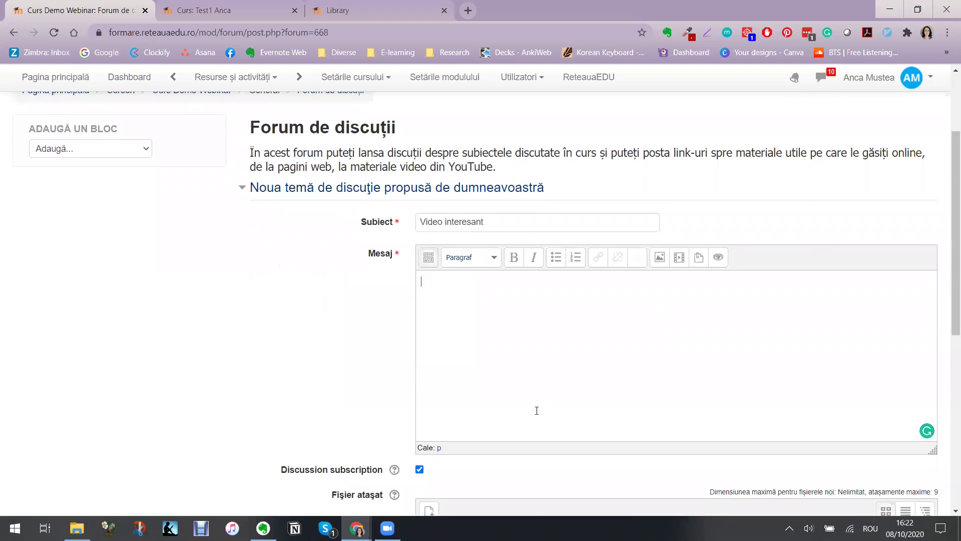
{"action": "type", "text": "Am găsit un video interesant"}
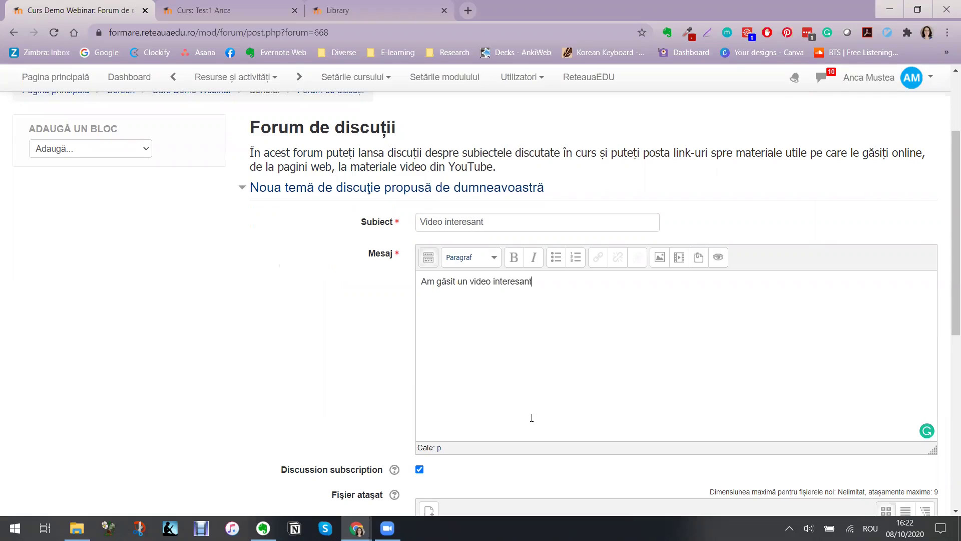
{"action": "type", "text": "... Vreți să postez linkul"}
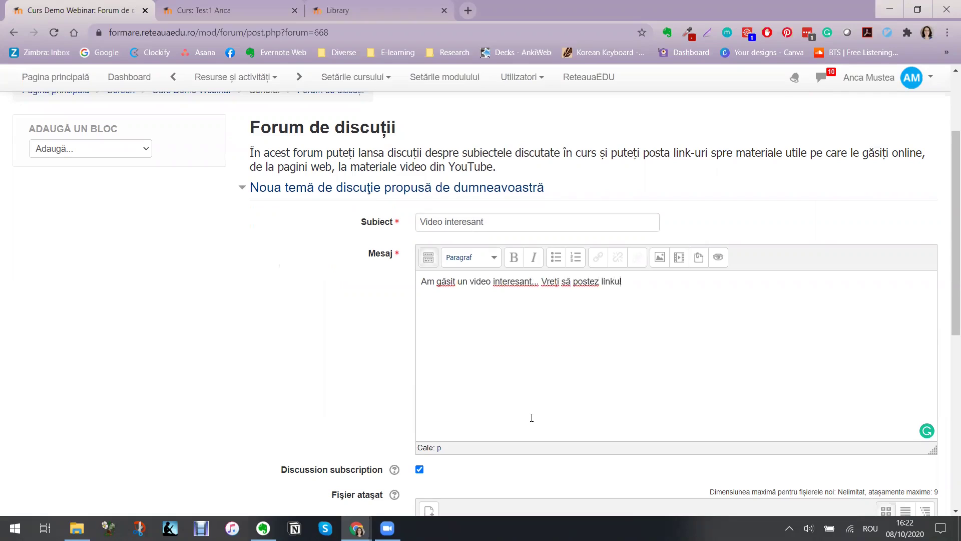
{"action": "type", "text": "?"}
{"action": "scroll", "coordinate": [605, 346], "scroll_direction": "down", "scroll_amount": 7}
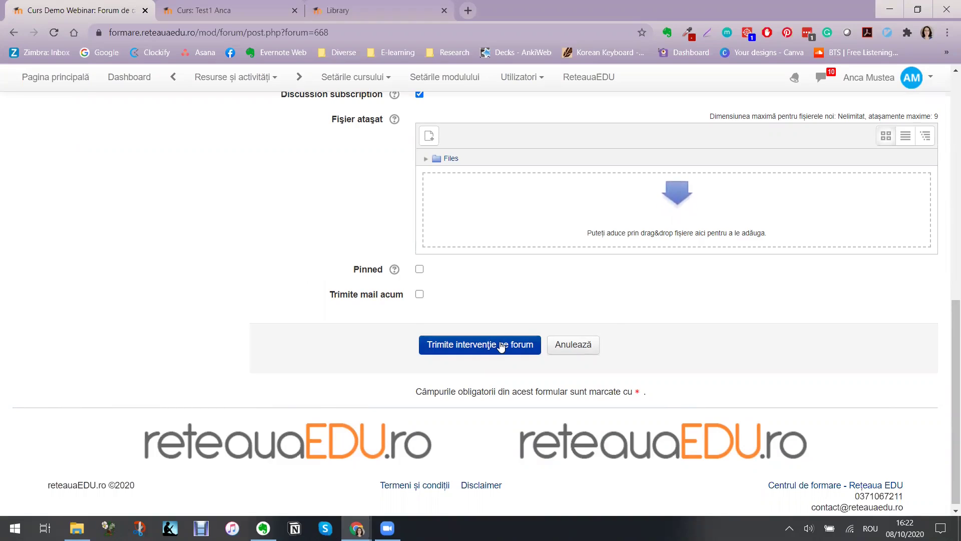
{"action": "left_click", "coordinate": [501, 346]}
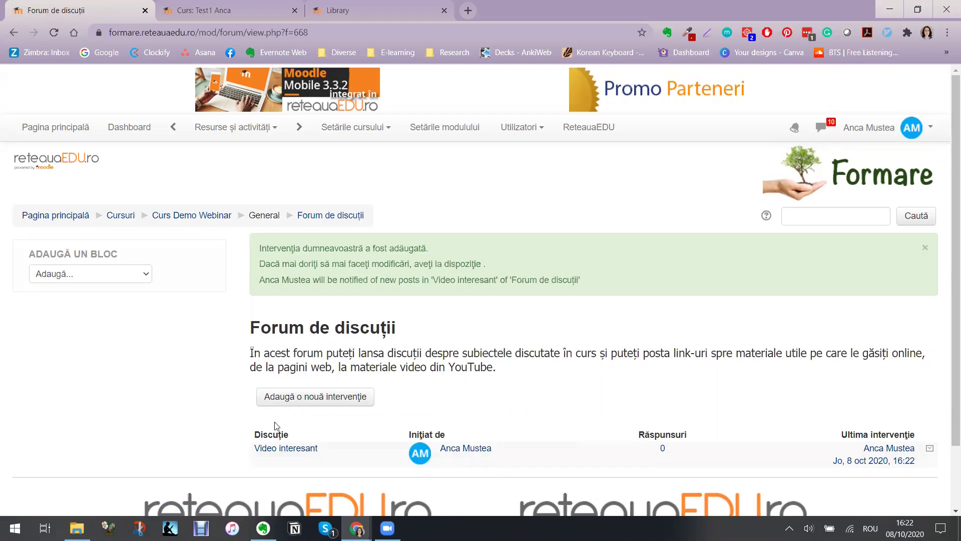
Step: View the "Video interesant" discussion and return to the Curs Demo Webinar page to look over its sections
{"action": "left_click", "coordinate": [274, 450]}
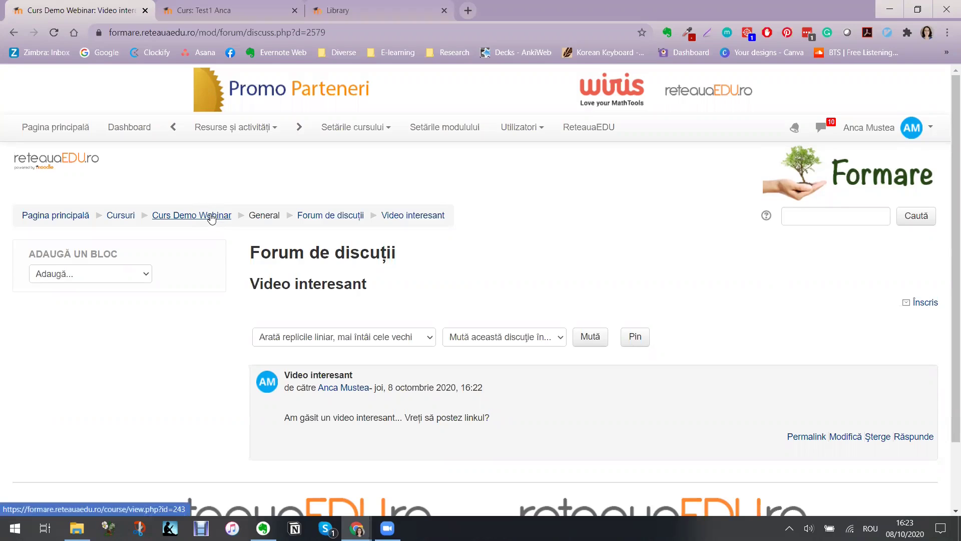
{"action": "left_click", "coordinate": [212, 219]}
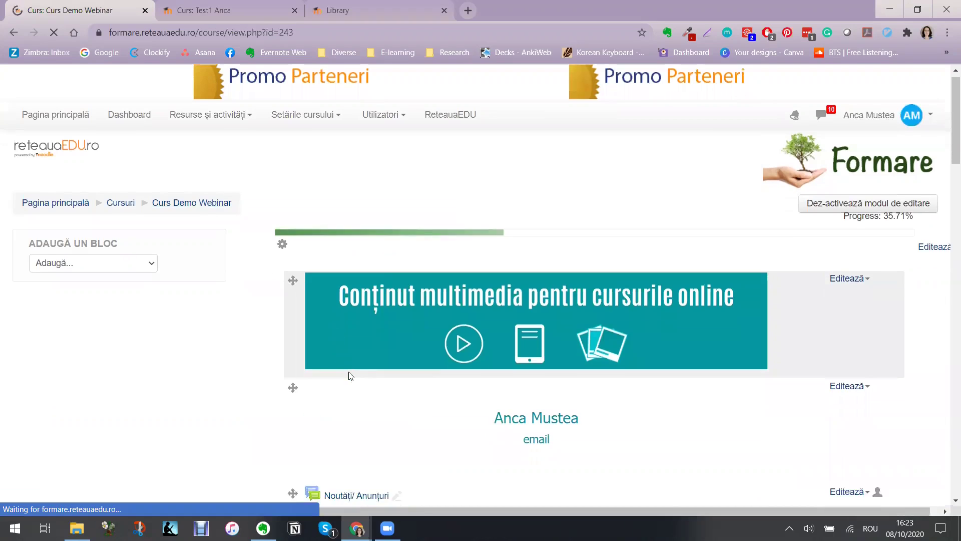
{"action": "scroll", "coordinate": [348, 375], "scroll_direction": "down", "scroll_amount": 5}
{"action": "scroll", "coordinate": [350, 375], "scroll_direction": "down", "scroll_amount": 10}
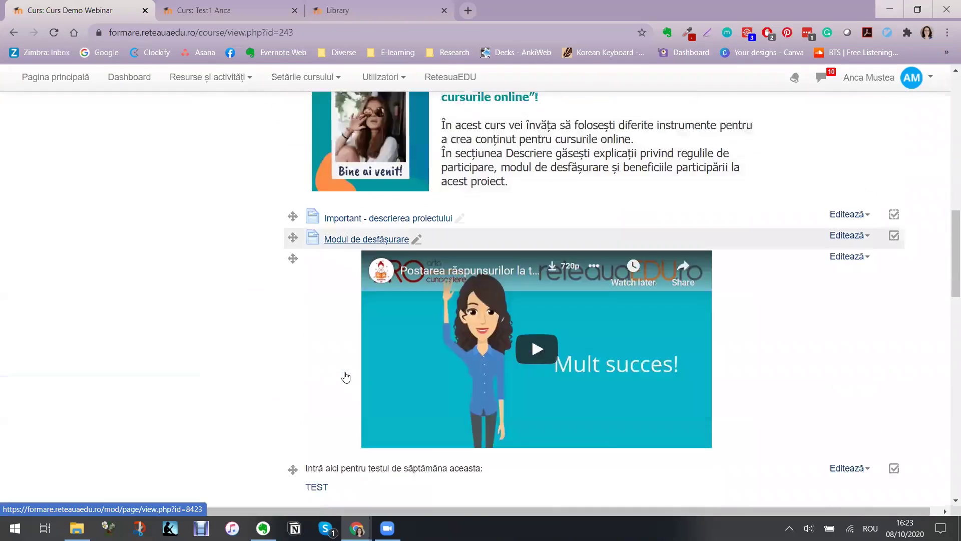
{"action": "scroll", "coordinate": [347, 400], "scroll_direction": "down", "scroll_amount": 2}
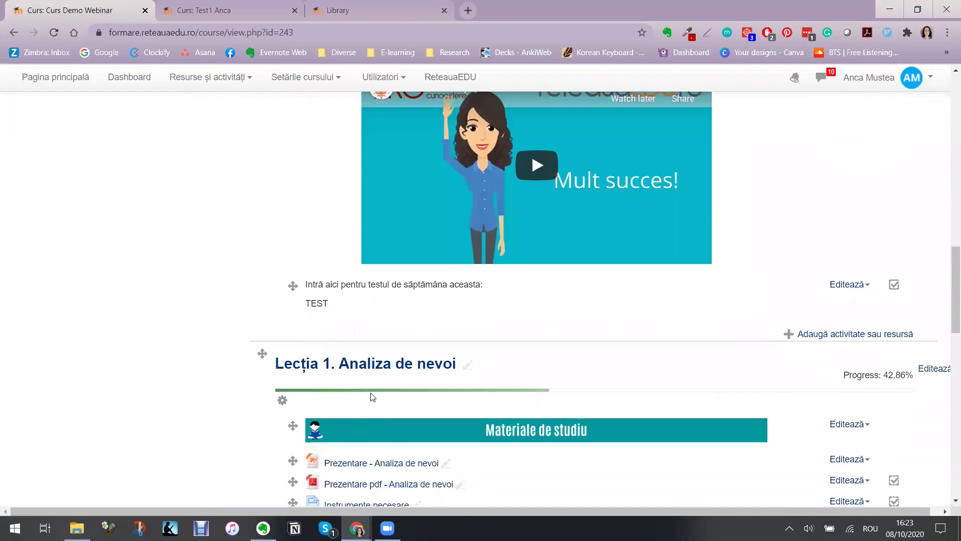
{"action": "scroll", "coordinate": [371, 400], "scroll_direction": "up", "scroll_amount": 5}
{"action": "scroll", "coordinate": [375, 393], "scroll_direction": "up", "scroll_amount": 6}
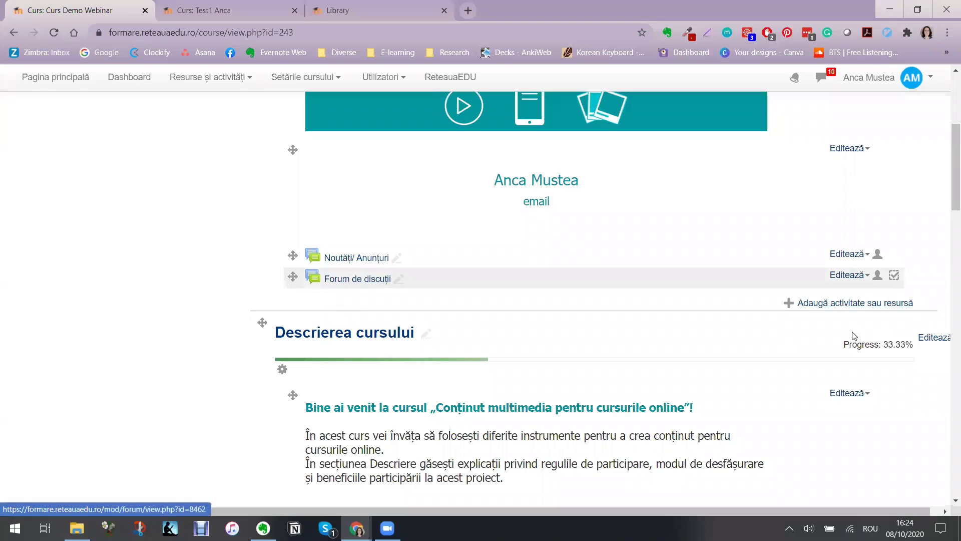
Step: Add another Forum activity to the course's introductory section, below Forum de discuții
{"action": "left_click", "coordinate": [853, 303]}
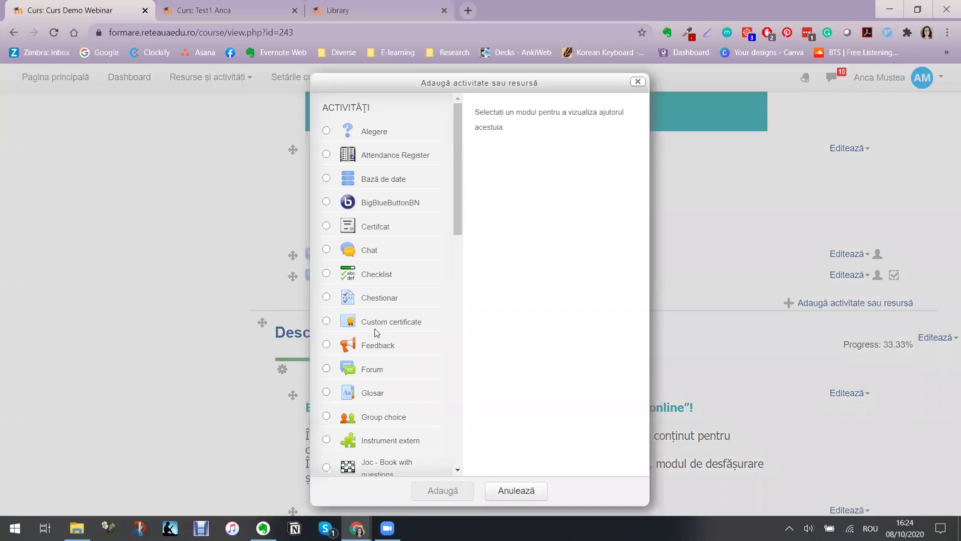
{"action": "scroll", "coordinate": [367, 262], "scroll_direction": "down", "scroll_amount": 4}
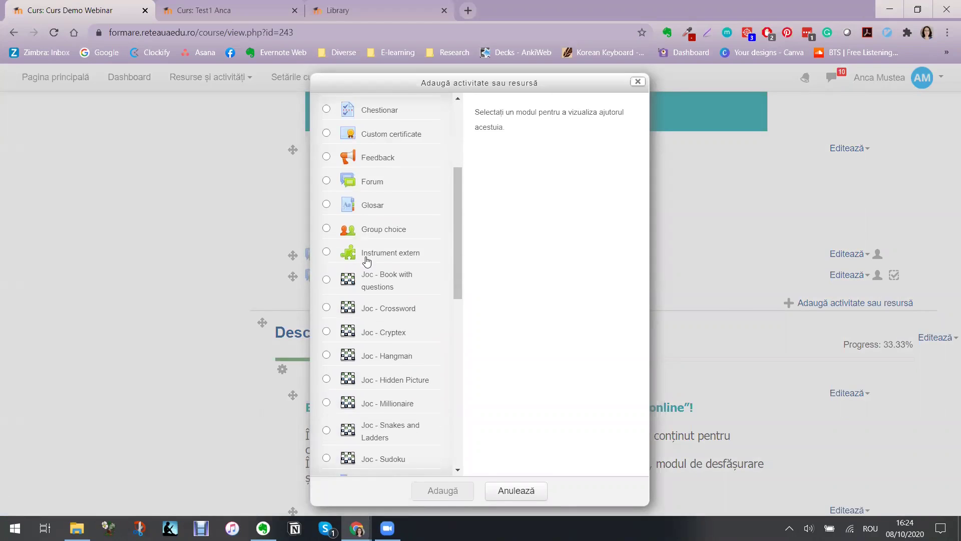
{"action": "scroll", "coordinate": [366, 260], "scroll_direction": "down", "scroll_amount": 6}
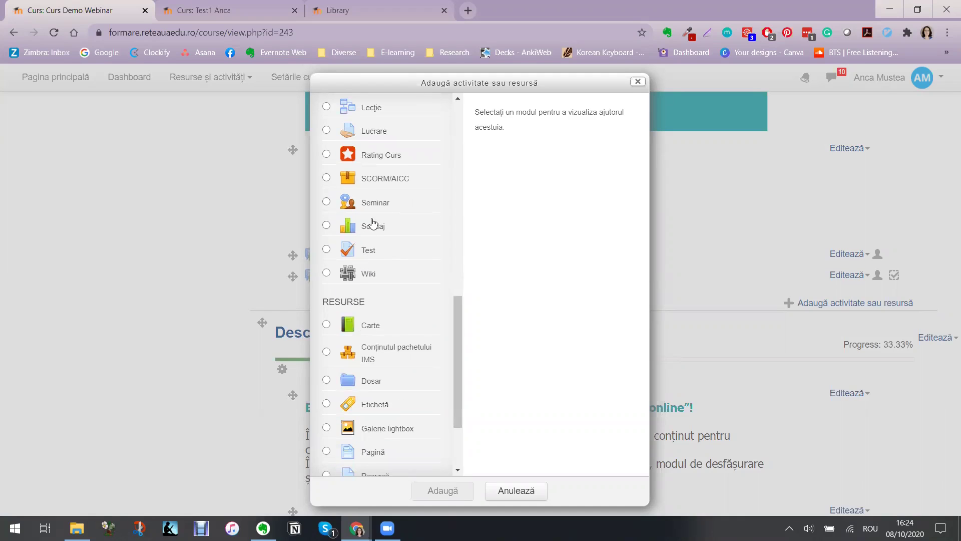
{"action": "scroll", "coordinate": [371, 230], "scroll_direction": "up", "scroll_amount": 7}
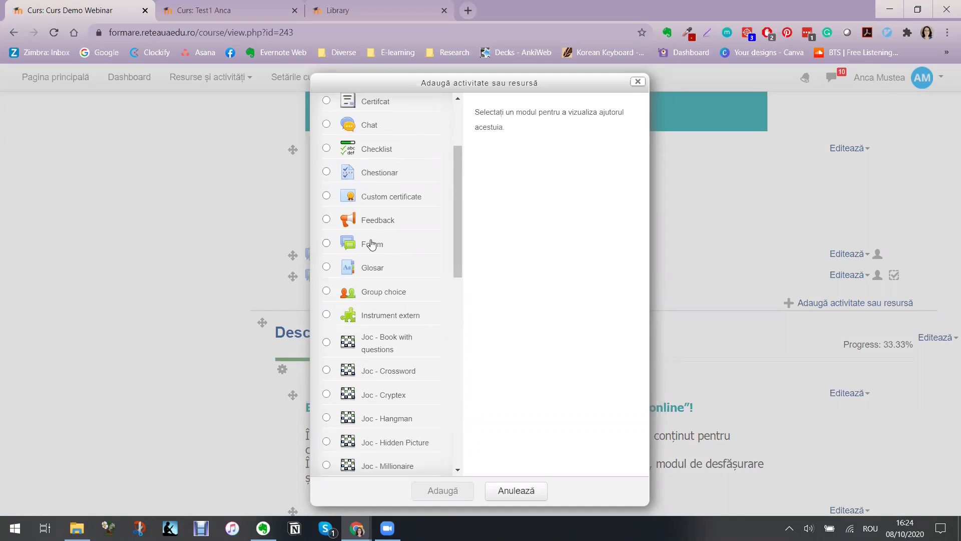
{"action": "left_click", "coordinate": [371, 245]}
{"action": "left_click", "coordinate": [463, 494]}
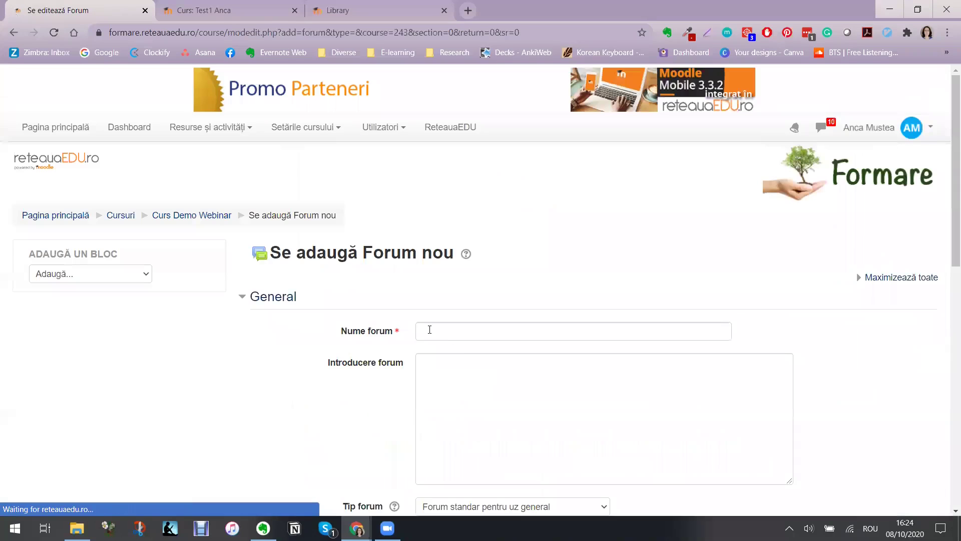
Step: Name the new forum "Forum de întrebări pentru profesor" and place the cursor in its introduction
{"action": "left_click", "coordinate": [430, 329]}
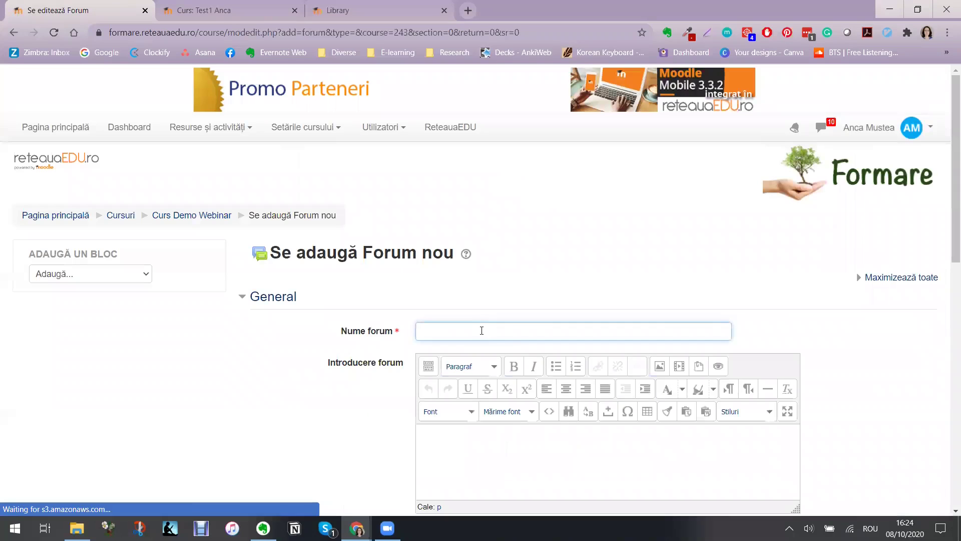
{"action": "type", "text": "Forum de "}
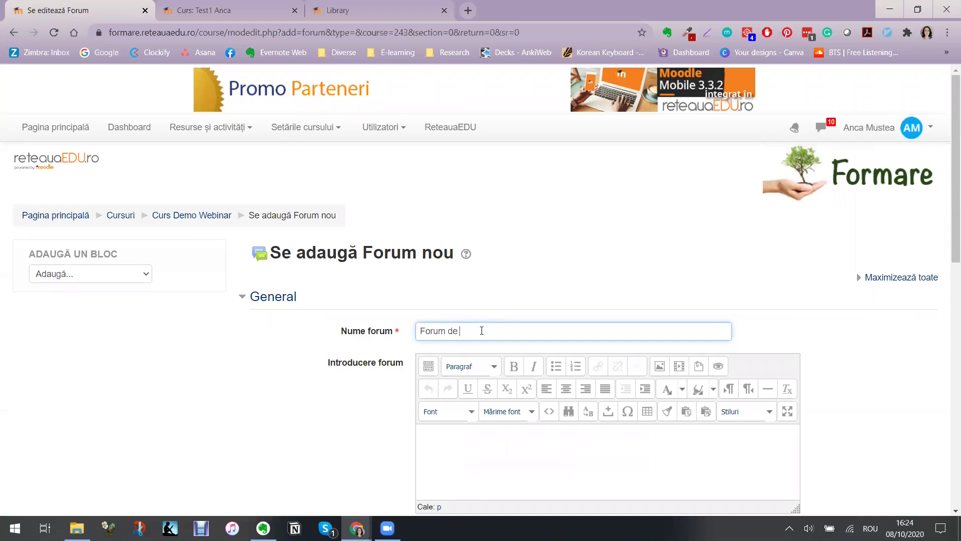
{"action": "type", "text": "întrebări pentru profesor"}
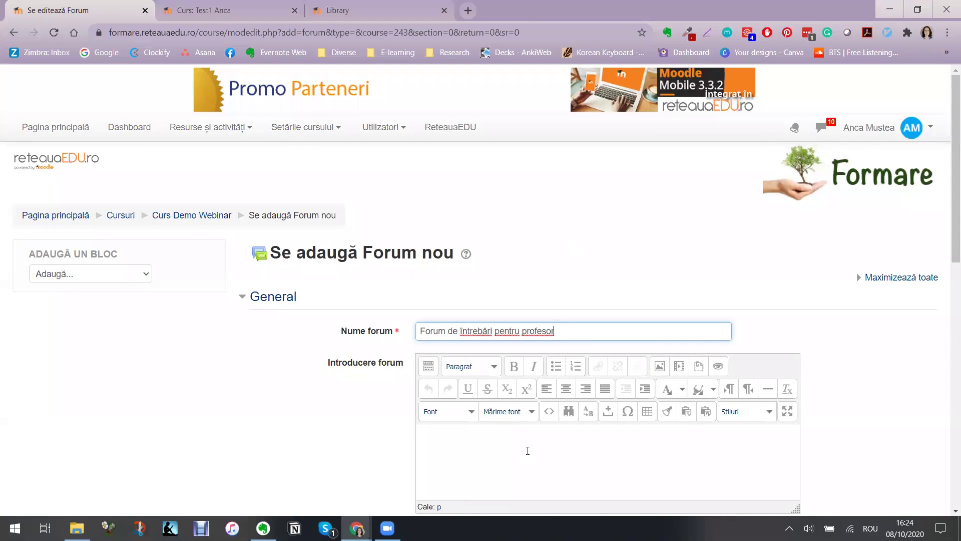
{"action": "left_click", "coordinate": [546, 442]}
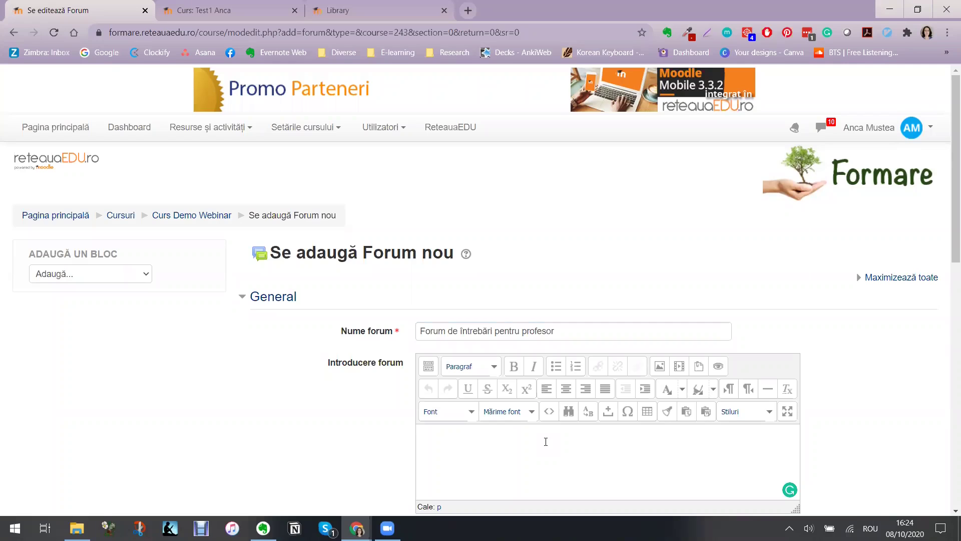
Step: Write the forum introduction "Aici poți pune întrebări despre ceva ce nu ai înțeles sau despre lururi administrative."
{"action": "type", "text": "Aici pot"}
{"action": "type", "text": "i pune întreb"}
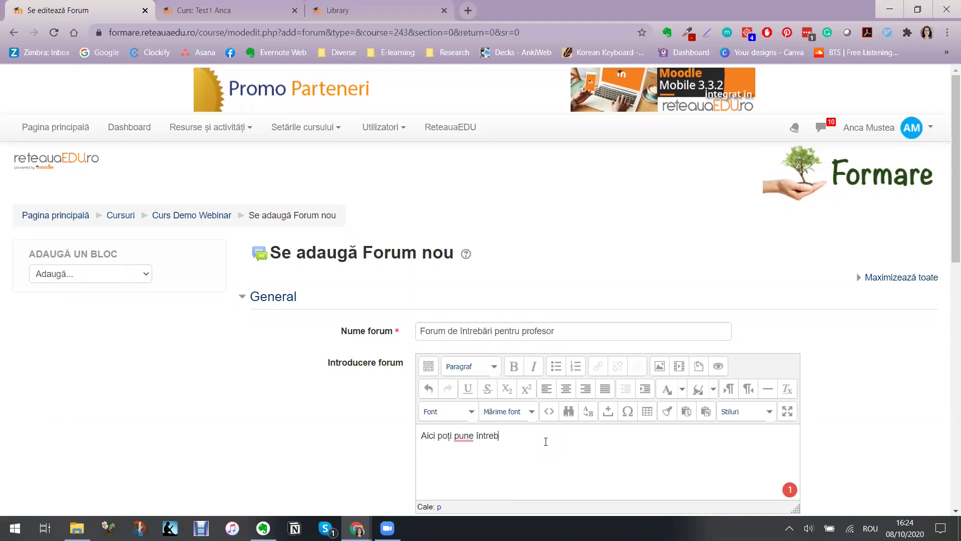
{"action": "type", "text": "ari despre "}
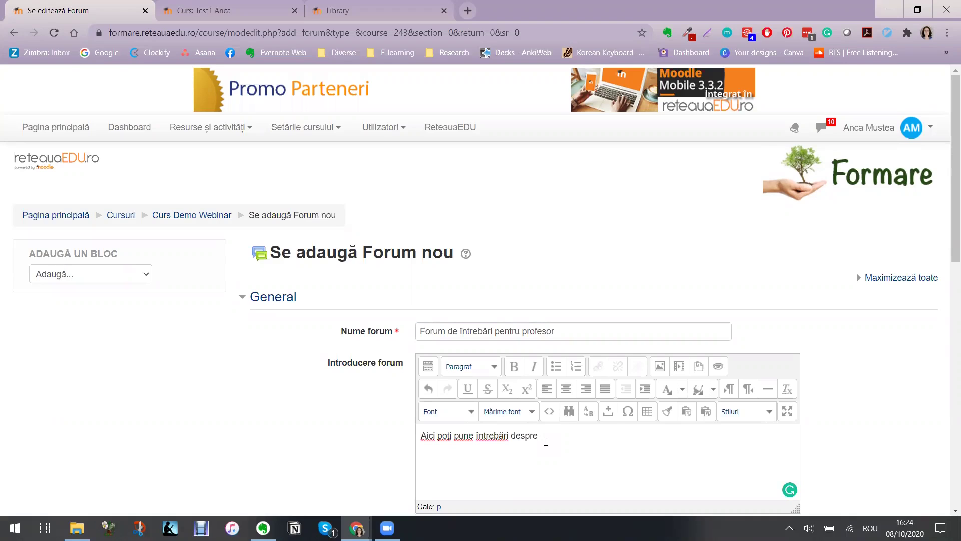
{"action": "type", "text": "s"}
{"action": "key", "text": "BackSpace"}
{"action": "type", "text": "ceva ce nu ai înț"}
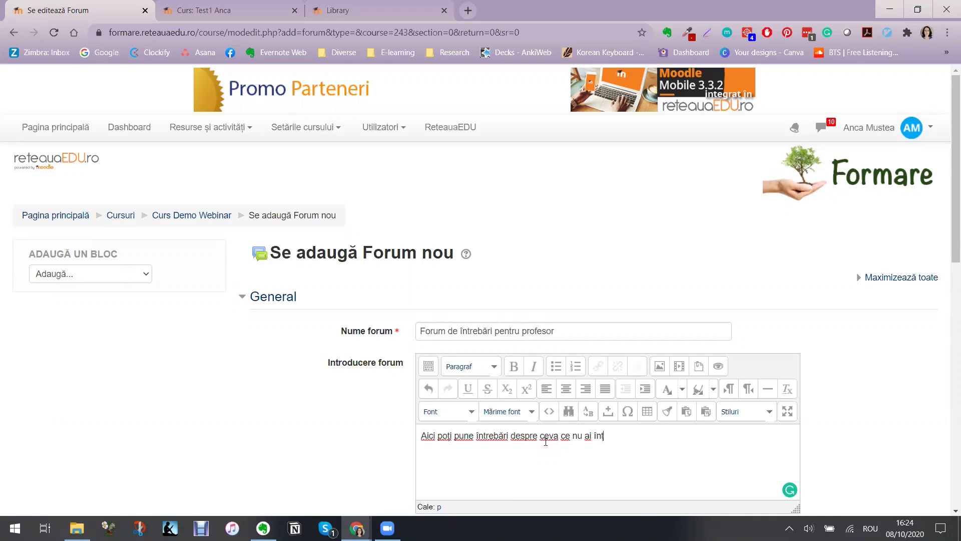
{"action": "type", "text": "eles sau desre"}
{"action": "key", "text": "BackSpace"}
{"action": "key", "text": "BackSpace"}
{"action": "type", "text": "pre "}
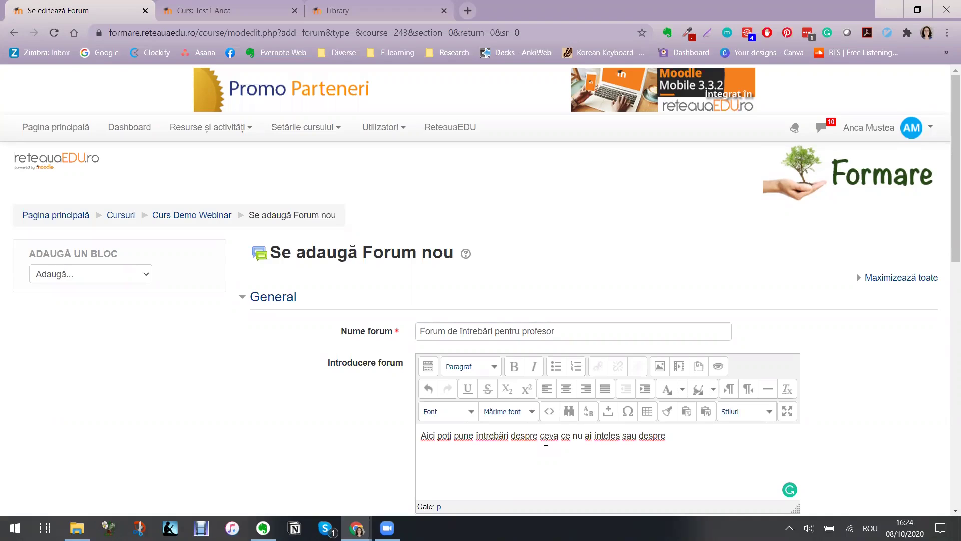
{"action": "type", "text": "lururi administrative."}
Step: Check the forum's subscription options and set its completion tracking to "Nu se indică completarea activității"
{"action": "scroll", "coordinate": [541, 439], "scroll_direction": "down", "scroll_amount": 3}
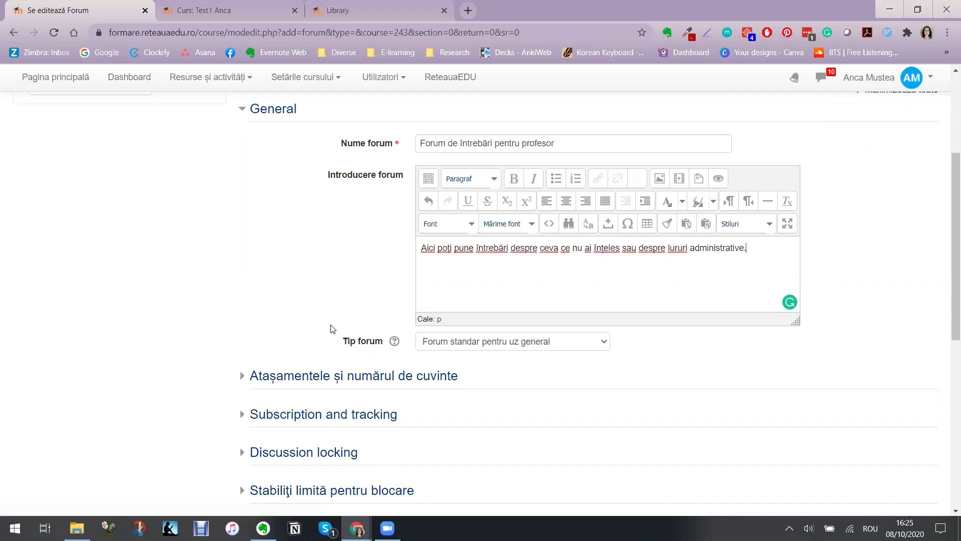
{"action": "scroll", "coordinate": [330, 328], "scroll_direction": "down", "scroll_amount": 2}
{"action": "left_click", "coordinate": [315, 290]}
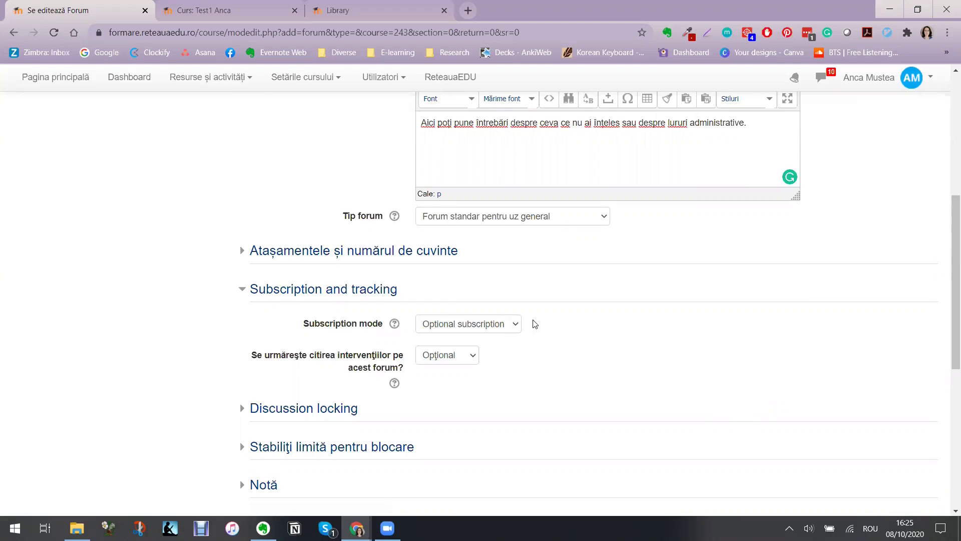
{"action": "scroll", "coordinate": [534, 323], "scroll_direction": "down", "scroll_amount": 3}
{"action": "scroll", "coordinate": [534, 324], "scroll_direction": "down", "scroll_amount": 3}
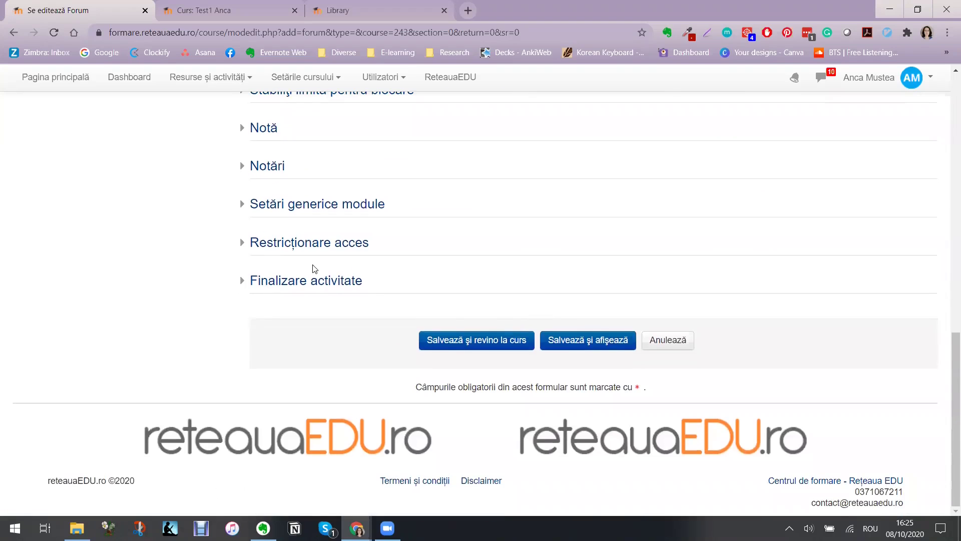
{"action": "left_click", "coordinate": [307, 282]}
{"action": "left_click", "coordinate": [429, 316]}
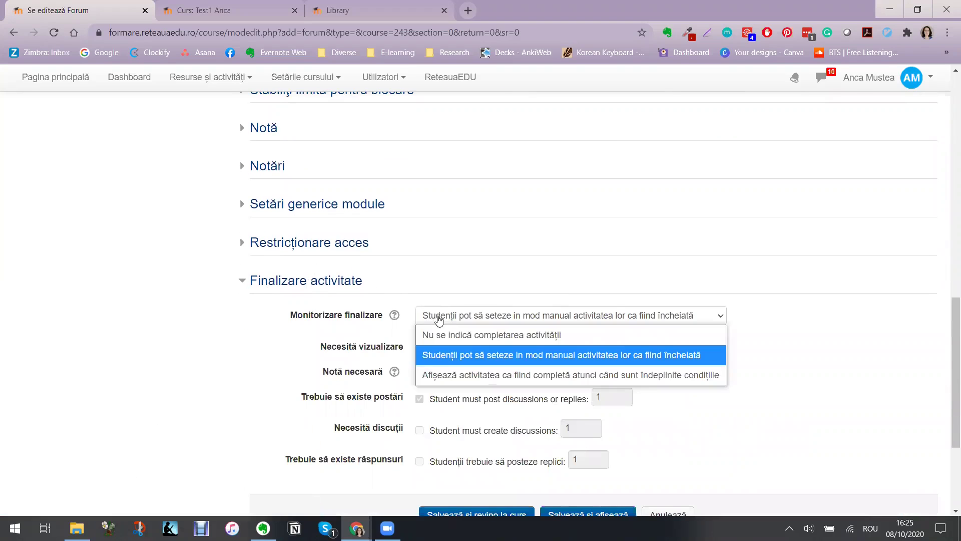
{"action": "left_click", "coordinate": [596, 333]}
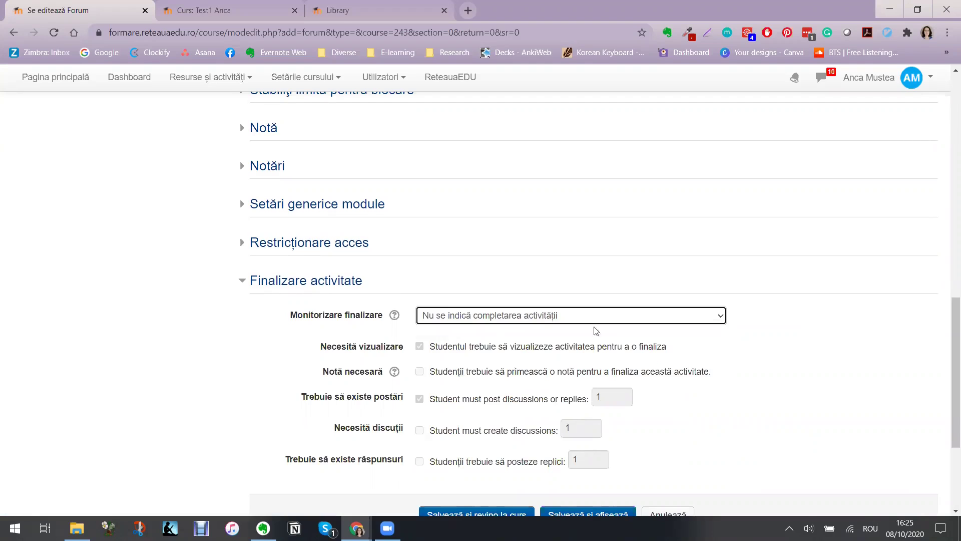
{"action": "left_click", "coordinate": [840, 314]}
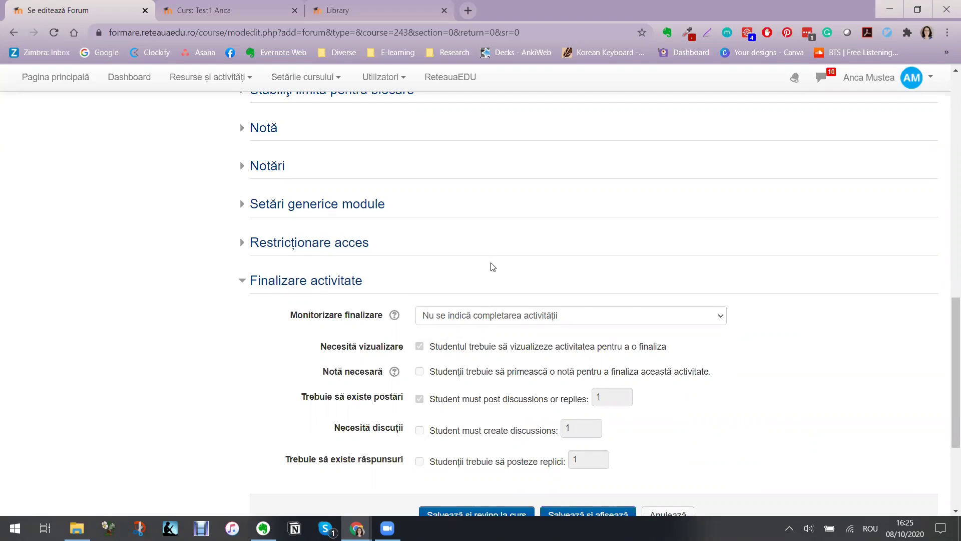
Step: Save the teacher-questions forum, return to the course, and move it above Forum de discuții
{"action": "scroll", "coordinate": [488, 266], "scroll_direction": "down", "scroll_amount": 3}
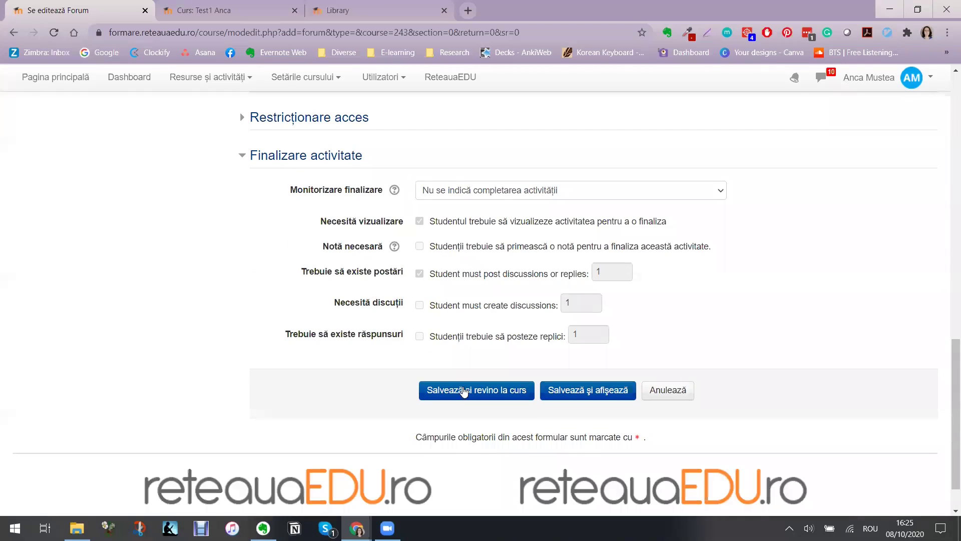
{"action": "left_click", "coordinate": [480, 393]}
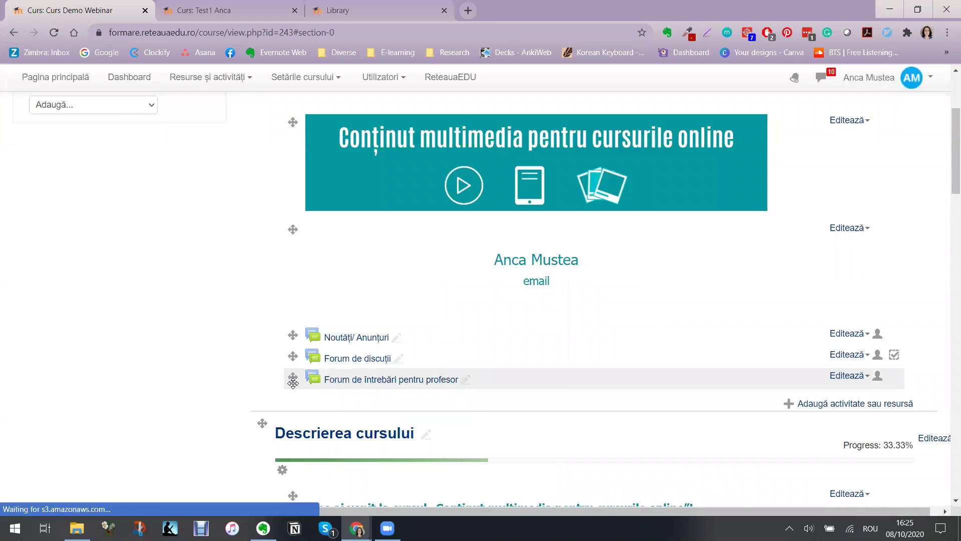
{"action": "left_click_drag", "start_coordinate": [297, 375], "coordinate": [294, 357]}
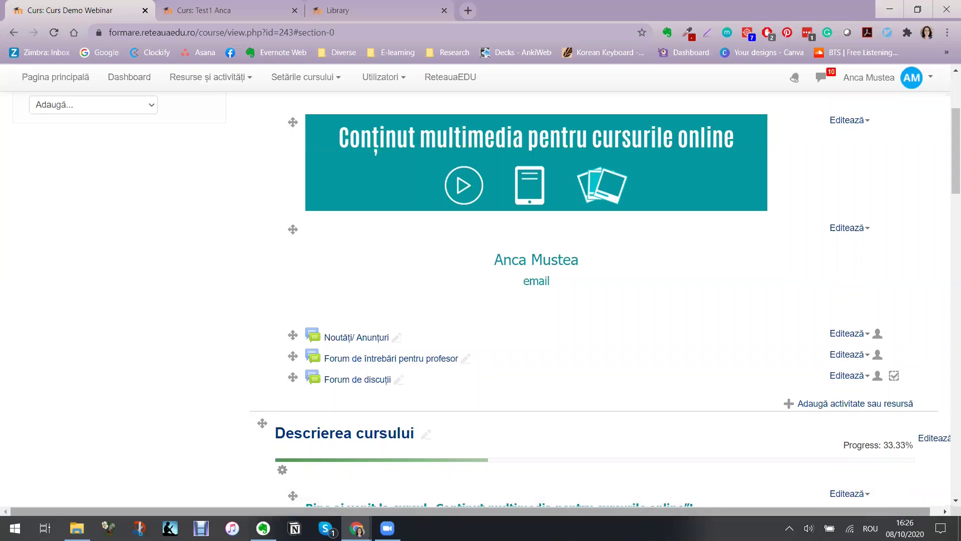
Step: Examine the available forum types in the settings of Forum de discuții, and leave without saving
{"action": "mouse_move", "coordinate": [357, 528]}
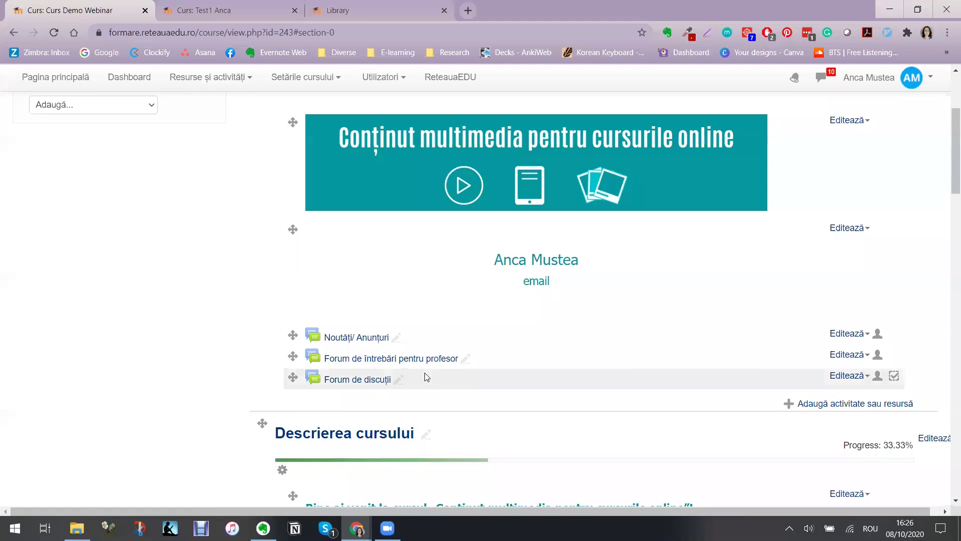
{"action": "left_click", "coordinate": [841, 376]}
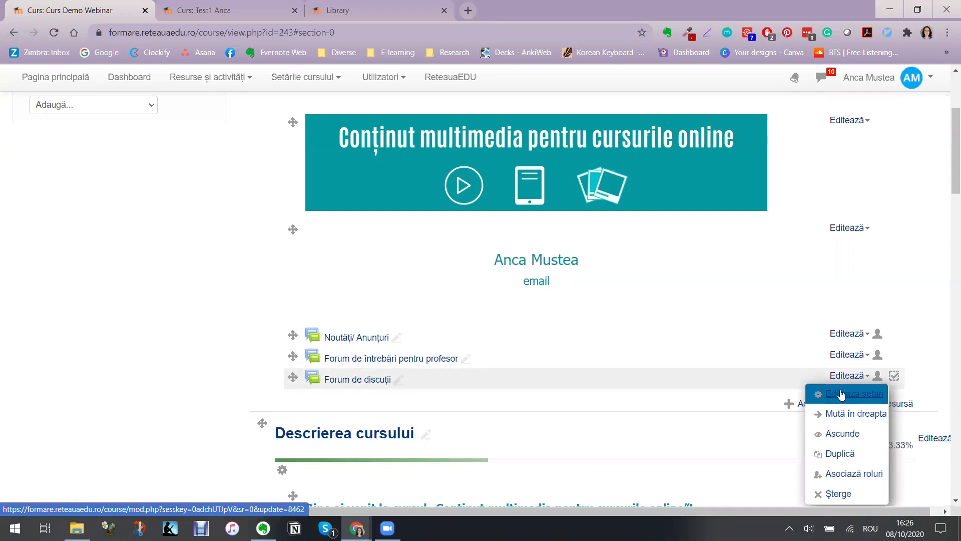
{"action": "left_click", "coordinate": [844, 395]}
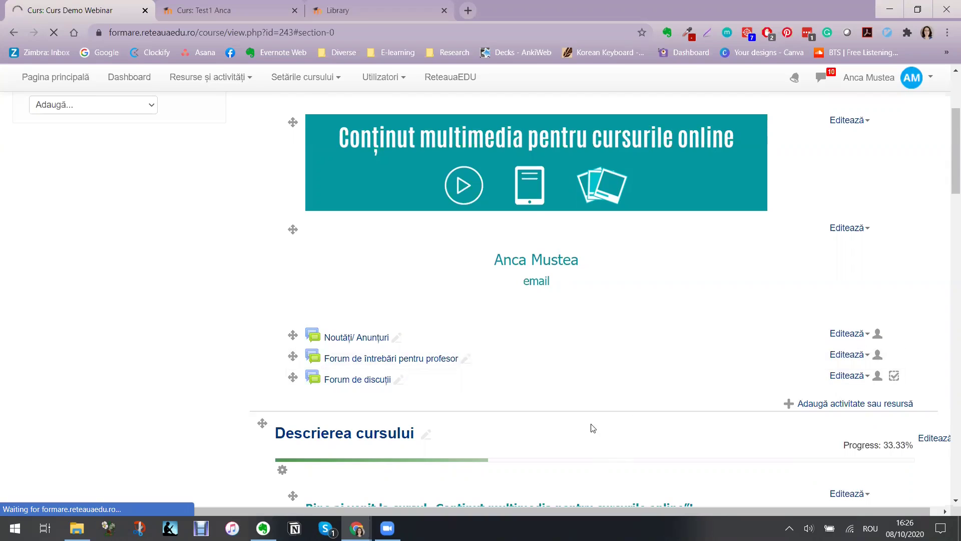
{"action": "scroll", "coordinate": [599, 399], "scroll_direction": "down", "scroll_amount": 4}
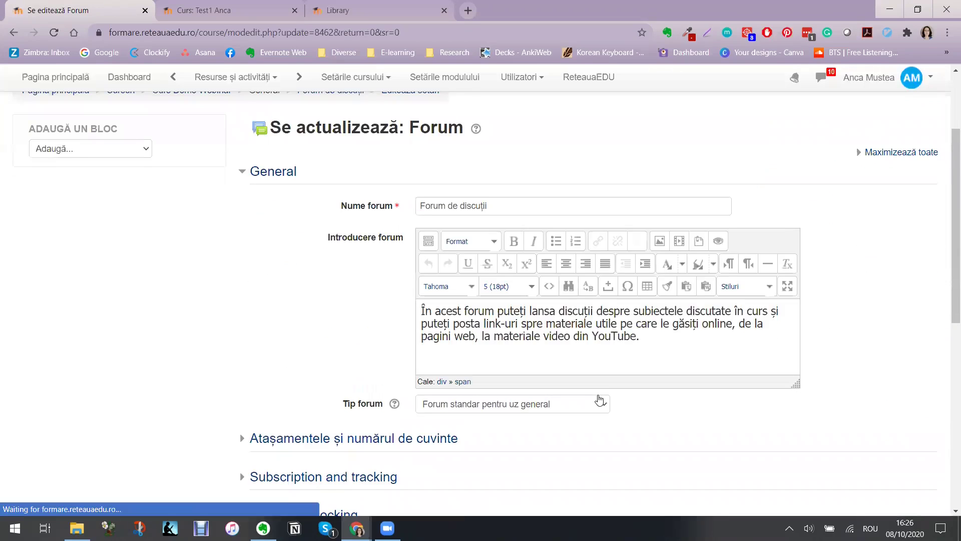
{"action": "left_click", "coordinate": [454, 341]}
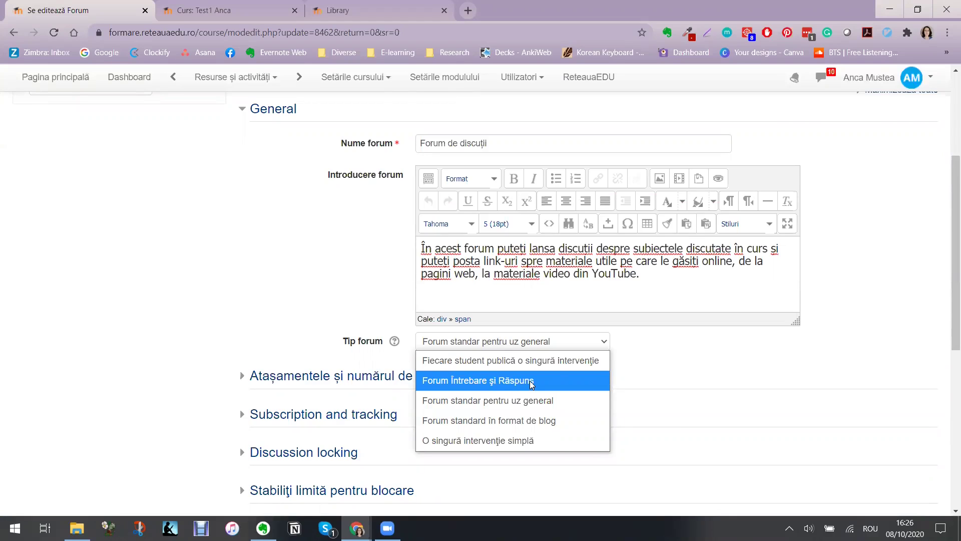
{"action": "scroll", "coordinate": [759, 377], "scroll_direction": "down", "scroll_amount": 7}
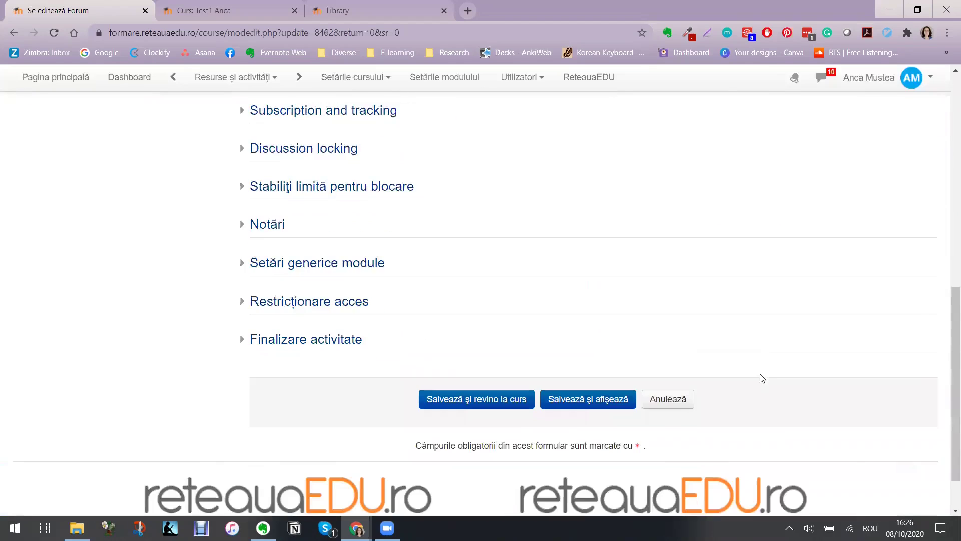
{"action": "left_click", "coordinate": [673, 342]}
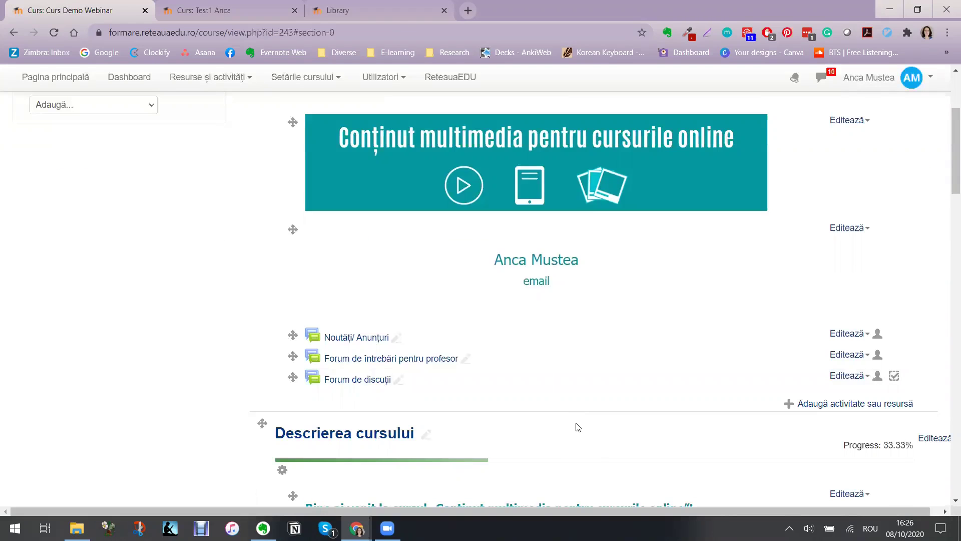
Step: Add a Lucrare activity to the Lecția 2 section, below the Activități practice banner
{"action": "scroll", "coordinate": [583, 430], "scroll_direction": "down", "scroll_amount": 5}
{"action": "scroll", "coordinate": [576, 416], "scroll_direction": "down", "scroll_amount": 20}
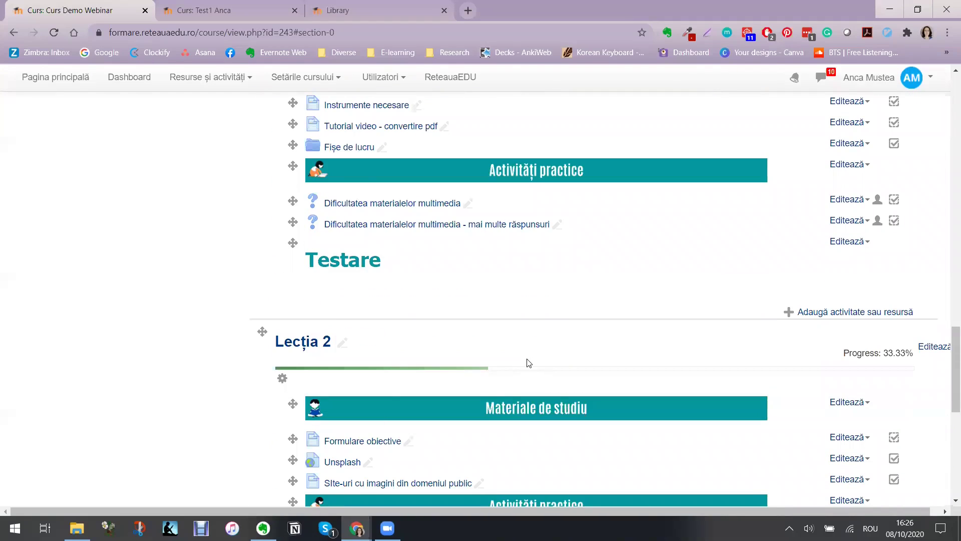
{"action": "scroll", "coordinate": [530, 351], "scroll_direction": "down", "scroll_amount": 4}
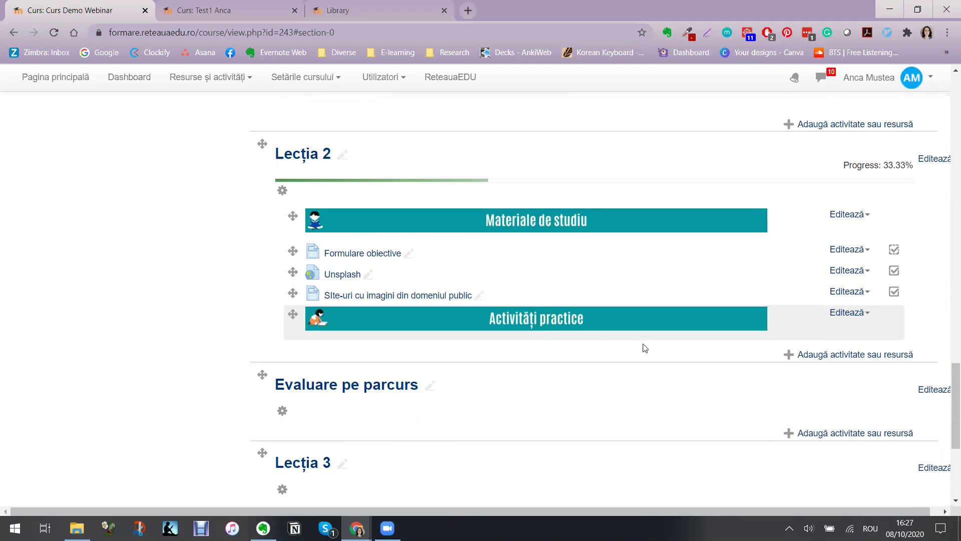
{"action": "left_click", "coordinate": [821, 357]}
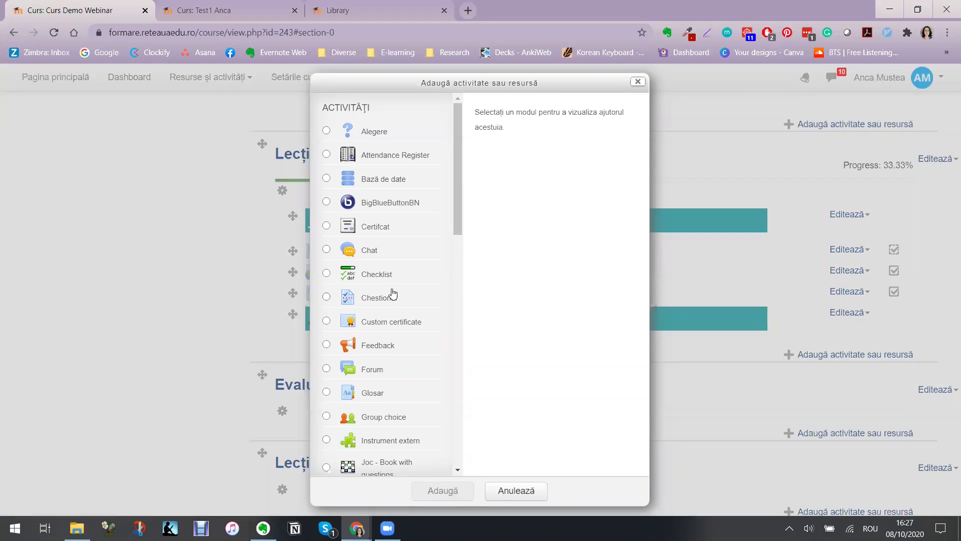
{"action": "scroll", "coordinate": [446, 246], "scroll_direction": "down", "scroll_amount": 3}
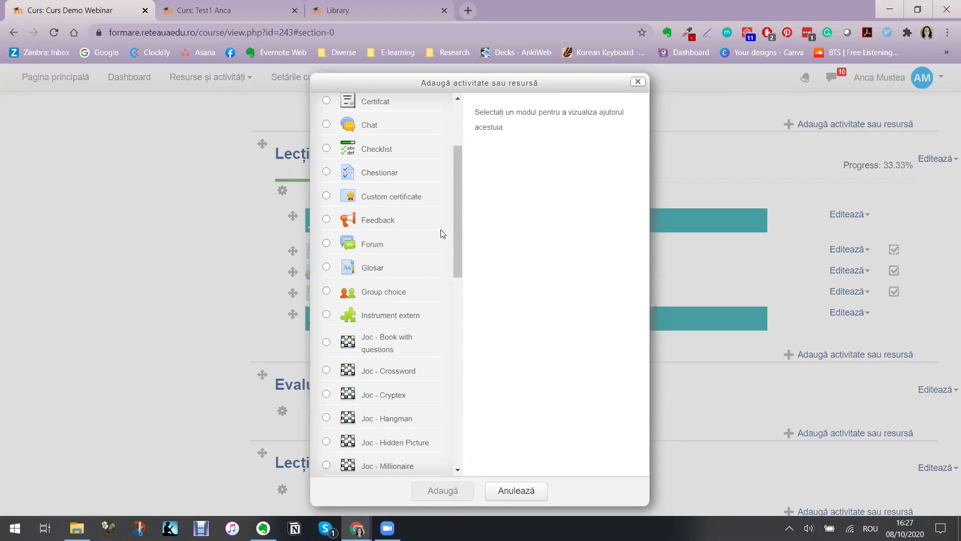
{"action": "scroll", "coordinate": [394, 200], "scroll_direction": "down", "scroll_amount": 5}
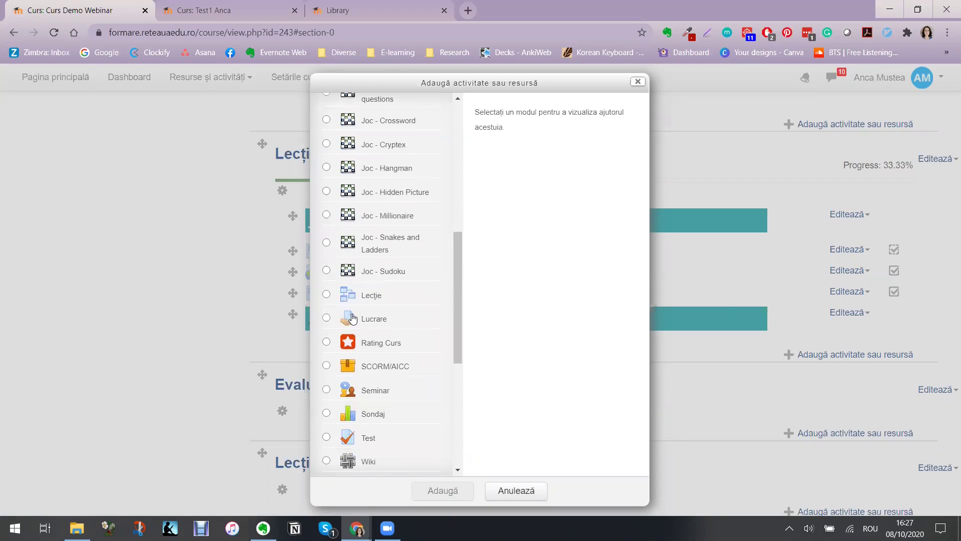
{"action": "left_click", "coordinate": [354, 318]}
{"action": "left_click", "coordinate": [460, 496]}
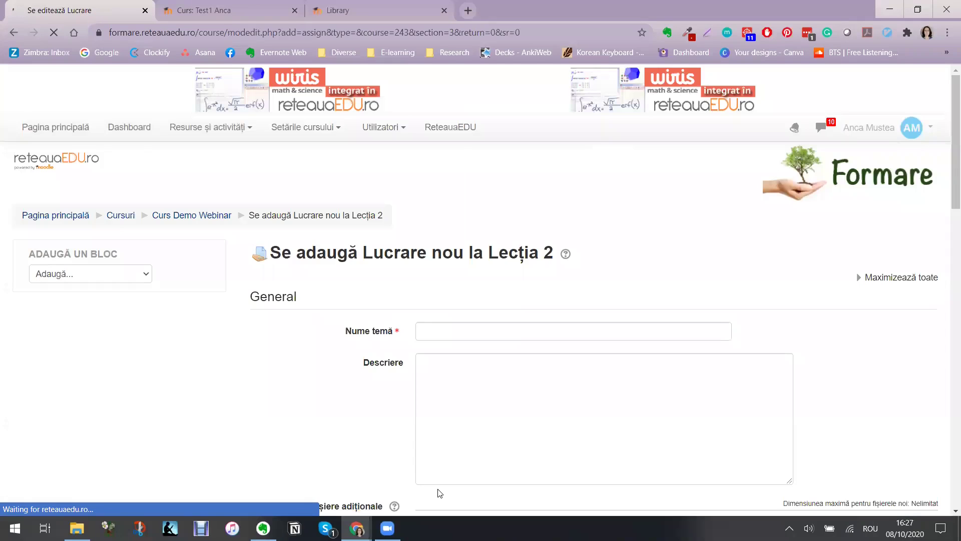
Step: Name the assignment "Temă - încărcarea fișierului creat în Jamboard", copying the title from the Lucrare section of the Evernote note
{"action": "left_click", "coordinate": [264, 528]}
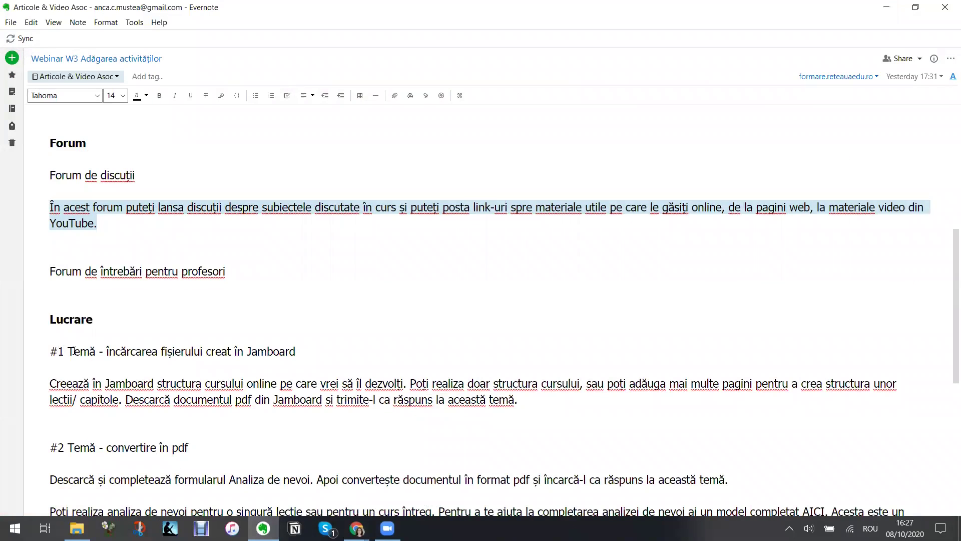
{"action": "left_click_drag", "start_coordinate": [69, 350], "coordinate": [320, 355]}
{"action": "key", "text": "ctrl+c"}
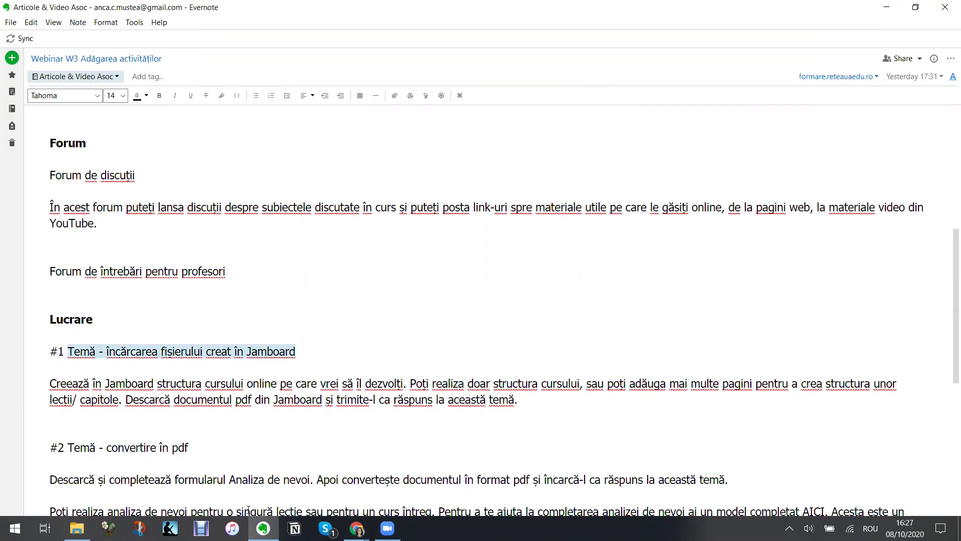
{"action": "left_click", "coordinate": [263, 528]}
{"action": "left_click", "coordinate": [433, 329]}
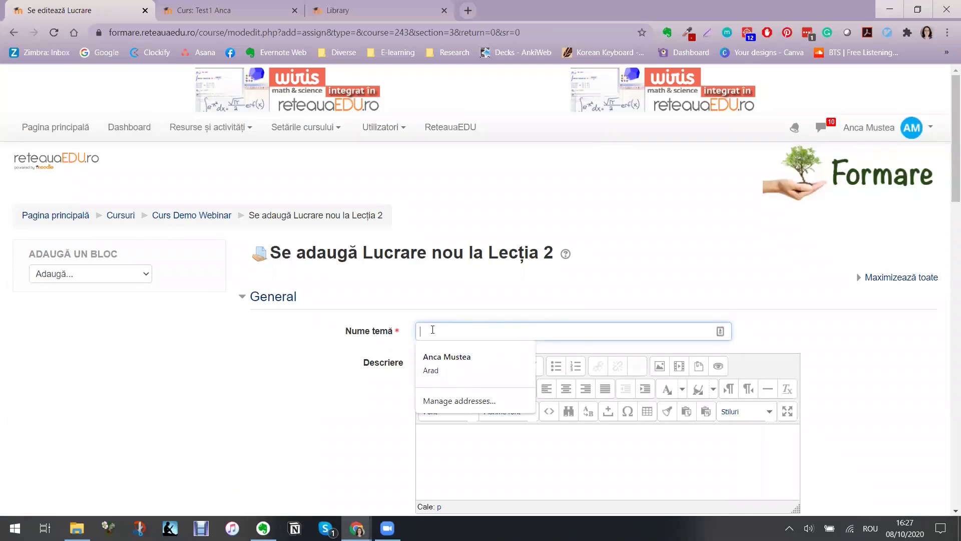
{"action": "key", "text": "ctrl+v"}
Step: Copy the paragraph beginning "Creează în Jamboard structura cursului online" from the Evernote note into the assignment's description
{"action": "left_click", "coordinate": [478, 451]}
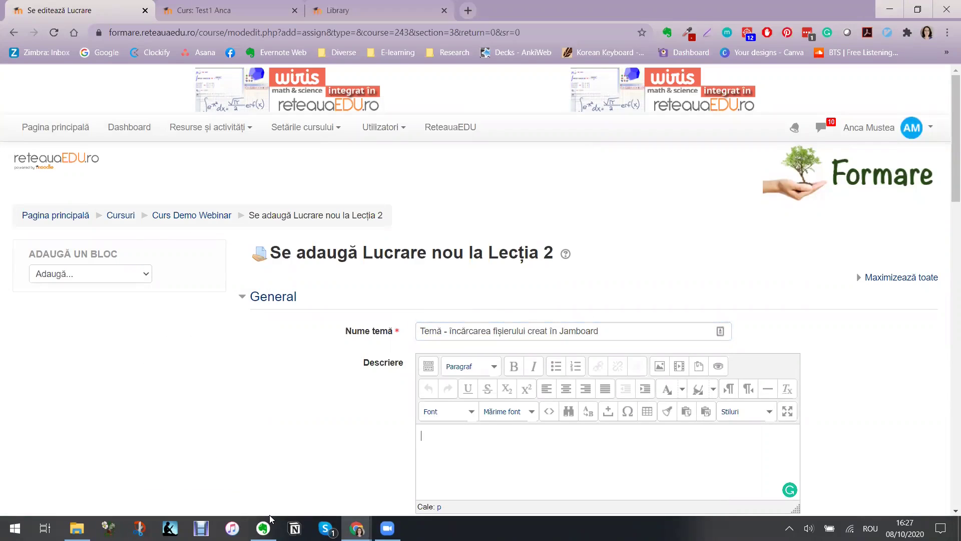
{"action": "left_click", "coordinate": [215, 451]}
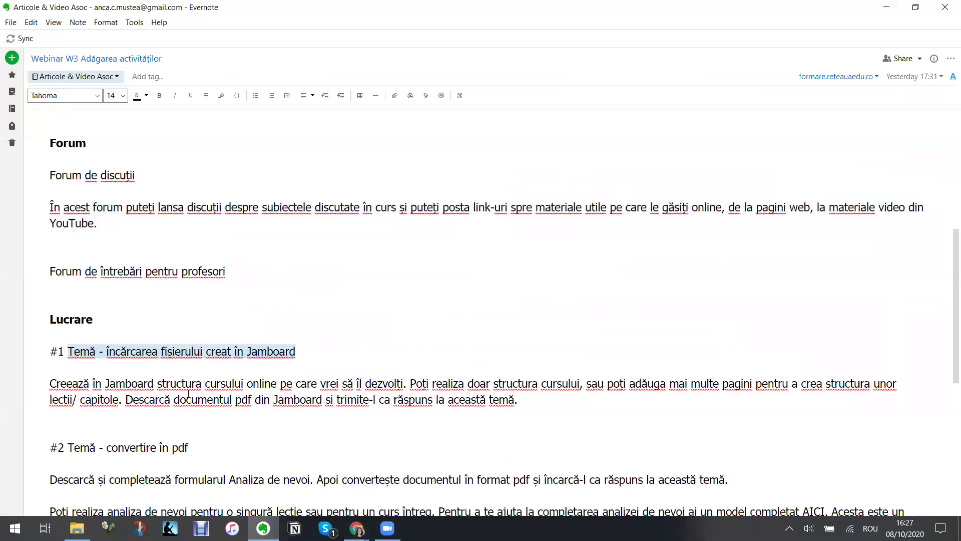
{"action": "left_click_drag", "start_coordinate": [48, 381], "coordinate": [557, 395]}
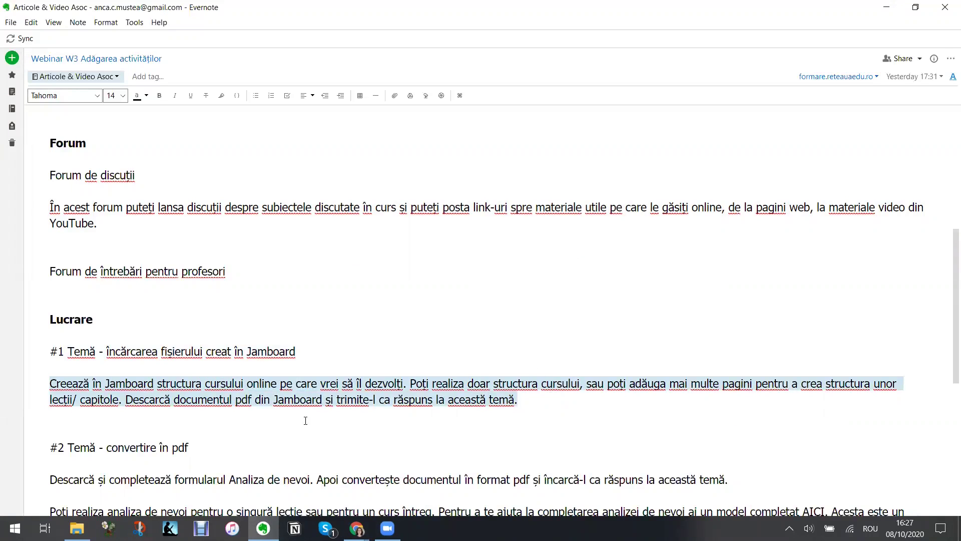
{"action": "key", "text": "ctrl+c"}
{"action": "left_click", "coordinate": [357, 528]}
{"action": "key", "text": "ctrl+v"}
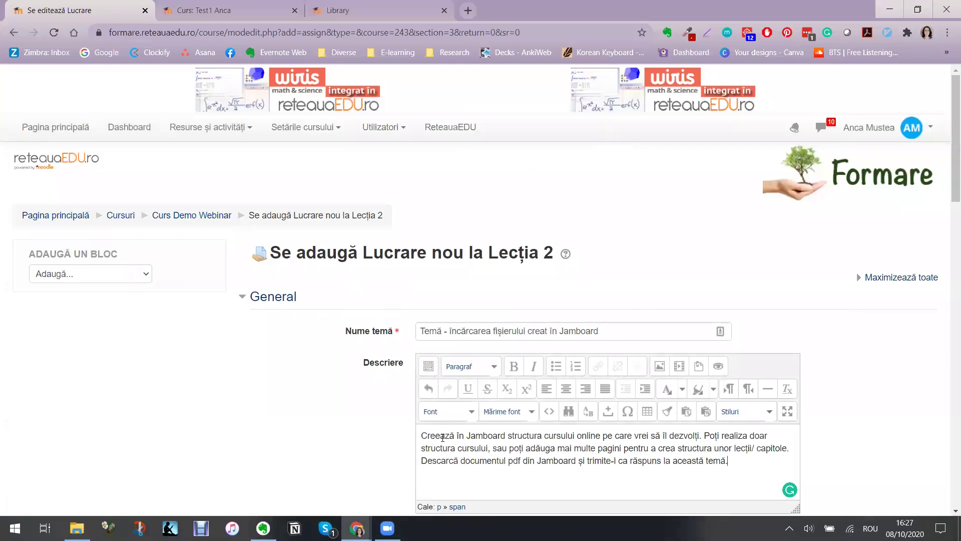
Step: Set the font of the whole assignment description to Tahoma
{"action": "triple_click", "coordinate": [434, 438]}
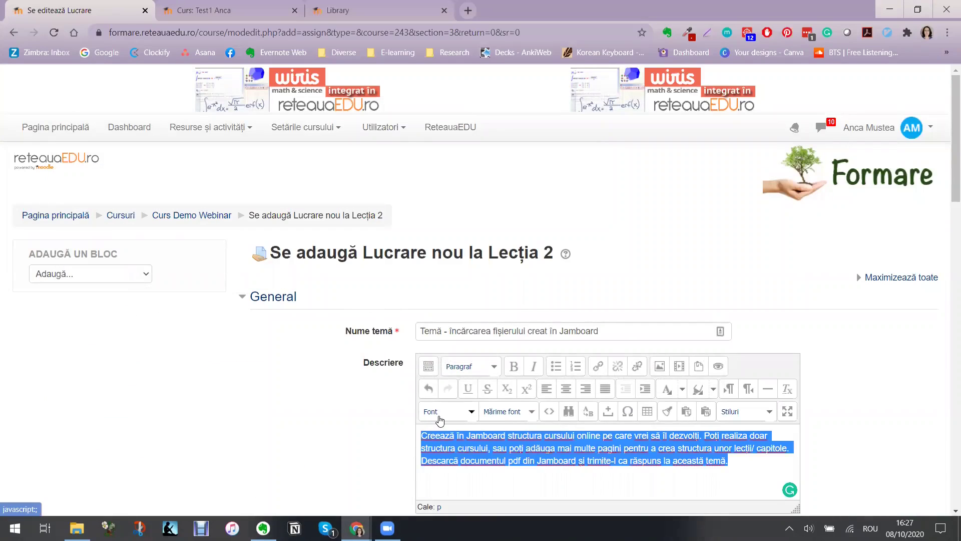
{"action": "left_click", "coordinate": [434, 413]}
{"action": "left_click", "coordinate": [445, 490]}
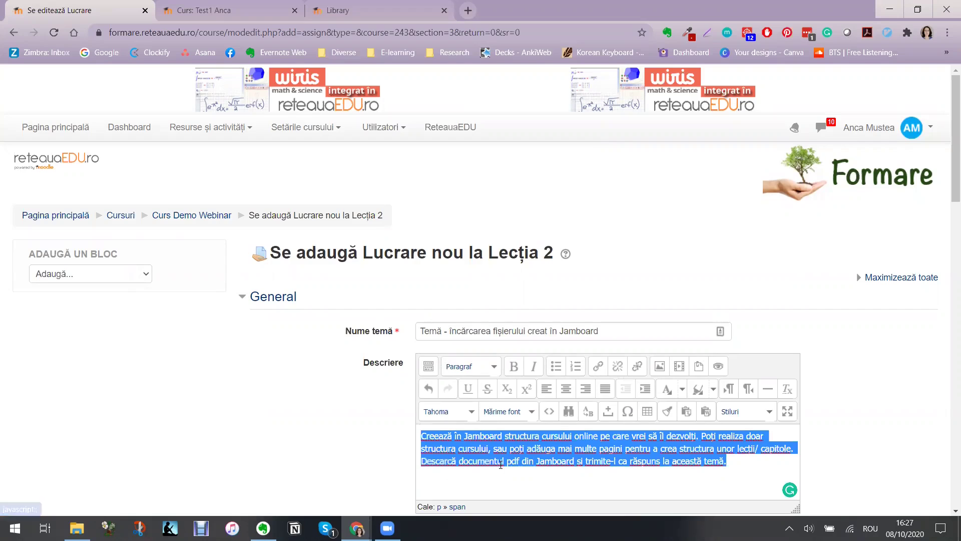
Step: Set the font size of the whole assignment description to 5 (18pt)
{"action": "left_click", "coordinate": [493, 417]}
{"action": "left_click", "coordinate": [502, 497]}
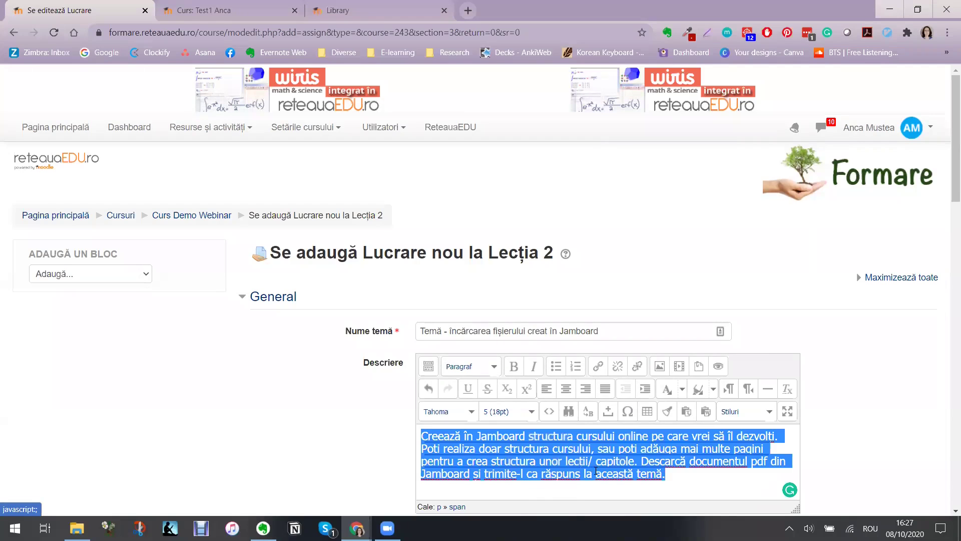
{"action": "left_click", "coordinate": [606, 461]}
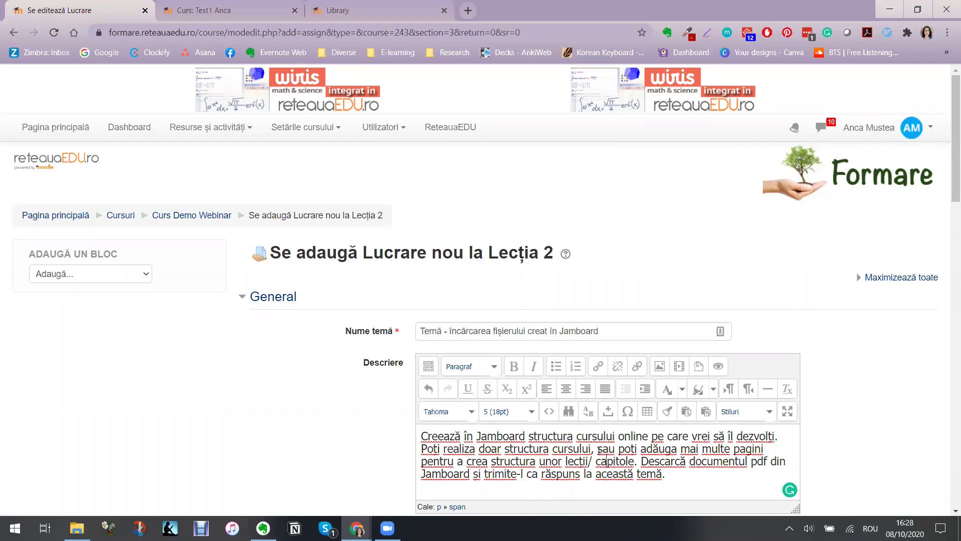
Step: Disable the "Acceptați lucrări de la", "Termen de predare" and "Remind me to grade by" dates in the assignment's availability settings
{"action": "scroll", "coordinate": [600, 451], "scroll_direction": "down", "scroll_amount": 3}
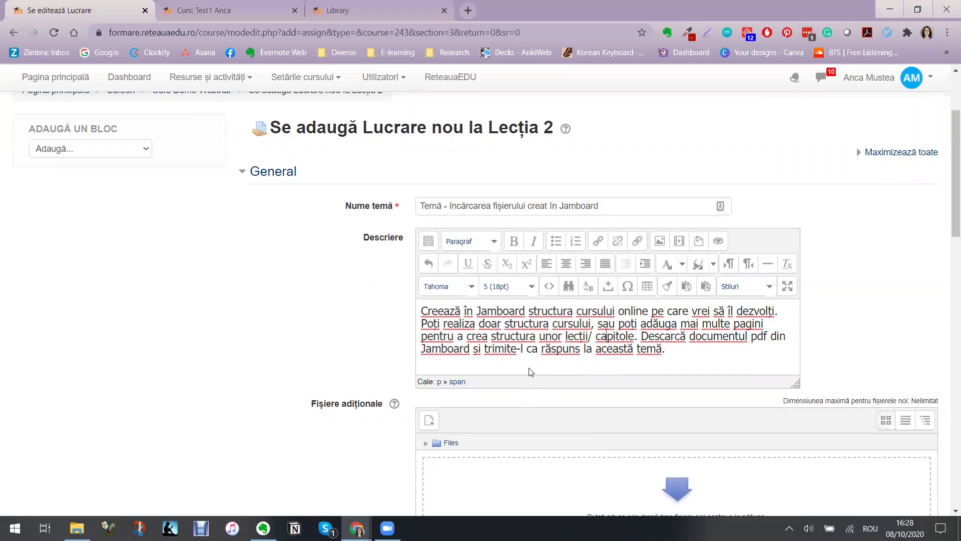
{"action": "scroll", "coordinate": [520, 351], "scroll_direction": "down", "scroll_amount": 1}
{"action": "scroll", "coordinate": [531, 260], "scroll_direction": "down", "scroll_amount": 3}
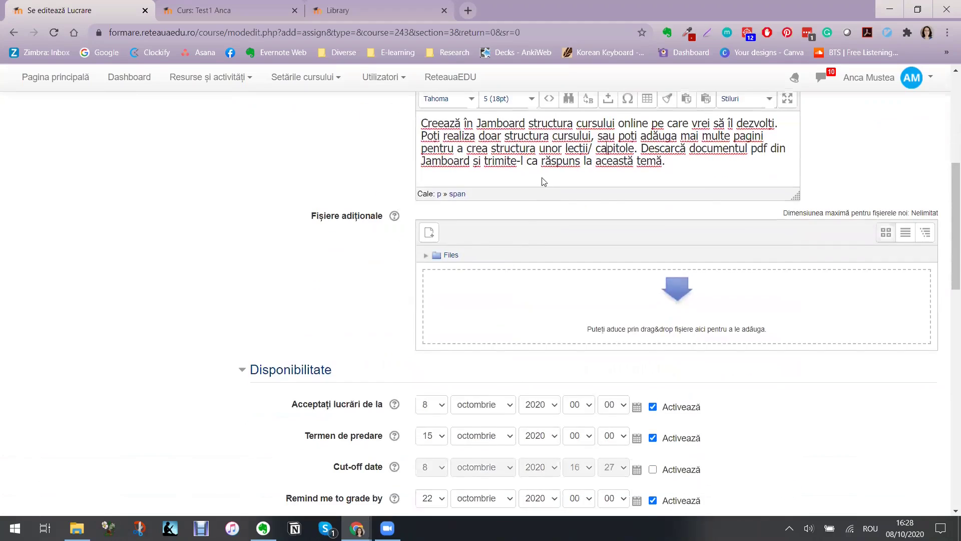
{"action": "scroll", "coordinate": [500, 221], "scroll_direction": "up", "scroll_amount": 3}
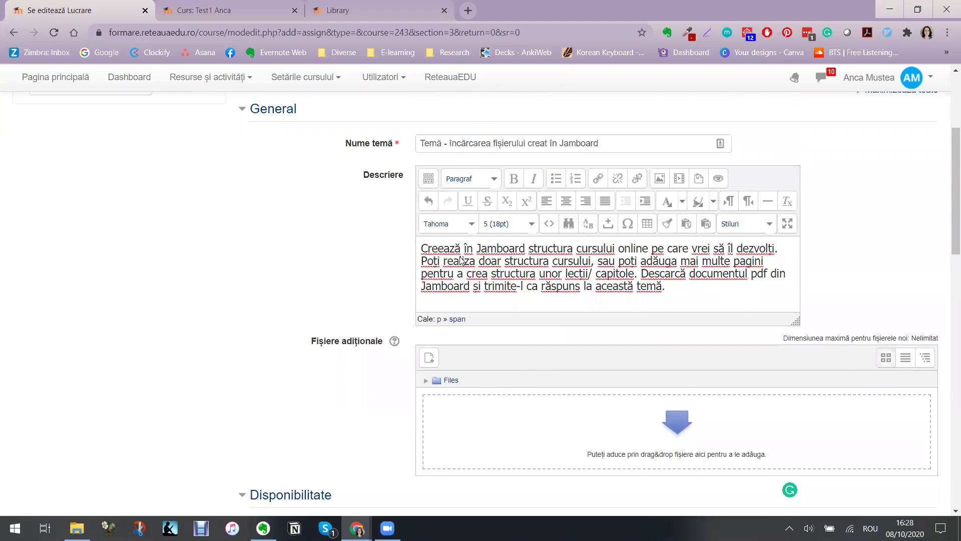
{"action": "scroll", "coordinate": [463, 258], "scroll_direction": "down", "scroll_amount": 6}
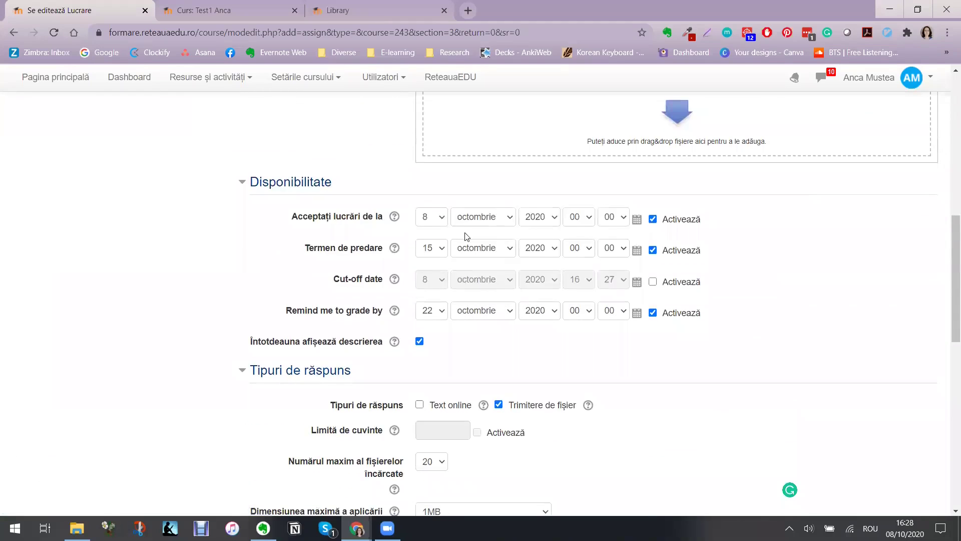
{"action": "left_click", "coordinate": [653, 219]}
{"action": "left_click", "coordinate": [651, 249]}
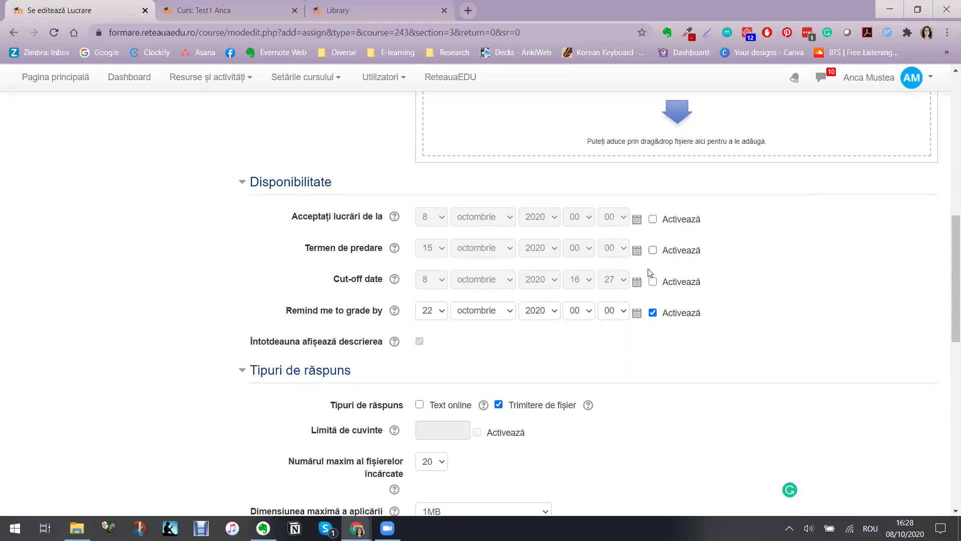
{"action": "left_click", "coordinate": [653, 315]}
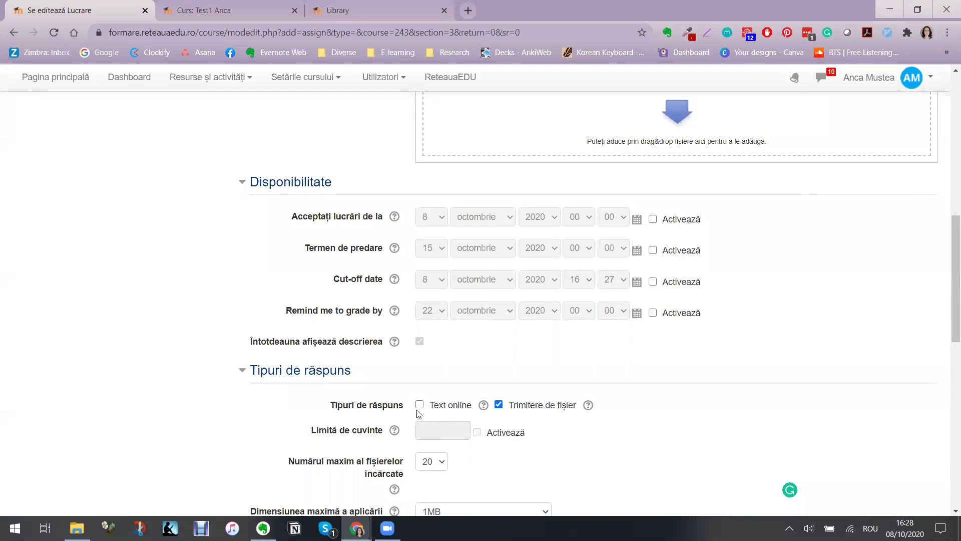
Step: Set the assignment's maximum grade to 10 points, keeping the grade type Punct and leaving the passing grade empty
{"action": "scroll", "coordinate": [534, 398], "scroll_direction": "up", "scroll_amount": 10}
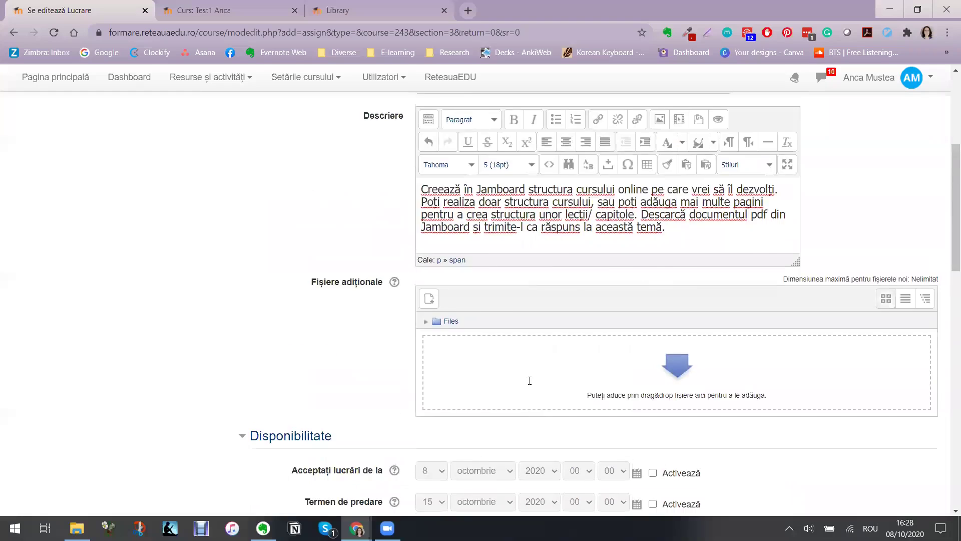
{"action": "left_click_drag", "start_coordinate": [519, 399], "coordinate": [655, 398]}
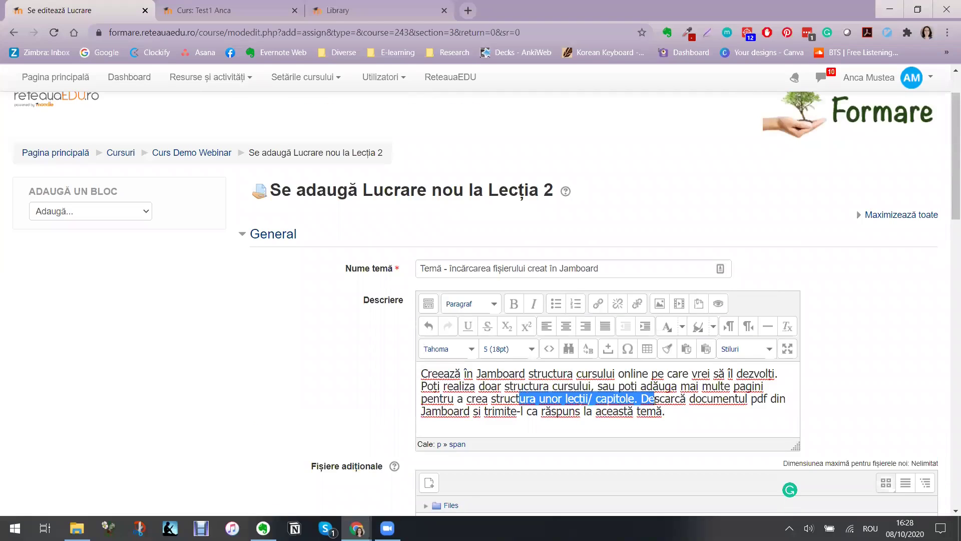
{"action": "scroll", "coordinate": [654, 399], "scroll_direction": "down", "scroll_amount": 10}
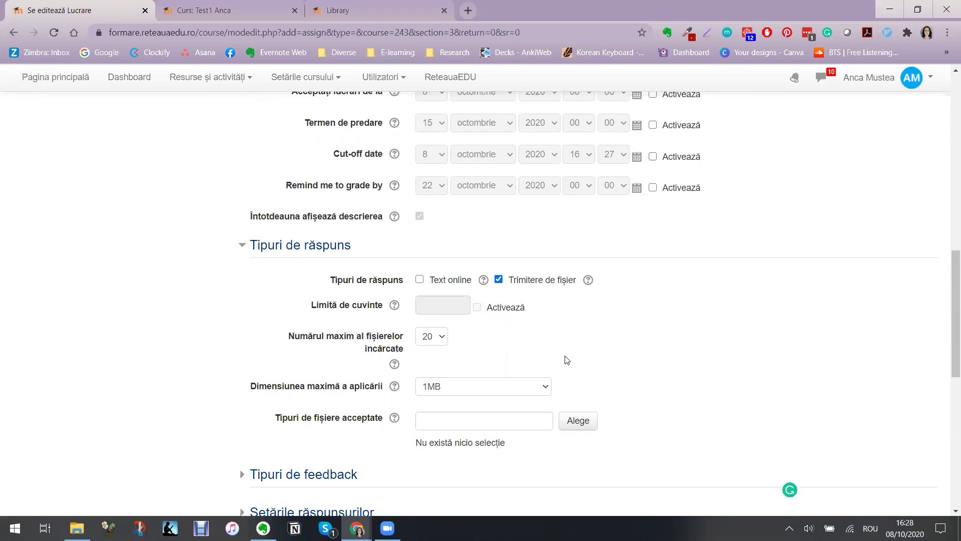
{"action": "scroll", "coordinate": [565, 359], "scroll_direction": "down", "scroll_amount": 3}
{"action": "scroll", "coordinate": [566, 359], "scroll_direction": "down", "scroll_amount": 2}
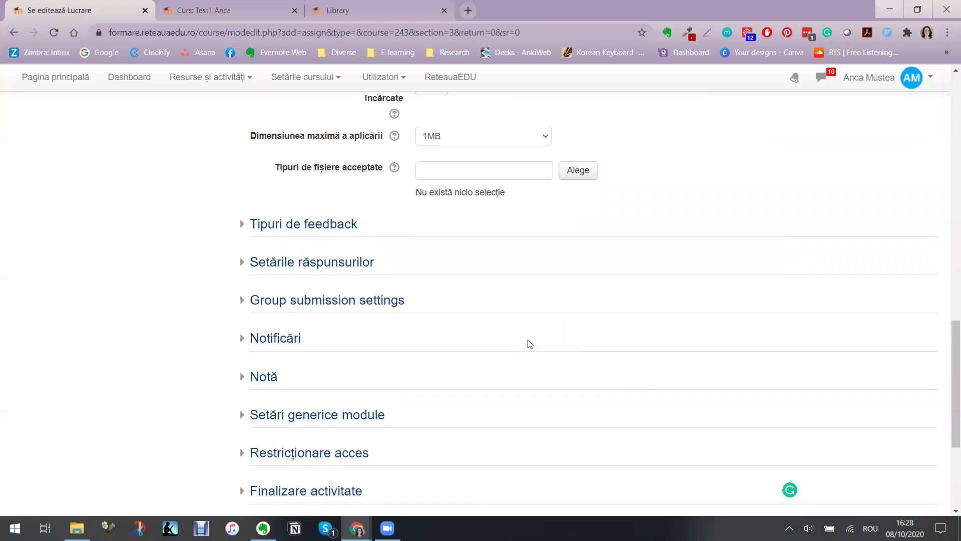
{"action": "left_click", "coordinate": [260, 380]}
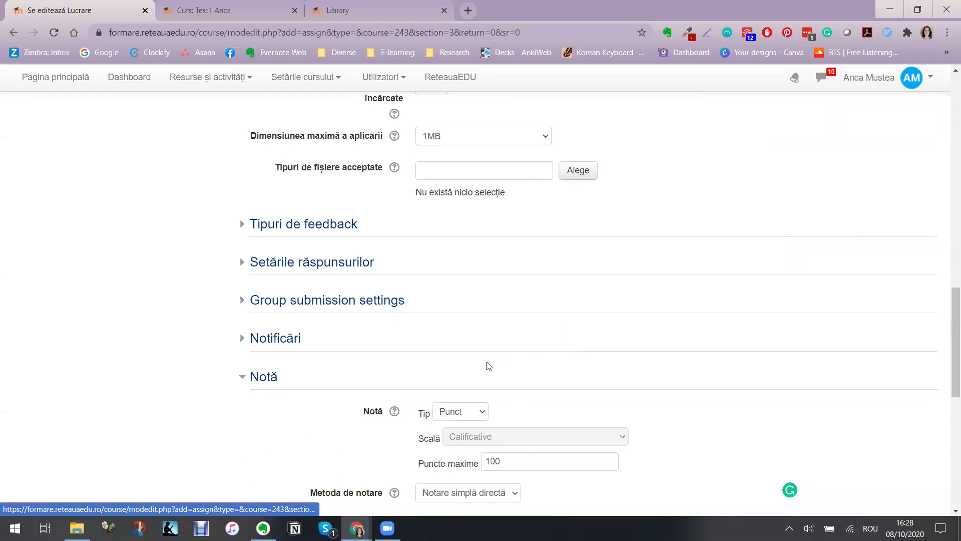
{"action": "scroll", "coordinate": [488, 366], "scroll_direction": "down", "scroll_amount": 2}
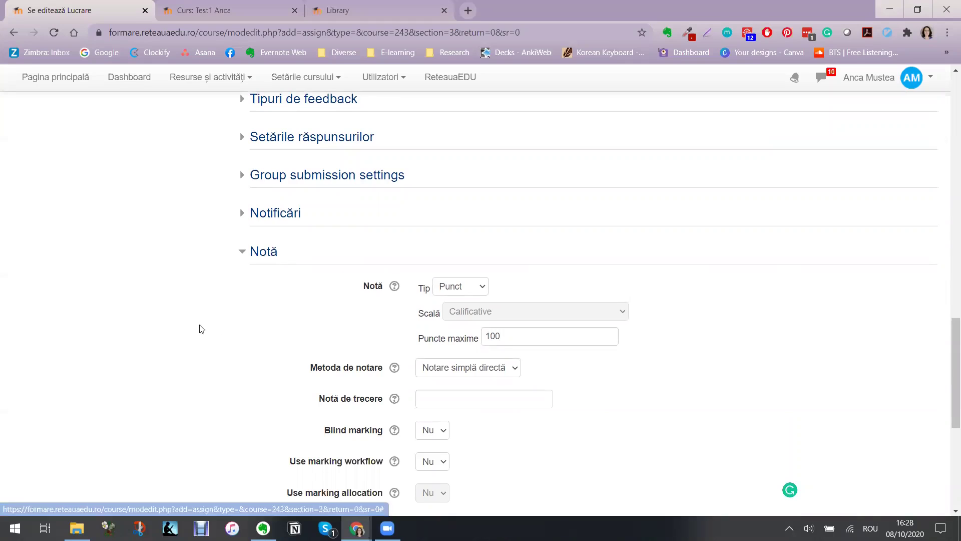
{"action": "left_click", "coordinate": [456, 288]}
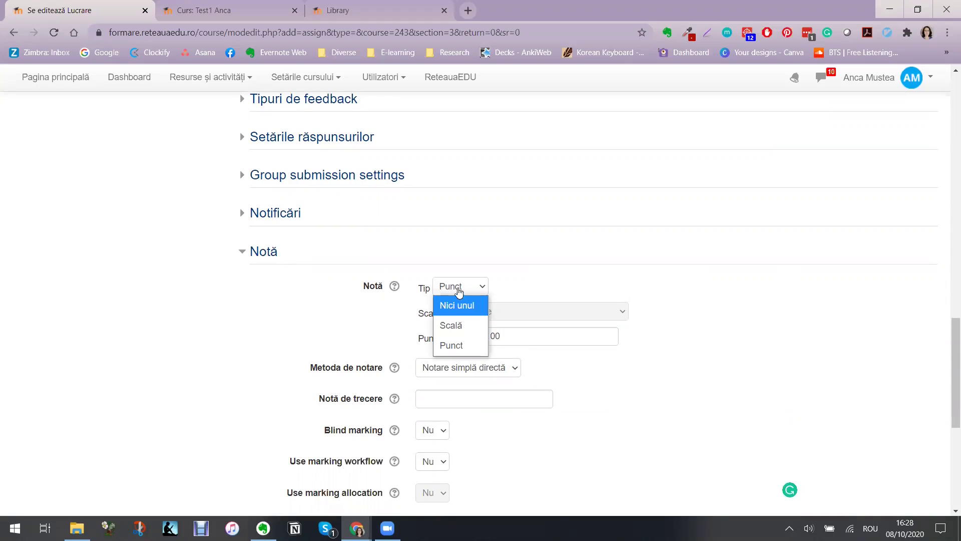
{"action": "left_click", "coordinate": [459, 288]}
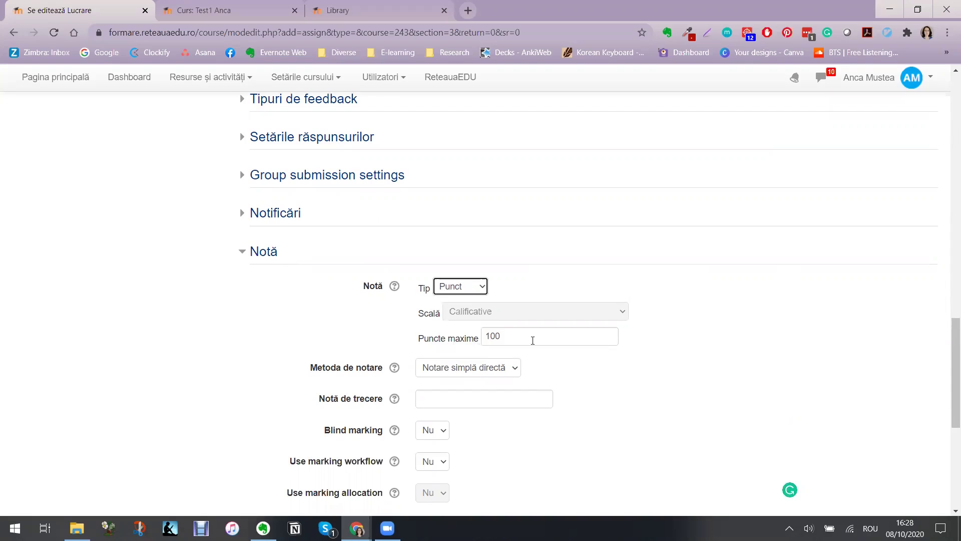
{"action": "left_click_drag", "start_coordinate": [532, 341], "coordinate": [476, 339]}
{"action": "type", "text": "10"}
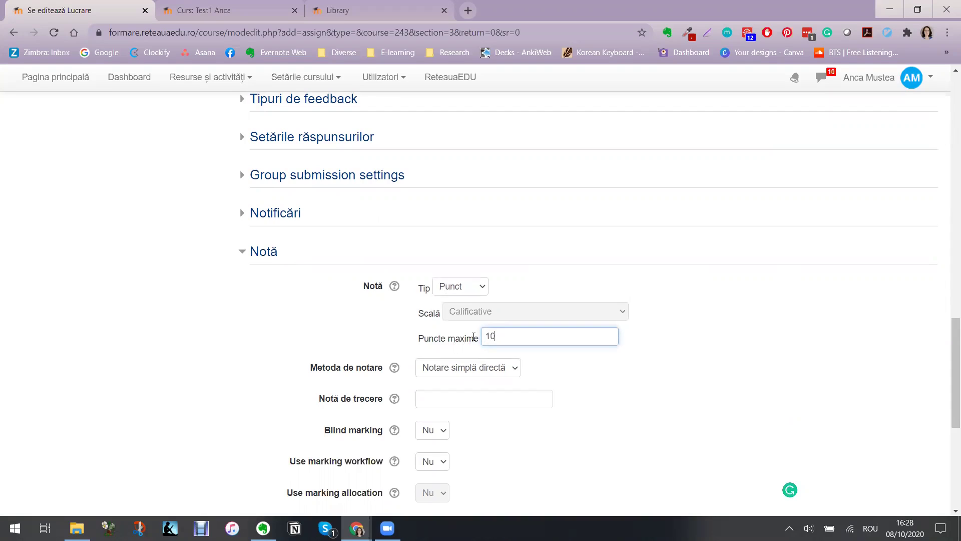
{"action": "left_click", "coordinate": [608, 376]}
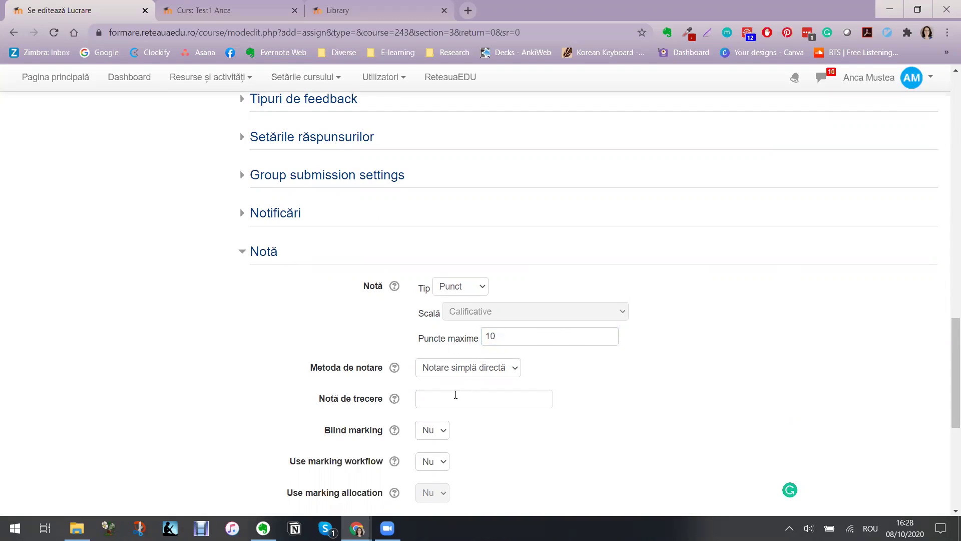
{"action": "left_click", "coordinate": [500, 401]}
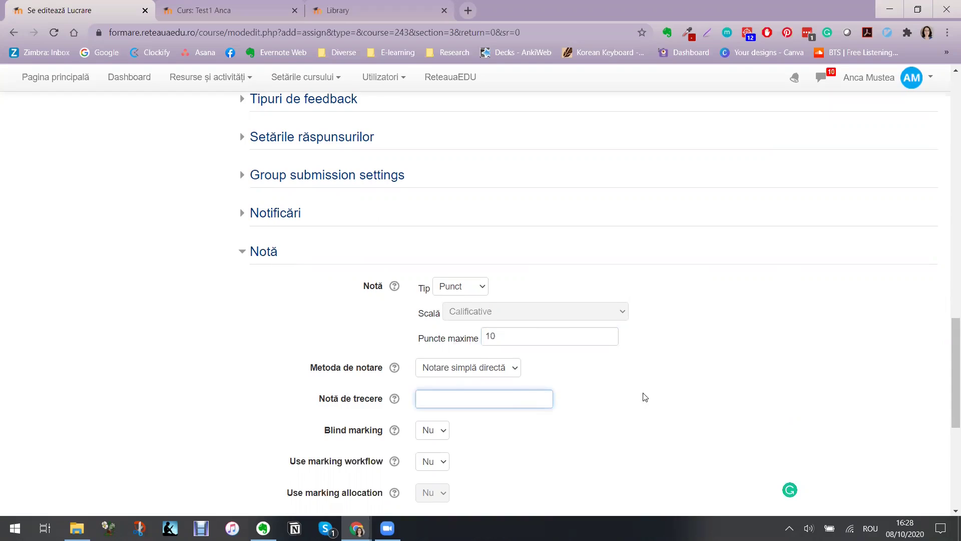
{"action": "left_click", "coordinate": [659, 405]}
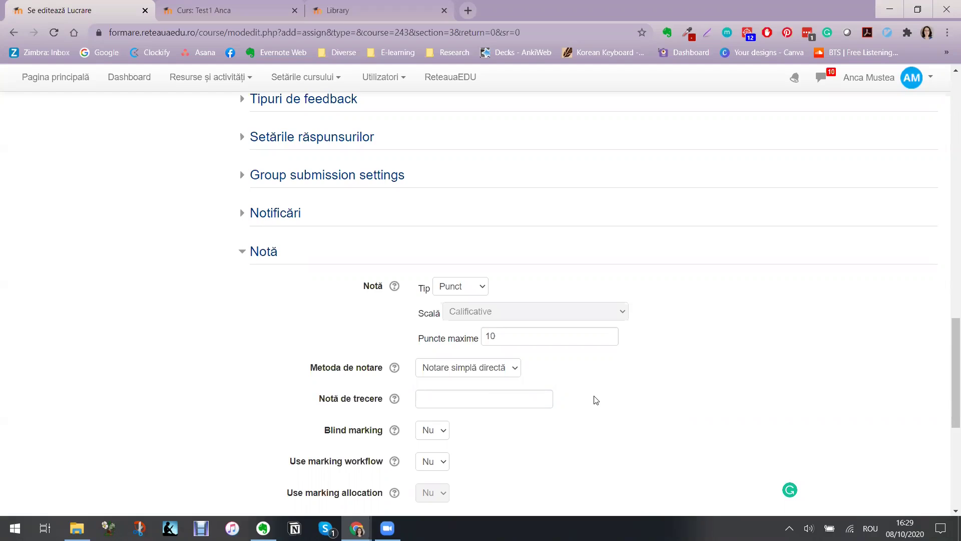
Step: Set completion tracking to "Afișează activitatea ca fiind completă atunci când sunt îndeplinite condițiile", without requiring a grade, and save and display the assignment
{"action": "scroll", "coordinate": [594, 395], "scroll_direction": "down", "scroll_amount": 2}
{"action": "scroll", "coordinate": [594, 395], "scroll_direction": "down", "scroll_amount": 3}
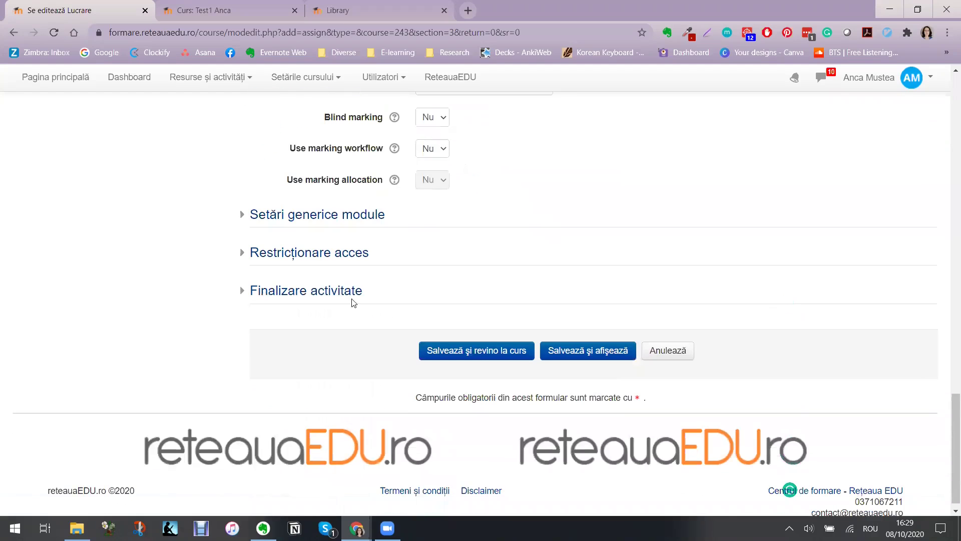
{"action": "left_click", "coordinate": [350, 293]}
{"action": "left_click", "coordinate": [464, 329]}
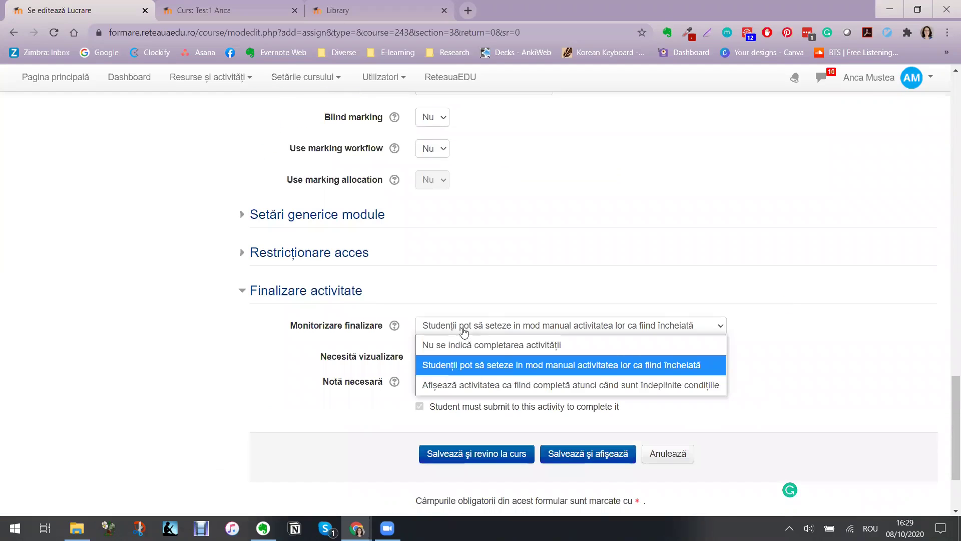
{"action": "left_click", "coordinate": [537, 390]}
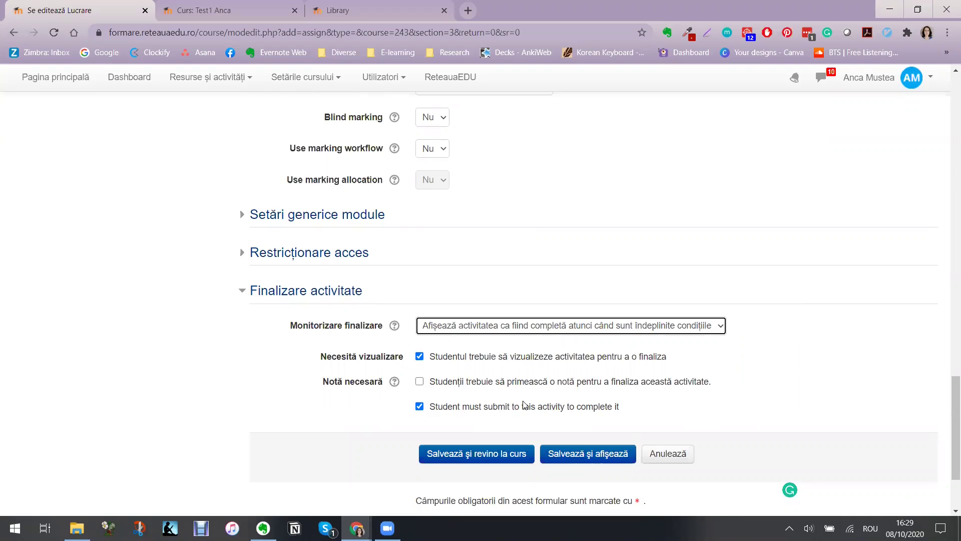
{"action": "left_click", "coordinate": [419, 382]}
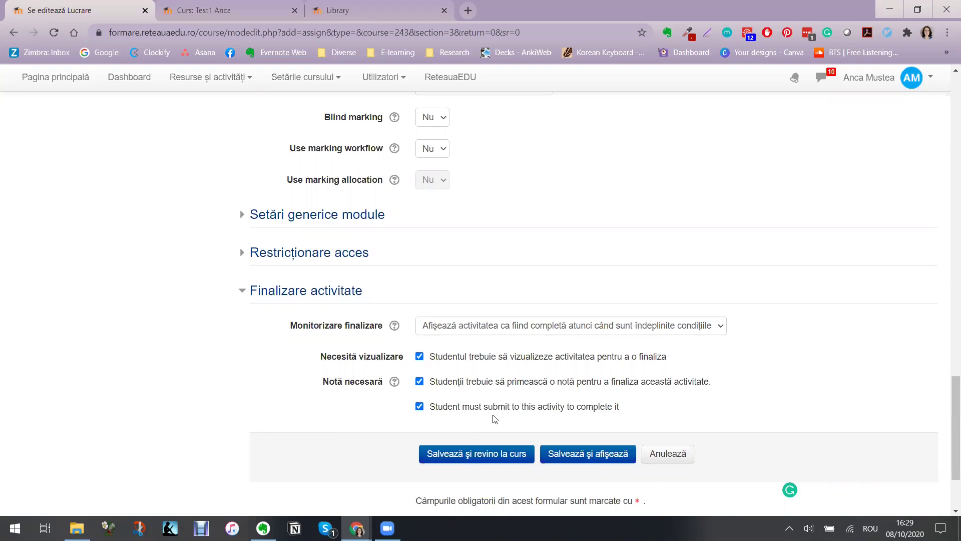
{"action": "left_click", "coordinate": [420, 381]}
{"action": "left_click", "coordinate": [571, 457]}
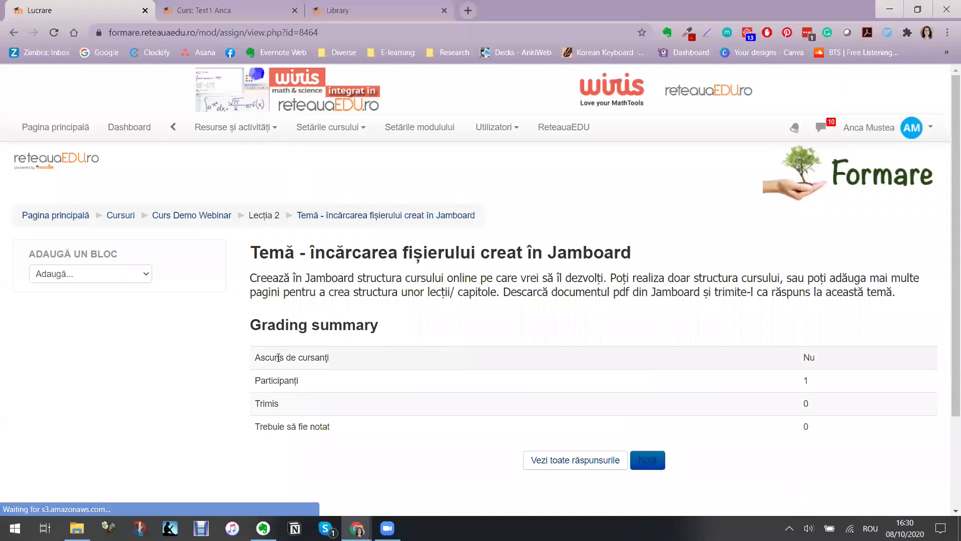
Step: Examine the participants, submitted and needs-grading rows in the assignment's Grading summary
{"action": "double_click", "coordinate": [805, 381]}
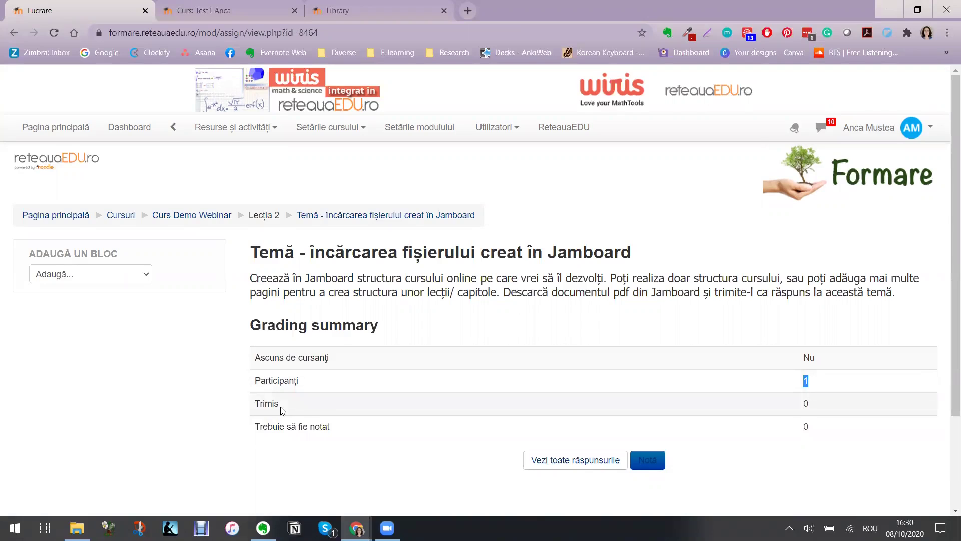
{"action": "double_click", "coordinate": [805, 404]}
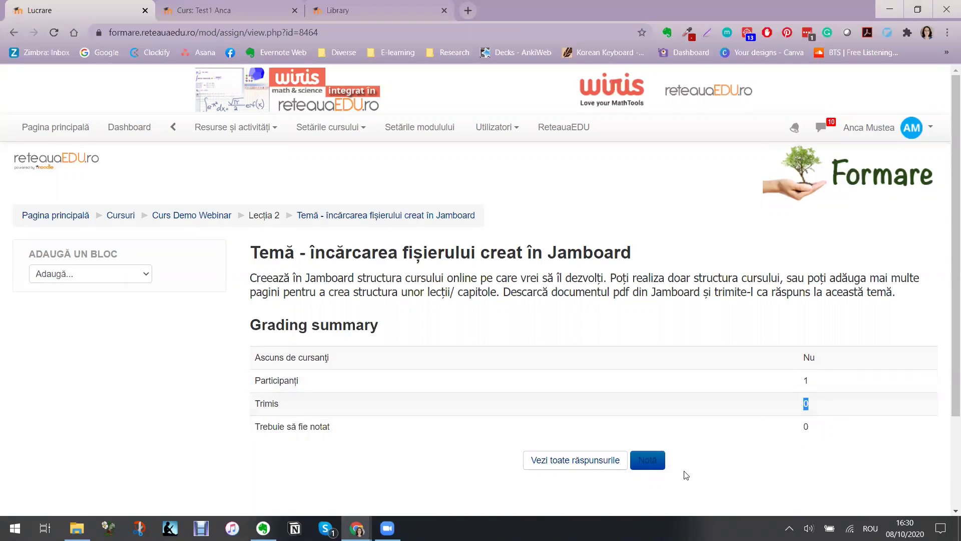
{"action": "double_click", "coordinate": [805, 426]}
{"action": "left_click", "coordinate": [551, 371]}
Step: Switch to the student's Incognito Chrome window and open the Jamboard assignment from Lecția 2 of Curs Demo Webinar
{"action": "left_click", "coordinate": [359, 523]}
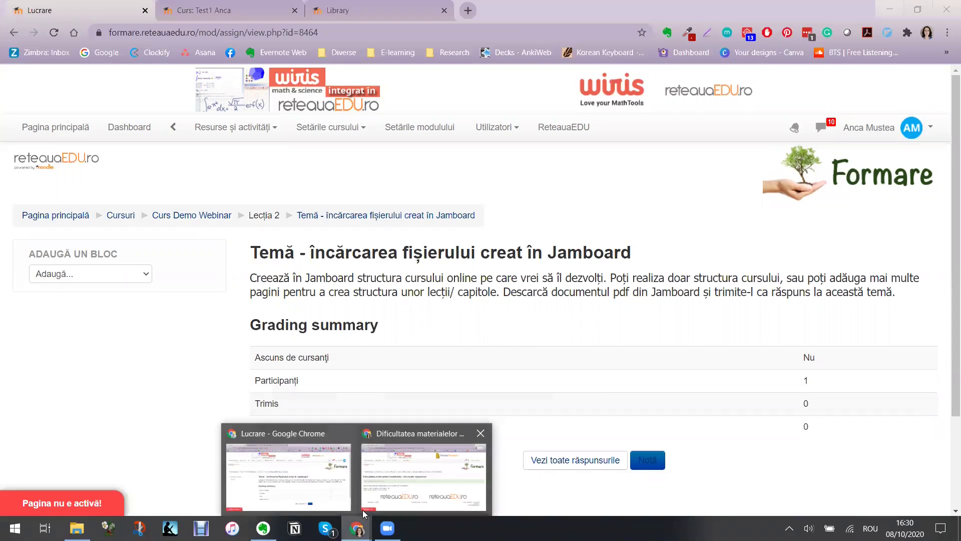
{"action": "left_click", "coordinate": [392, 476]}
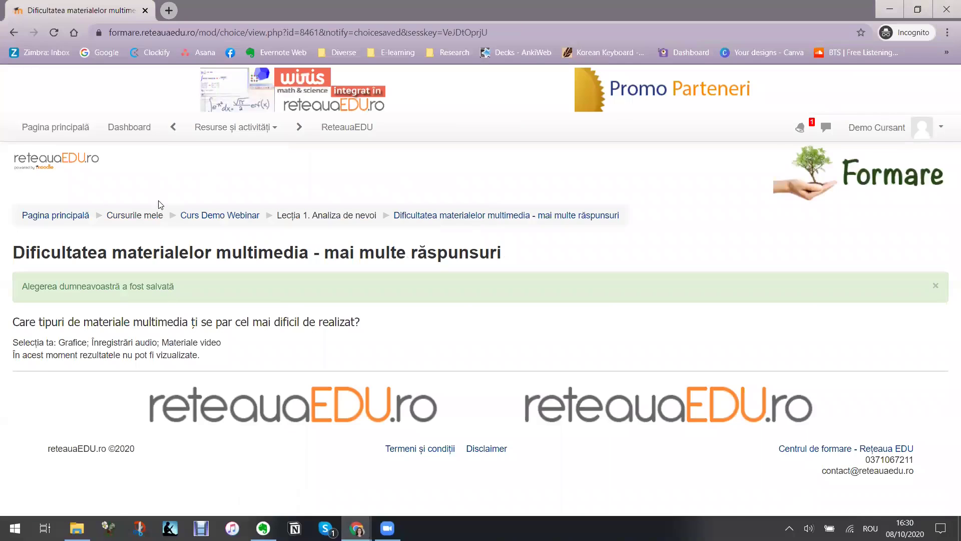
{"action": "left_click", "coordinate": [205, 217]}
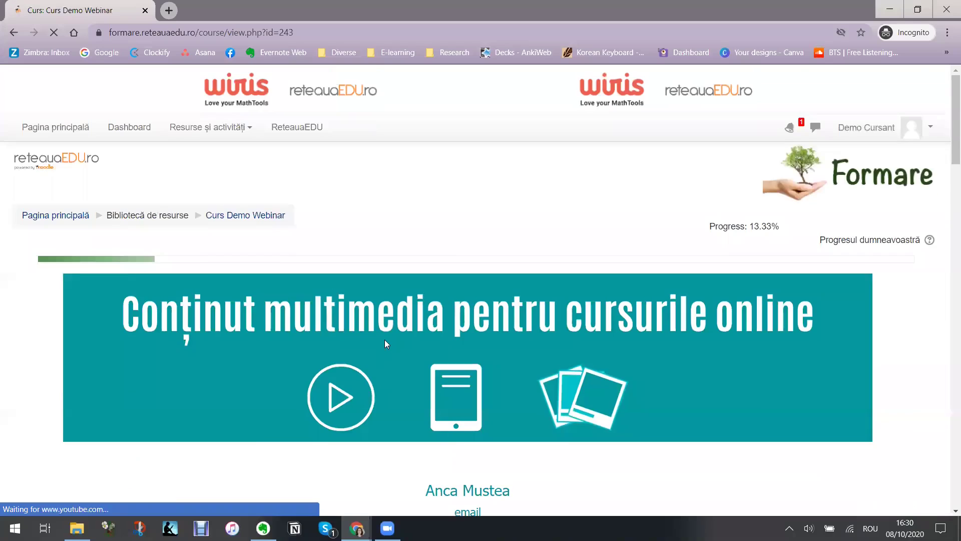
{"action": "scroll", "coordinate": [384, 339], "scroll_direction": "down", "scroll_amount": 20}
{"action": "scroll", "coordinate": [381, 336], "scroll_direction": "down", "scroll_amount": 5}
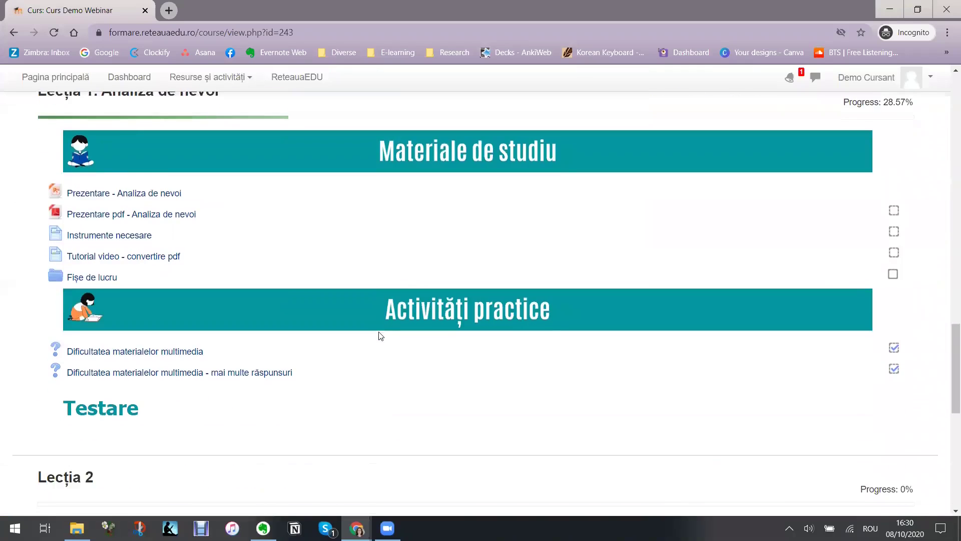
{"action": "scroll", "coordinate": [380, 336], "scroll_direction": "down", "scroll_amount": 3}
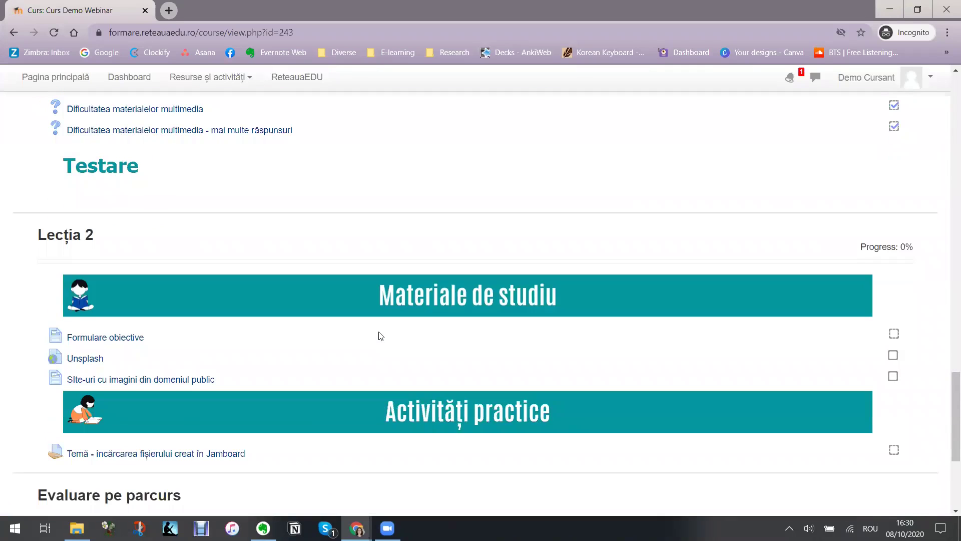
{"action": "scroll", "coordinate": [380, 336], "scroll_direction": "down", "scroll_amount": 1}
{"action": "left_click", "coordinate": [239, 390]}
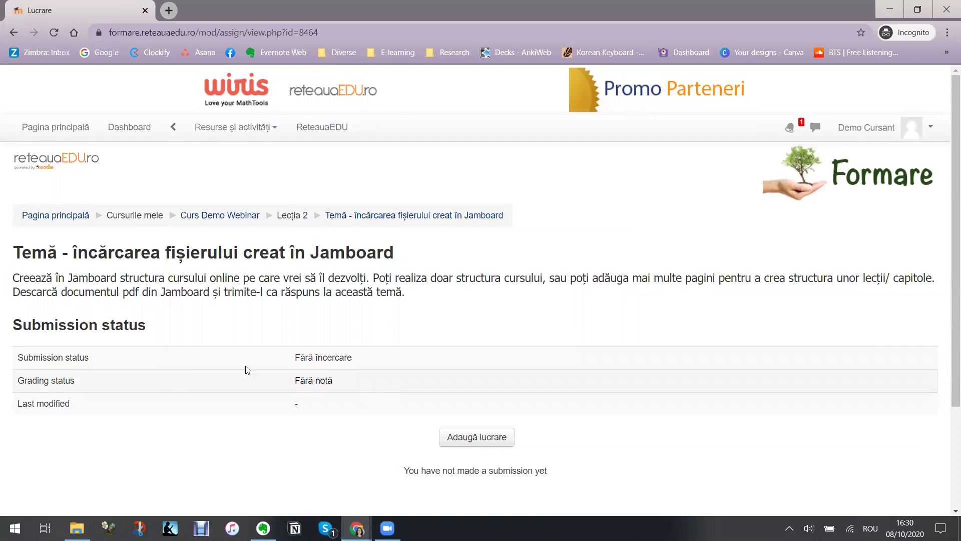
Step: Check the student's submission and grading status, and open the form for adding a submission to the Jamboard assignment
{"action": "left_click_drag", "start_coordinate": [272, 357], "coordinate": [293, 386]}
{"action": "left_click", "coordinate": [285, 431]}
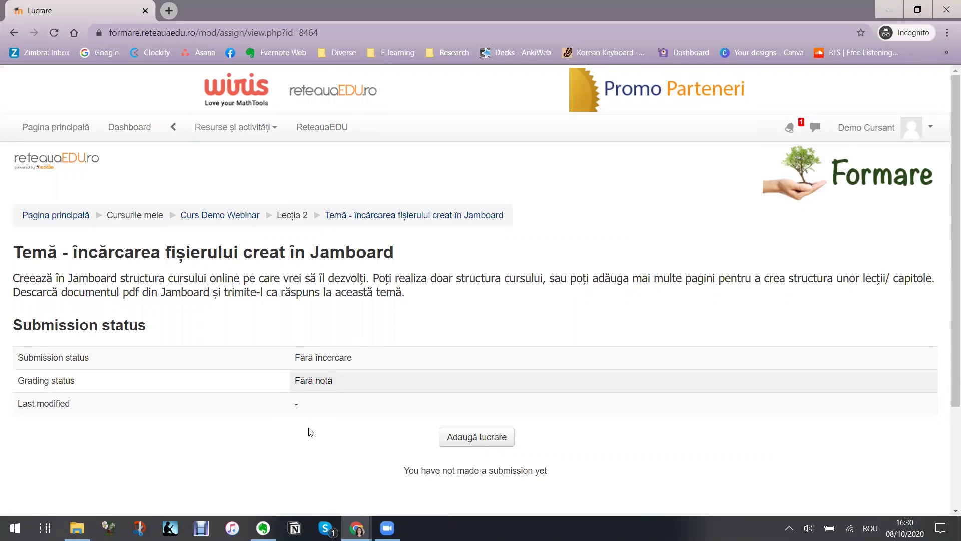
{"action": "left_click", "coordinate": [449, 442]}
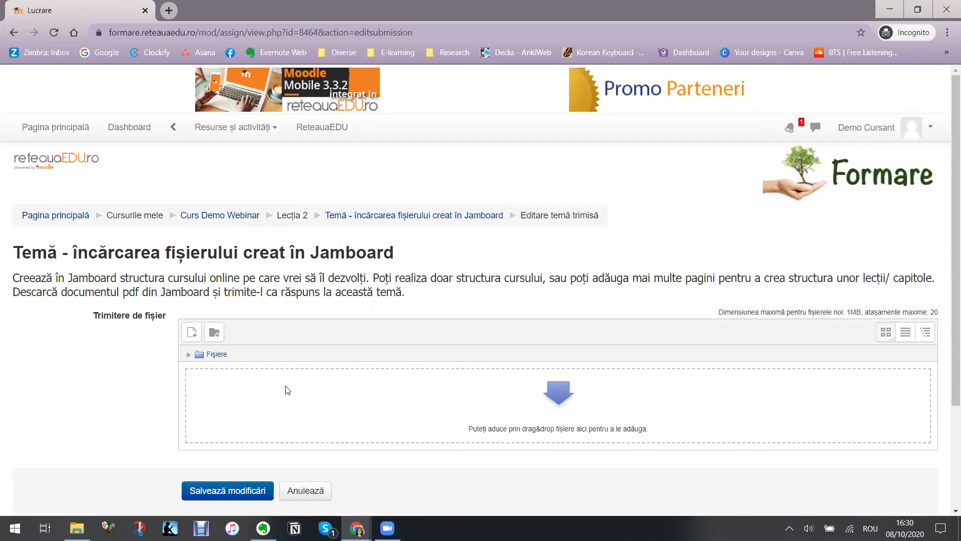
Step: Upload TextTemaAudio.pdf from the Materiale folder as the student's file for the Jamboard assignment and save the submission
{"action": "left_click", "coordinate": [77, 528]}
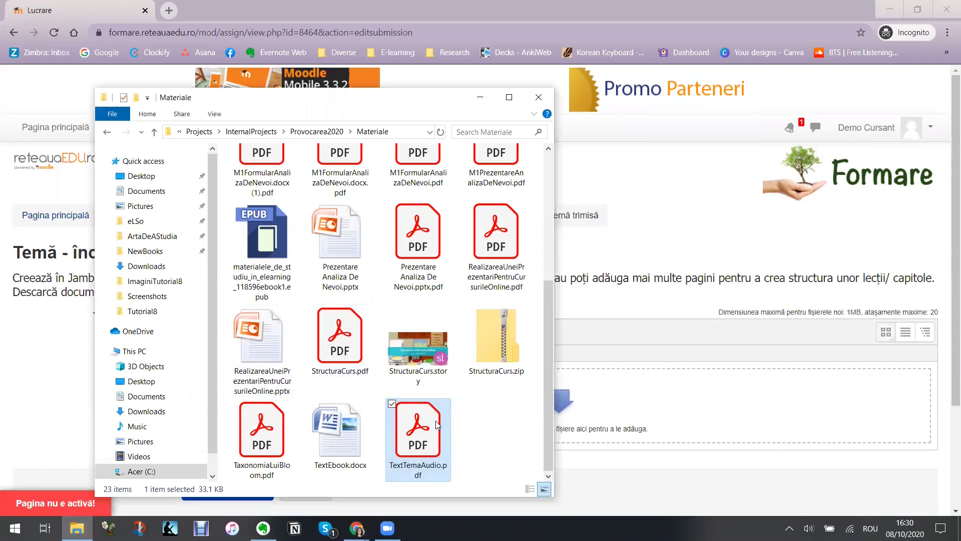
{"action": "left_click_drag", "start_coordinate": [435, 439], "coordinate": [801, 421]}
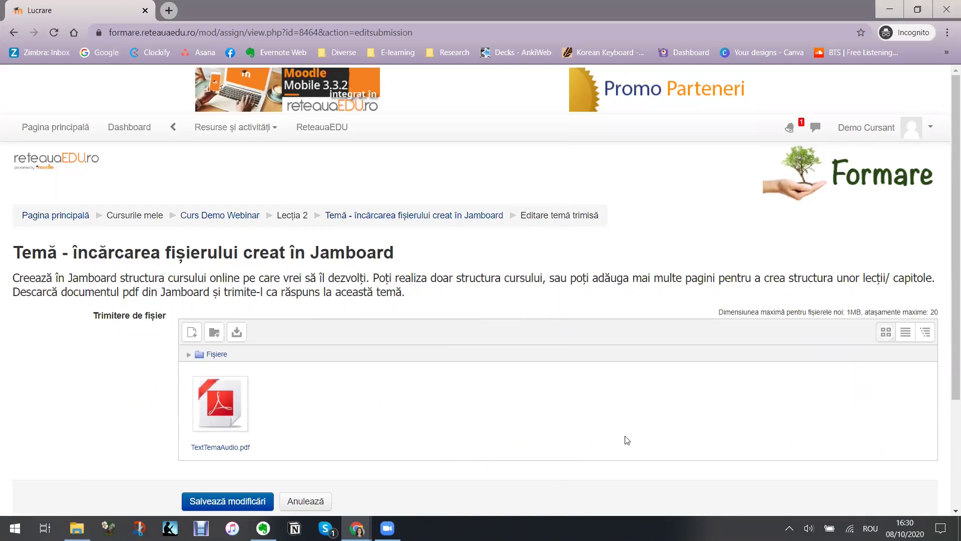
{"action": "scroll", "coordinate": [488, 363], "scroll_direction": "down", "scroll_amount": 3}
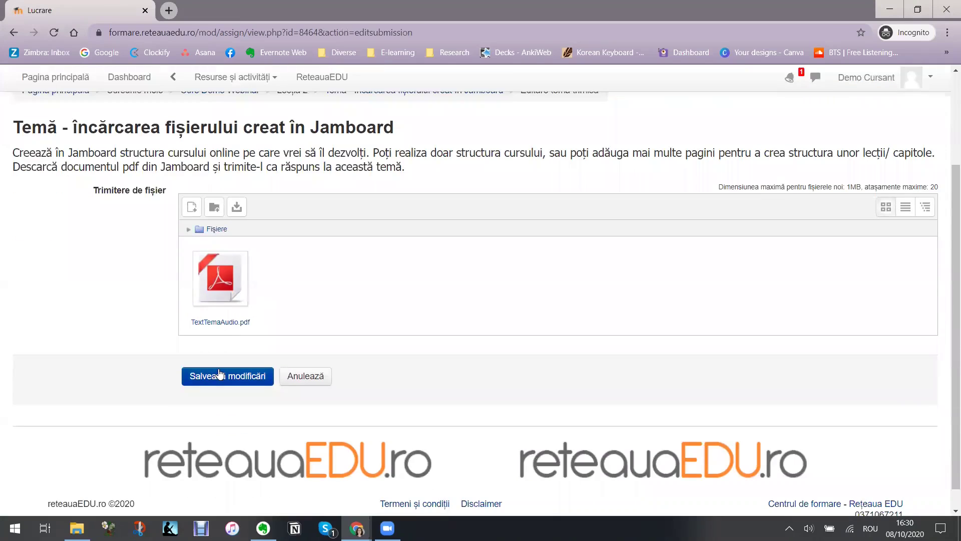
{"action": "left_click", "coordinate": [226, 377]}
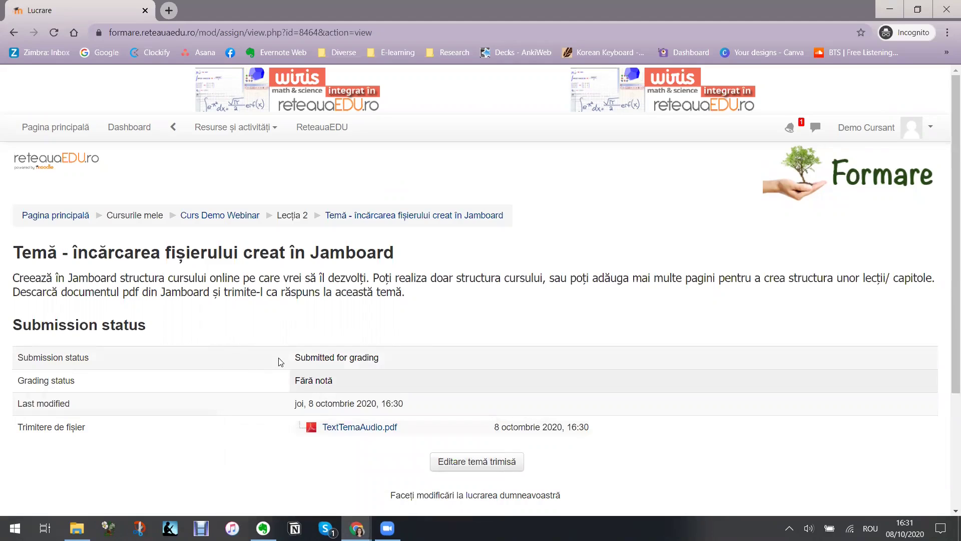
Step: Check the submission status, grading status and last modified date of the student's submission
{"action": "left_click_drag", "start_coordinate": [295, 357], "coordinate": [368, 356]}
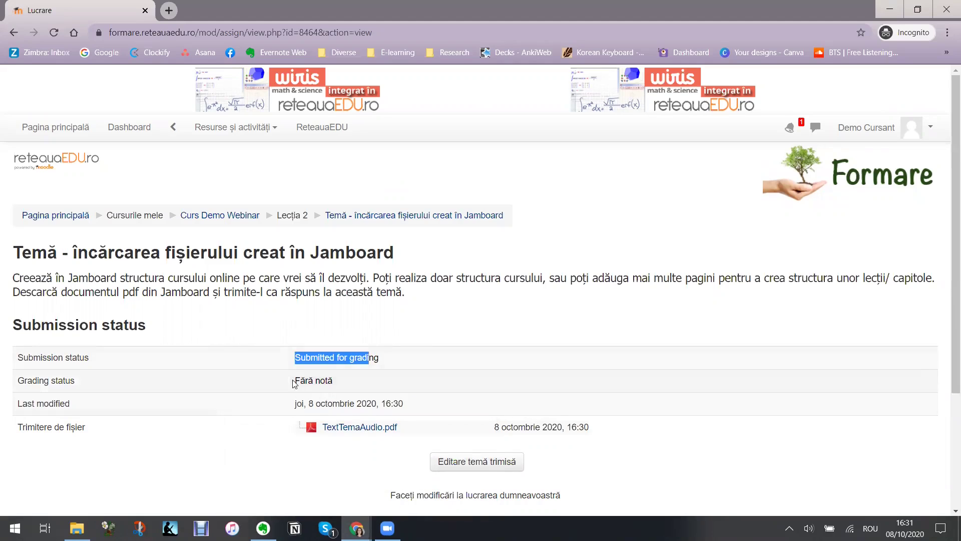
{"action": "left_click_drag", "start_coordinate": [295, 380], "coordinate": [353, 380]}
{"action": "left_click_drag", "start_coordinate": [295, 403], "coordinate": [396, 402]}
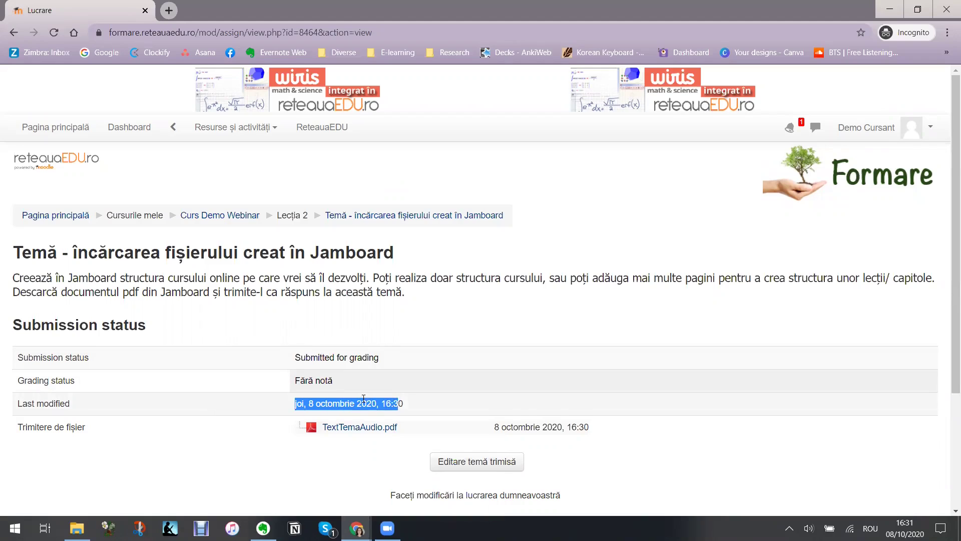
Step: Switch to the teacher's Chrome window, reload the assignment page and examine the submitted and needs-grading rows in the Grading summary
{"action": "left_click", "coordinate": [357, 526]}
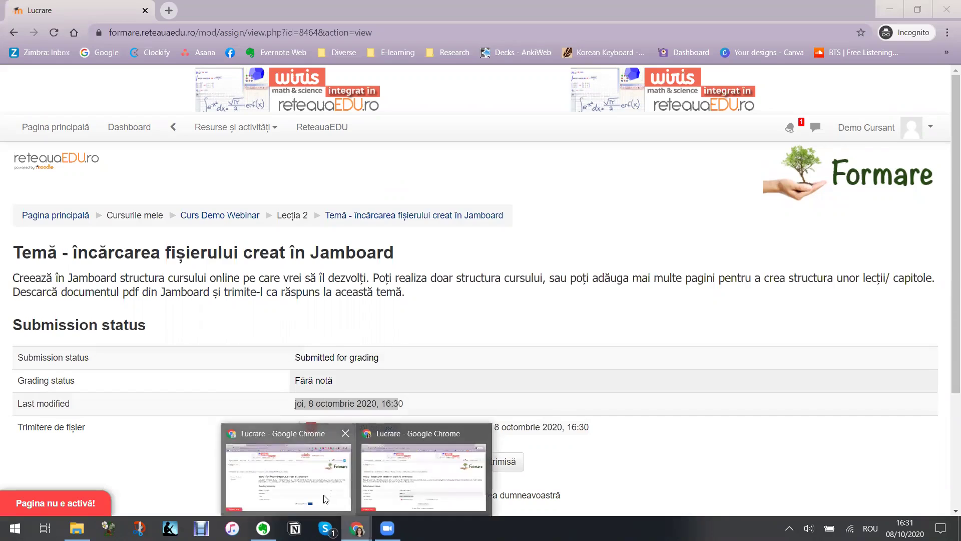
{"action": "left_click", "coordinate": [317, 485]}
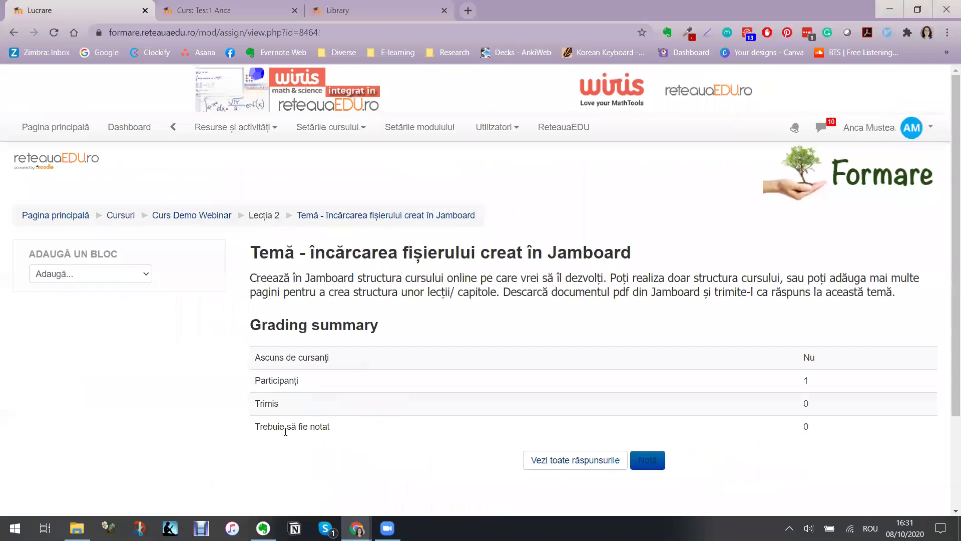
{"action": "left_click", "coordinate": [55, 33]}
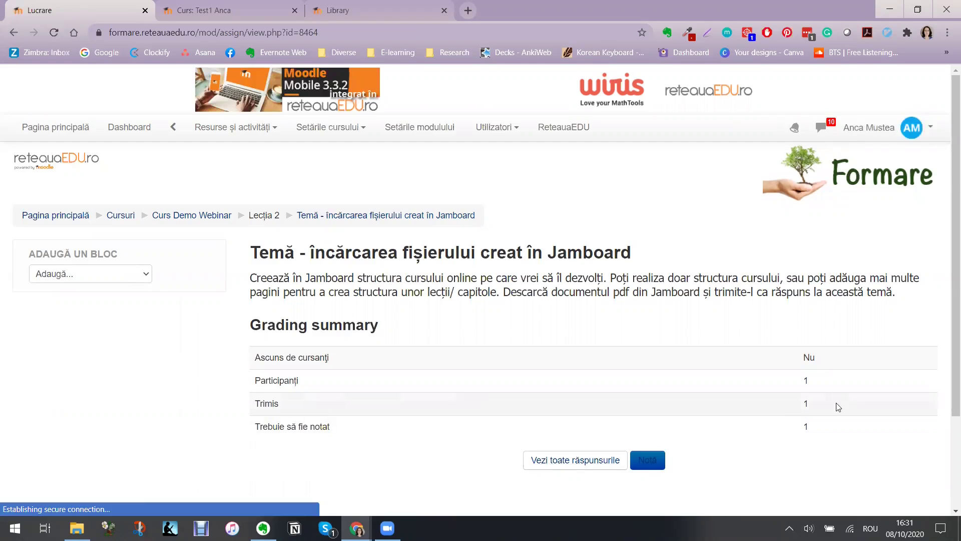
{"action": "double_click", "coordinate": [806, 429]}
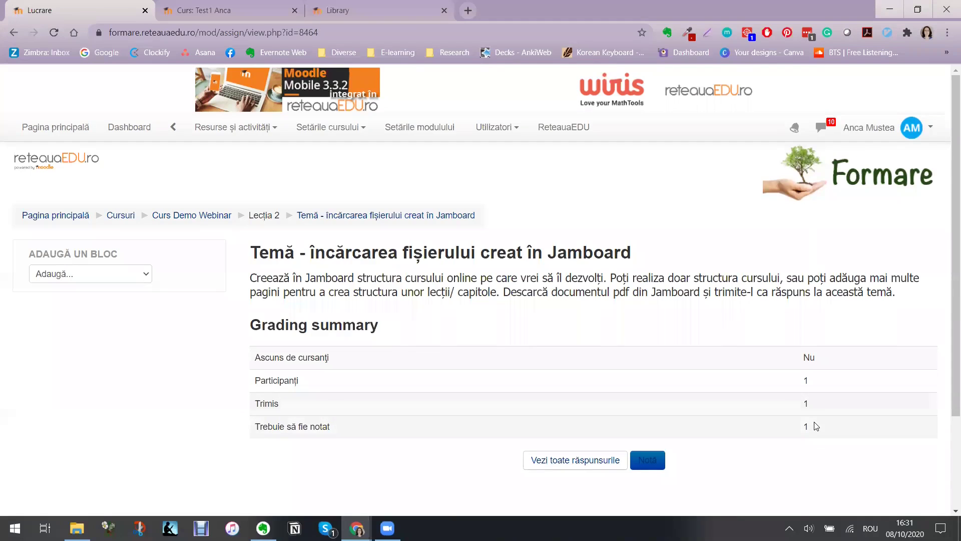
{"action": "left_click_drag", "start_coordinate": [811, 406], "coordinate": [785, 430]}
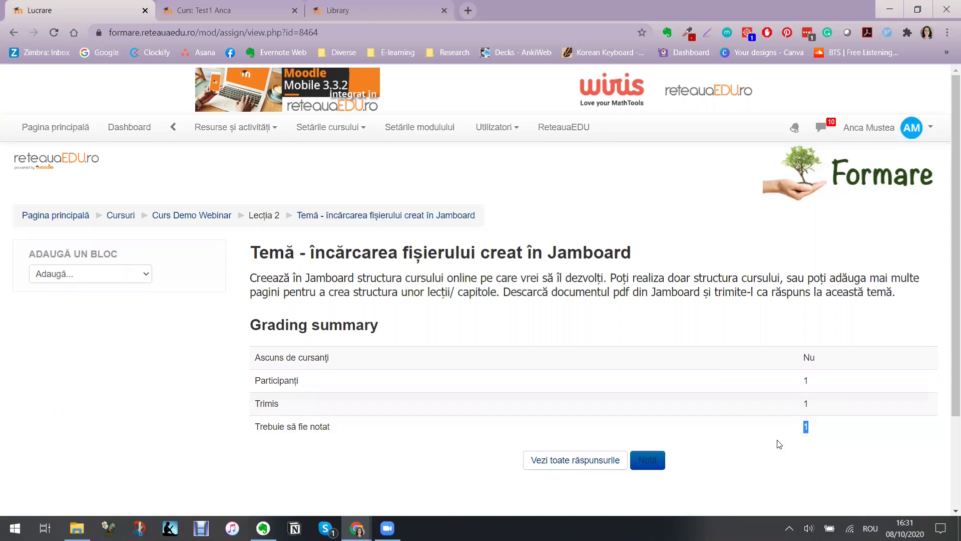
{"action": "left_click_drag", "start_coordinate": [843, 403], "coordinate": [738, 400]}
{"action": "left_click", "coordinate": [796, 428]}
Step: Open the student's submission for grading from the list of responses, then mark its title with a red highlight and a freehand pen loop
{"action": "left_click", "coordinate": [572, 463]}
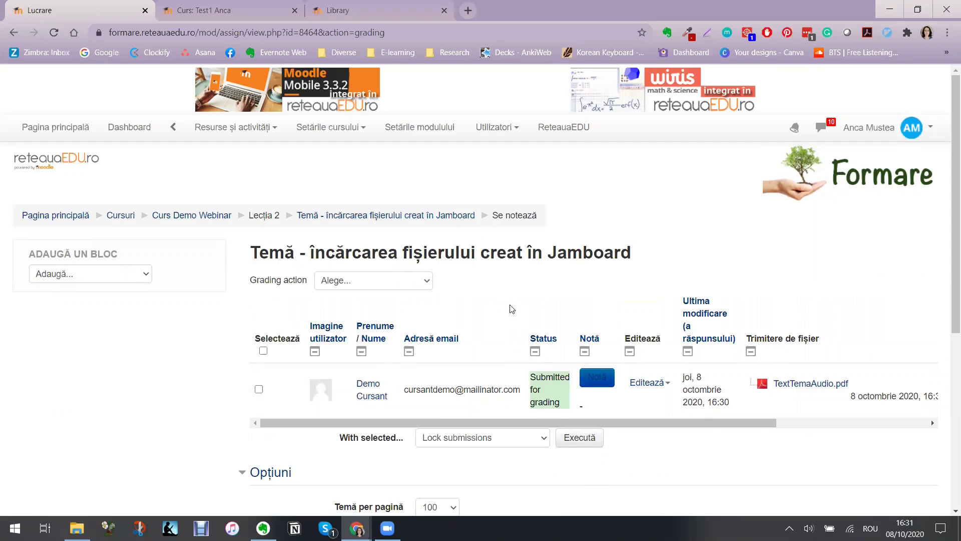
{"action": "left_click", "coordinate": [595, 384]}
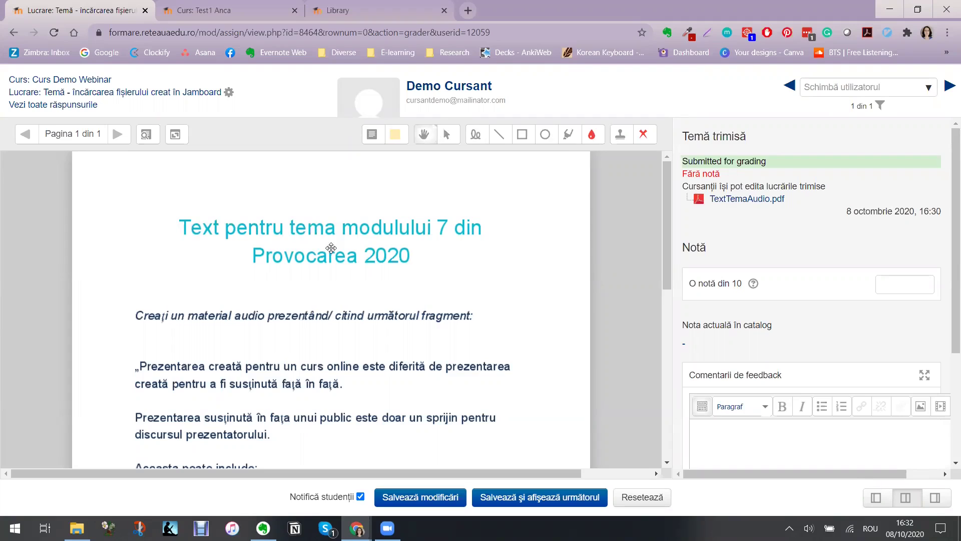
{"action": "left_click", "coordinate": [568, 135]}
{"action": "left_click_drag", "start_coordinate": [209, 243], "coordinate": [456, 243]}
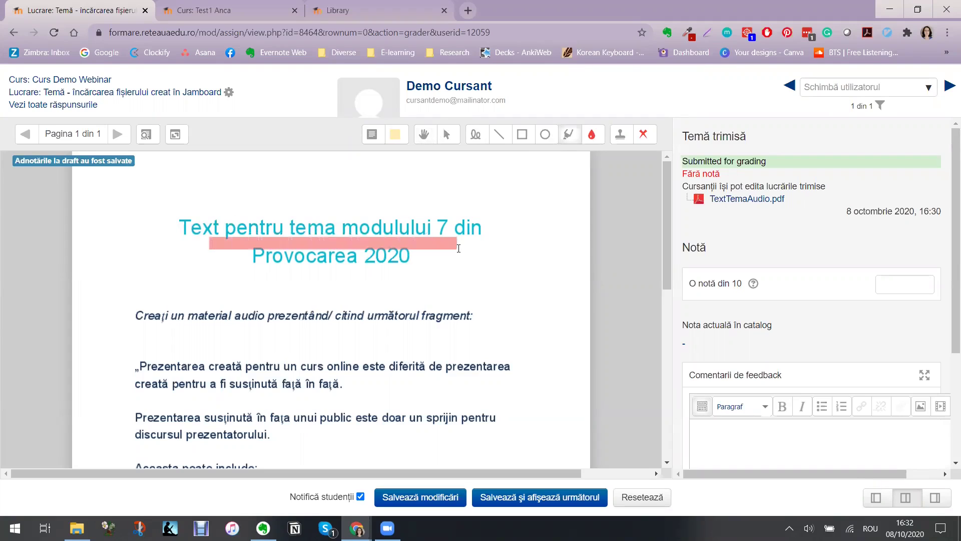
{"action": "left_click", "coordinate": [475, 134]}
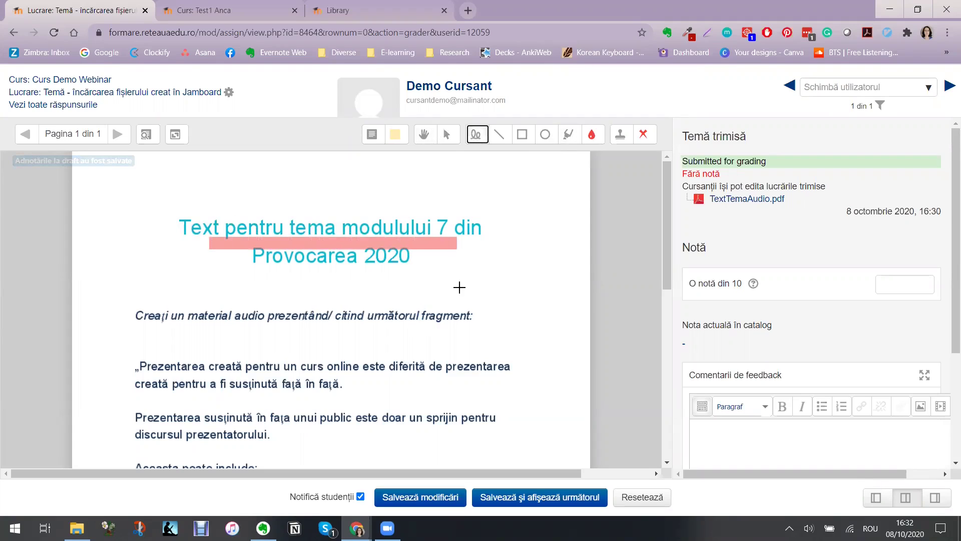
{"action": "left_click_drag", "start_coordinate": [456, 284], "coordinate": [530, 263]}
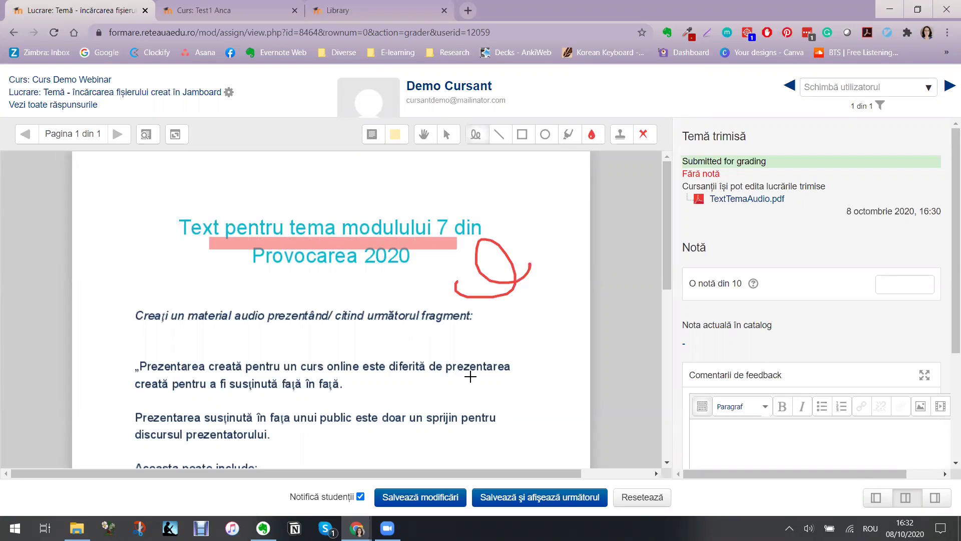
Step: Add a yellow comment beginning "Aici modific" beside the paragraph that starts "Prezentarea creată pentru un curs online"
{"action": "left_click", "coordinate": [395, 135]}
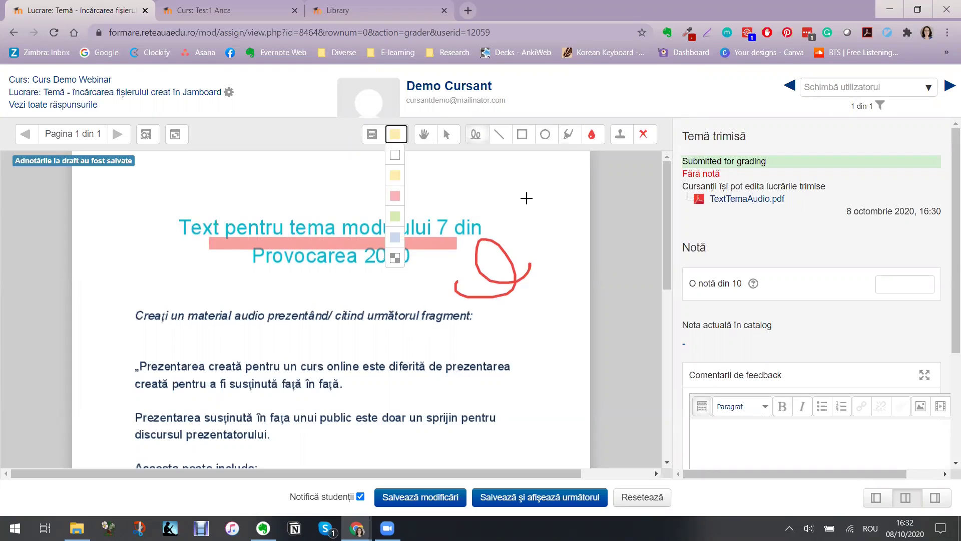
{"action": "left_click", "coordinate": [395, 175]}
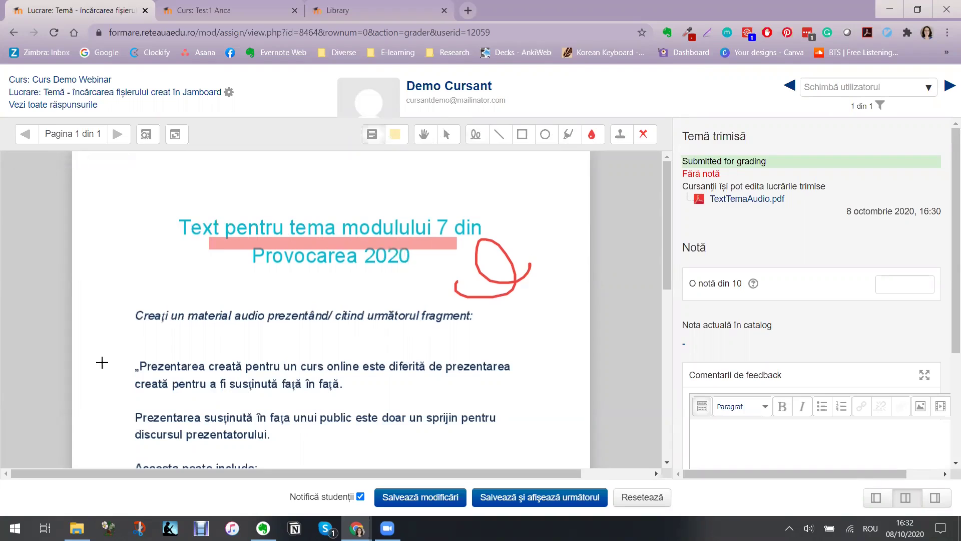
{"action": "left_click_drag", "start_coordinate": [100, 361], "coordinate": [118, 389]}
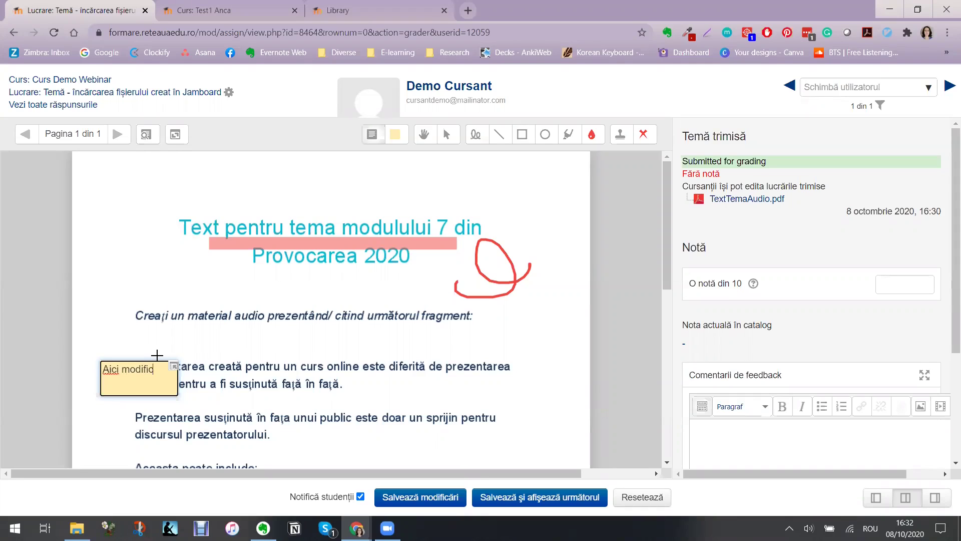
{"action": "left_click", "coordinate": [280, 422]}
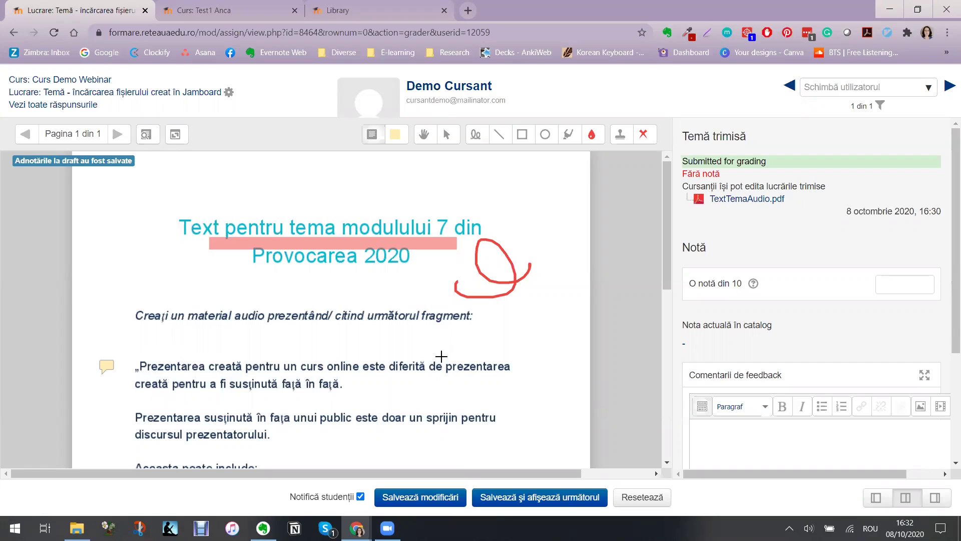
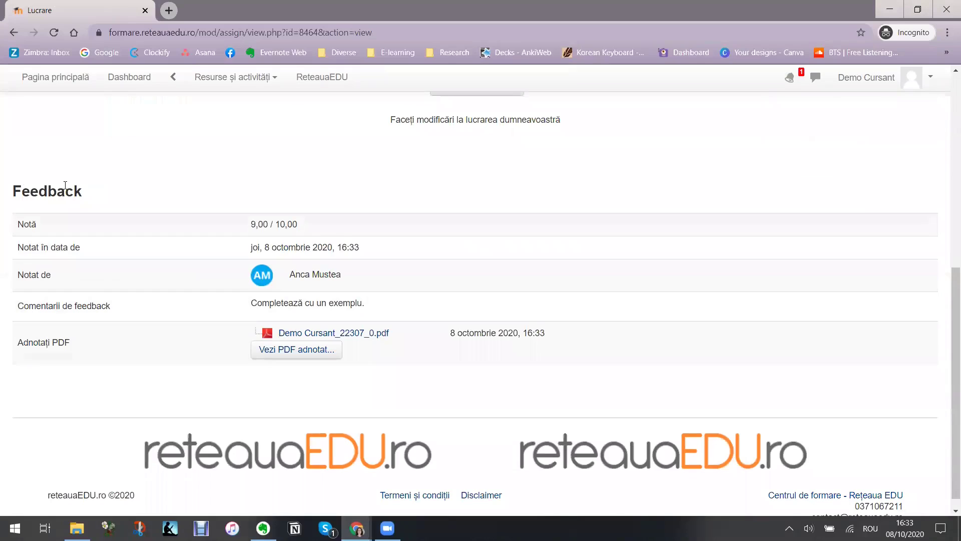
Step: As the student, review the grade, grader and feedback comment, and look through the annotated PDF before closing it
{"action": "left_click_drag", "start_coordinate": [242, 226], "coordinate": [319, 226]}
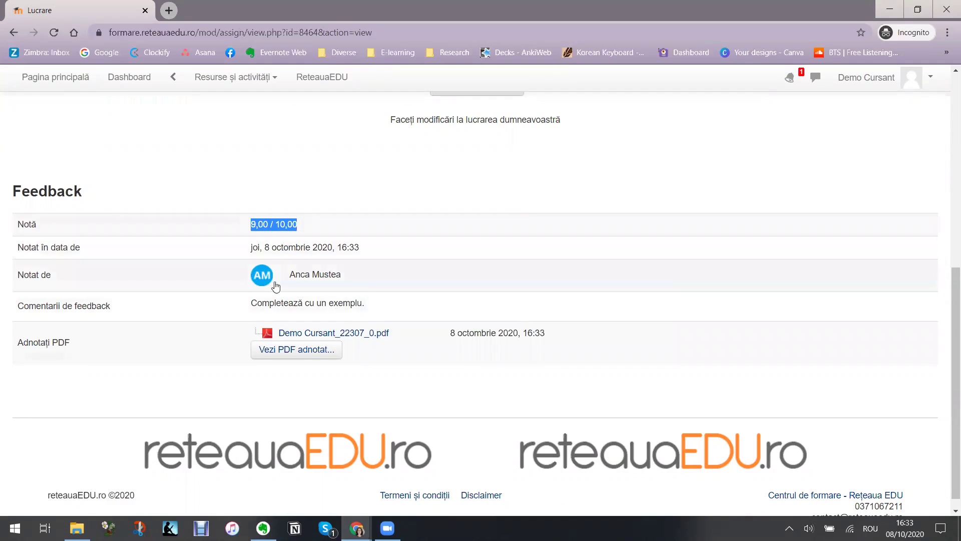
{"action": "left_click_drag", "start_coordinate": [349, 277], "coordinate": [329, 275]}
{"action": "left_click_drag", "start_coordinate": [247, 304], "coordinate": [365, 305]}
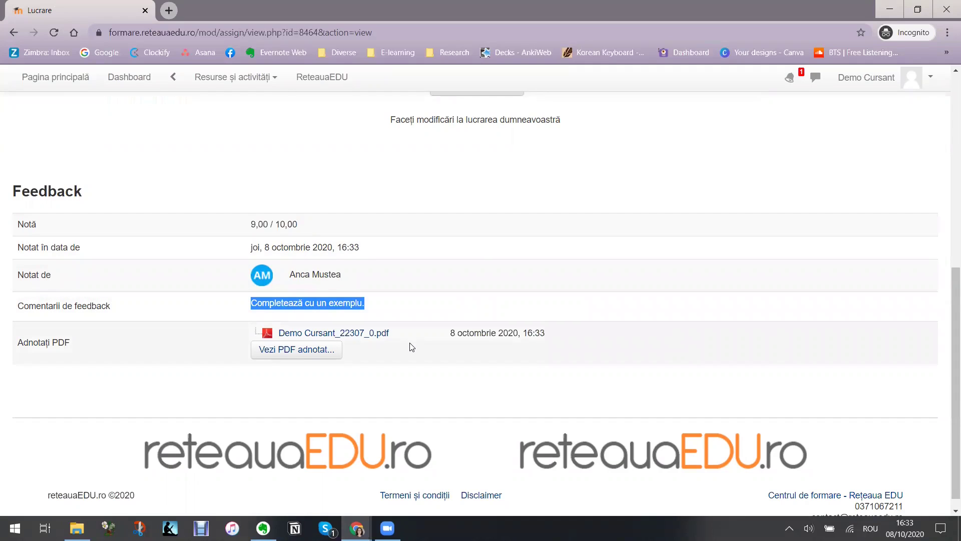
{"action": "left_click", "coordinate": [280, 352]}
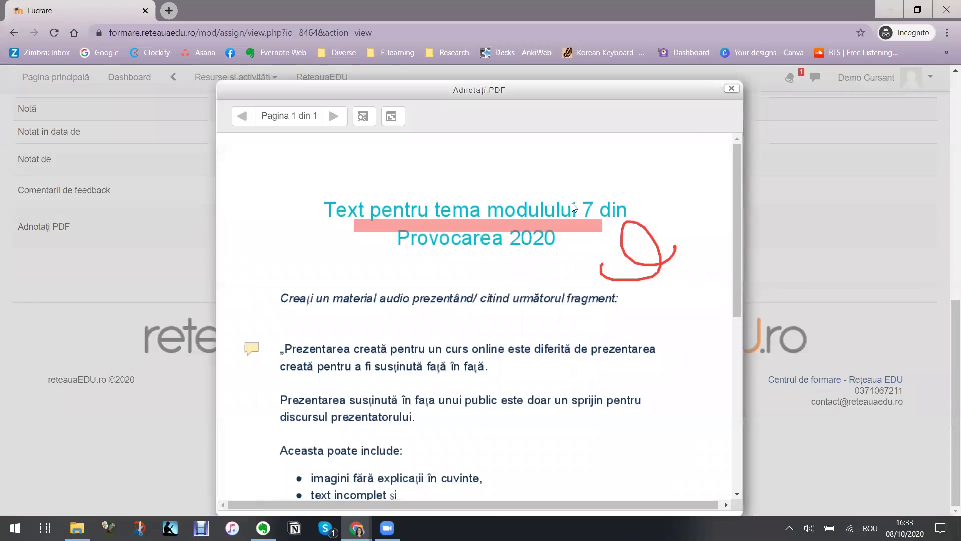
{"action": "scroll", "coordinate": [434, 253], "scroll_direction": "down", "scroll_amount": 8}
{"action": "scroll", "coordinate": [433, 253], "scroll_direction": "up", "scroll_amount": 8}
{"action": "left_click", "coordinate": [731, 88]}
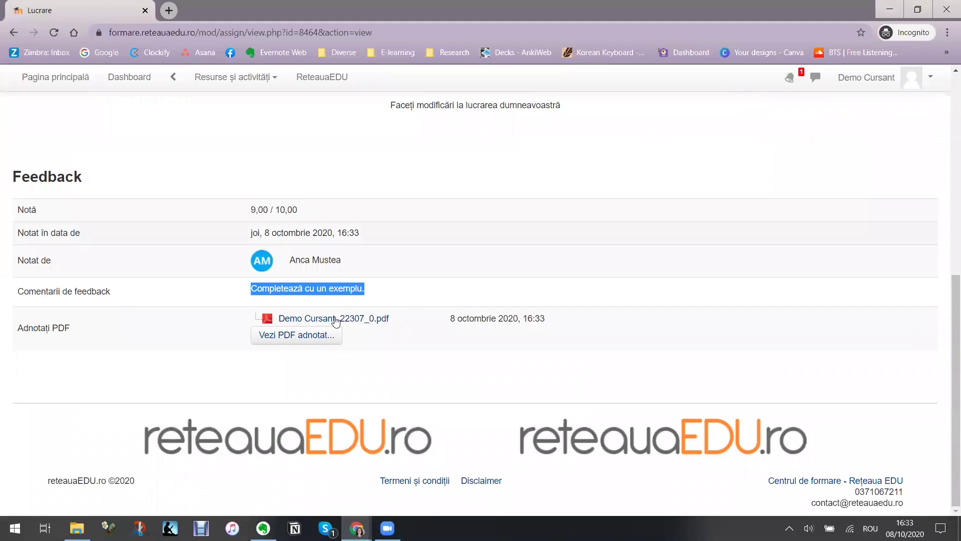
Step: Reread the teacher's comment in the Comentarii de feedback row
{"action": "left_click", "coordinate": [409, 298]}
{"action": "left_click_drag", "start_coordinate": [247, 287], "coordinate": [386, 294]}
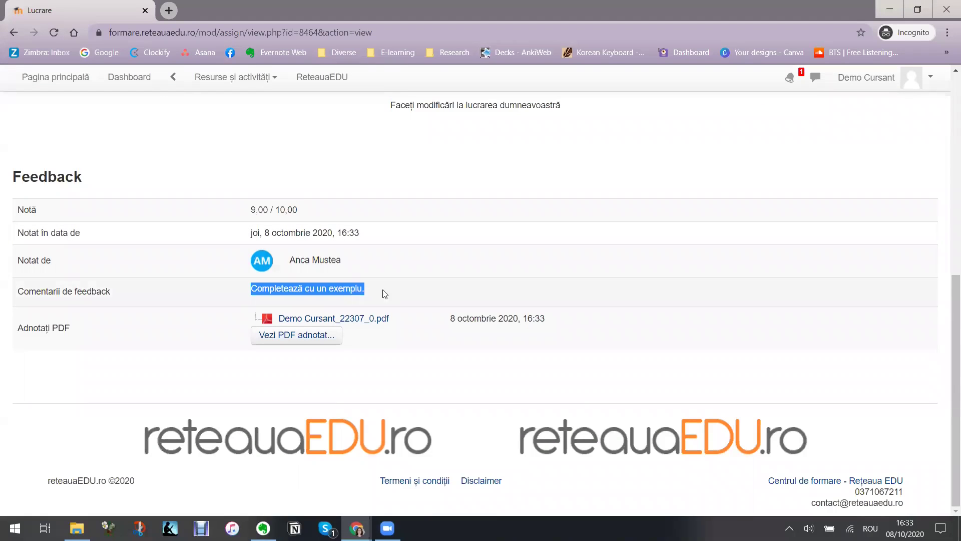
{"action": "left_click_drag", "start_coordinate": [242, 295], "coordinate": [399, 287]}
{"action": "left_click", "coordinate": [403, 290]}
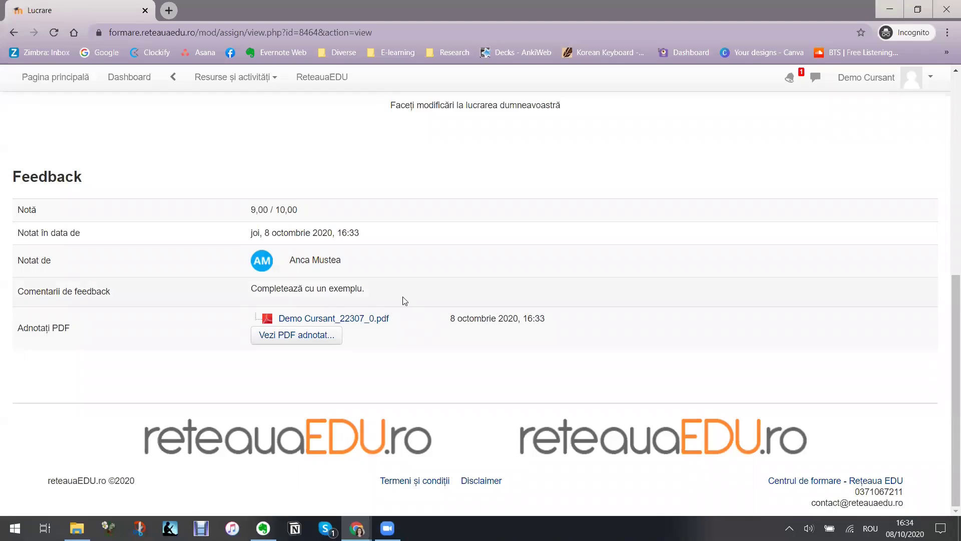
{"action": "left_click_drag", "start_coordinate": [404, 299], "coordinate": [304, 301]}
Step: Switch to the teacher's Chrome window and leave the grading page for the Curs Demo Webinar course page
{"action": "mouse_move", "coordinate": [357, 528]}
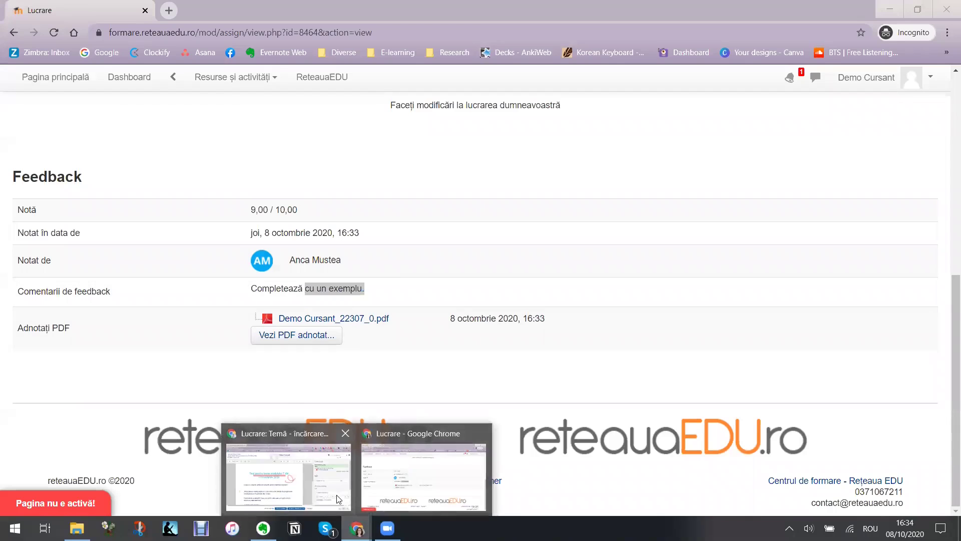
{"action": "left_click", "coordinate": [285, 471]}
{"action": "scroll", "coordinate": [747, 418], "scroll_direction": "down", "scroll_amount": 1}
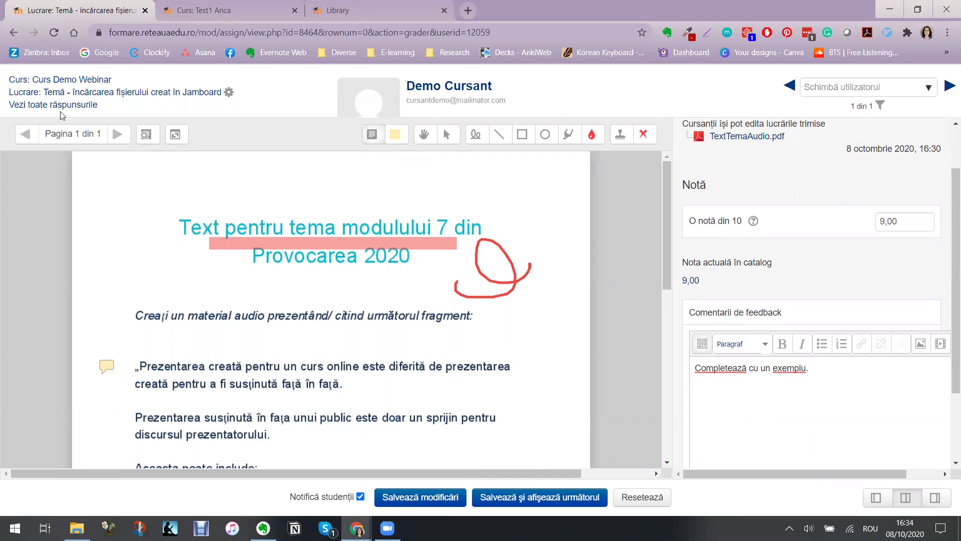
{"action": "left_click", "coordinate": [90, 80]}
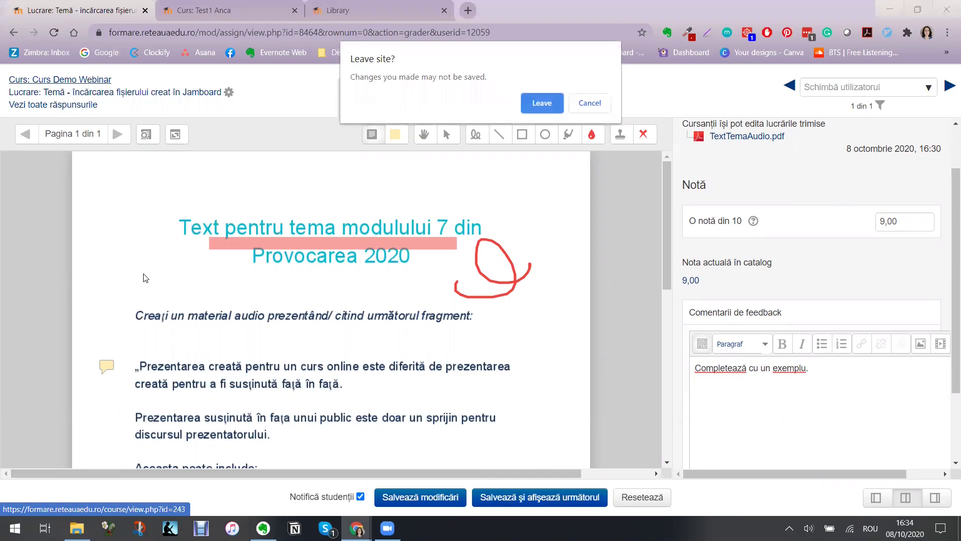
{"action": "left_click", "coordinate": [536, 108]}
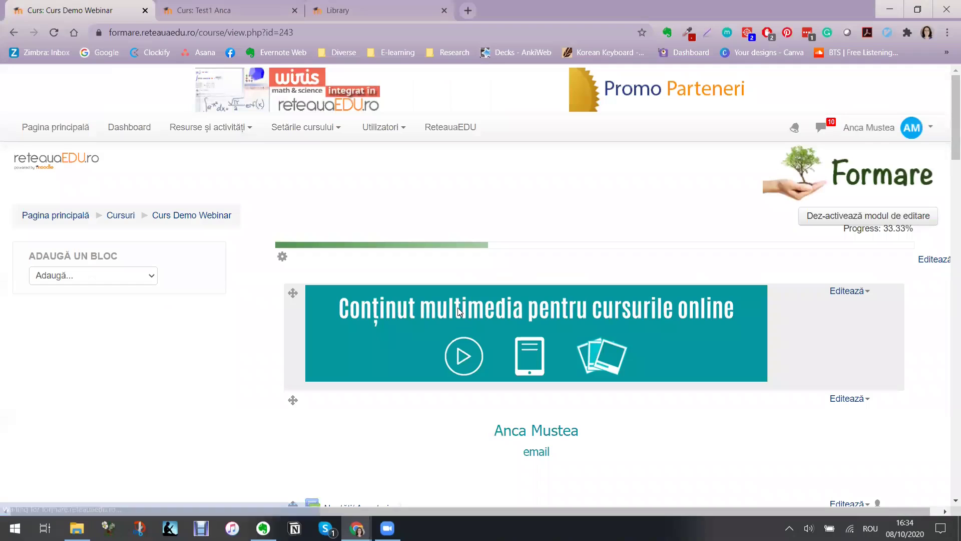
Step: Start adding a new Lucrare activity to Lecția 2 of the course
{"action": "scroll", "coordinate": [458, 306], "scroll_direction": "down", "scroll_amount": 2}
{"action": "scroll", "coordinate": [457, 309], "scroll_direction": "down", "scroll_amount": 20}
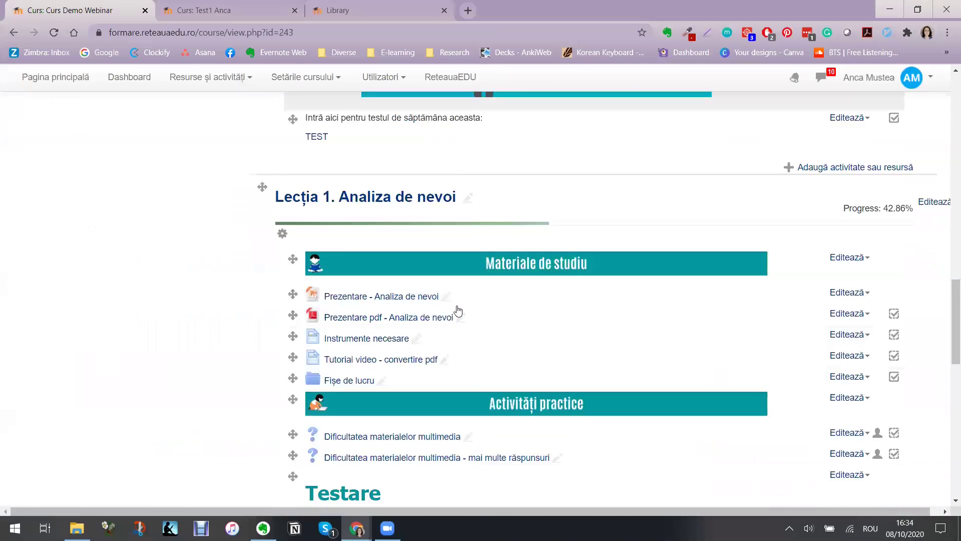
{"action": "scroll", "coordinate": [458, 311], "scroll_direction": "down", "scroll_amount": 1}
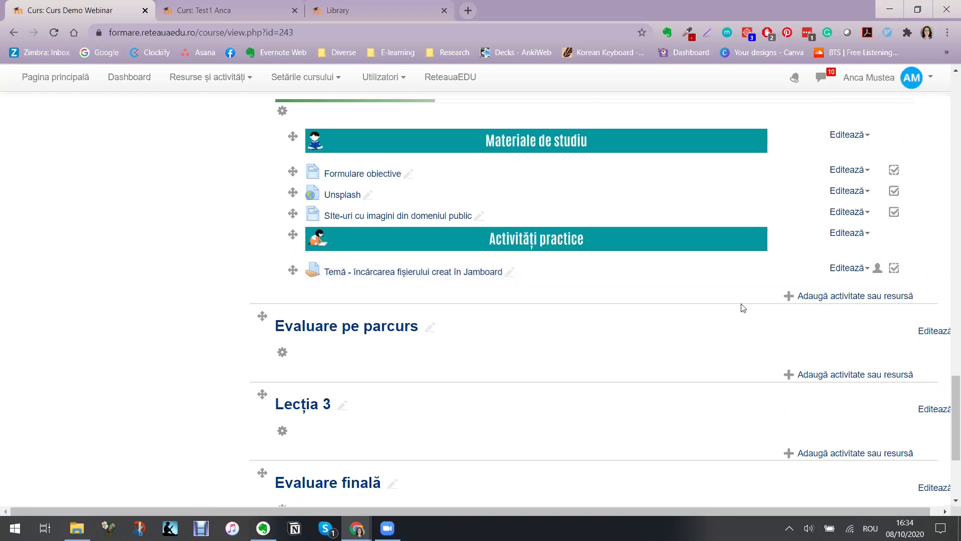
{"action": "left_click", "coordinate": [800, 296]}
{"action": "scroll", "coordinate": [337, 285], "scroll_direction": "down", "scroll_amount": 10}
{"action": "left_click", "coordinate": [371, 315]}
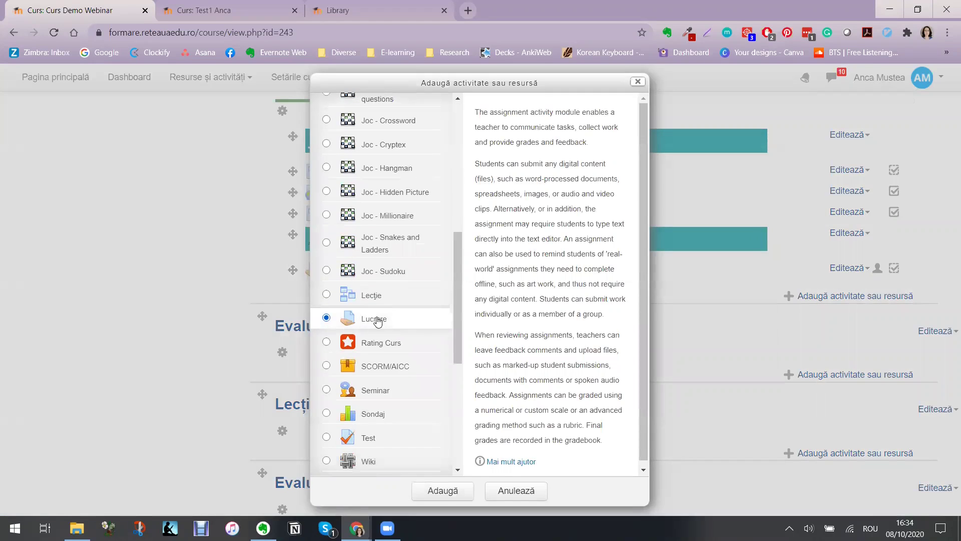
{"action": "left_click", "coordinate": [451, 490]}
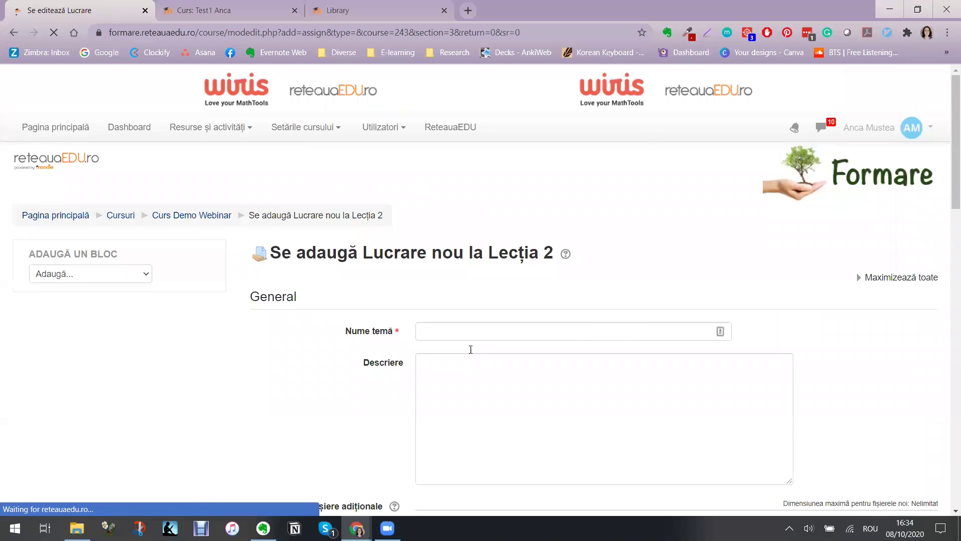
Step: Name the assignment "Probleme de rezolvat" and enter the description "Rezolvă setul de probleme atașat."
{"action": "left_click", "coordinate": [458, 332]}
{"action": "type", "text": "P"}
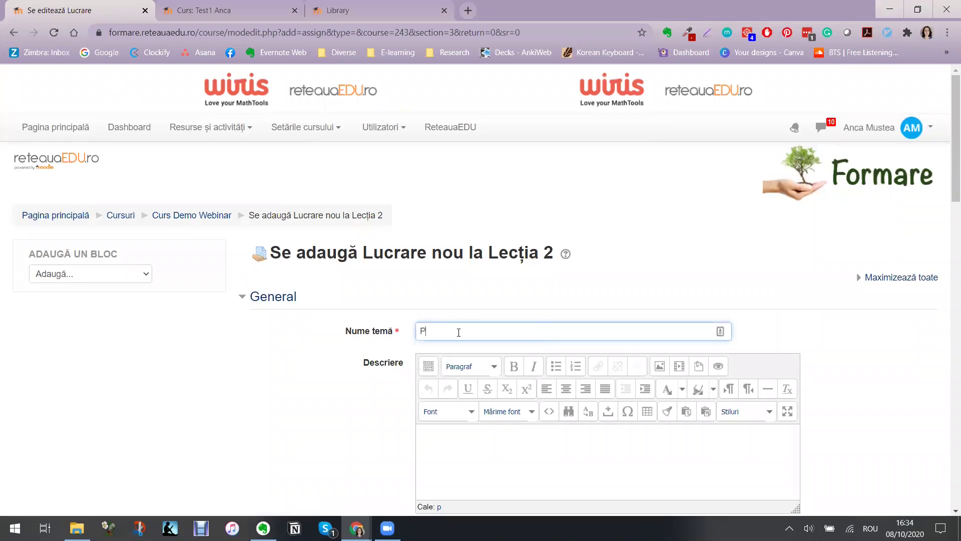
{"action": "type", "text": "robleme de rezolvat"}
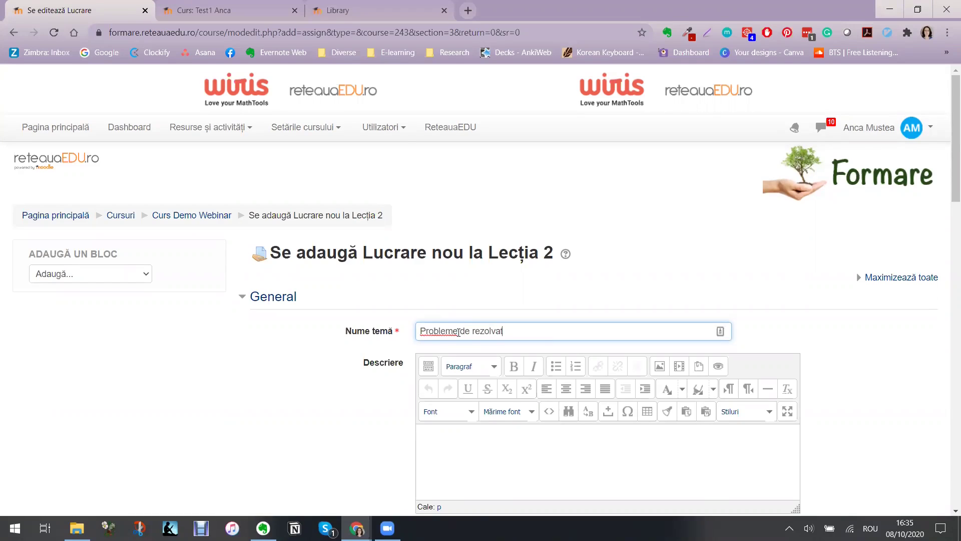
{"action": "left_click", "coordinate": [489, 444]}
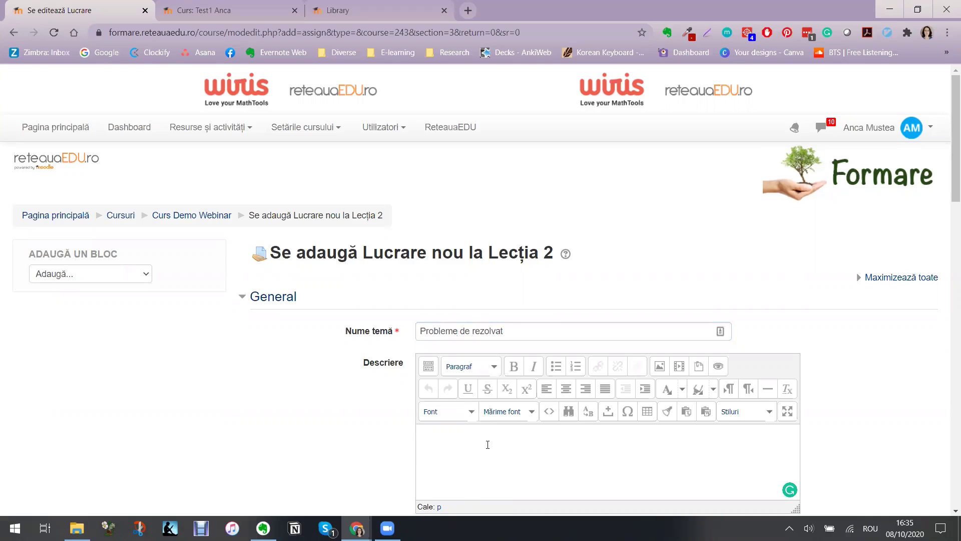
{"action": "type", "text": "Rezolvă setul de probleme atașat."}
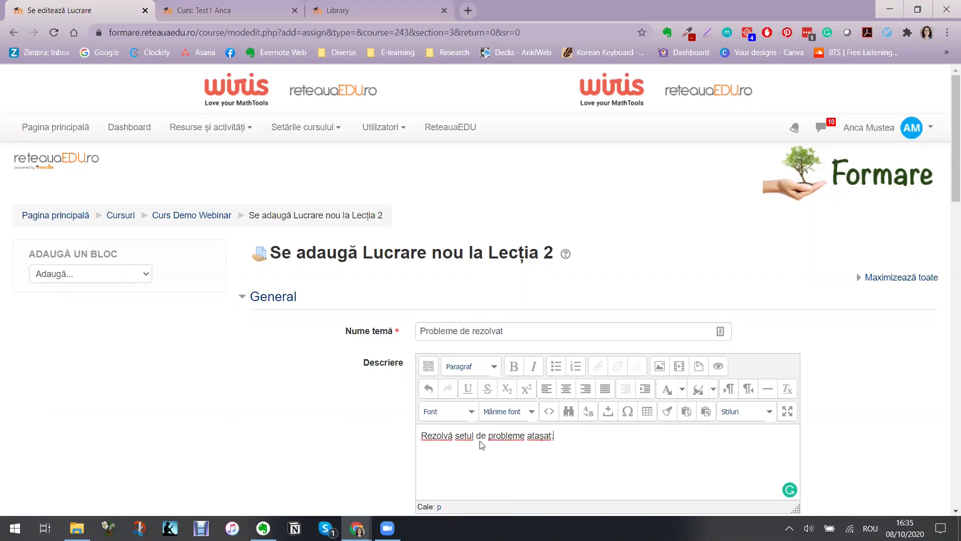
Step: Set the font size of the whole description text to 5 (18pt)
{"action": "triple_click", "coordinate": [443, 437]}
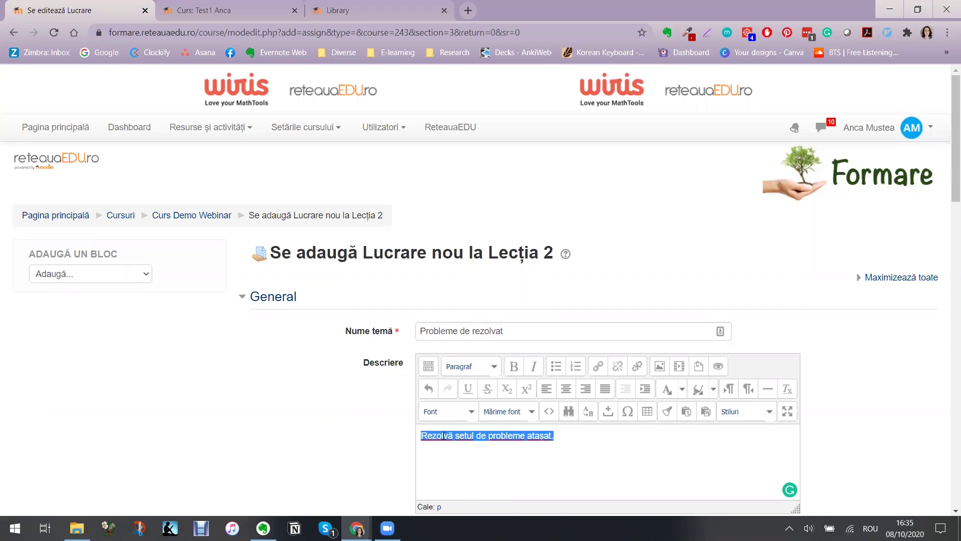
{"action": "left_click", "coordinate": [503, 411]}
{"action": "left_click", "coordinate": [507, 499]}
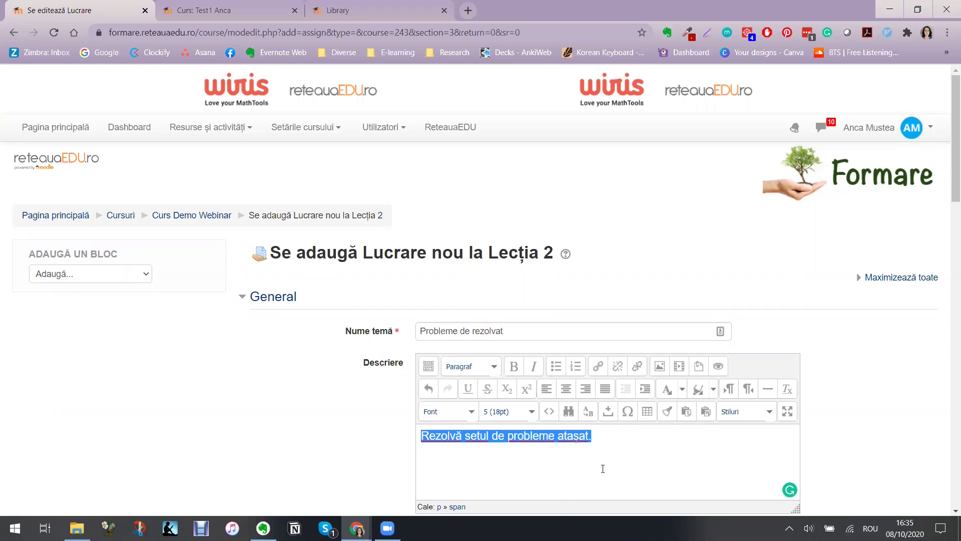
{"action": "left_click", "coordinate": [577, 434]}
Step: Attach "Prezentare Analiza De Nevoi.pptx.pdf" from the Materiale folder to the assignment's additional files
{"action": "scroll", "coordinate": [608, 449], "scroll_direction": "down", "scroll_amount": 5}
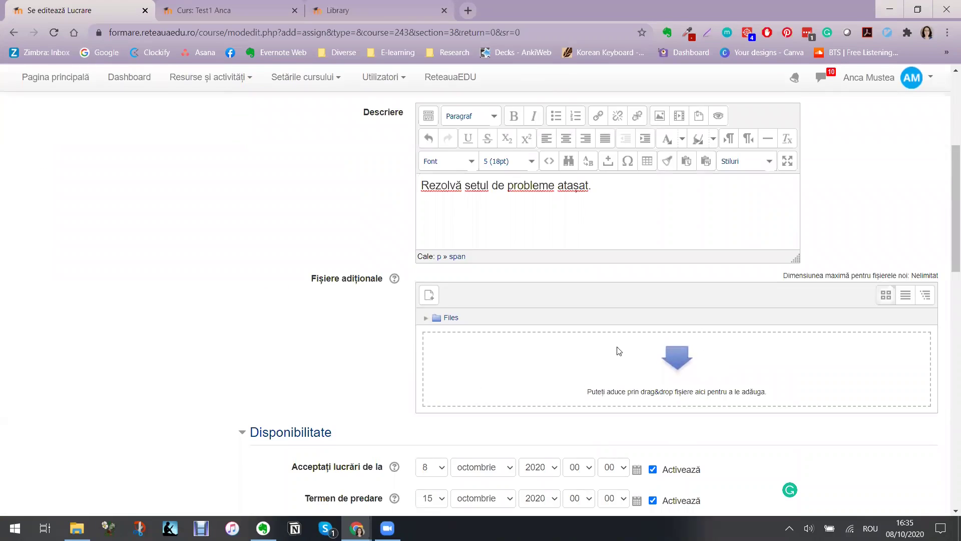
{"action": "left_click", "coordinate": [77, 528]}
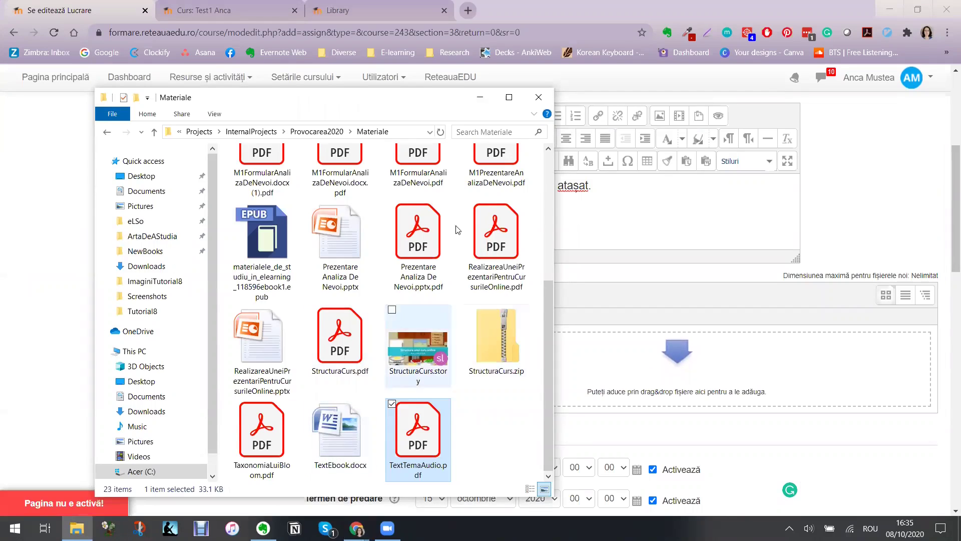
{"action": "left_click_drag", "start_coordinate": [418, 233], "coordinate": [658, 371]}
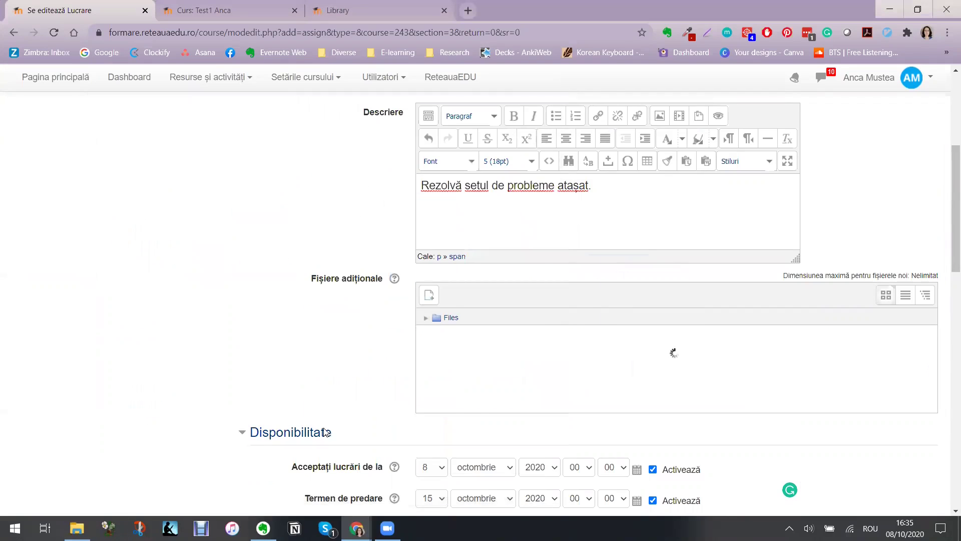
Step: Disable the Acceptați lucrări de la, Termen de predare and Remind me to grade by dates
{"action": "scroll", "coordinate": [534, 366], "scroll_direction": "down", "scroll_amount": 4}
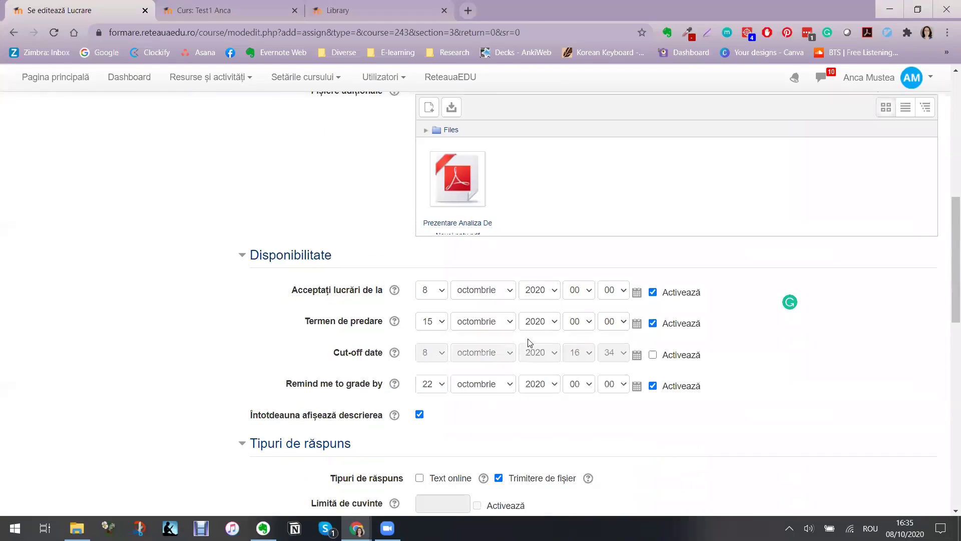
{"action": "left_click", "coordinate": [653, 291]}
{"action": "left_click", "coordinate": [653, 323]}
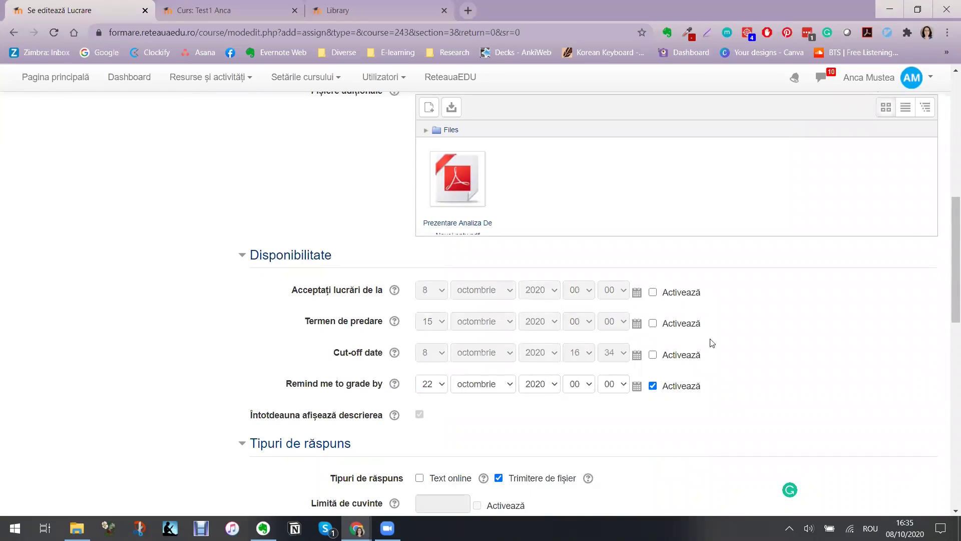
{"action": "left_click", "coordinate": [652, 385]}
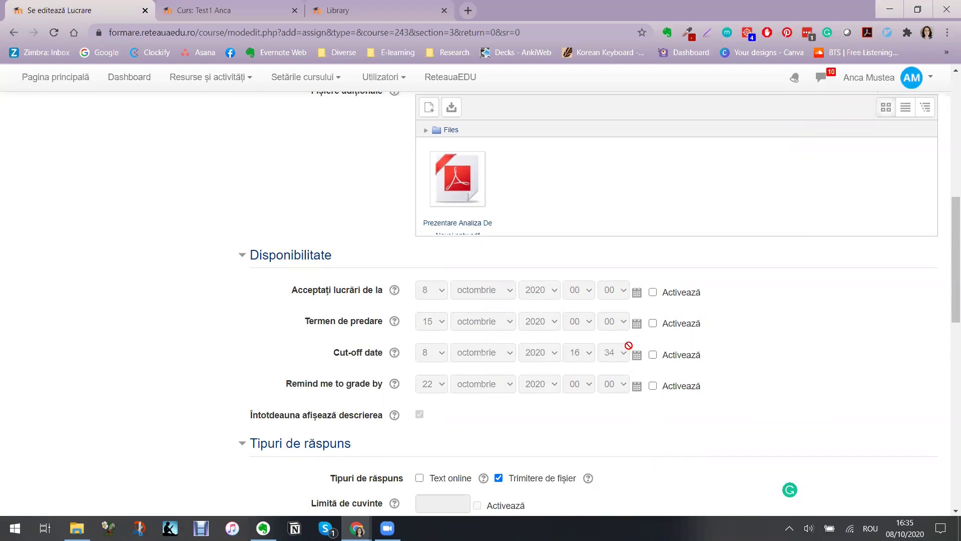
Step: Enable Acceptați lucrări de la with 9 octombrie 2020 and Termen de predare with 30 octombrie 2020
{"action": "left_click", "coordinate": [653, 293]}
{"action": "left_click", "coordinate": [434, 289]}
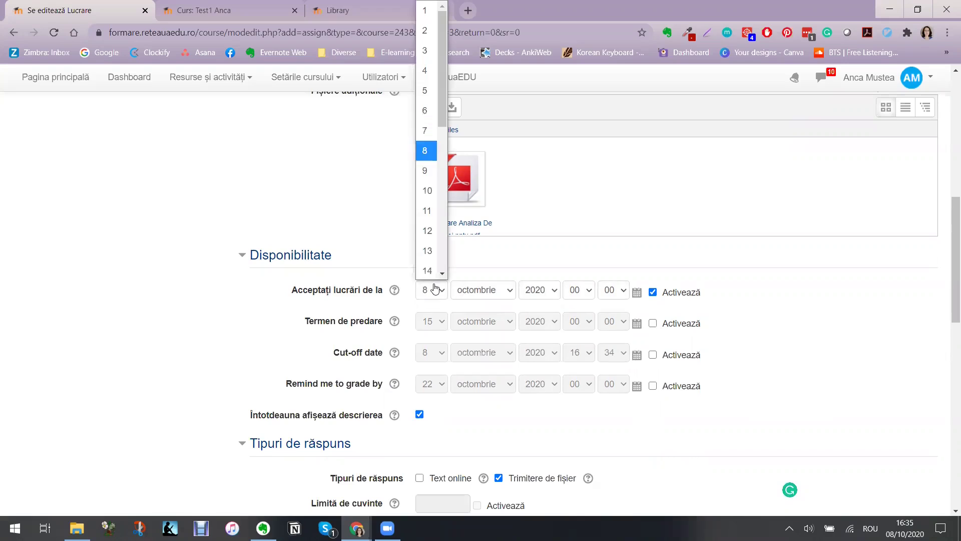
{"action": "left_click", "coordinate": [427, 173]}
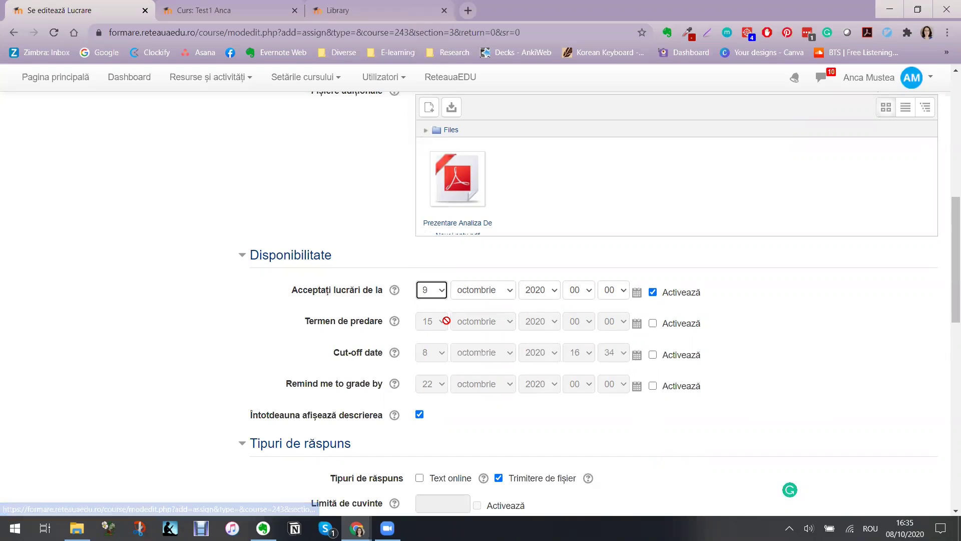
{"action": "left_click", "coordinate": [652, 323]}
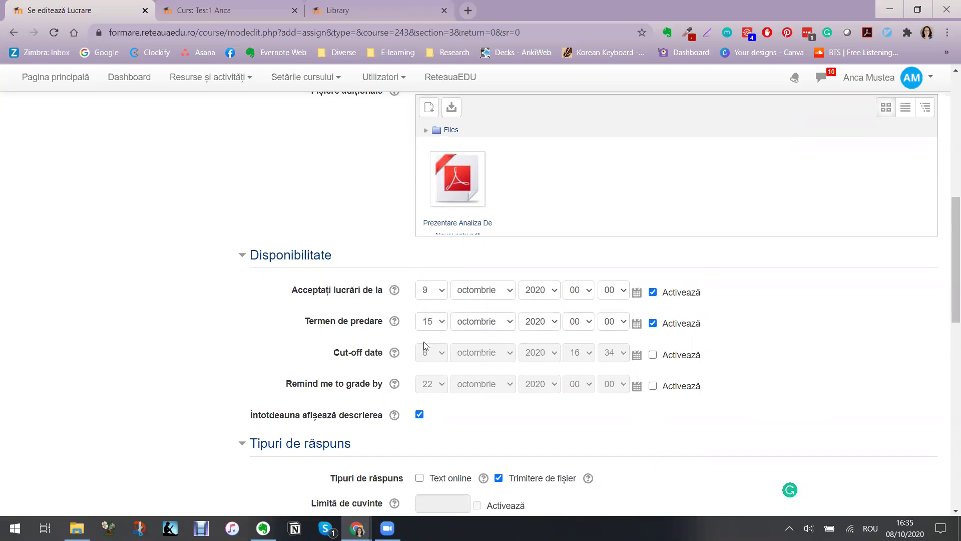
{"action": "left_click", "coordinate": [428, 321]}
{"action": "scroll", "coordinate": [429, 265], "scroll_direction": "down", "scroll_amount": 5}
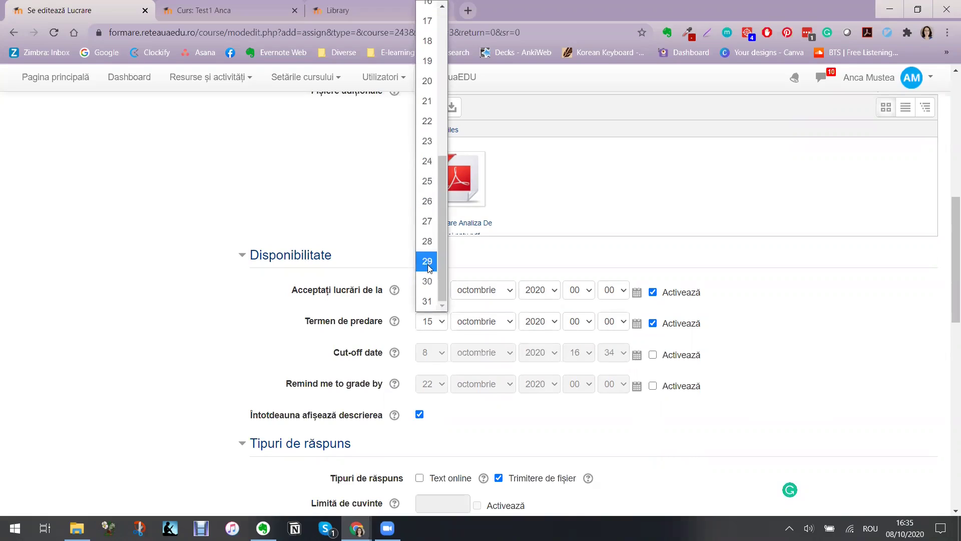
{"action": "left_click", "coordinate": [427, 278]}
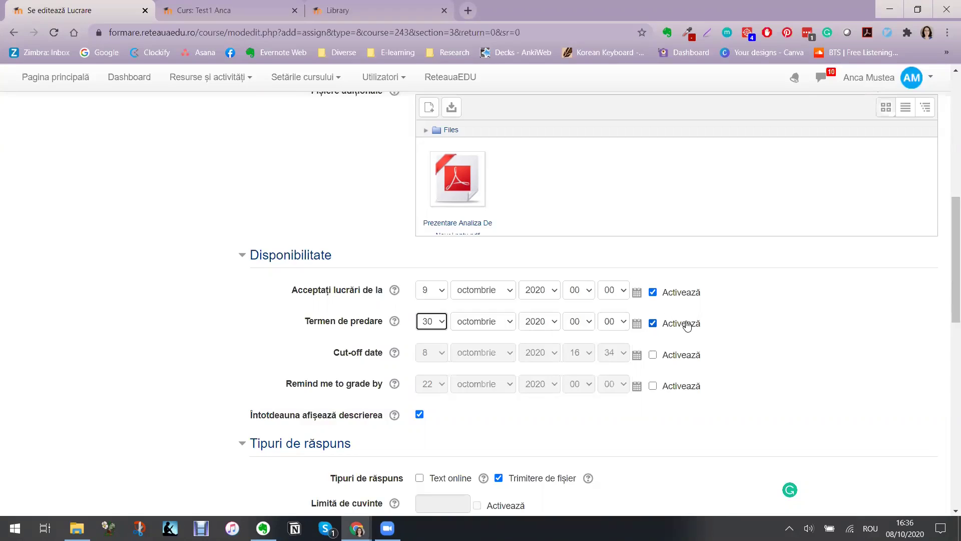
Step: Enable the assignment's cut-off date and set it to 30 octombrie 2020
{"action": "left_click_drag", "start_coordinate": [333, 353], "coordinate": [378, 355]}
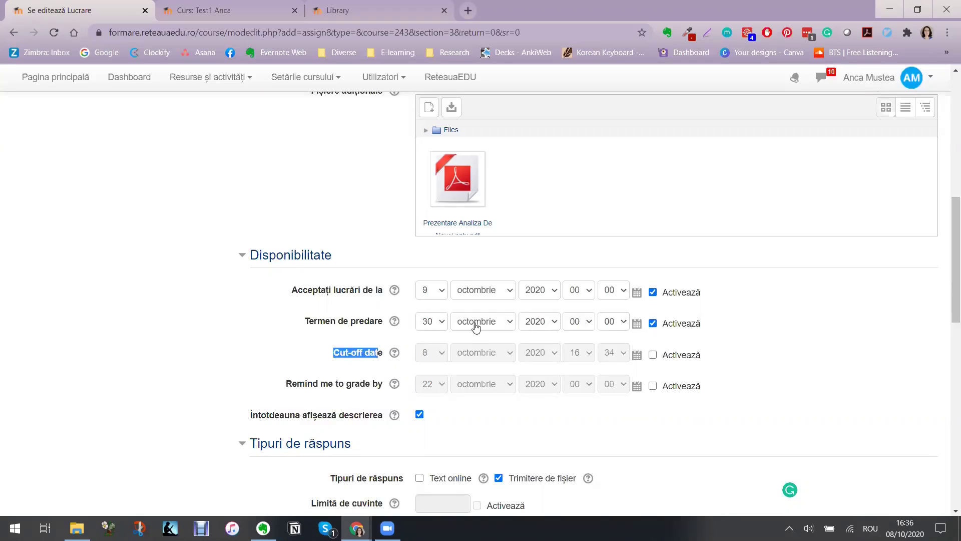
{"action": "left_click", "coordinate": [652, 355]}
{"action": "left_click", "coordinate": [436, 354]}
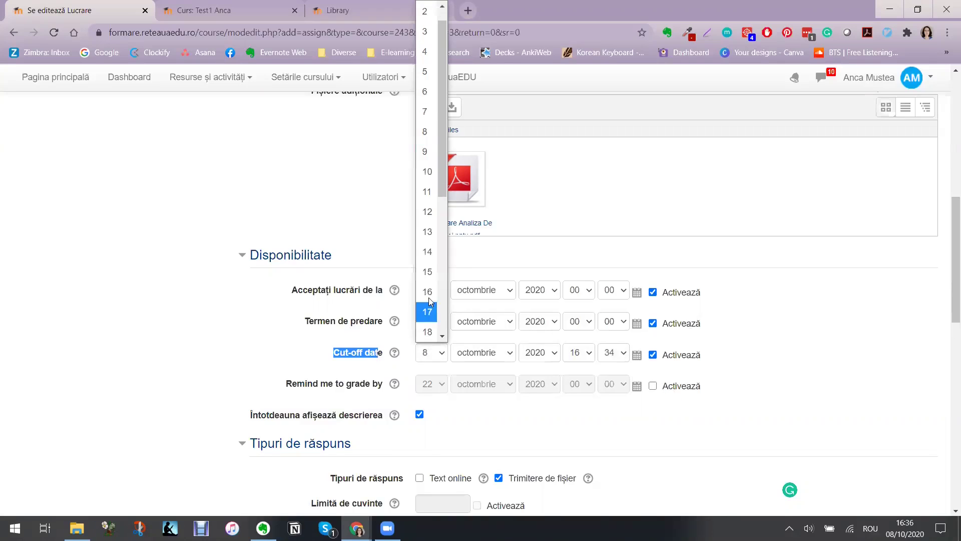
{"action": "scroll", "coordinate": [430, 305], "scroll_direction": "down", "scroll_amount": 5}
{"action": "left_click", "coordinate": [428, 311]}
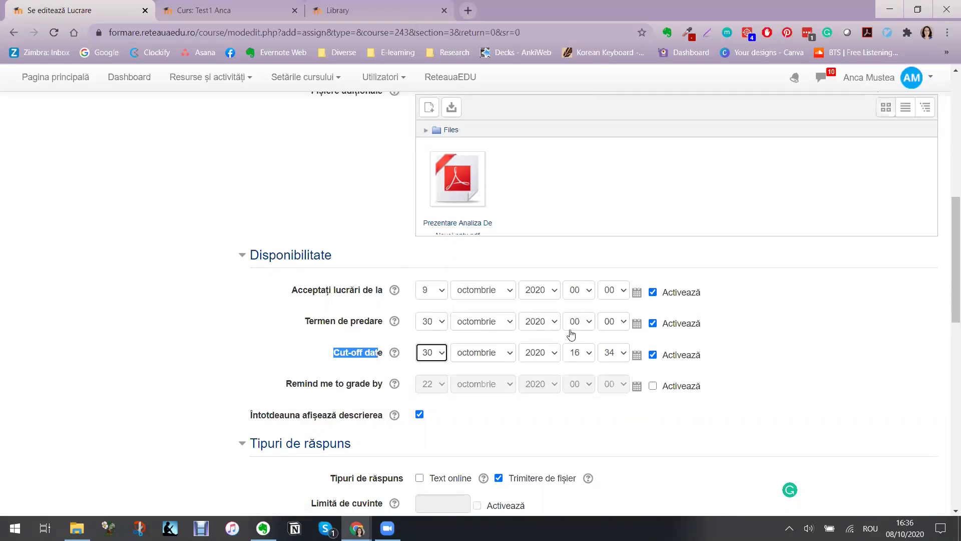
Step: Set the time of the cut-off date to 00:00
{"action": "left_click", "coordinate": [578, 352]}
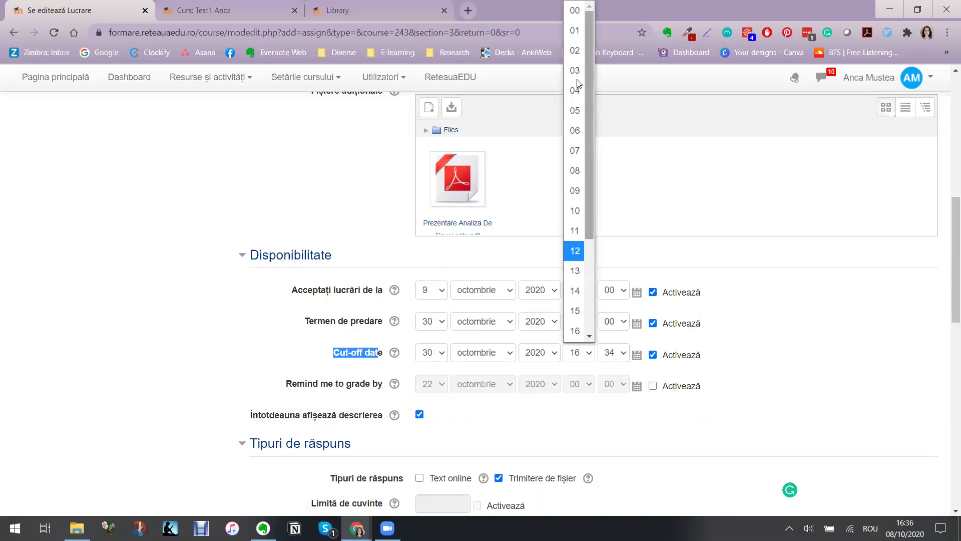
{"action": "left_click", "coordinate": [574, 31]}
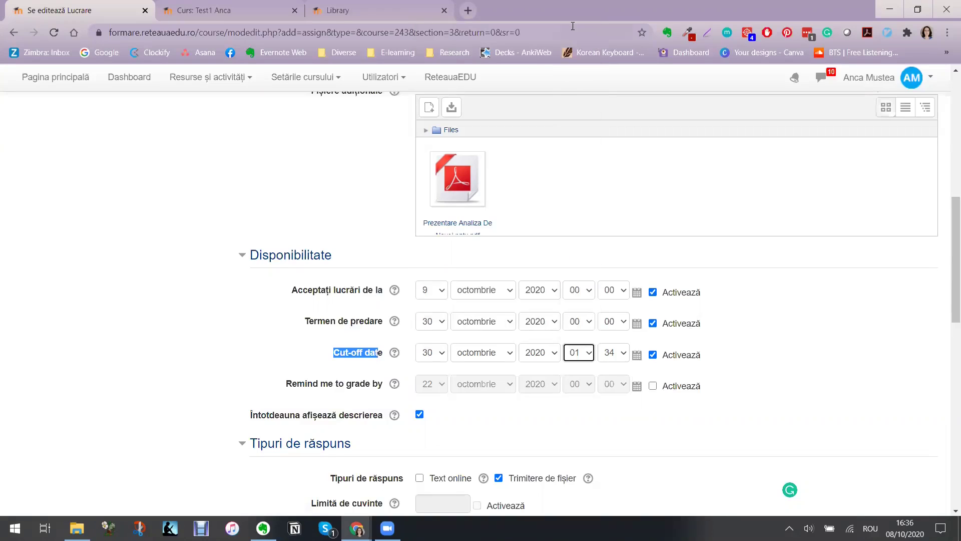
{"action": "left_click", "coordinate": [609, 352]}
{"action": "scroll", "coordinate": [618, 50], "scroll_direction": "up", "scroll_amount": 5}
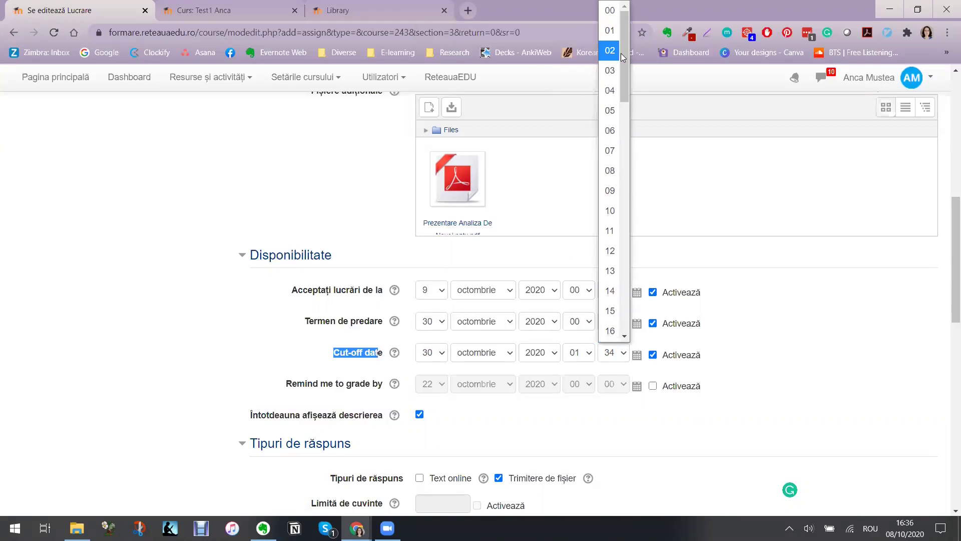
{"action": "left_click", "coordinate": [617, 20]}
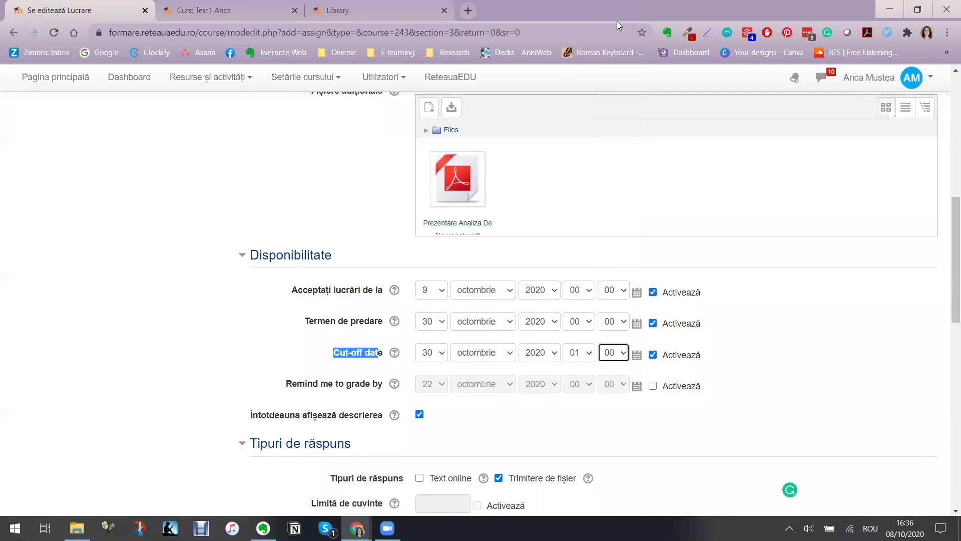
{"action": "left_click", "coordinate": [578, 353]}
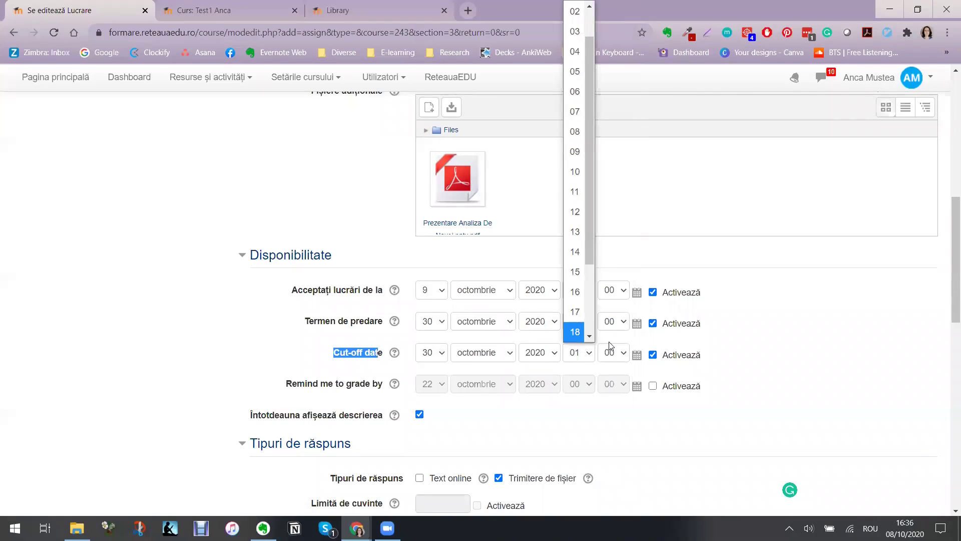
{"action": "key", "text": "Up"}
{"action": "key", "text": "Up"}
{"action": "key", "text": "Up"}
{"action": "key", "text": "Up"}
{"action": "key", "text": "Up"}
{"action": "key", "text": "Up"}
{"action": "key", "text": "Up"}
{"action": "key", "text": "Up"}
{"action": "key", "text": "Up"}
{"action": "key", "text": "Up"}
{"action": "key", "text": "Up"}
{"action": "key", "text": "Up"}
{"action": "key", "text": "Up"}
{"action": "key", "text": "Up"}
{"action": "key", "text": "Up"}
{"action": "key", "text": "Up"}
{"action": "key", "text": "Up"}
{"action": "key", "text": "Up"}
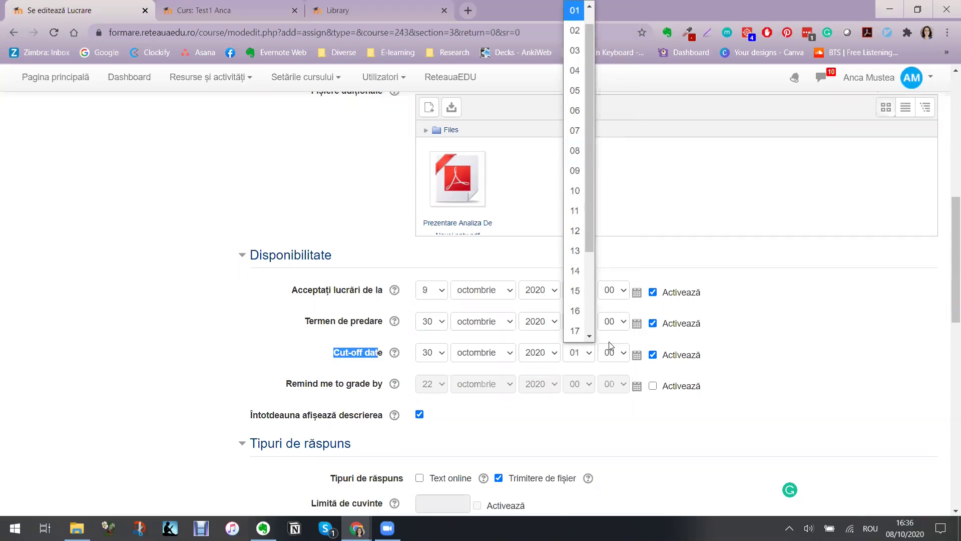
{"action": "key", "text": "Return"}
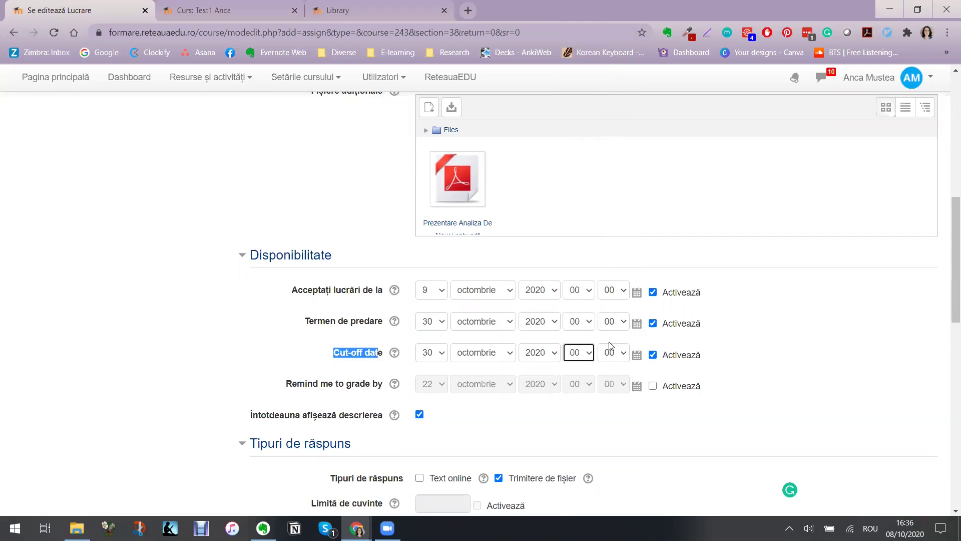
{"action": "left_click", "coordinate": [799, 329]}
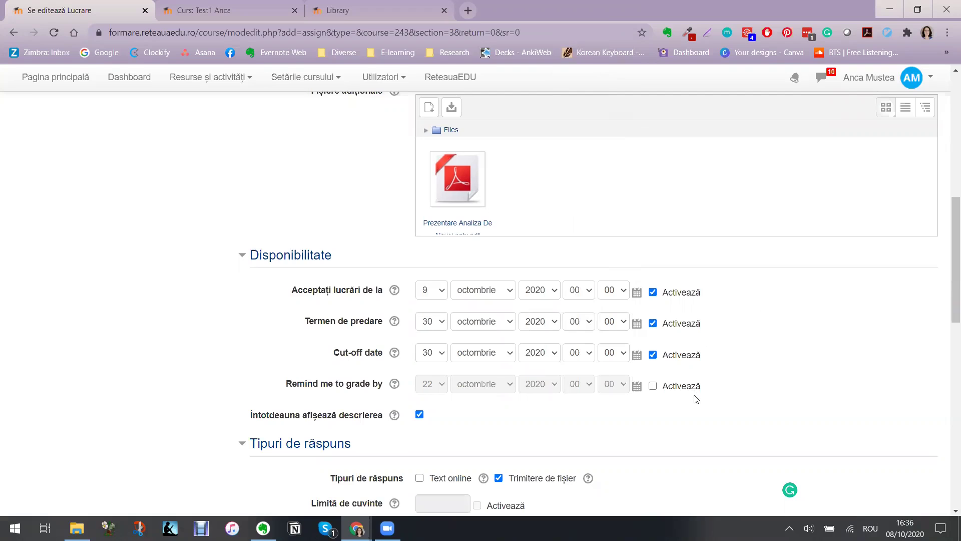
Step: Append the sentence "Încarcă fișierul cu rezolvările." to the end of the assignment description
{"action": "scroll", "coordinate": [758, 376], "scroll_direction": "down", "scroll_amount": 2}
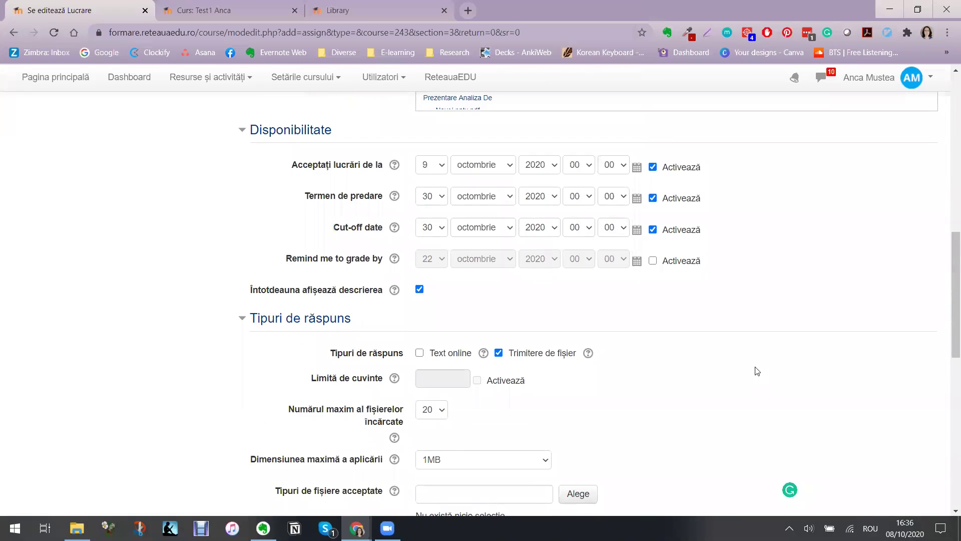
{"action": "scroll", "coordinate": [526, 397], "scroll_direction": "up", "scroll_amount": 2}
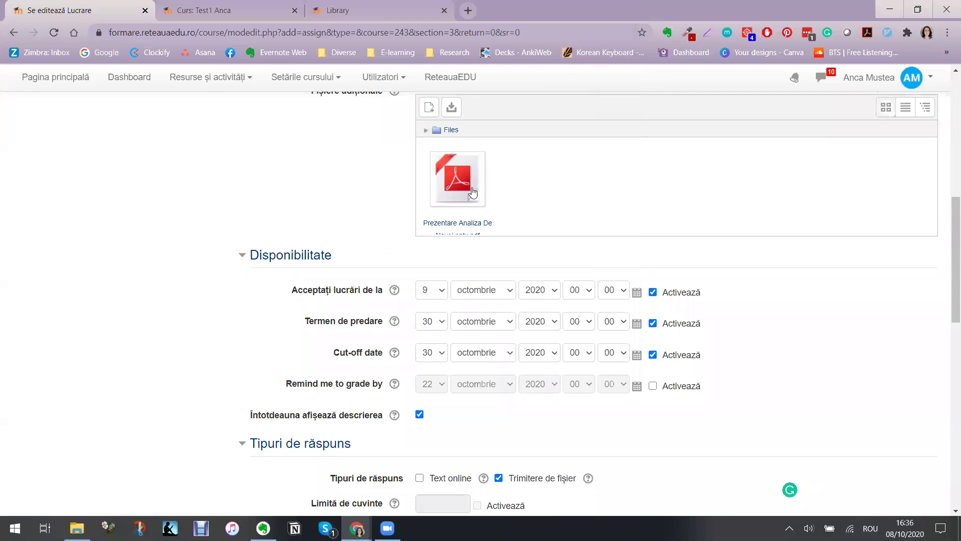
{"action": "scroll", "coordinate": [468, 207], "scroll_direction": "up", "scroll_amount": 5}
{"action": "triple_click", "coordinate": [631, 334]}
{"action": "left_click", "coordinate": [630, 357]}
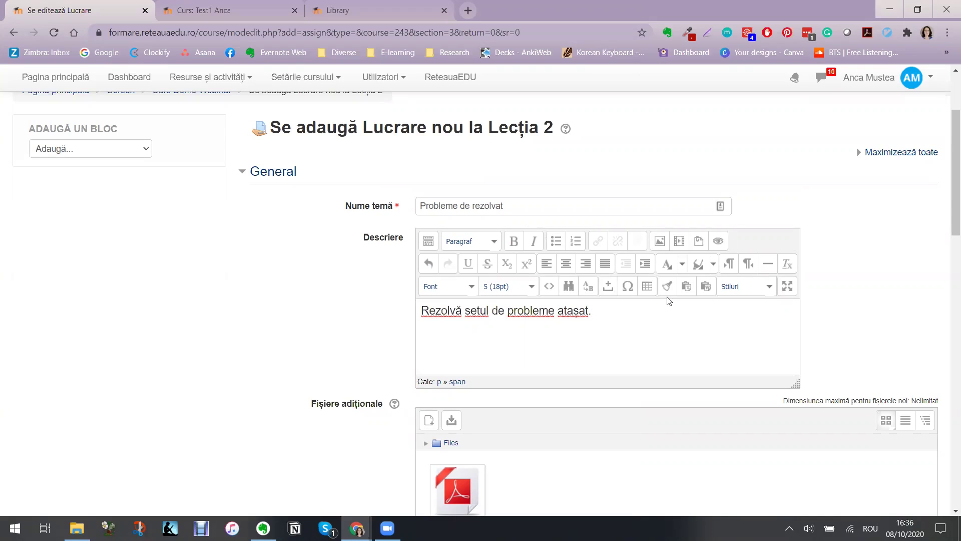
{"action": "type", "text": "Încarcă fișieru"}
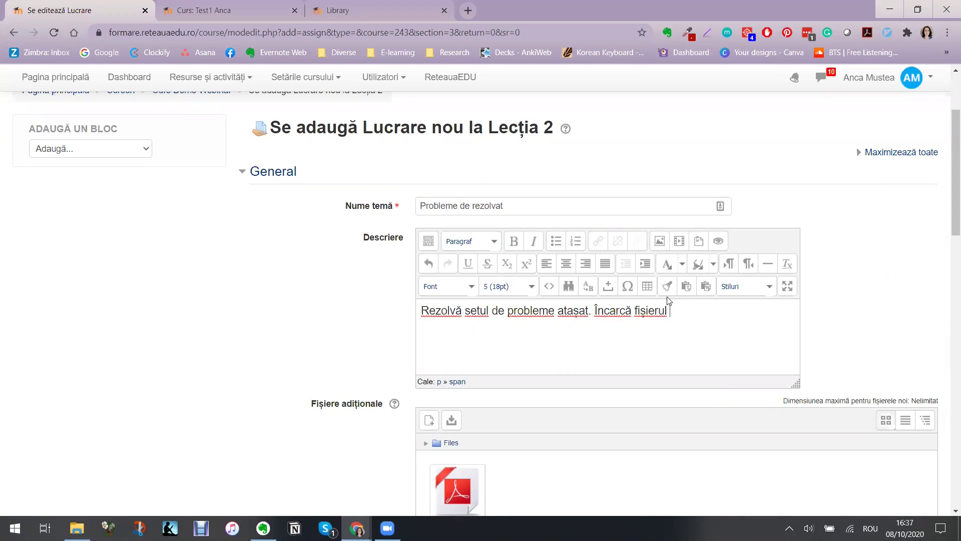
{"action": "type", "text": "lvările"}
Step: Set the assignment's maximum number of uploaded files to 20
{"action": "scroll", "coordinate": [469, 262], "scroll_direction": "down", "scroll_amount": 1}
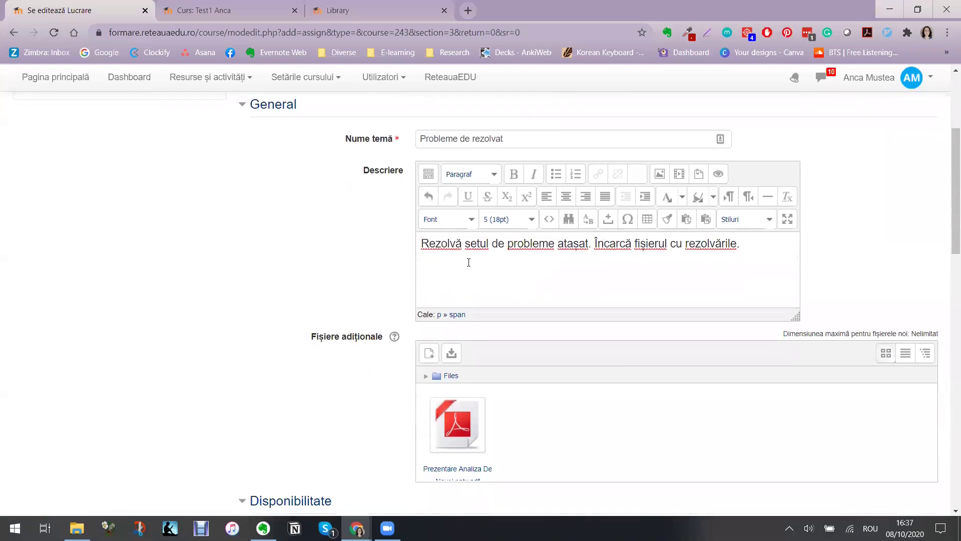
{"action": "scroll", "coordinate": [468, 262], "scroll_direction": "down", "scroll_amount": 8}
{"action": "scroll", "coordinate": [465, 262], "scroll_direction": "down", "scroll_amount": 1}
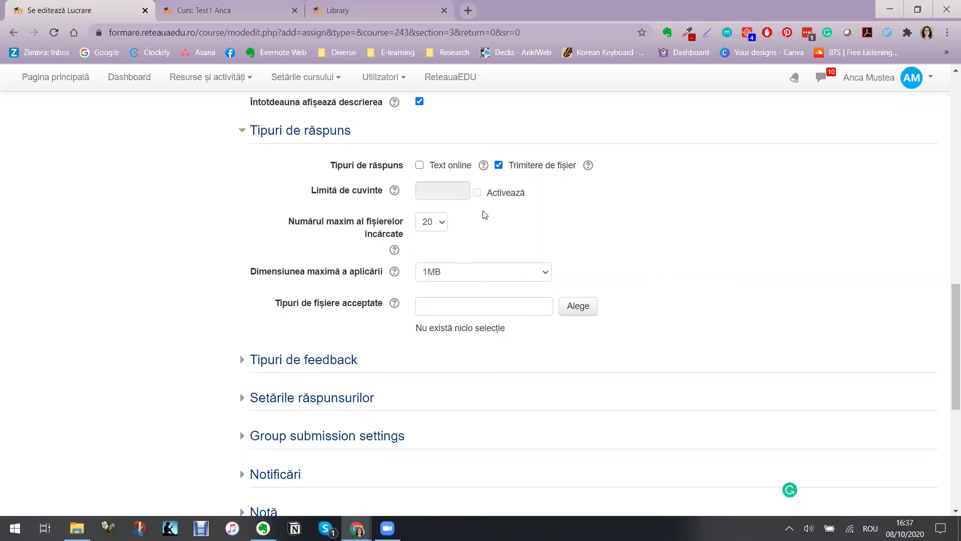
{"action": "left_click", "coordinate": [443, 223]}
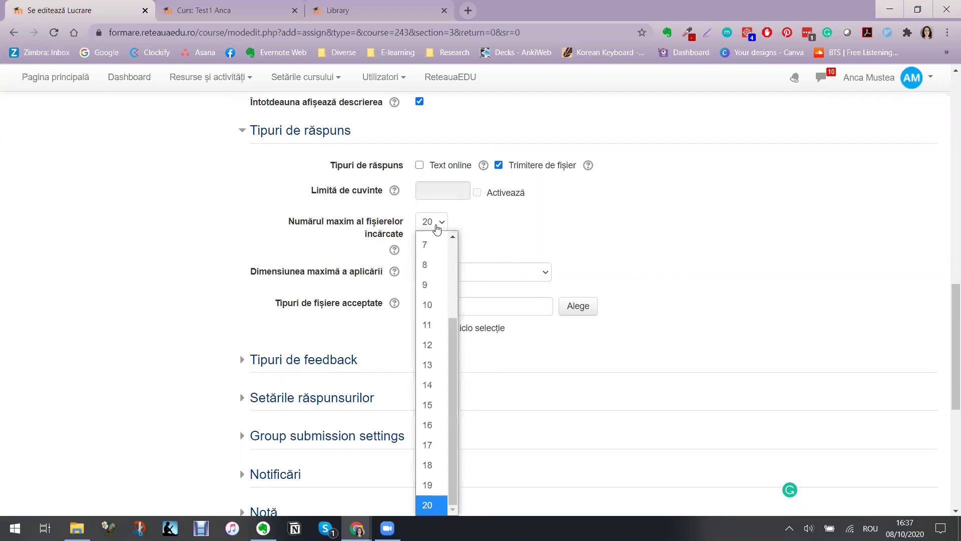
{"action": "left_click", "coordinate": [433, 503]}
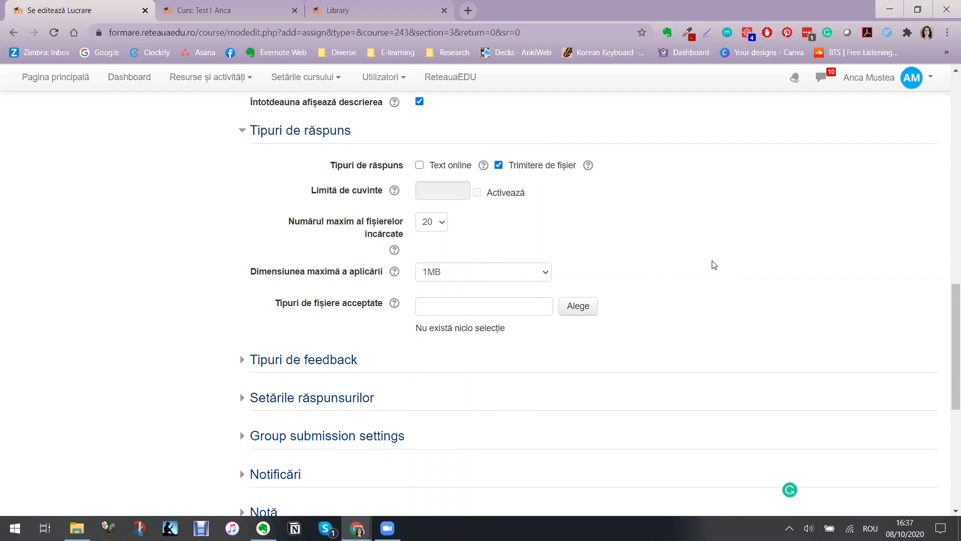
Step: Keep Punct as the assignment's grade type and lower its maximum points
{"action": "scroll", "coordinate": [710, 266], "scroll_direction": "down", "scroll_amount": 5}
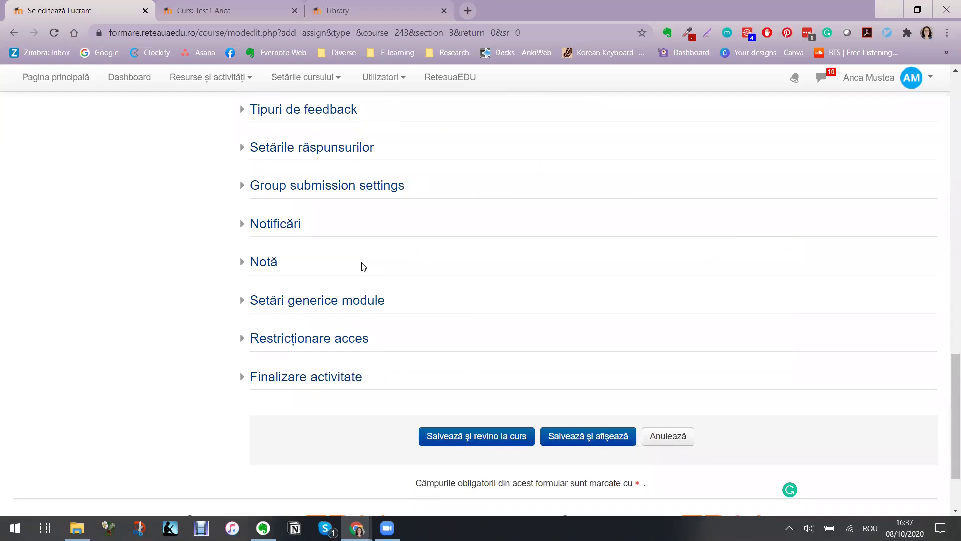
{"action": "left_click", "coordinate": [269, 267]}
{"action": "left_click", "coordinate": [461, 299]}
{"action": "left_click", "coordinate": [465, 305]}
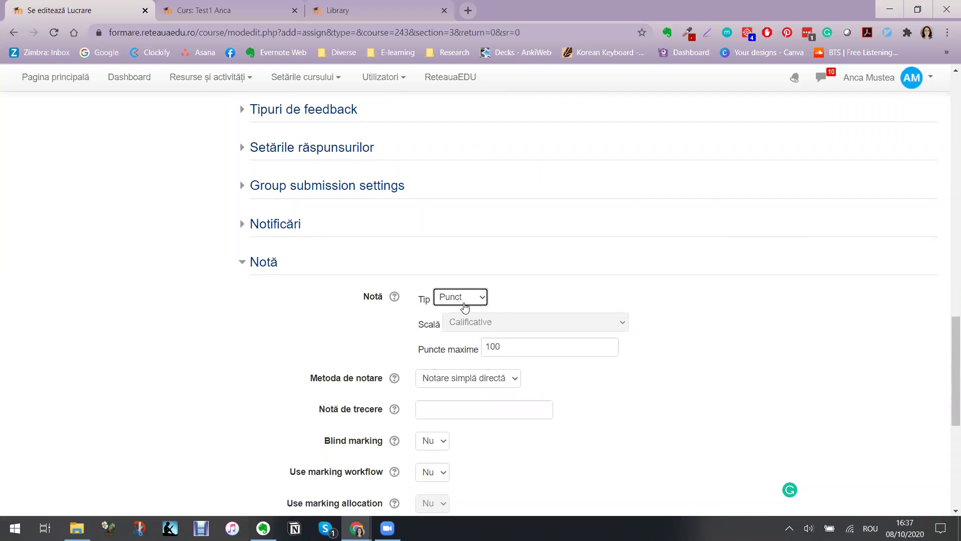
{"action": "left_click_drag", "start_coordinate": [509, 347], "coordinate": [478, 347]}
{"action": "type", "text": "1"}
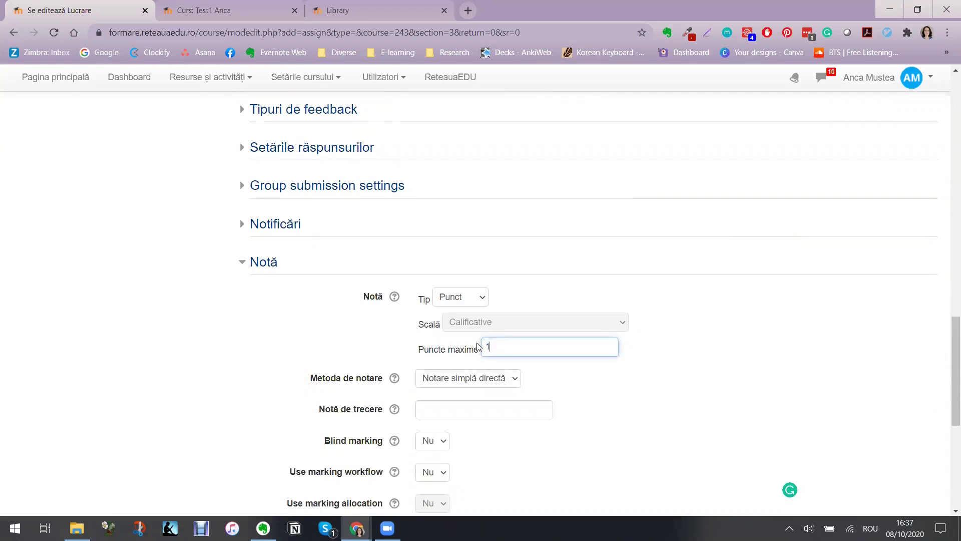
{"action": "left_click", "coordinate": [637, 420]}
Step: Set completion tracking to mark the activity complete when its conditions are met, and save and display the assignment
{"action": "scroll", "coordinate": [636, 400], "scroll_direction": "down", "scroll_amount": 7}
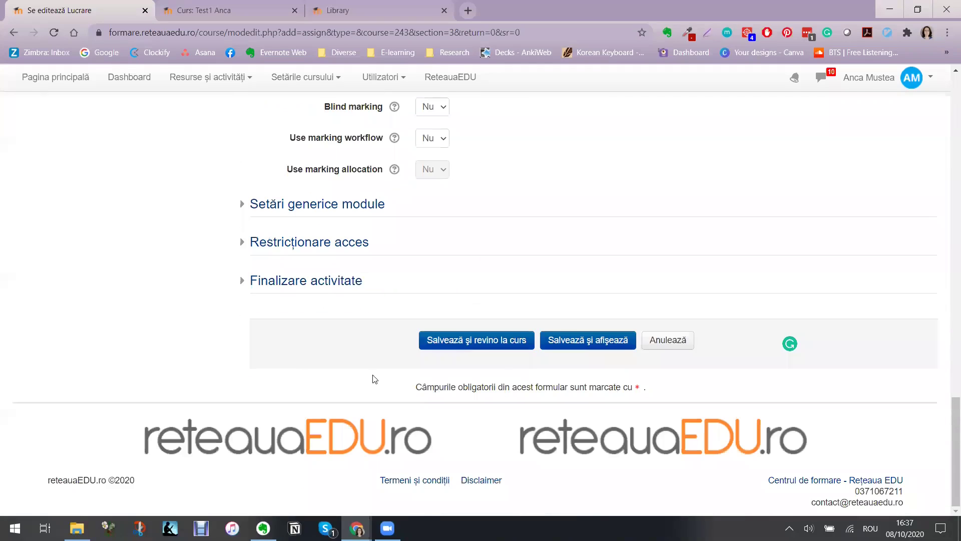
{"action": "left_click", "coordinate": [317, 283]}
{"action": "left_click", "coordinate": [449, 321]}
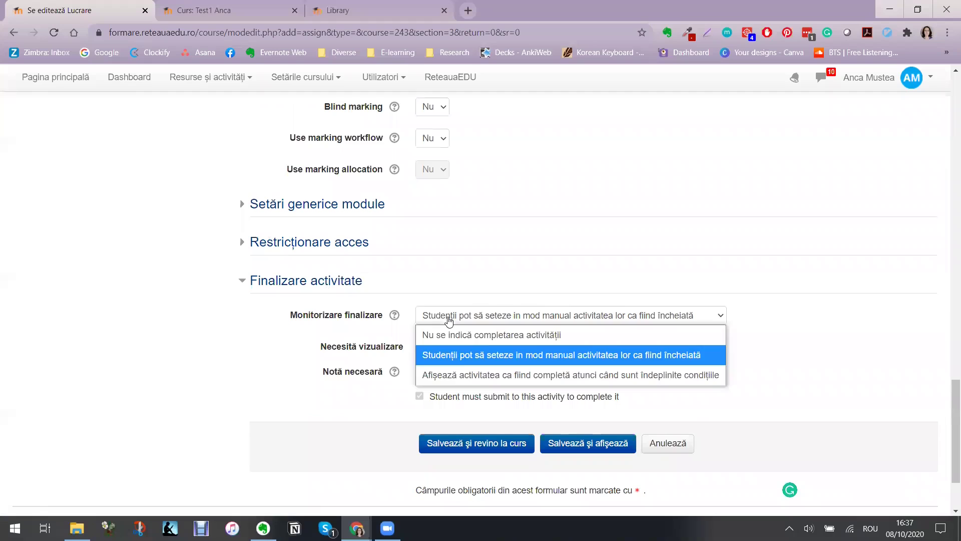
{"action": "left_click", "coordinate": [465, 375]}
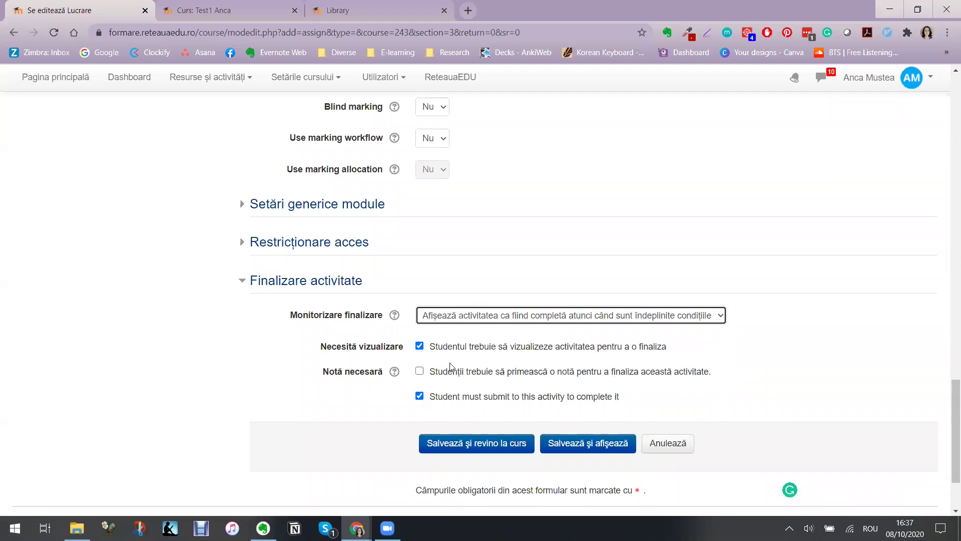
{"action": "left_click", "coordinate": [582, 441]}
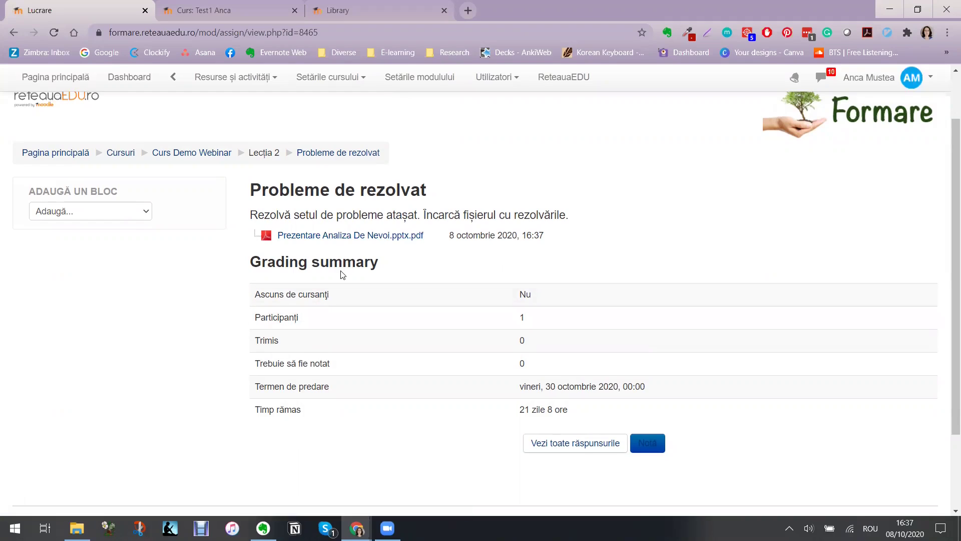
Step: Switch to the student's incognito window, reload the Jamboard assignment page and go to Lecția 2 of Curs Demo Webinar
{"action": "mouse_move", "coordinate": [357, 528]}
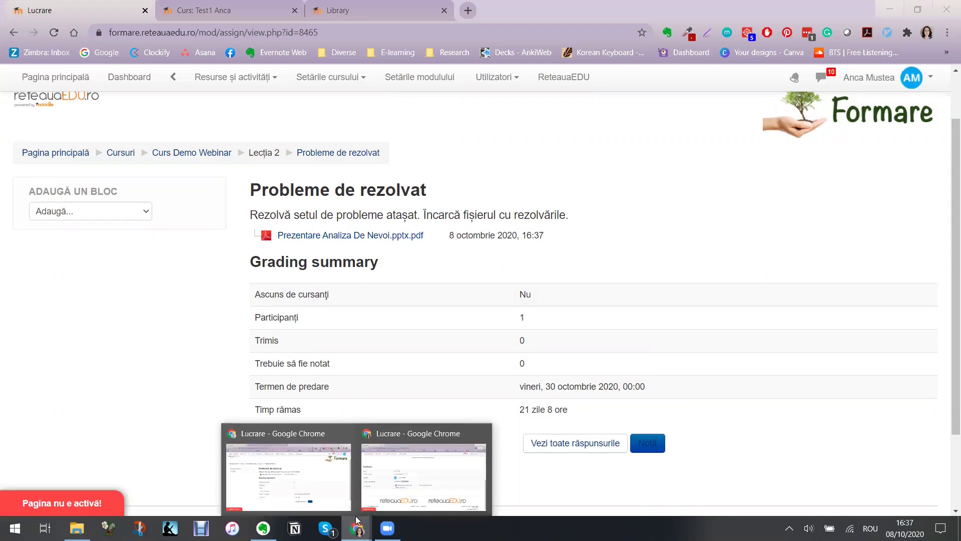
{"action": "left_click", "coordinate": [380, 480]}
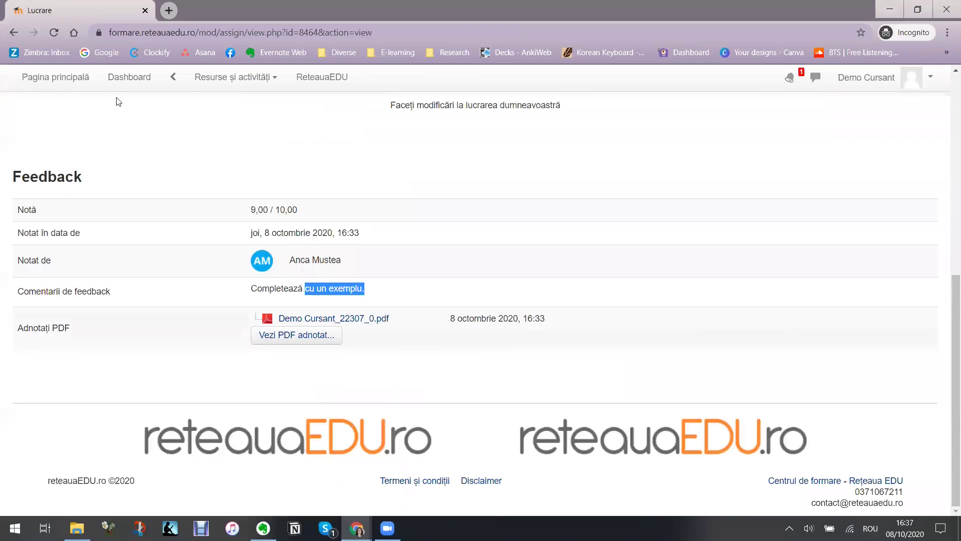
{"action": "left_click", "coordinate": [55, 36]}
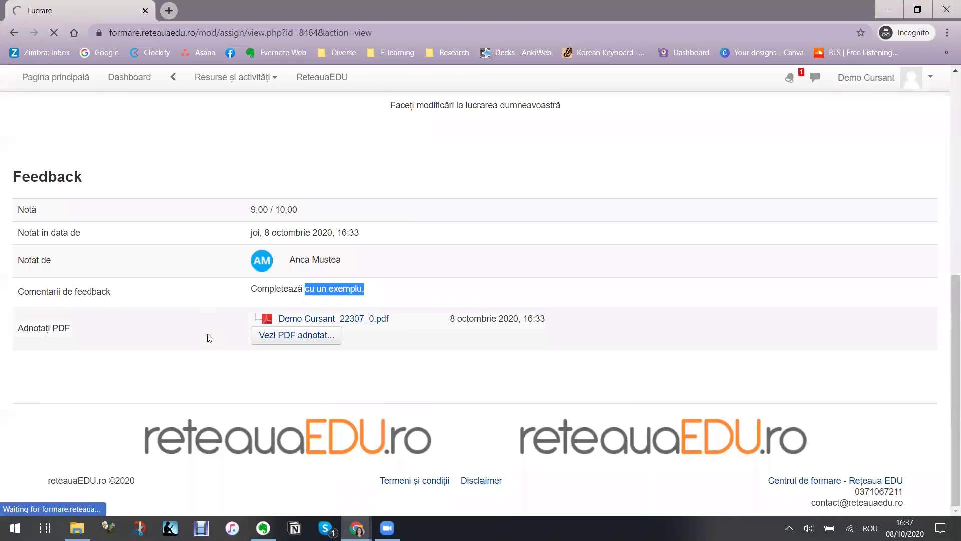
{"action": "scroll", "coordinate": [234, 319], "scroll_direction": "up", "scroll_amount": 5}
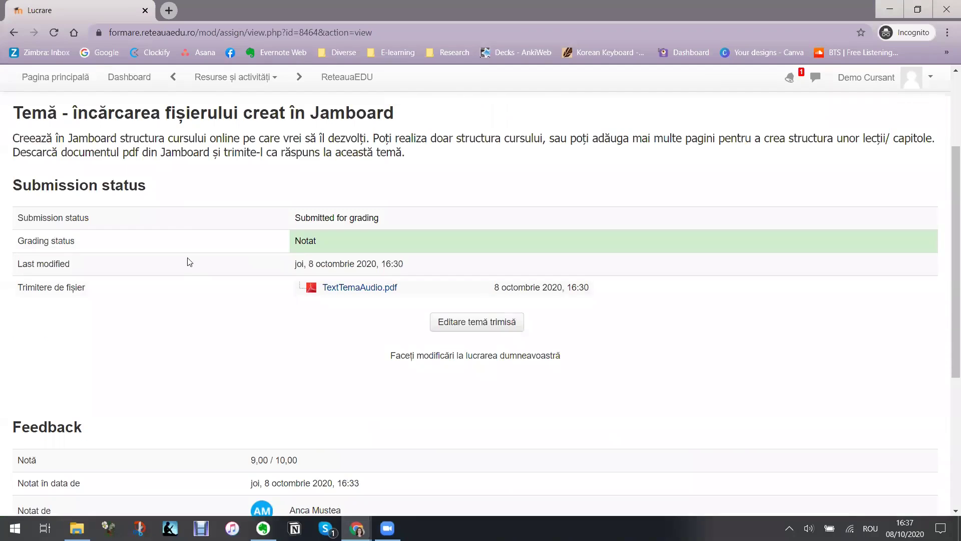
{"action": "scroll", "coordinate": [152, 191], "scroll_direction": "up", "scroll_amount": 2}
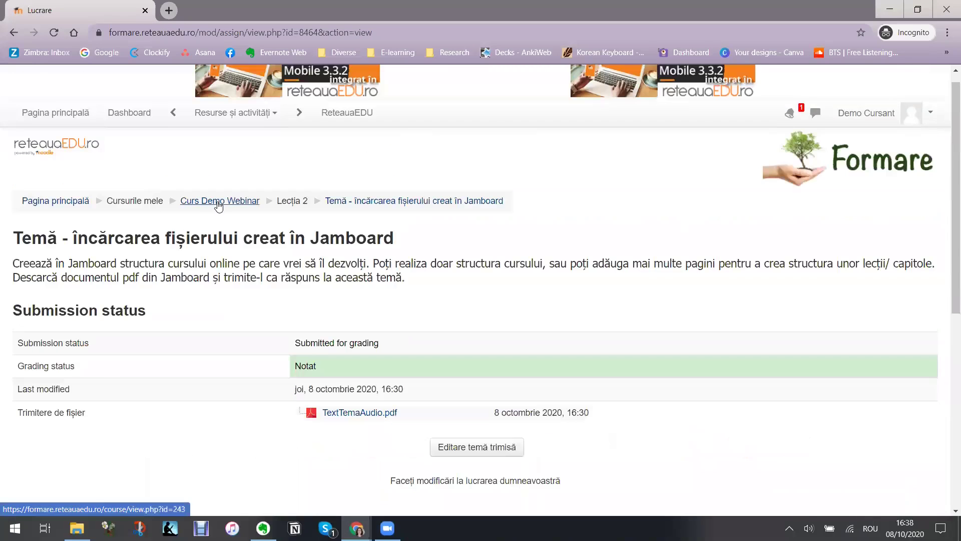
{"action": "scroll", "coordinate": [571, 325], "scroll_direction": "down", "scroll_amount": 5}
{"action": "scroll", "coordinate": [575, 360], "scroll_direction": "down", "scroll_amount": 1}
{"action": "scroll", "coordinate": [572, 404], "scroll_direction": "up", "scroll_amount": 8}
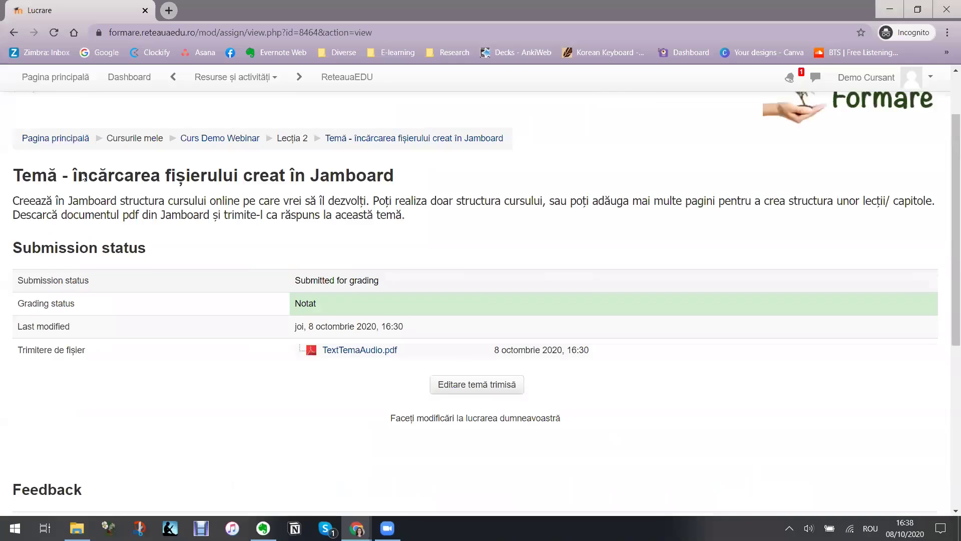
{"action": "left_click", "coordinate": [193, 215]}
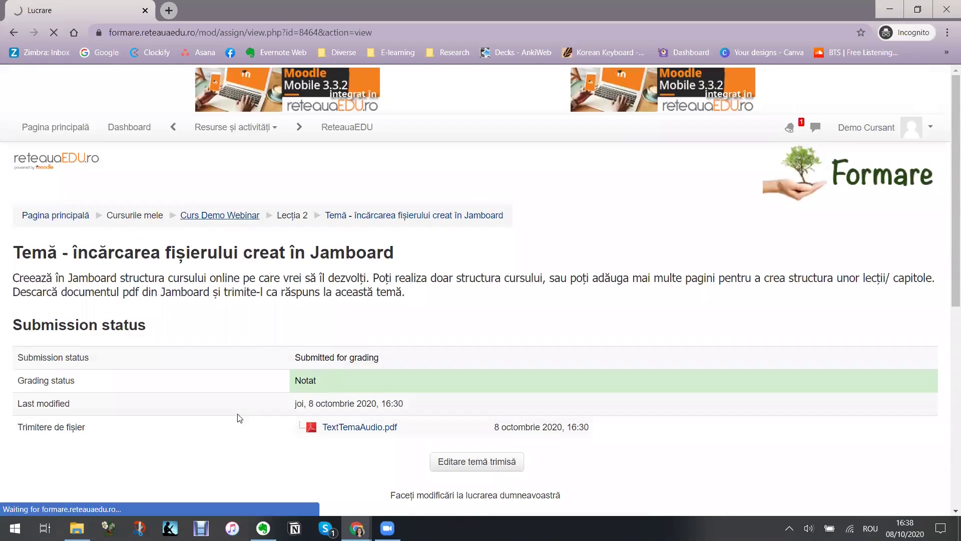
{"action": "scroll", "coordinate": [317, 409], "scroll_direction": "down", "scroll_amount": 20}
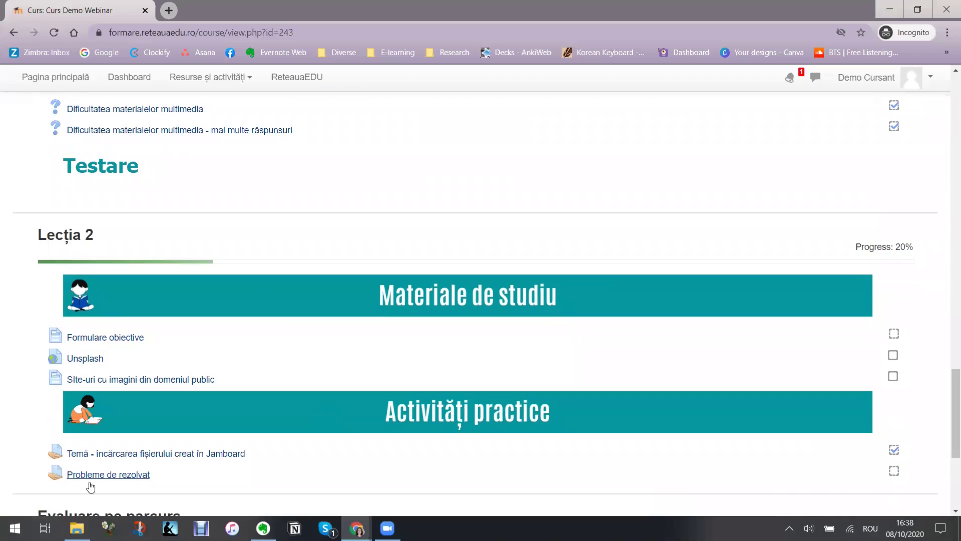
Step: Open the Probleme de rezolvat assignment as the student and try out downloading its attached PDF without saving it
{"action": "left_click", "coordinate": [112, 474]}
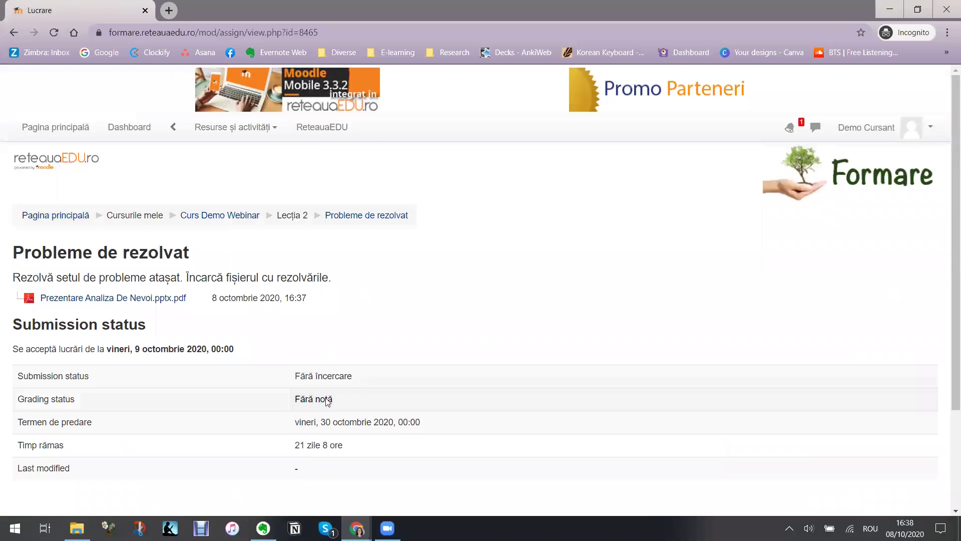
{"action": "left_click", "coordinate": [75, 298]}
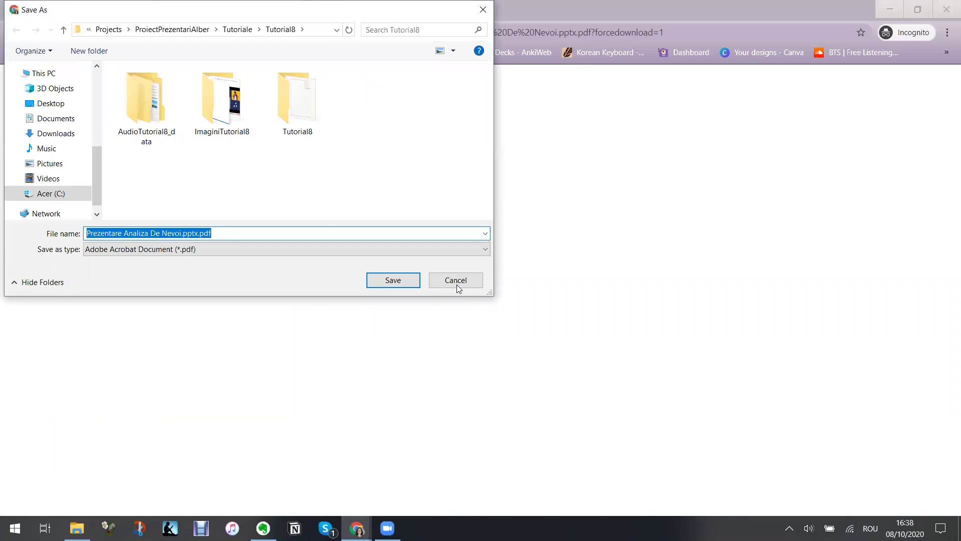
{"action": "left_click", "coordinate": [456, 281]}
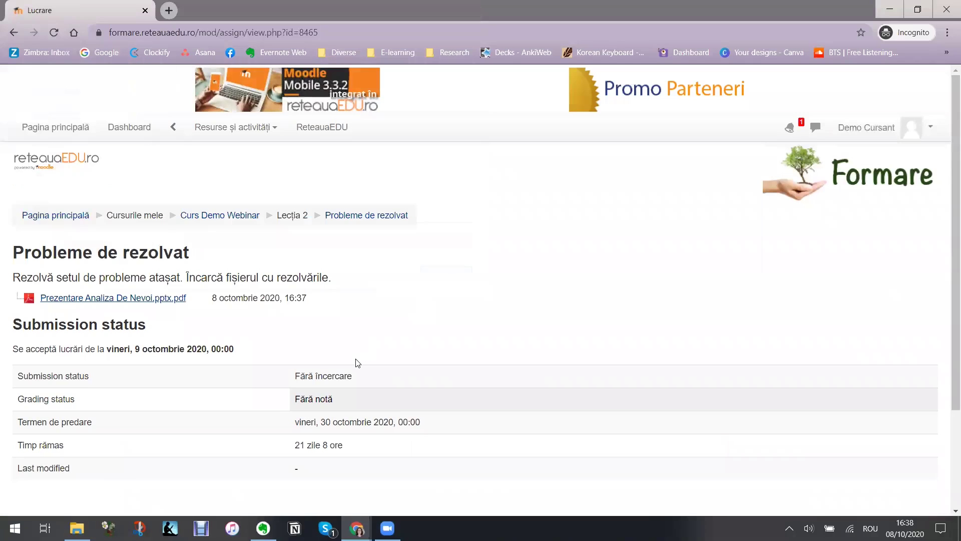
Step: Return to Curs Demo Webinar as the student and check the completion boxes of the Lecția 2 activities
{"action": "left_click", "coordinate": [223, 220]}
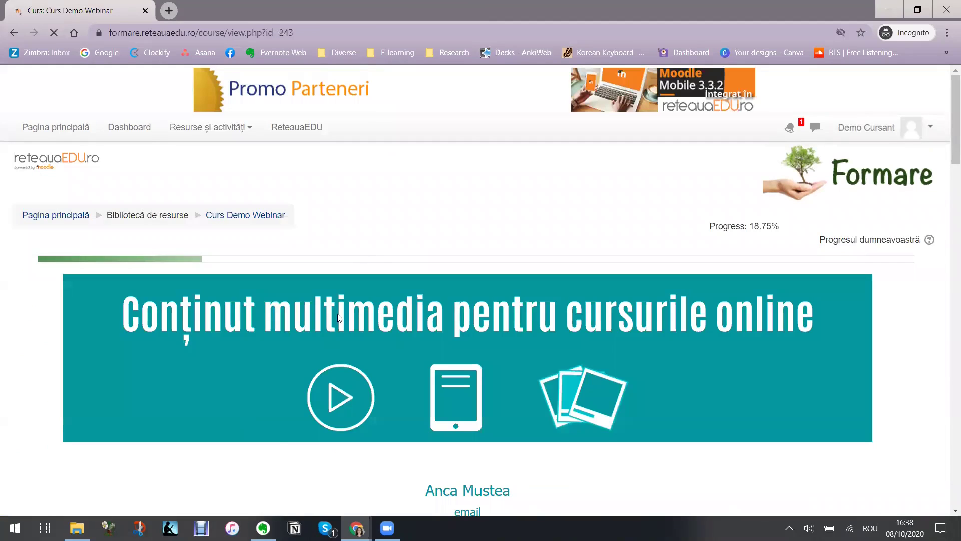
{"action": "scroll", "coordinate": [333, 306], "scroll_direction": "down", "scroll_amount": 20}
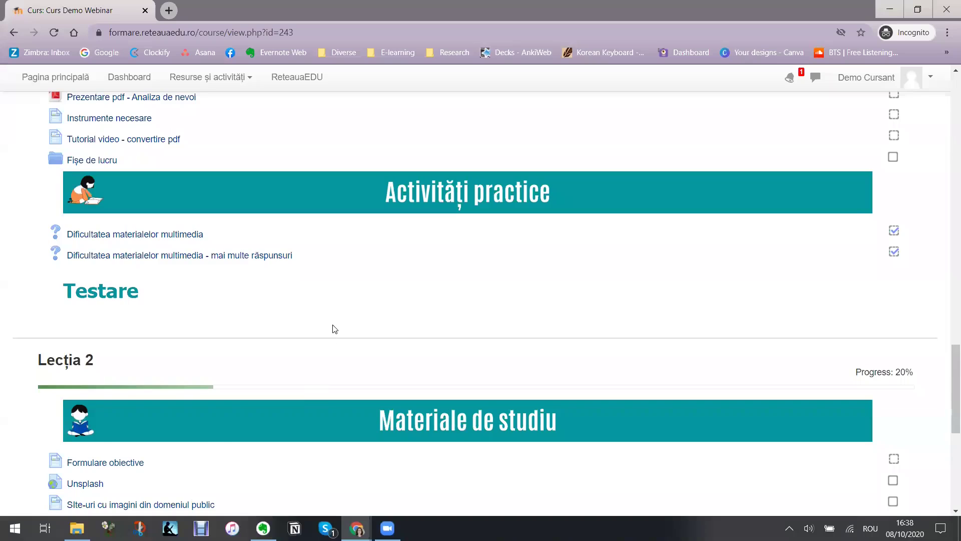
{"action": "scroll", "coordinate": [332, 325], "scroll_direction": "down", "scroll_amount": 8}
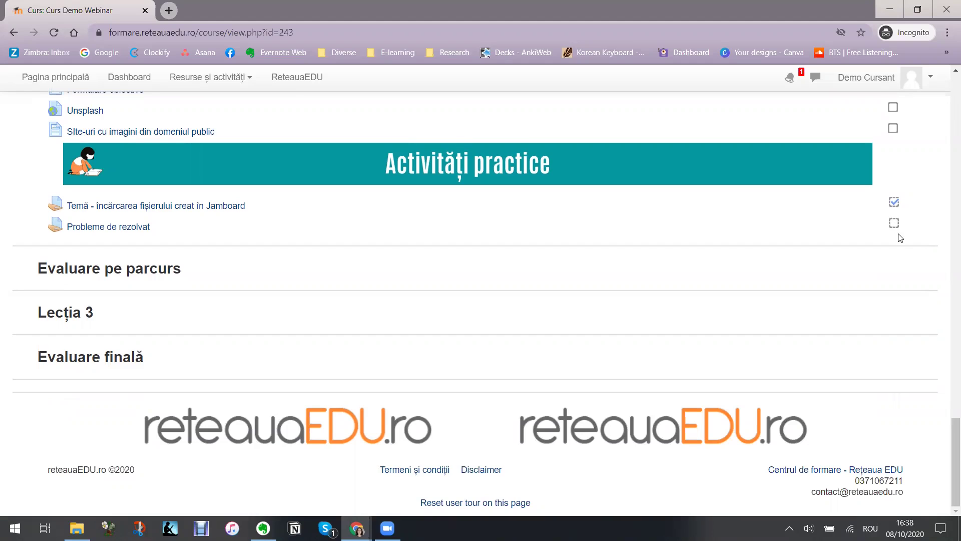
{"action": "scroll", "coordinate": [892, 246], "scroll_direction": "up", "scroll_amount": 6}
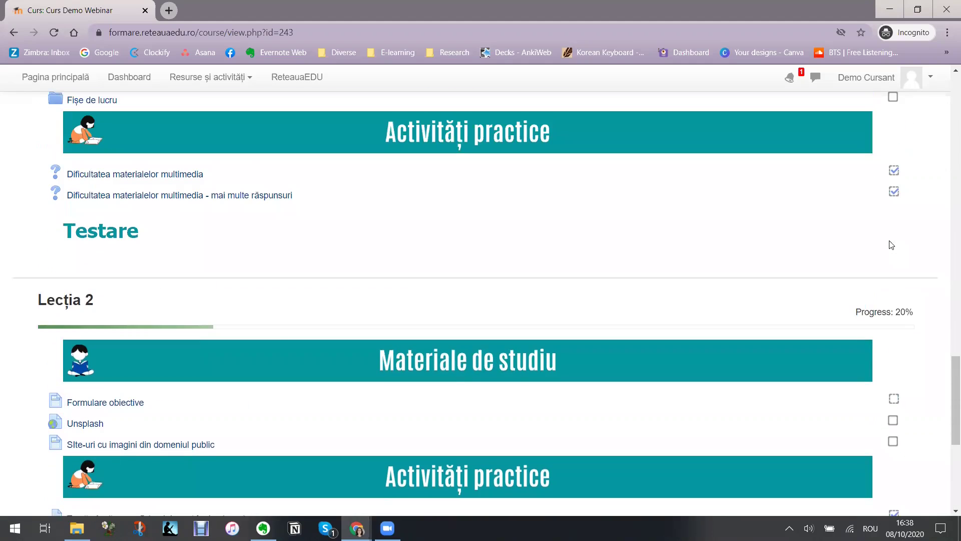
Step: Switch back to the teacher's browser window and go to Lecția 2 of Curs Demo Webinar
{"action": "mouse_move", "coordinate": [356, 528]}
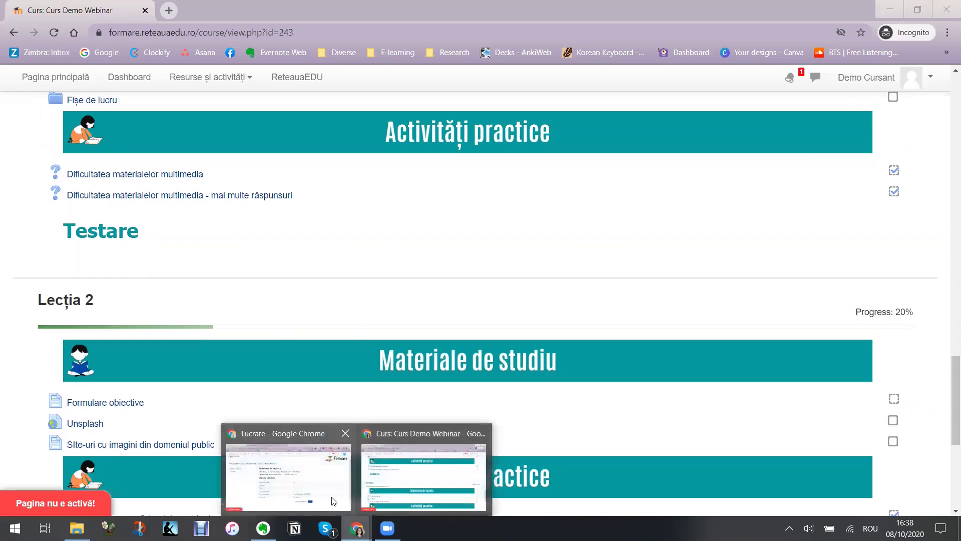
{"action": "left_click", "coordinate": [300, 488]}
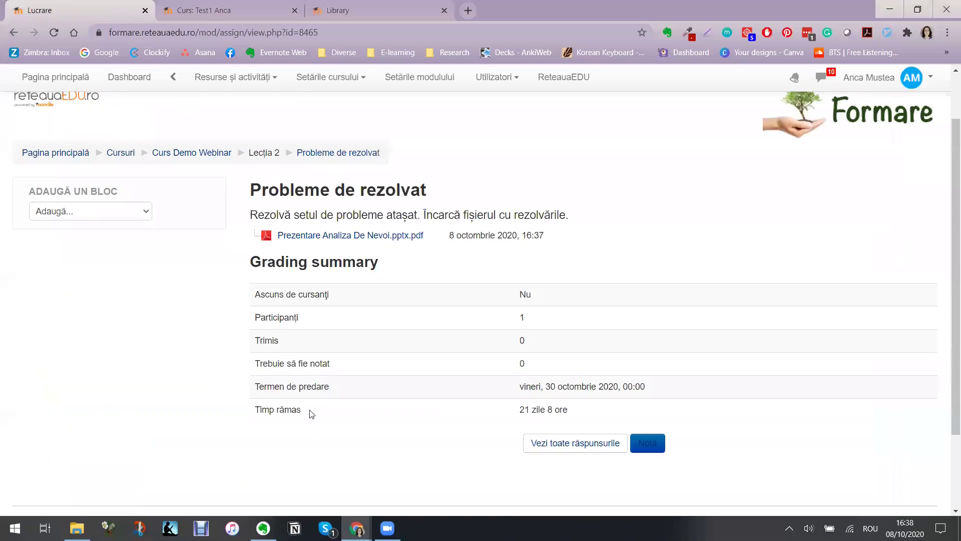
{"action": "left_click", "coordinate": [197, 152]}
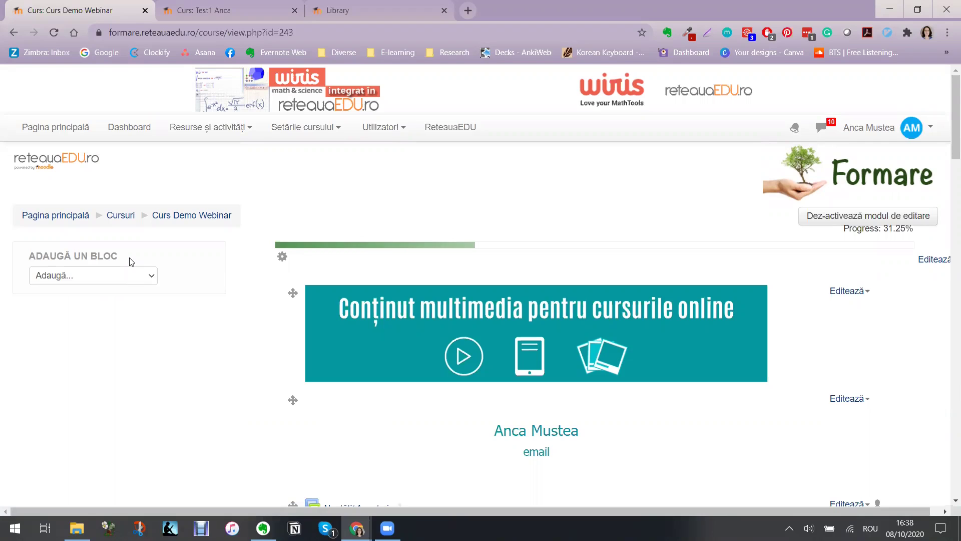
{"action": "scroll", "coordinate": [56, 275], "scroll_direction": "down", "scroll_amount": 18}
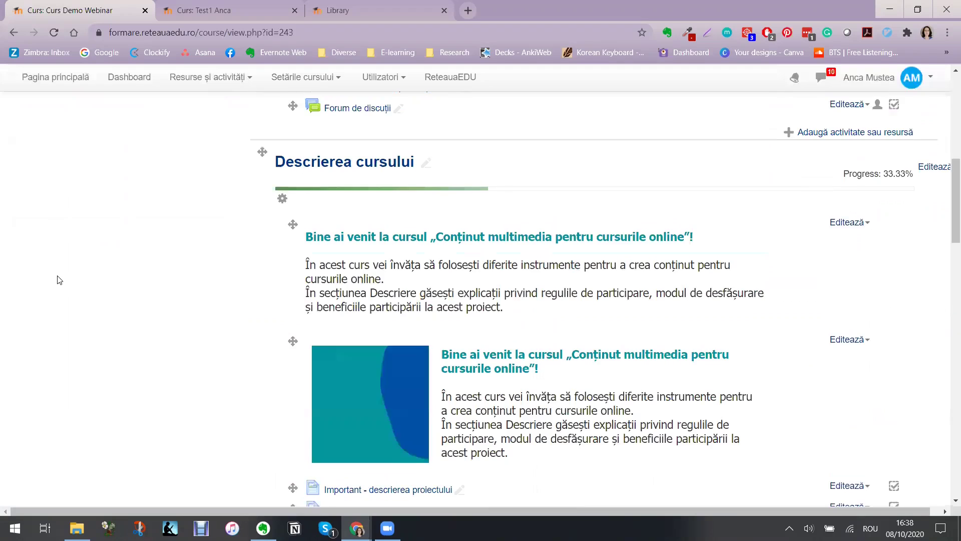
{"action": "scroll", "coordinate": [59, 280], "scroll_direction": "down", "scroll_amount": 8}
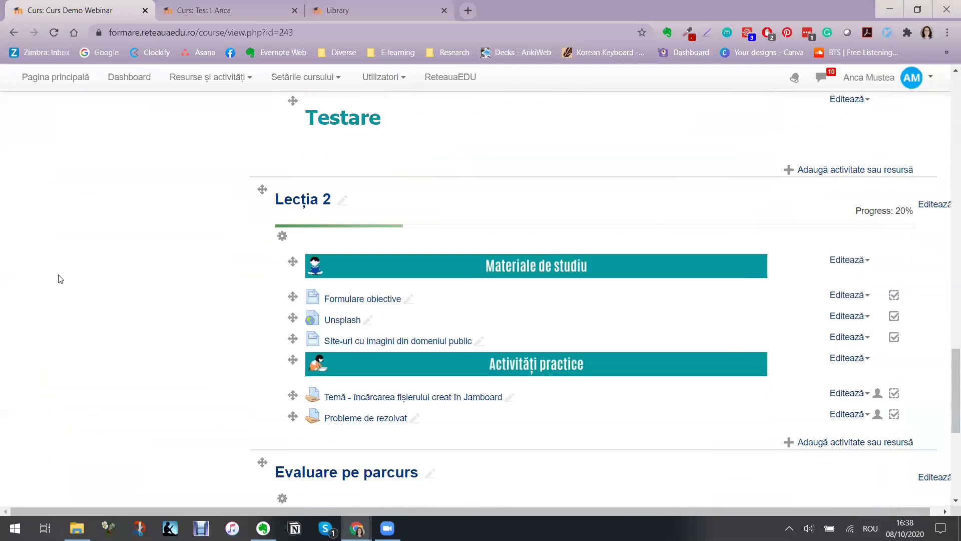
{"action": "scroll", "coordinate": [59, 279], "scroll_direction": "down", "scroll_amount": 3}
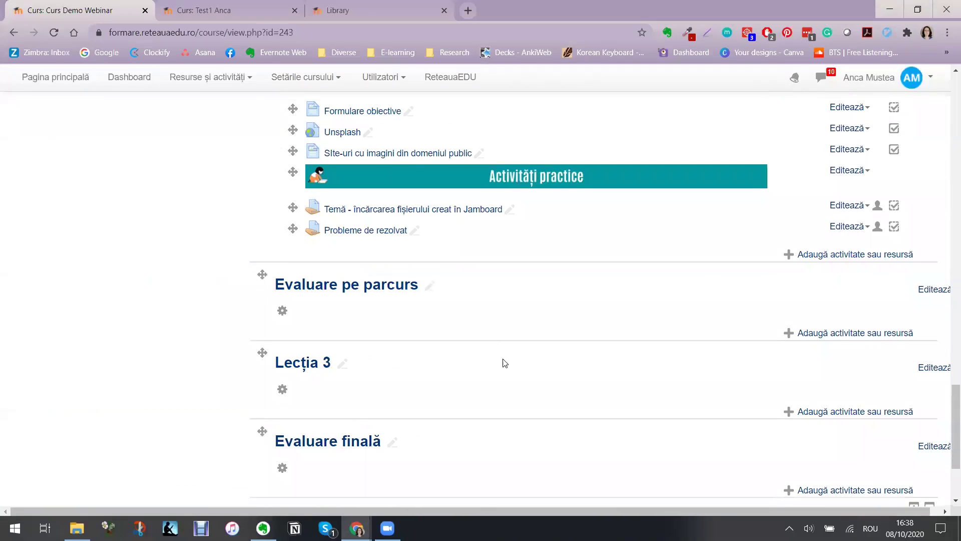
Step: Start adding a new Lucrare activity to Lecția 2
{"action": "left_click", "coordinate": [821, 255]}
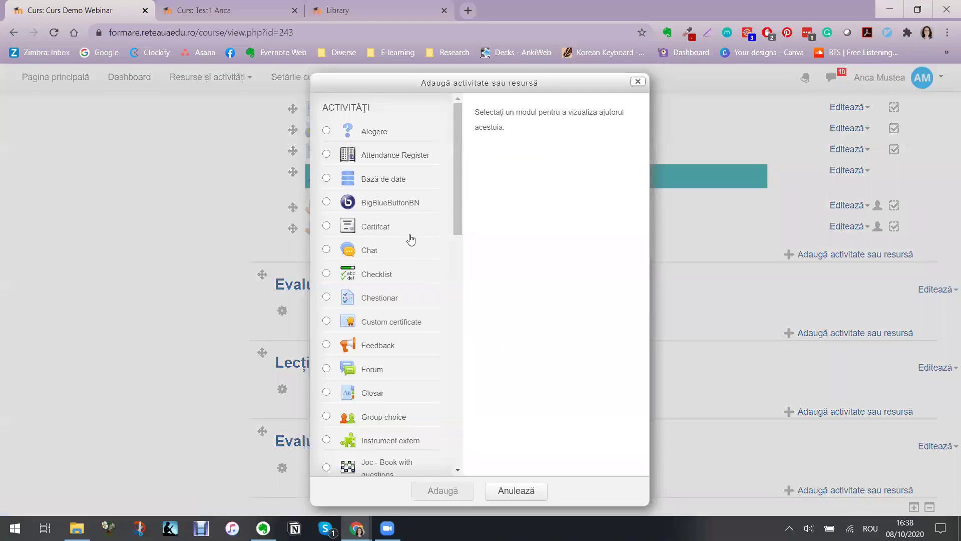
{"action": "scroll", "coordinate": [427, 236], "scroll_direction": "down", "scroll_amount": 5}
{"action": "scroll", "coordinate": [394, 260], "scroll_direction": "up", "scroll_amount": 5}
{"action": "scroll", "coordinate": [395, 260], "scroll_direction": "down", "scroll_amount": 9}
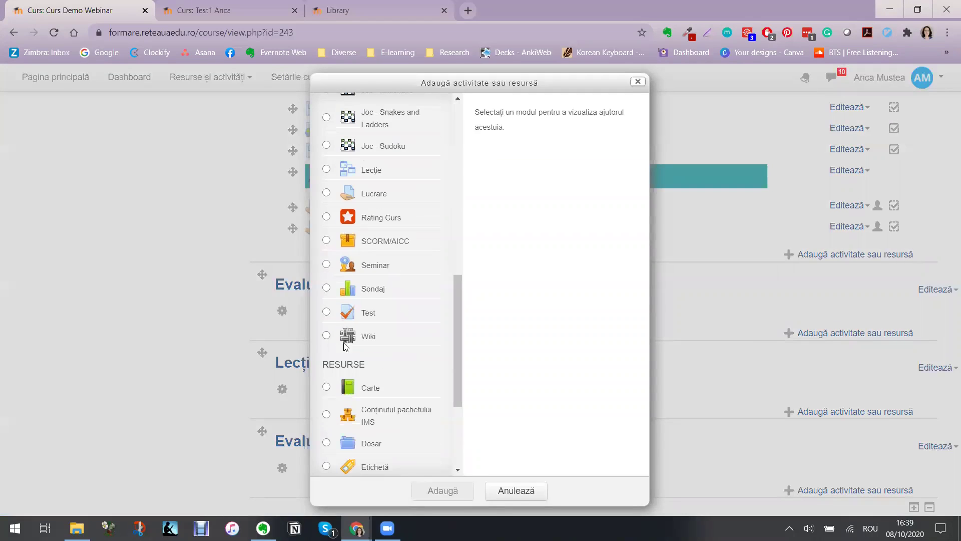
{"action": "left_click", "coordinate": [368, 196]}
{"action": "left_click", "coordinate": [440, 490]}
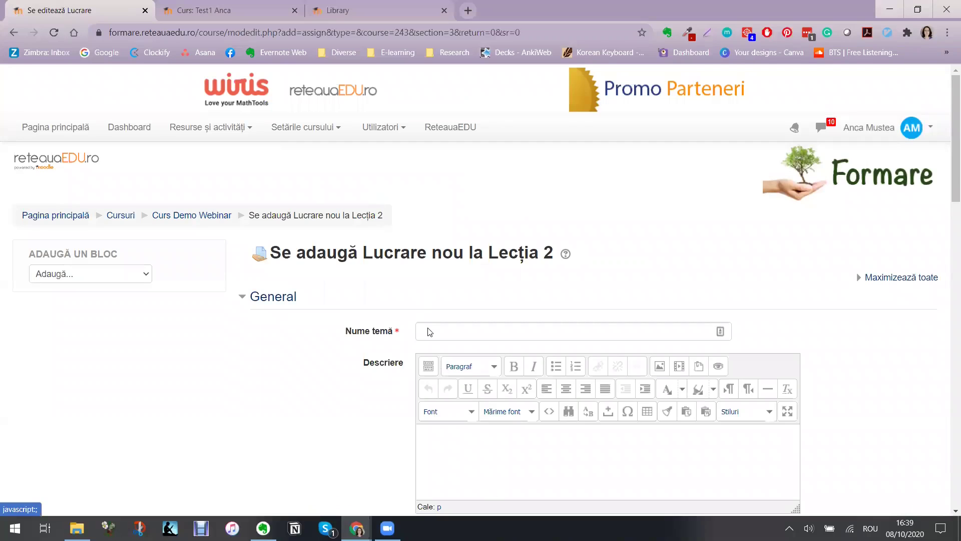
Step: Copy the heading "Temă - link spre fișierul audio" from the Evernote webinar note and paste it as the new assignment's name
{"action": "scroll", "coordinate": [439, 373], "scroll_direction": "down", "scroll_amount": 3}
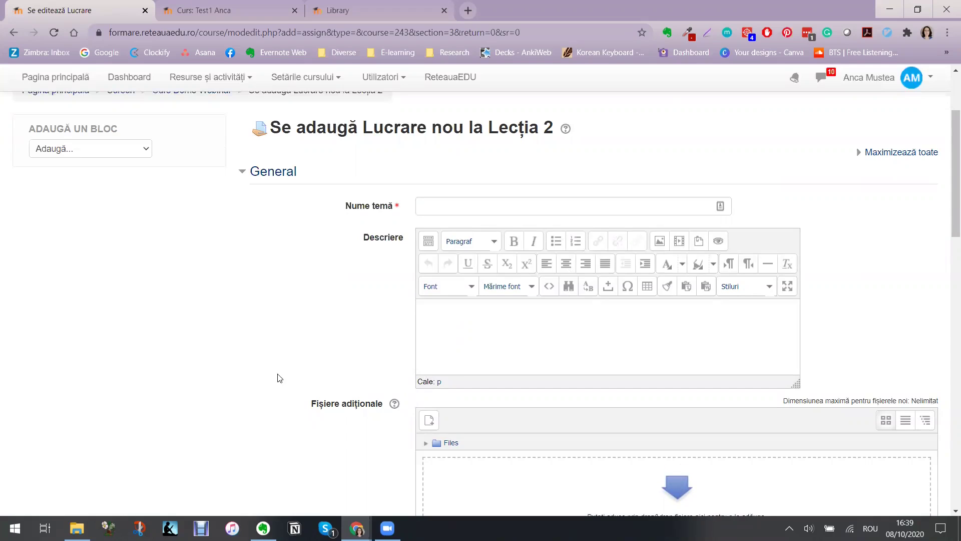
{"action": "left_click", "coordinate": [264, 528]}
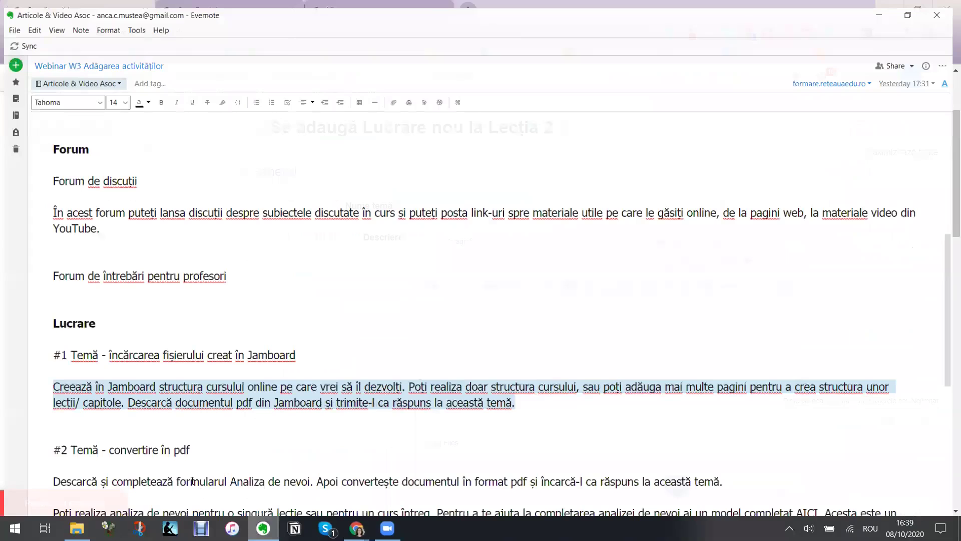
{"action": "scroll", "coordinate": [182, 460], "scroll_direction": "down", "scroll_amount": 7}
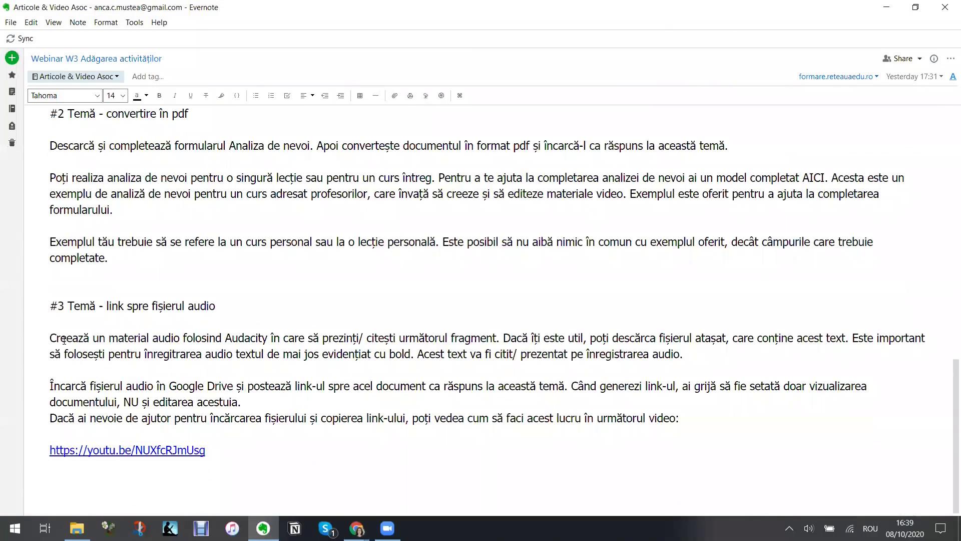
{"action": "left_click_drag", "start_coordinate": [68, 306], "coordinate": [219, 302]}
{"action": "key", "text": "ctrl+c"}
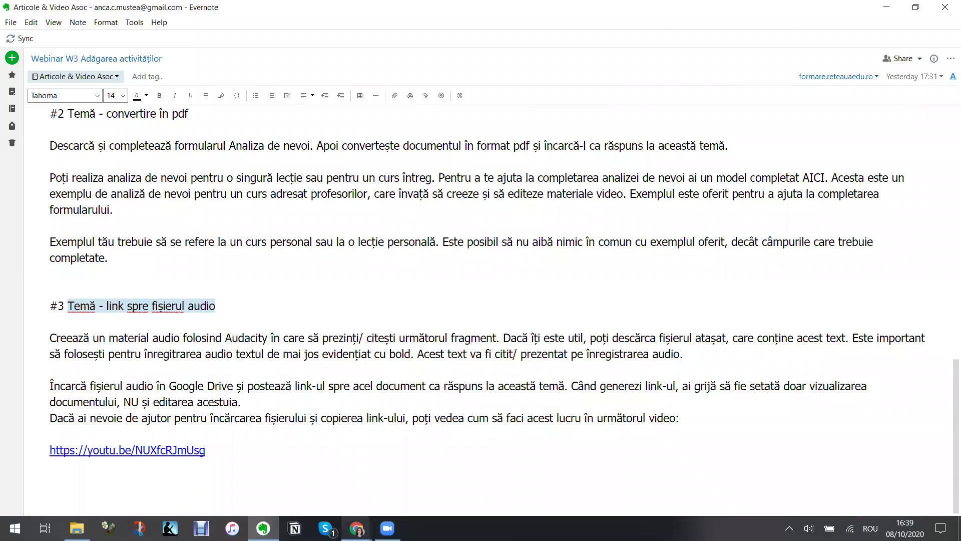
{"action": "mouse_move", "coordinate": [357, 528]}
{"action": "left_click", "coordinate": [395, 449]}
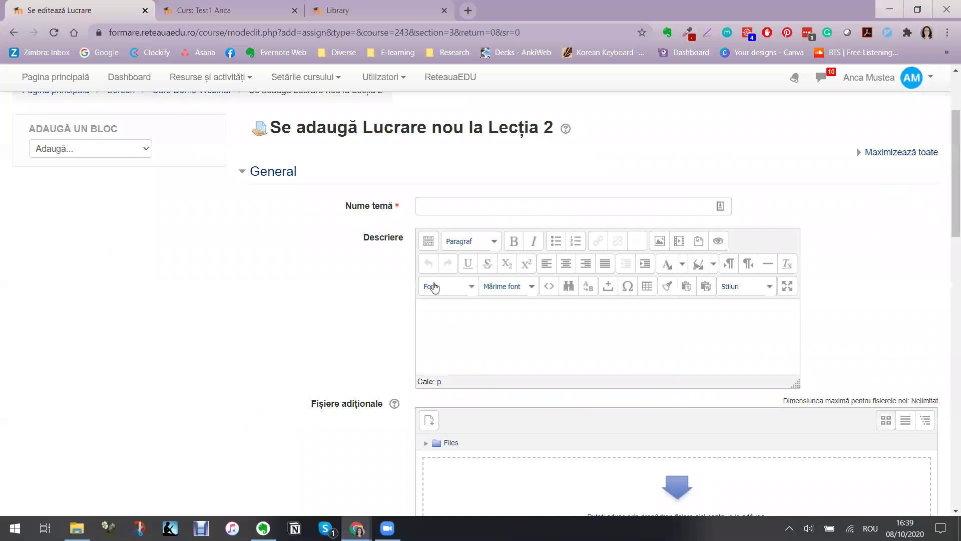
{"action": "left_click", "coordinate": [437, 201]}
{"action": "key", "text": "ctrl+v"}
Step: Copy the three instruction paragraphs of Temă #3 from the Evernote note into the assignment's description
{"action": "left_click", "coordinate": [476, 324]}
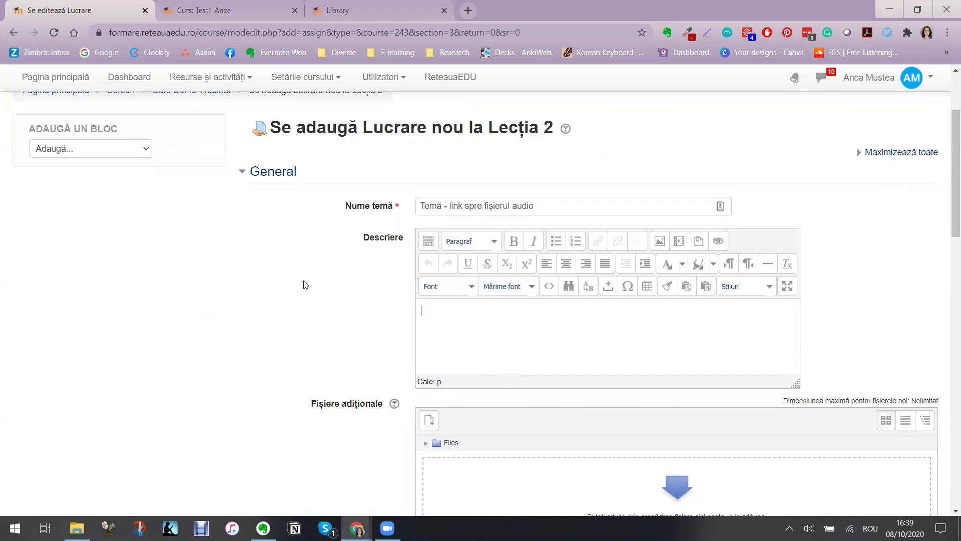
{"action": "left_click", "coordinate": [357, 526]}
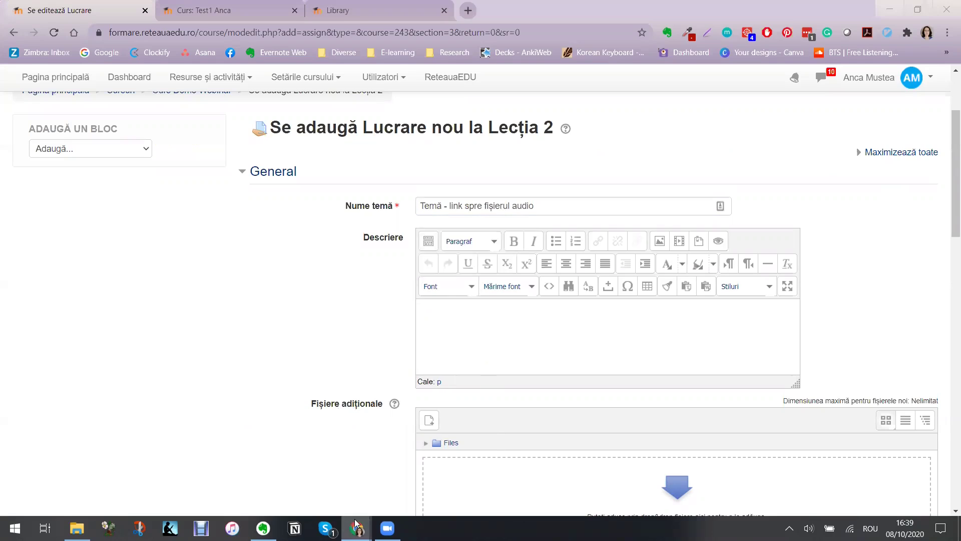
{"action": "left_click", "coordinate": [254, 520]}
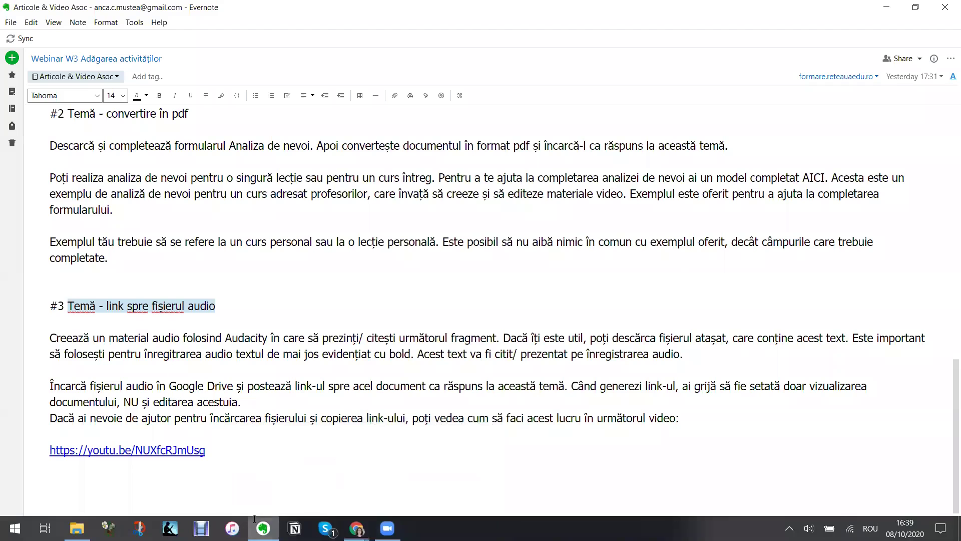
{"action": "left_click_drag", "start_coordinate": [49, 338], "coordinate": [682, 424]}
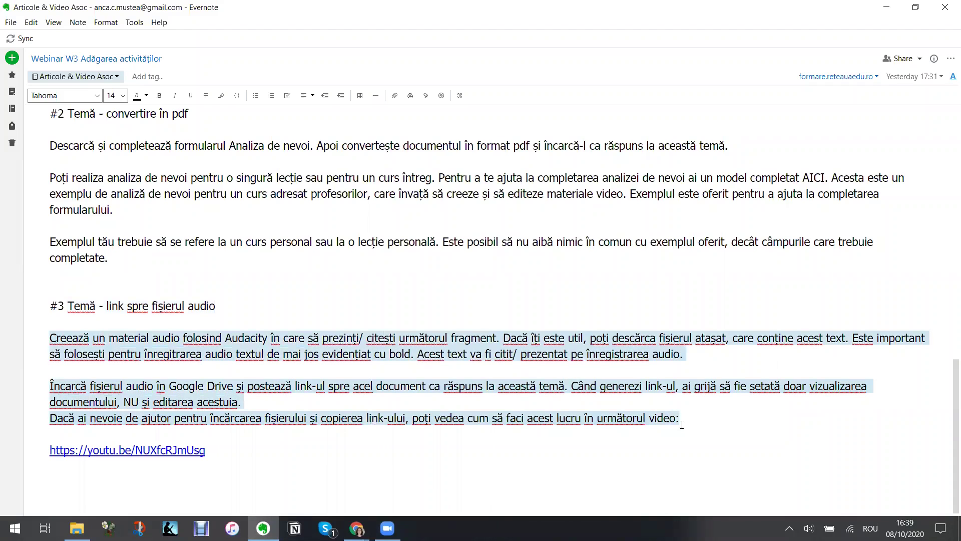
{"action": "mouse_move", "coordinate": [356, 526]}
{"action": "left_click", "coordinate": [426, 458]}
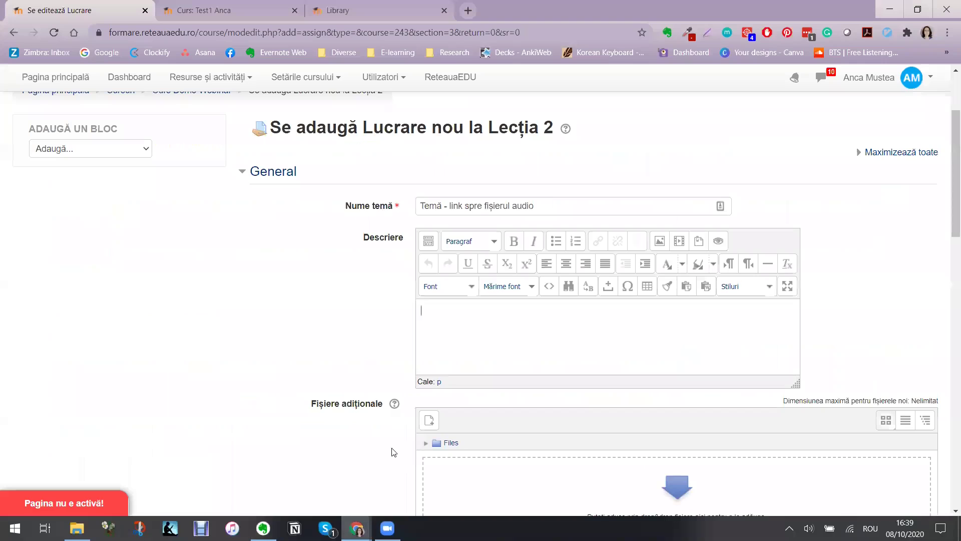
{"action": "left_click", "coordinate": [453, 341]}
{"action": "type", "text": "Încarcă fișierul audio în Google Drive și postează link-ul spre acel document ca răspuns la această temă. Când generezi link-ul, ai grijă să fie setată doar vizualizarea documentului, NU și editarea acestuia.\\nDacă ai nevoie de ajutor pentru încărcarea fișierului și copierea link-ului, poți vedea cum să faci acest lucru în următorul video:"}
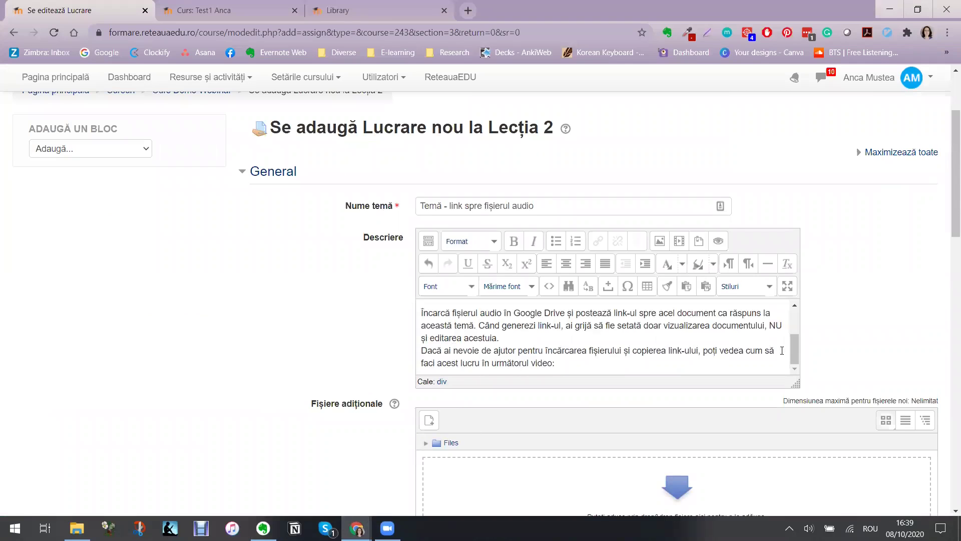
Step: Enlarge the description editor and insert an empty line before the paragraph starting "Dacă ai nevoie de ajutor"
{"action": "left_click_drag", "start_coordinate": [795, 384], "coordinate": [916, 470]}
{"action": "left_click", "coordinate": [758, 367]}
{"action": "key", "text": "Return"}
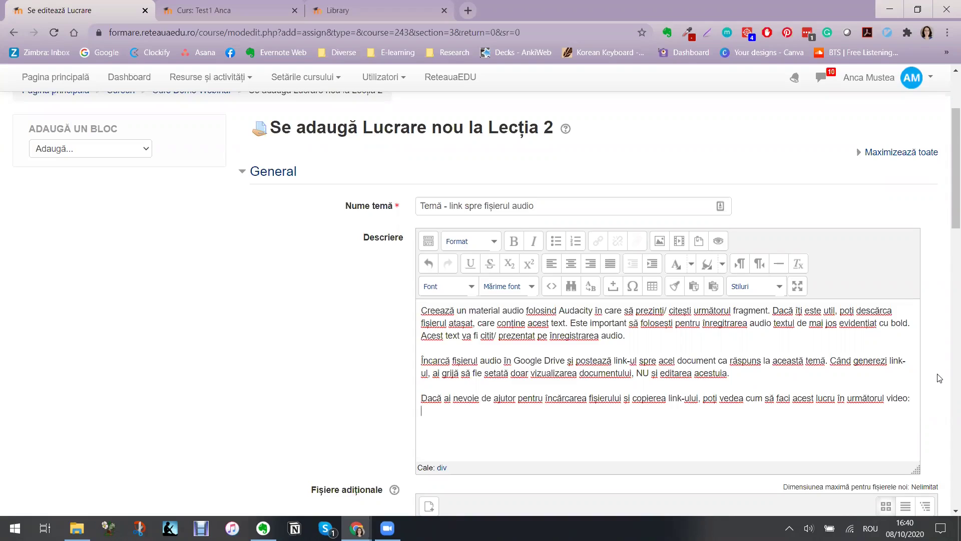
Step: Set the entire description text to font size 5 (18pt)
{"action": "key", "text": "ctrl+a"}
{"action": "left_click", "coordinate": [526, 286]}
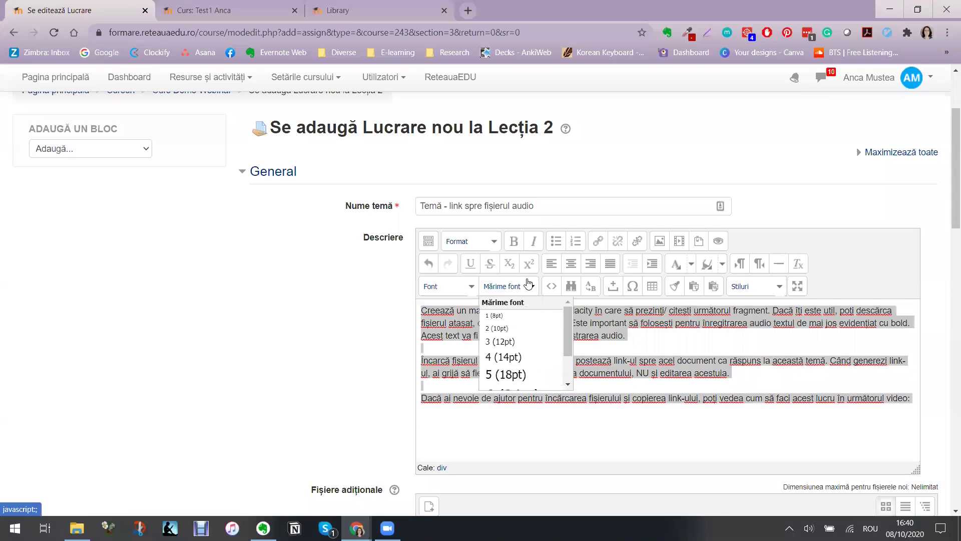
{"action": "left_click", "coordinate": [511, 373]}
{"action": "left_click", "coordinate": [461, 435]}
{"action": "scroll", "coordinate": [460, 435], "scroll_direction": "down", "scroll_amount": 2}
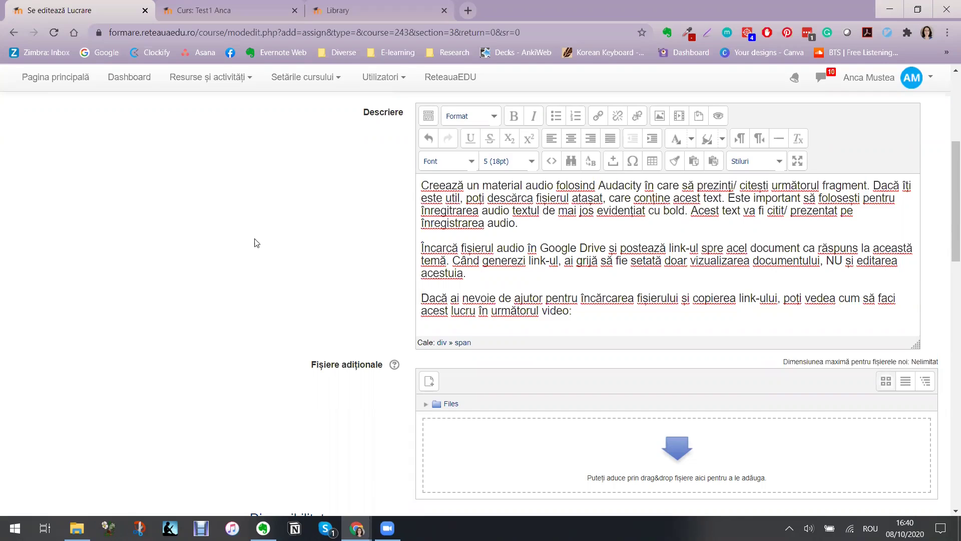
Step: Open the YouTube video linked under Temă #3 in the Evernote note, pause it and copy its embed code
{"action": "left_click", "coordinate": [263, 528]}
{"action": "left_click", "coordinate": [159, 455]}
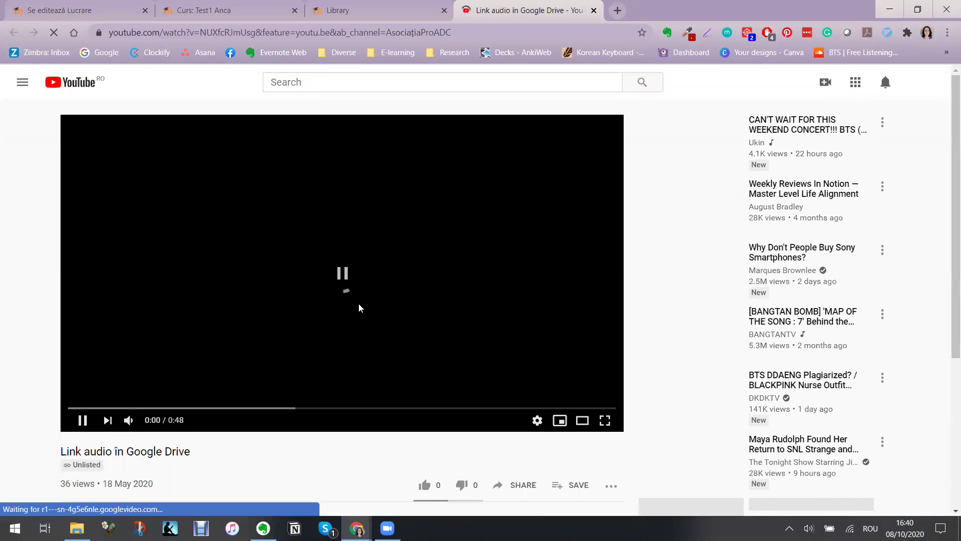
{"action": "left_click", "coordinate": [359, 305]}
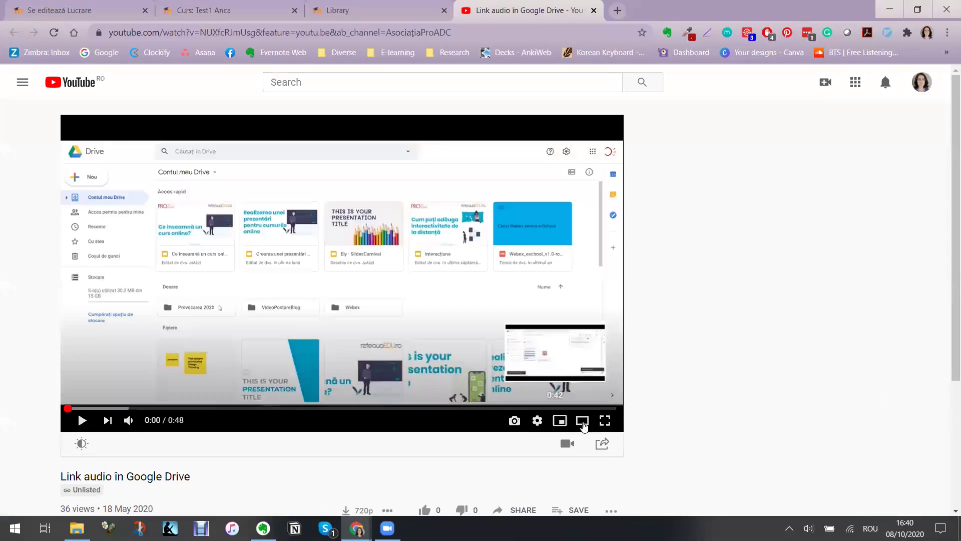
{"action": "left_click", "coordinate": [520, 510]}
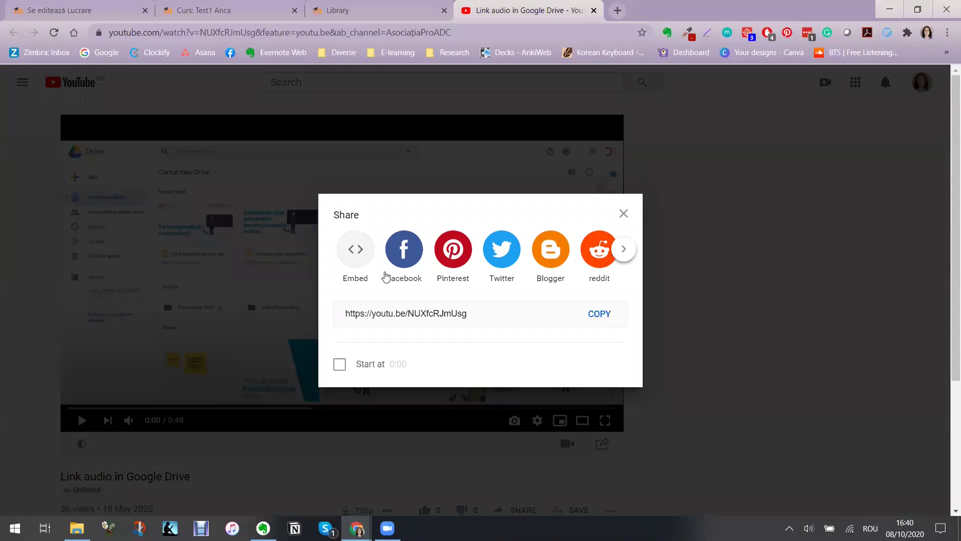
{"action": "left_click", "coordinate": [355, 249]}
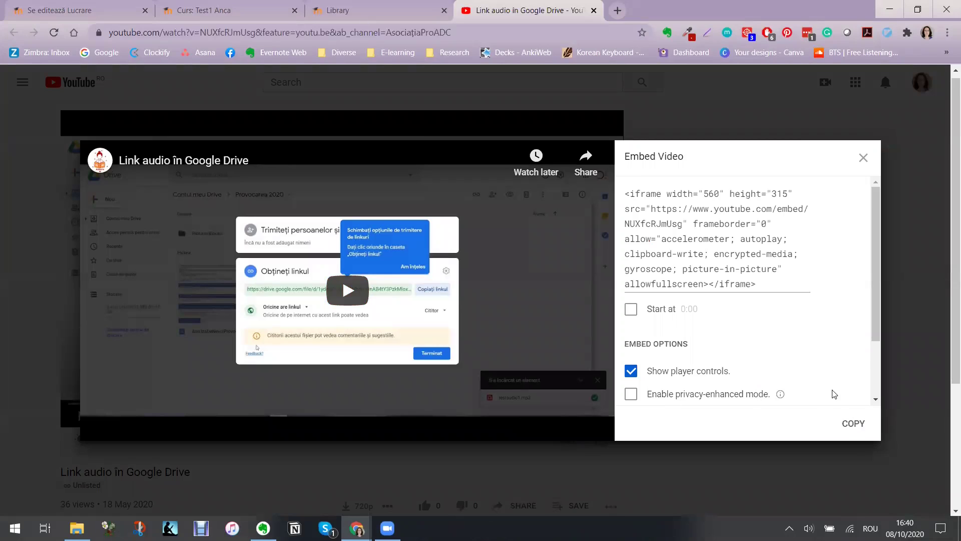
{"action": "left_click", "coordinate": [852, 424]}
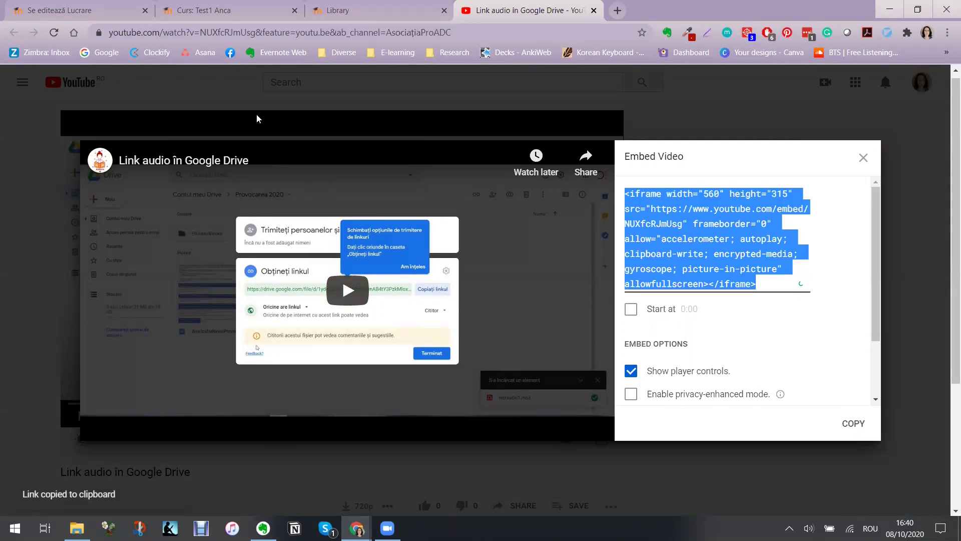
Step: Return to the Lucrare editing form and add two empty lines at the end of the description
{"action": "left_click", "coordinate": [186, 11]}
{"action": "left_click", "coordinate": [335, 10]}
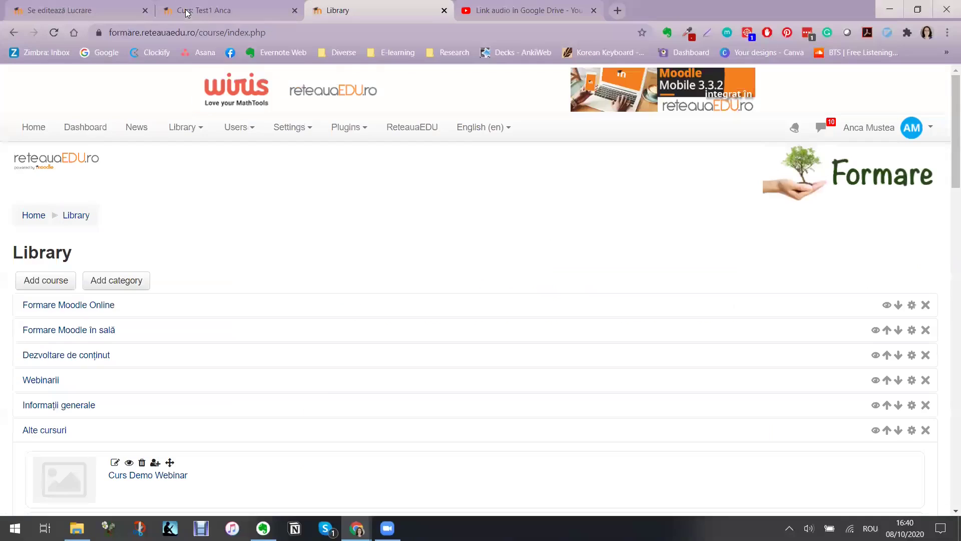
{"action": "left_click", "coordinate": [62, 15]}
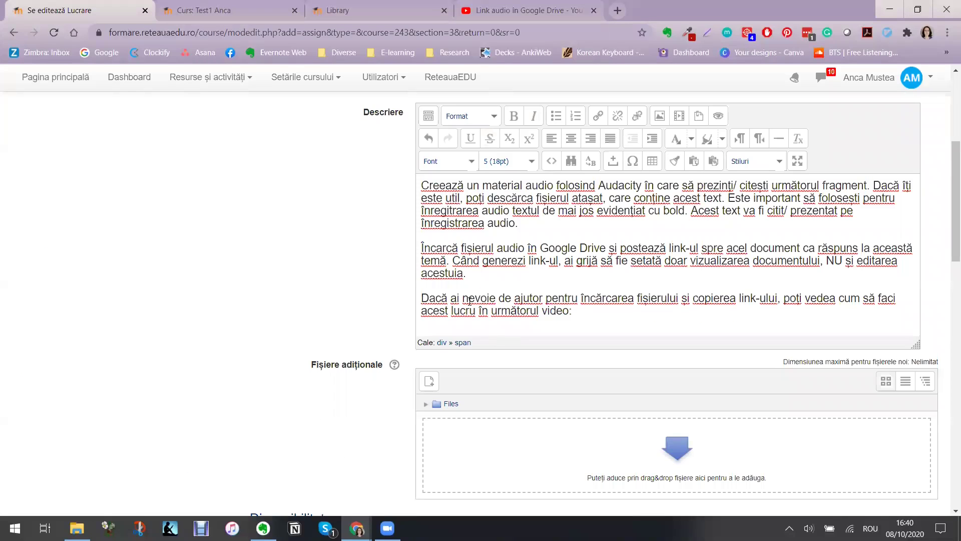
{"action": "scroll", "coordinate": [498, 339], "scroll_direction": "up", "scroll_amount": 1}
{"action": "key", "text": "Return"}
{"action": "key", "text": "Return"}
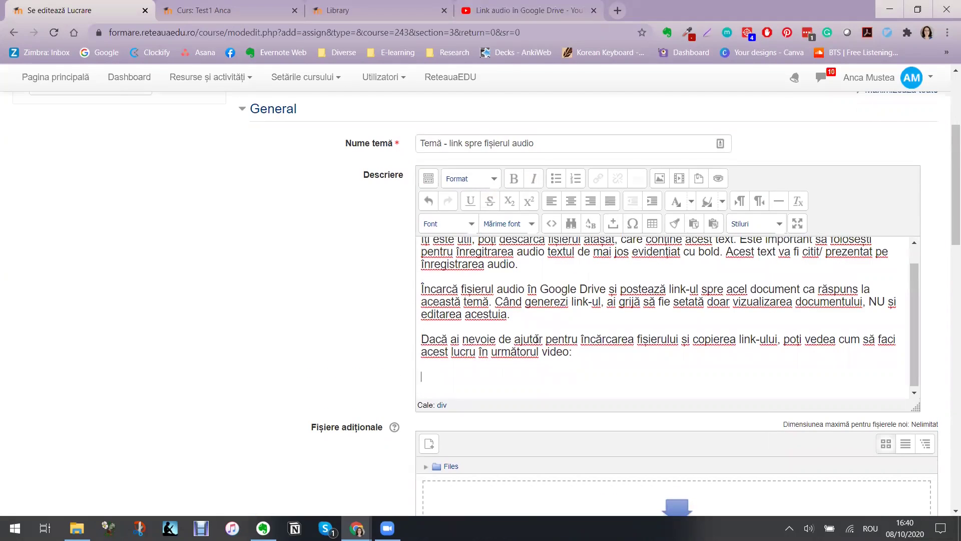
Step: Paste the video's iframe embed code at the end of the description's HTML source, update it and review the embedded video
{"action": "left_click", "coordinate": [545, 228]}
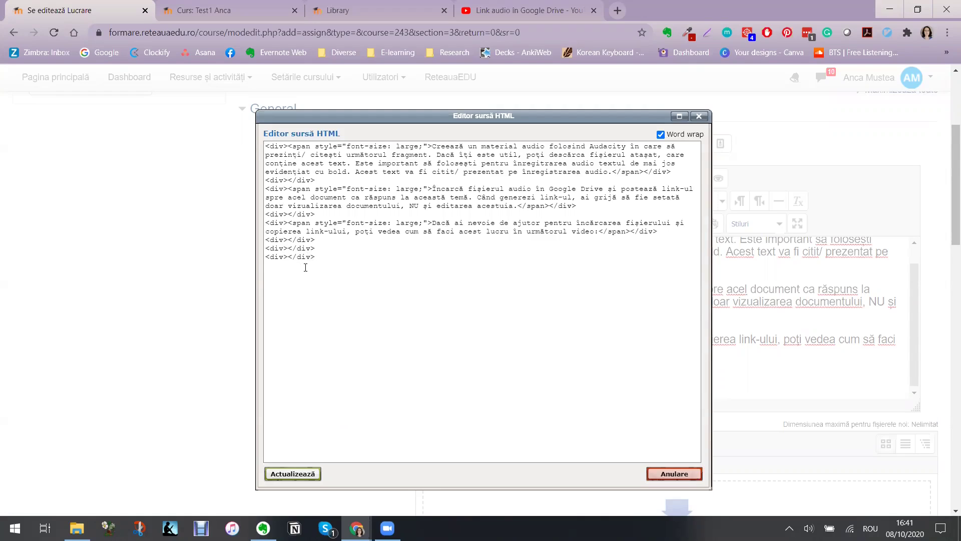
{"action": "key", "text": "ctrl+v"}
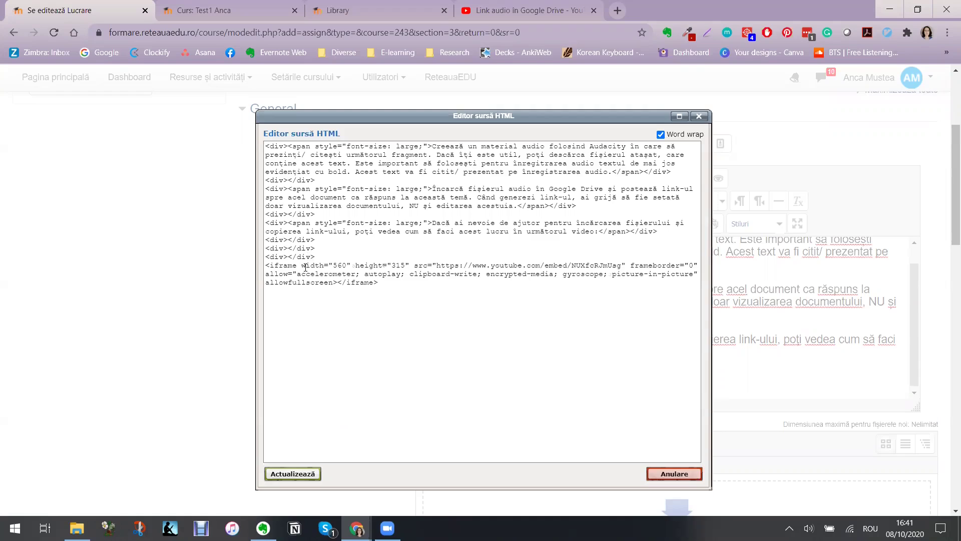
{"action": "left_click", "coordinate": [287, 474]}
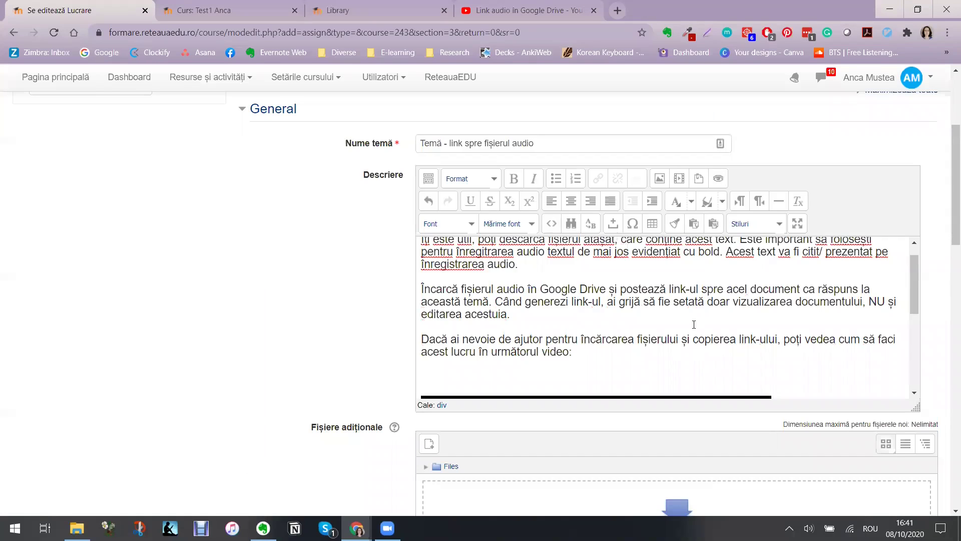
{"action": "scroll", "coordinate": [694, 325], "scroll_direction": "down", "scroll_amount": 3}
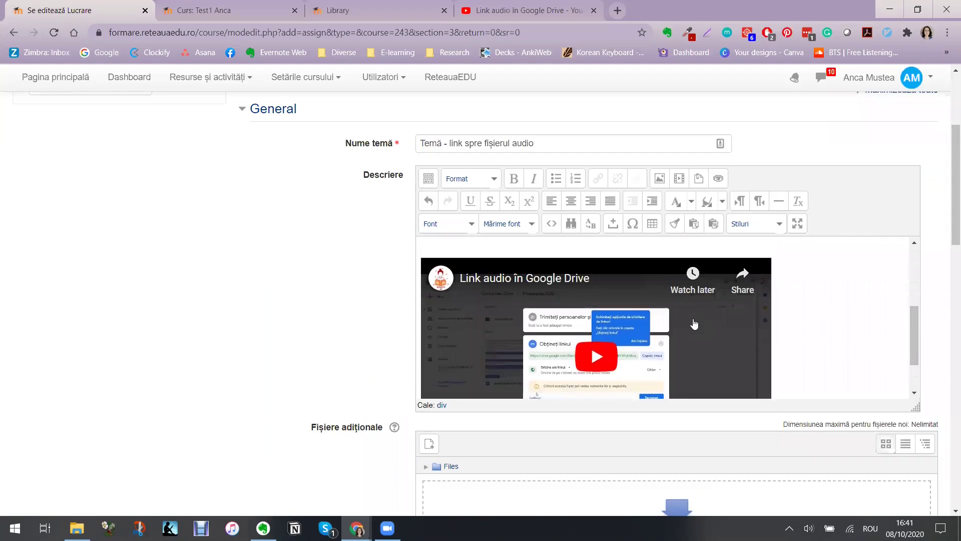
{"action": "scroll", "coordinate": [694, 325], "scroll_direction": "up", "scroll_amount": 5}
{"action": "scroll", "coordinate": [586, 285], "scroll_direction": "down", "scroll_amount": 5}
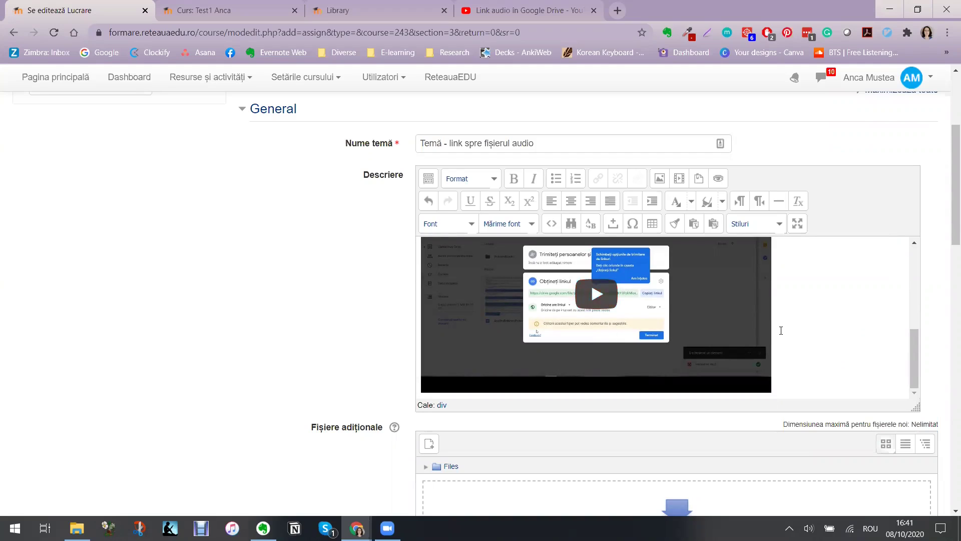
{"action": "scroll", "coordinate": [776, 330], "scroll_direction": "up", "scroll_amount": 5}
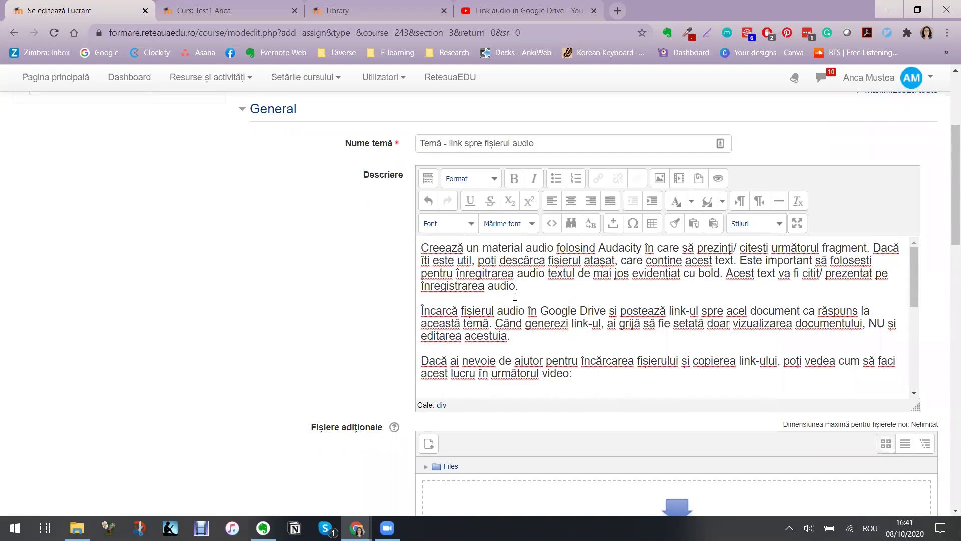
{"action": "scroll", "coordinate": [661, 281], "scroll_direction": "down", "scroll_amount": 10}
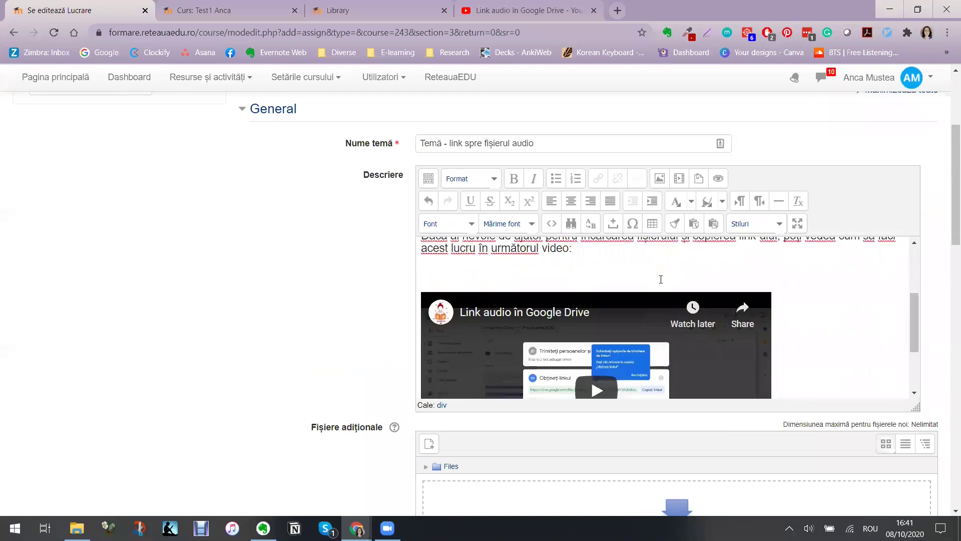
Step: Disable the Acceptați lucrări de la, Termen de predare and Remind me to grade by dates
{"action": "left_click", "coordinate": [653, 304]}
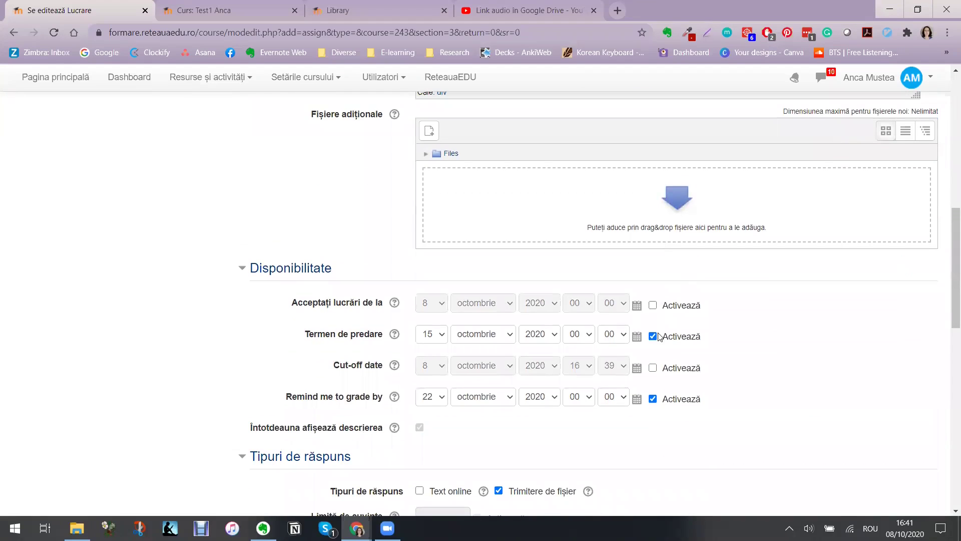
{"action": "left_click", "coordinate": [652, 336]}
{"action": "left_click", "coordinate": [653, 399]}
Step: Set the response type to Text online and turn off Trimitere de fișier
{"action": "scroll", "coordinate": [668, 393], "scroll_direction": "down", "scroll_amount": 3}
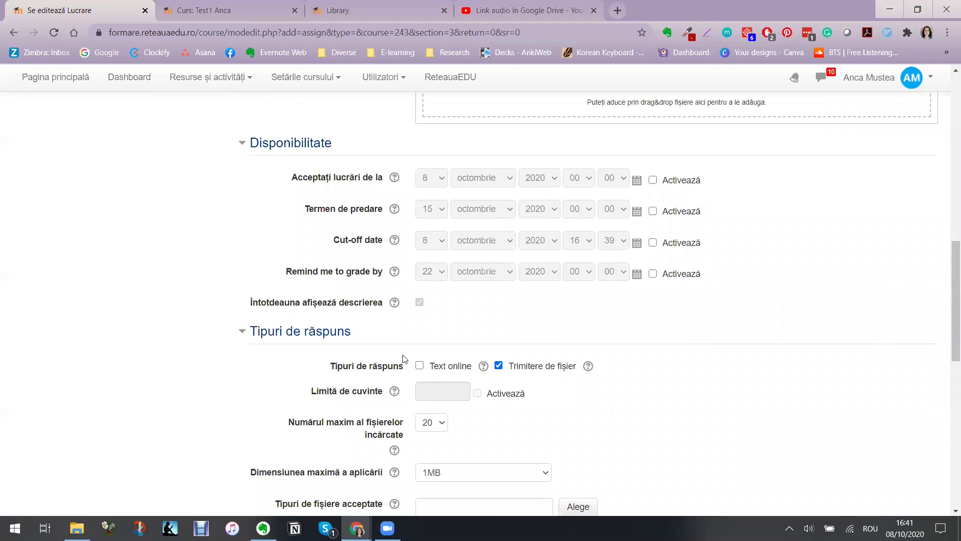
{"action": "left_click", "coordinate": [420, 365]}
{"action": "left_click", "coordinate": [499, 366]}
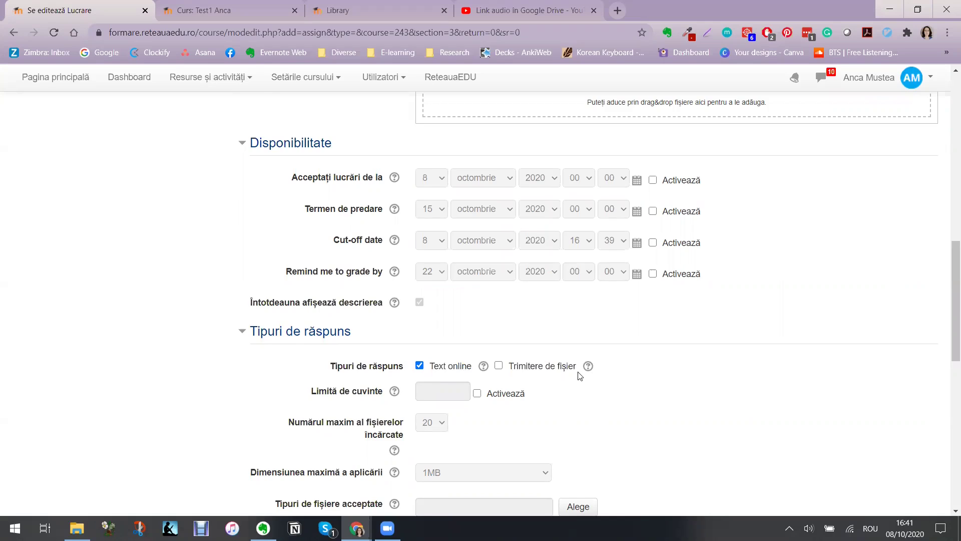
Step: Set the maximum points (Puncte maxime) in the assignment's Notă settings to 10
{"action": "scroll", "coordinate": [456, 349], "scroll_direction": "down", "scroll_amount": 6}
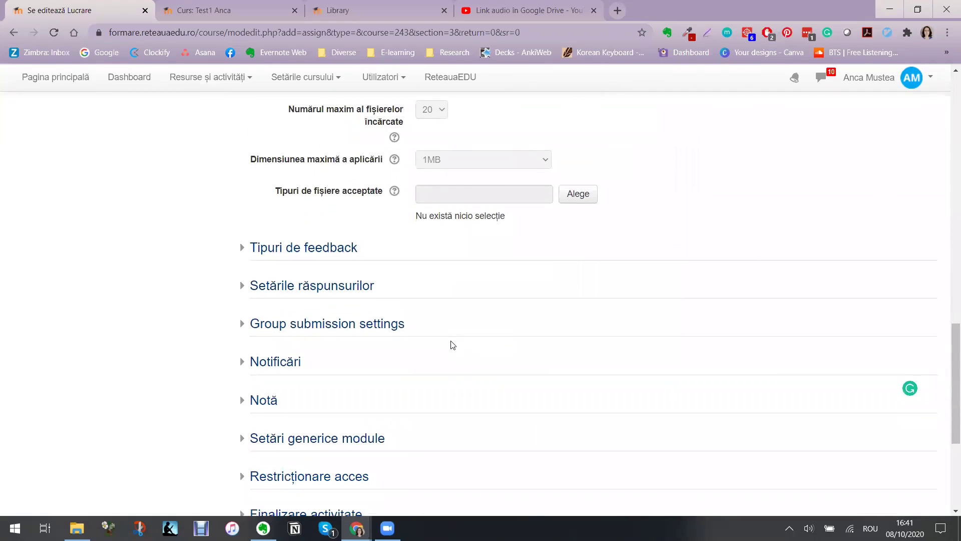
{"action": "left_click", "coordinate": [258, 402]}
{"action": "scroll", "coordinate": [449, 443], "scroll_direction": "down", "scroll_amount": 2}
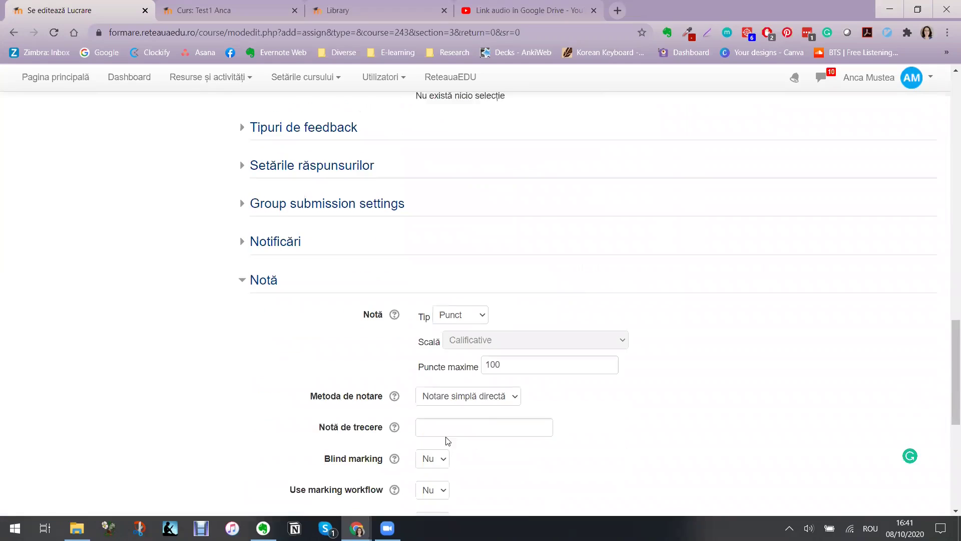
{"action": "left_click", "coordinate": [510, 359]}
{"action": "left_click_drag", "start_coordinate": [509, 360], "coordinate": [480, 360]}
{"action": "type", "text": "1"}
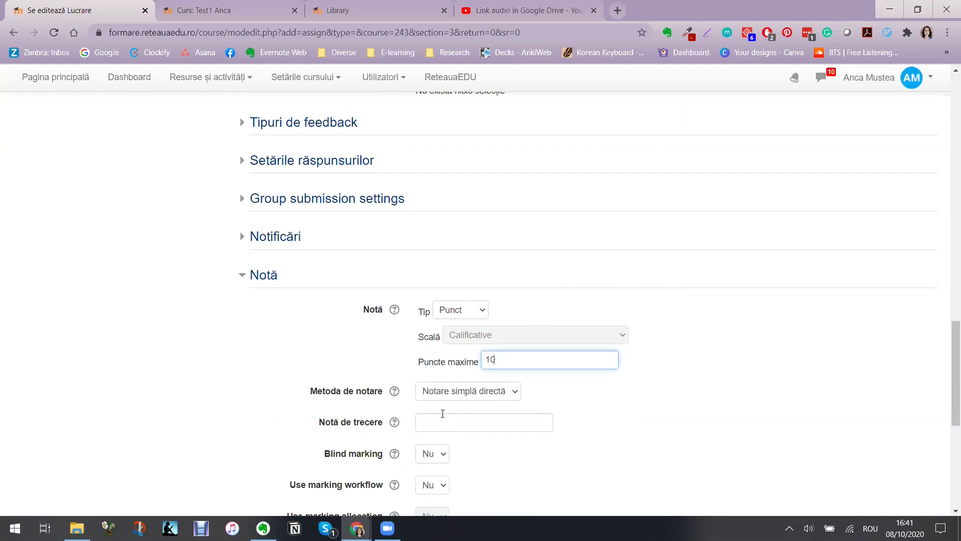
Step: Set the assignment's passing grade (Notă de trecere) to 5
{"action": "left_click", "coordinate": [440, 419]}
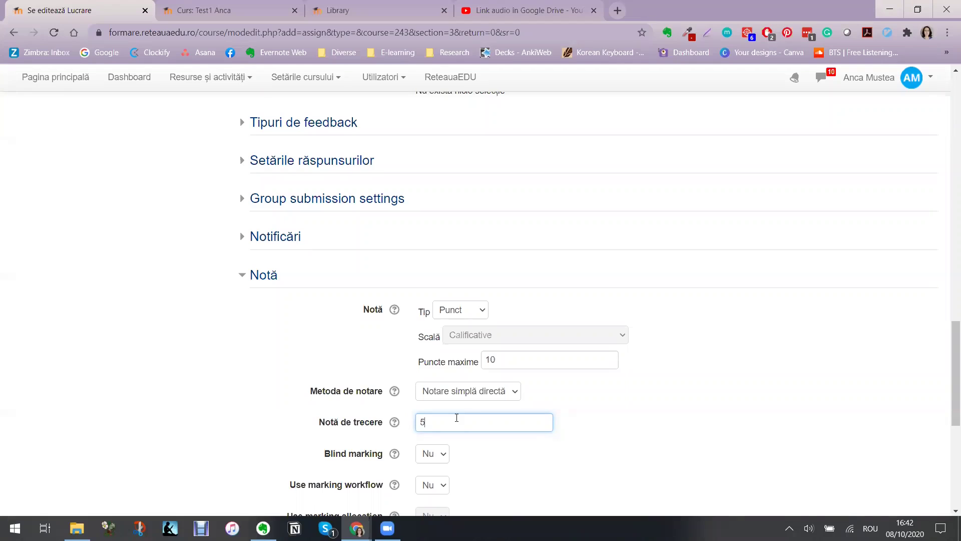
{"action": "left_click", "coordinate": [710, 440]}
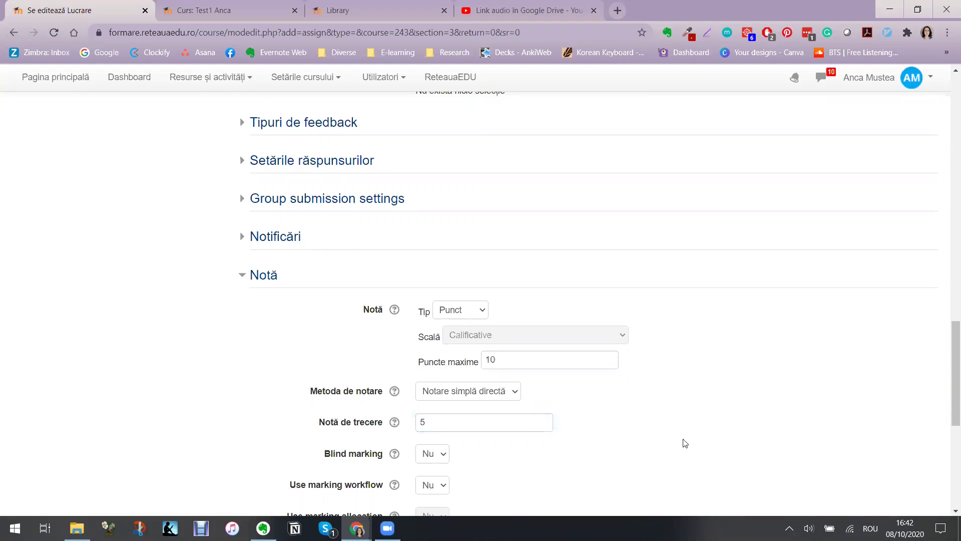
Step: Set Finalizare activitate to mark completion when conditions are met, also require a grade, then save and display the assignment
{"action": "scroll", "coordinate": [641, 423], "scroll_direction": "down", "scroll_amount": 2}
{"action": "scroll", "coordinate": [526, 347], "scroll_direction": "down", "scroll_amount": 4}
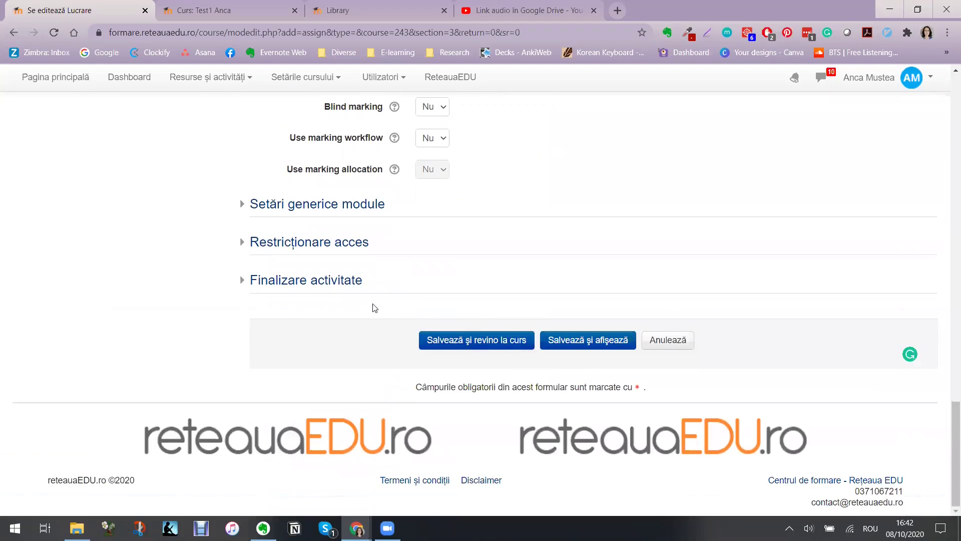
{"action": "left_click", "coordinate": [319, 280]}
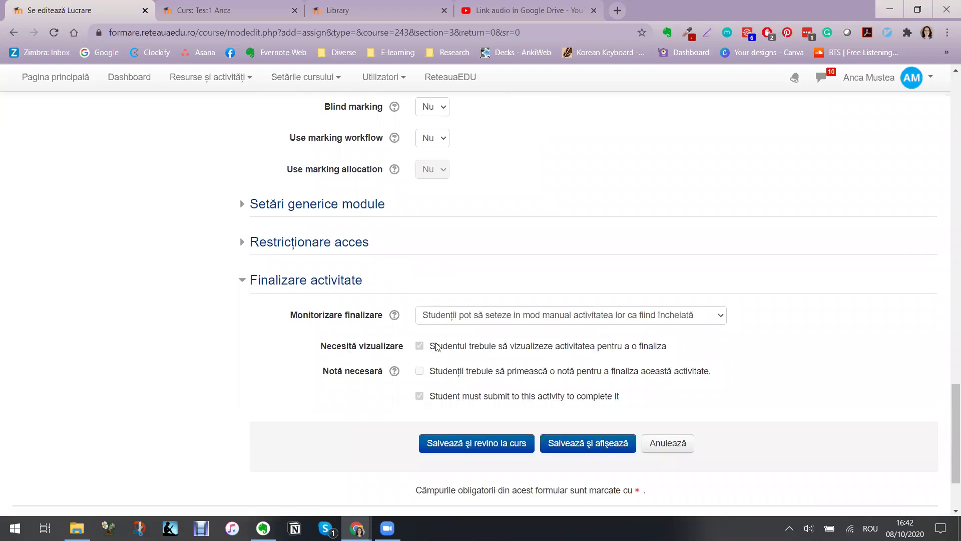
{"action": "left_click", "coordinate": [442, 319]}
{"action": "left_click", "coordinate": [449, 376]}
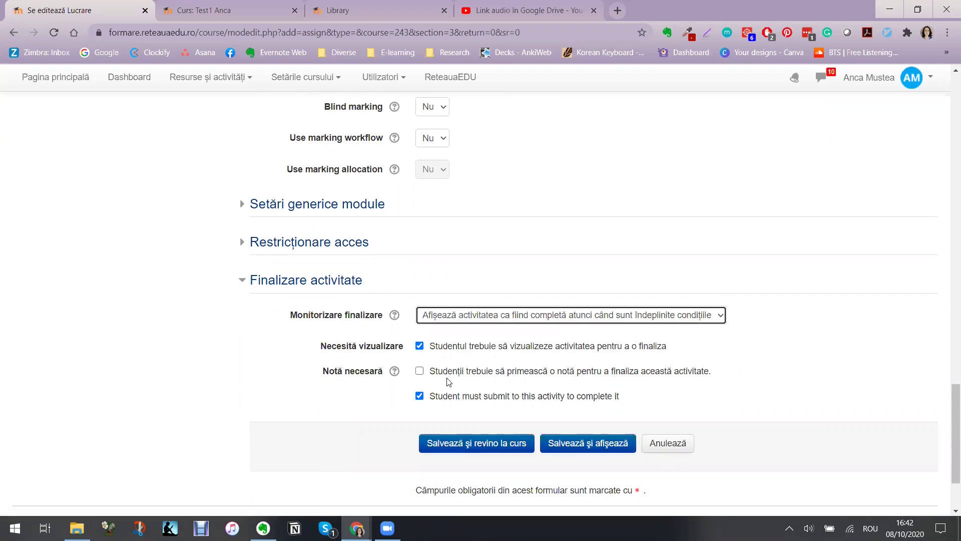
{"action": "left_click", "coordinate": [420, 372]}
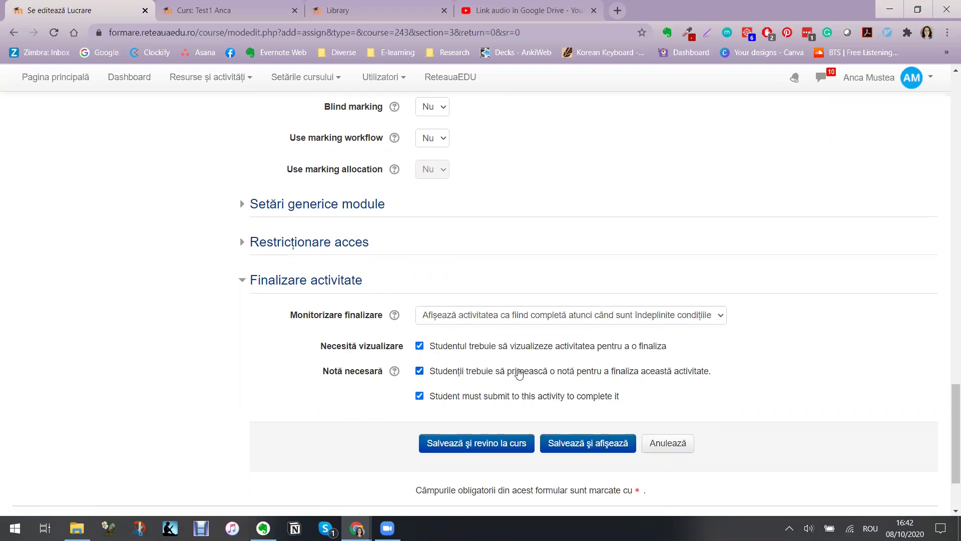
{"action": "left_click_drag", "start_coordinate": [475, 399], "coordinate": [561, 401]}
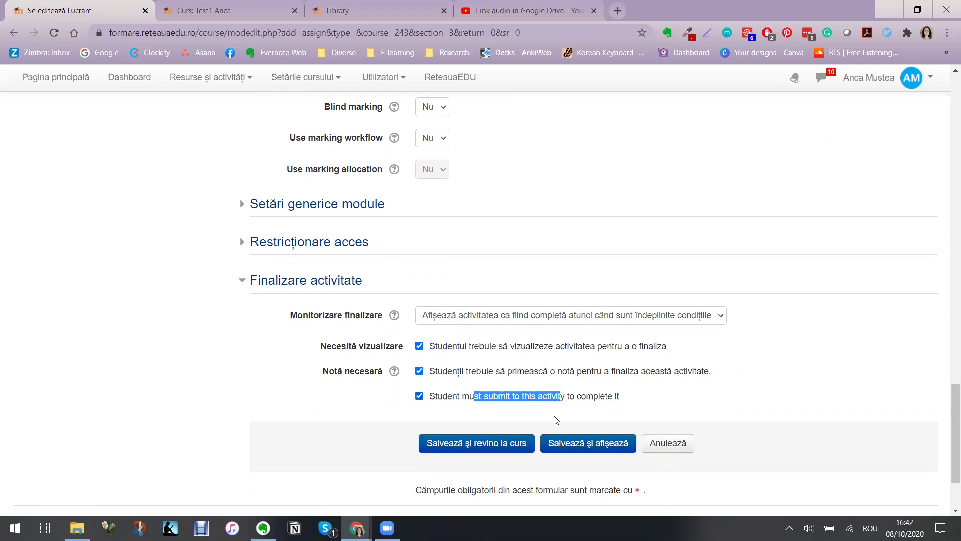
{"action": "left_click_drag", "start_coordinate": [480, 371], "coordinate": [581, 372]}
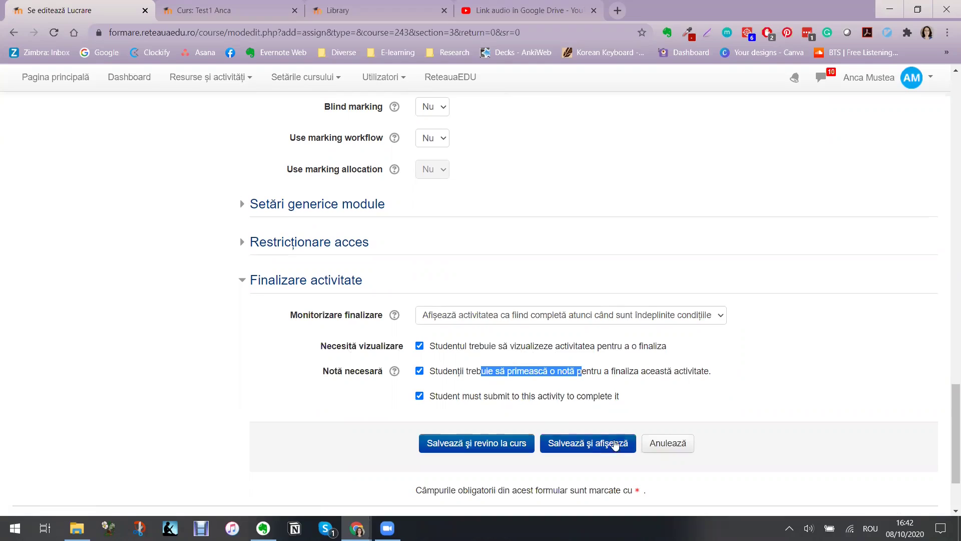
{"action": "left_click", "coordinate": [587, 445]}
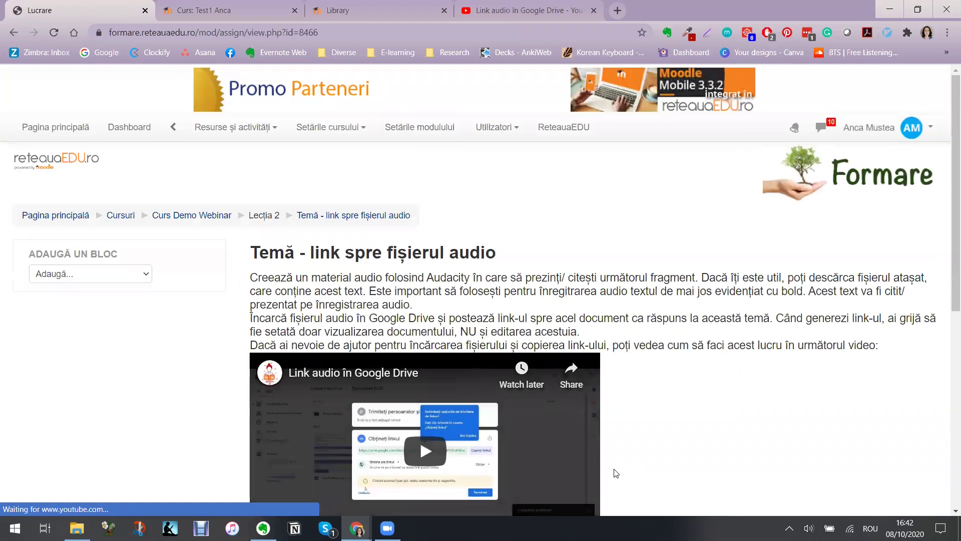
Step: Review the saved assignment page, including its description, embedded video and Grading summary
{"action": "scroll", "coordinate": [715, 354], "scroll_direction": "down", "scroll_amount": 1}
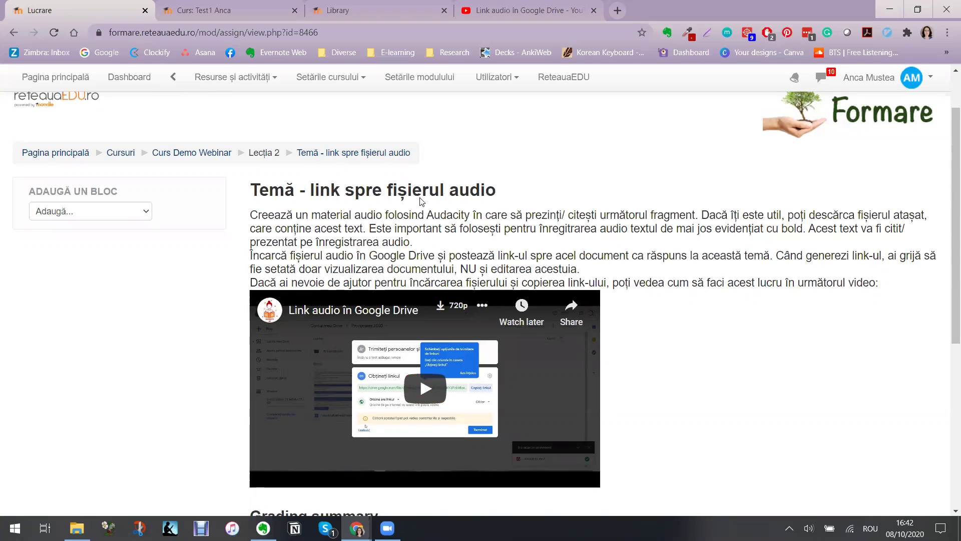
{"action": "scroll", "coordinate": [586, 238], "scroll_direction": "down", "scroll_amount": 3}
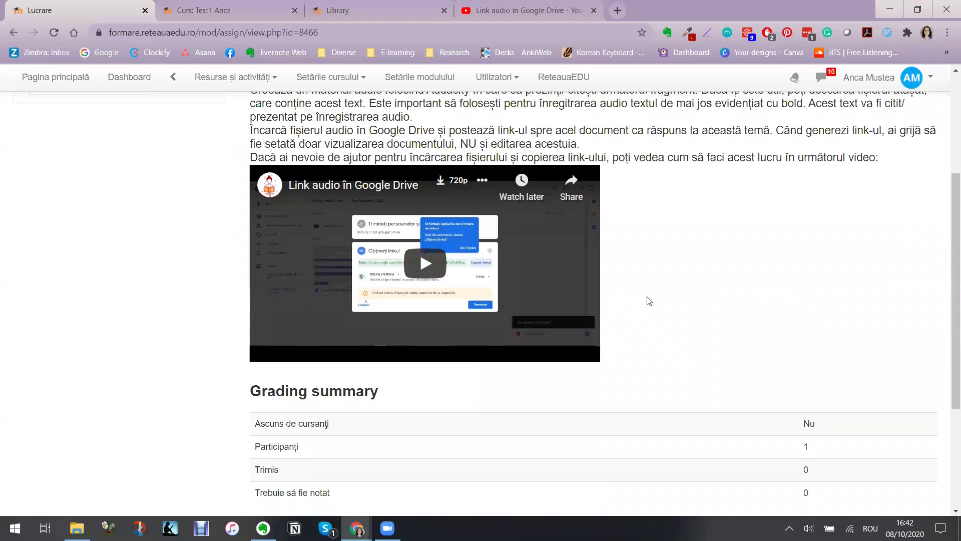
{"action": "scroll", "coordinate": [647, 298], "scroll_direction": "down", "scroll_amount": 3}
{"action": "scroll", "coordinate": [646, 295], "scroll_direction": "up", "scroll_amount": 7}
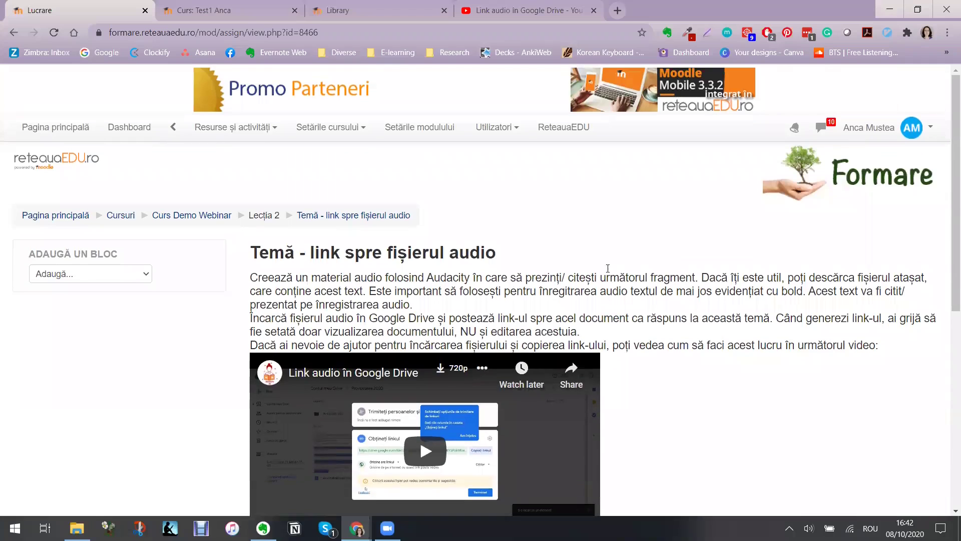
{"action": "scroll", "coordinate": [601, 255], "scroll_direction": "down", "scroll_amount": 2}
{"action": "scroll", "coordinate": [598, 245], "scroll_direction": "up", "scroll_amount": 2}
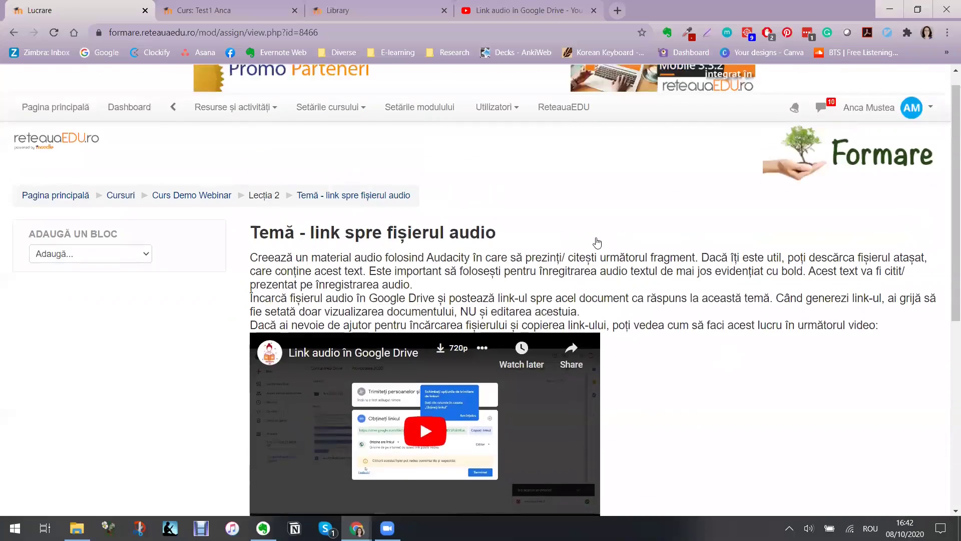
{"action": "scroll", "coordinate": [598, 243], "scroll_direction": "down", "scroll_amount": 4}
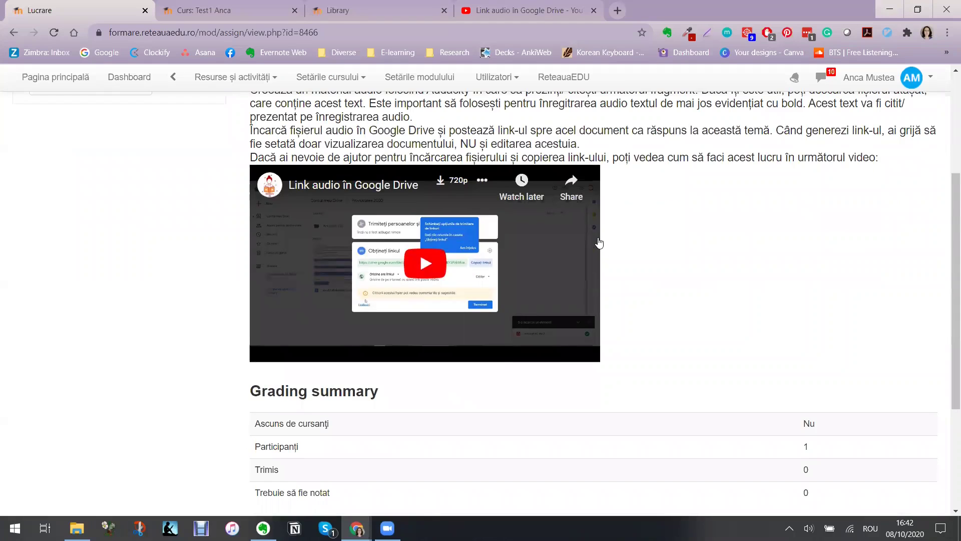
{"action": "scroll", "coordinate": [601, 243], "scroll_direction": "down", "scroll_amount": 4}
{"action": "scroll", "coordinate": [602, 244], "scroll_direction": "up", "scroll_amount": 8}
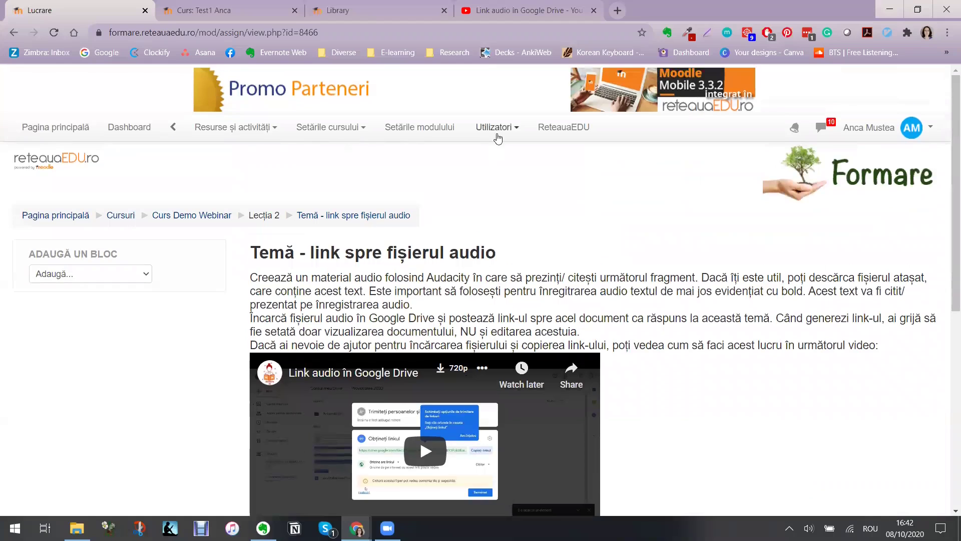
Step: Reopen the assignment's settings and add blank lines between the description's paragraphs and above the first one
{"action": "left_click", "coordinate": [415, 127]}
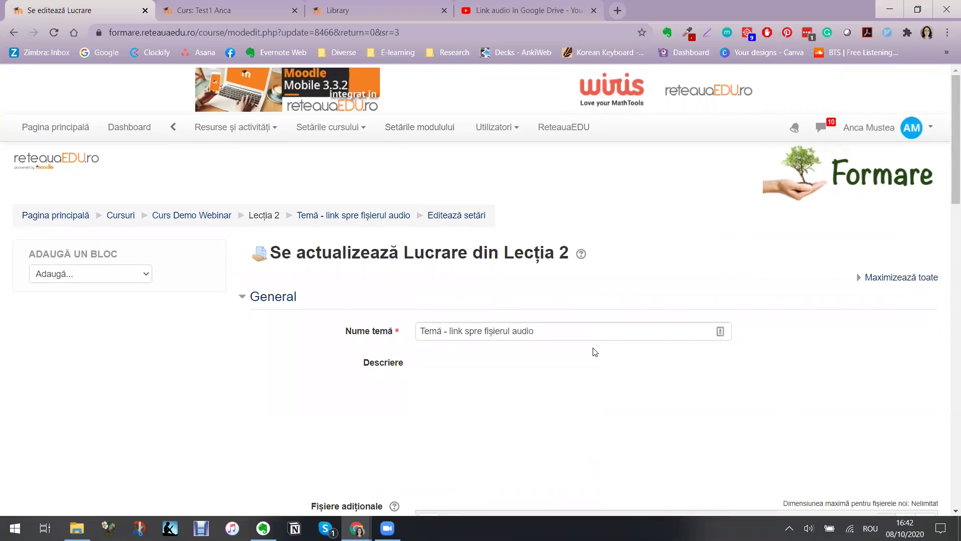
{"action": "scroll", "coordinate": [594, 352], "scroll_direction": "down", "scroll_amount": 1}
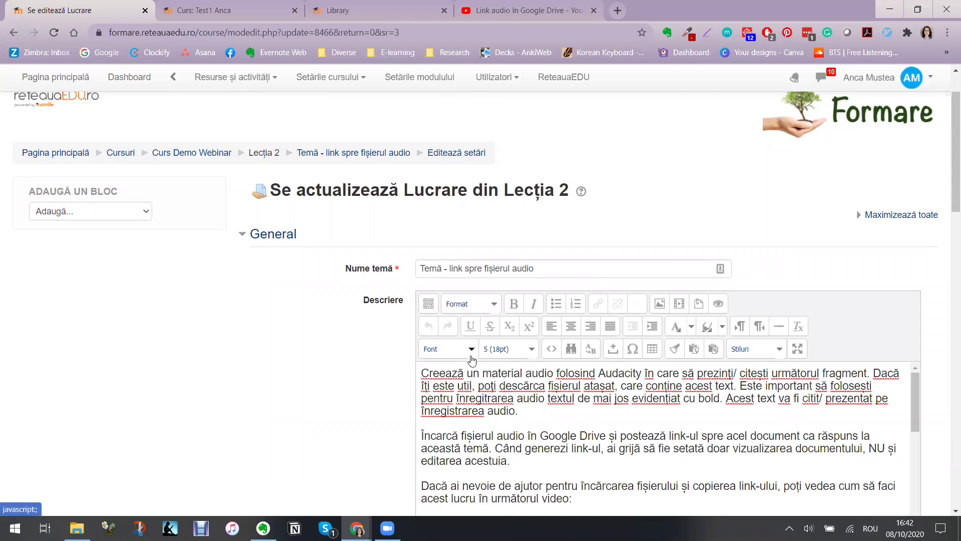
{"action": "key", "text": "Return"}
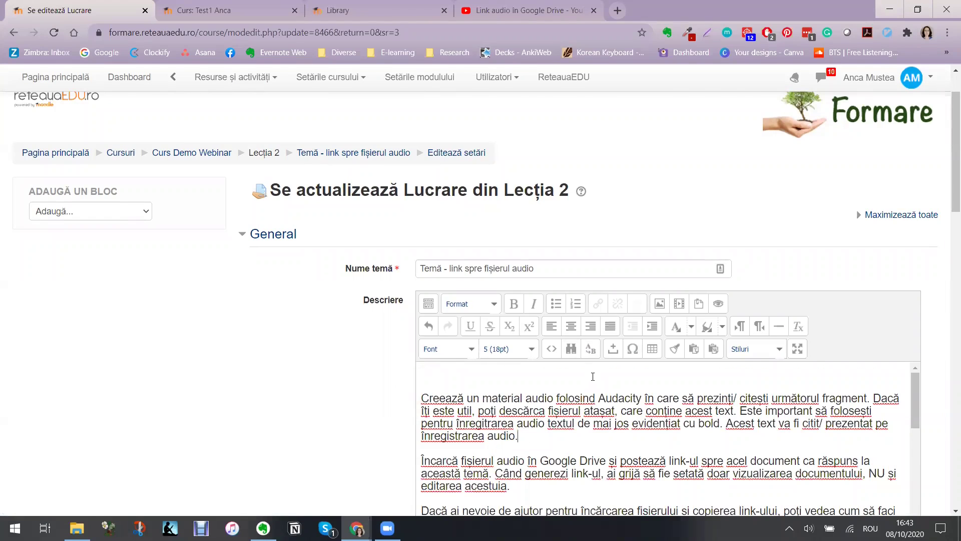
{"action": "key", "text": "Return"}
{"action": "scroll", "coordinate": [593, 376], "scroll_direction": "down", "scroll_amount": 3}
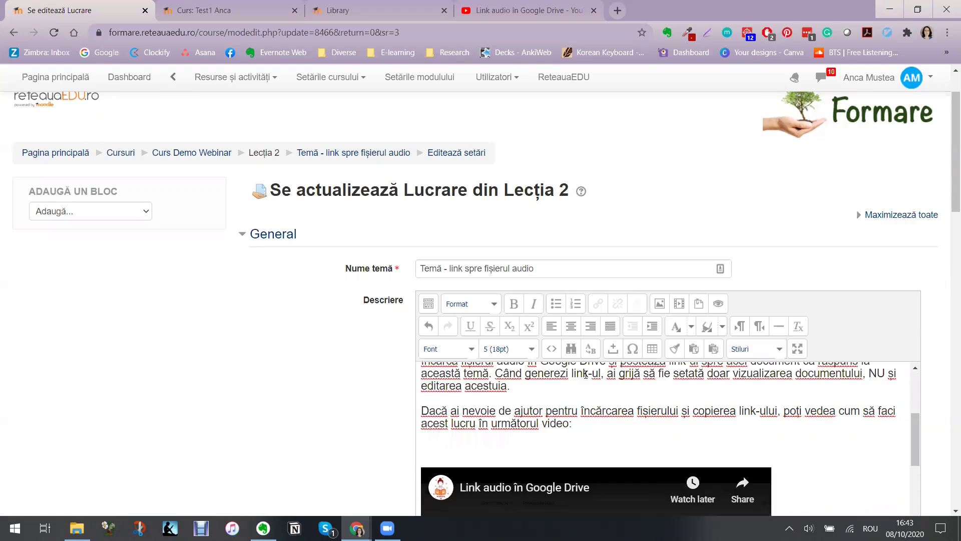
{"action": "key", "text": "Return"}
{"action": "left_click", "coordinate": [615, 470]}
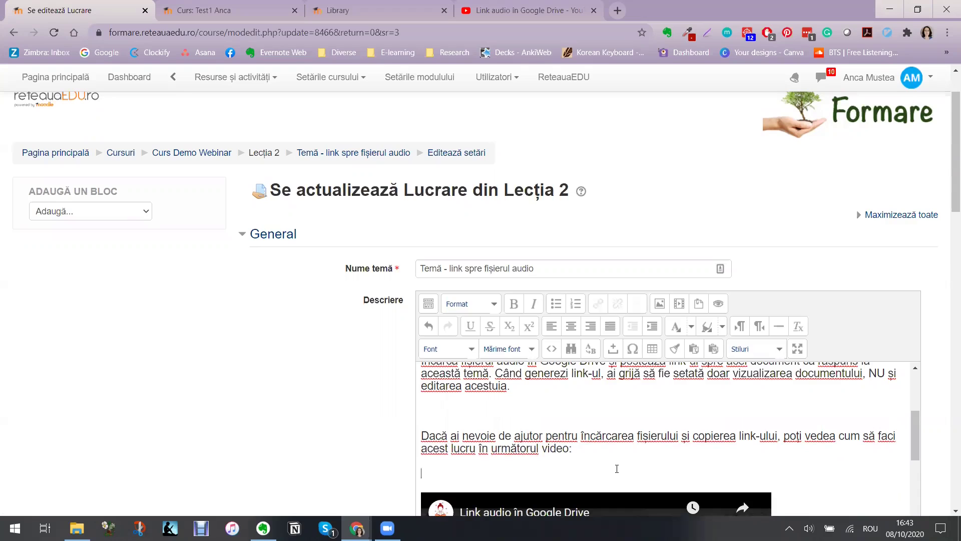
{"action": "key", "text": "Return"}
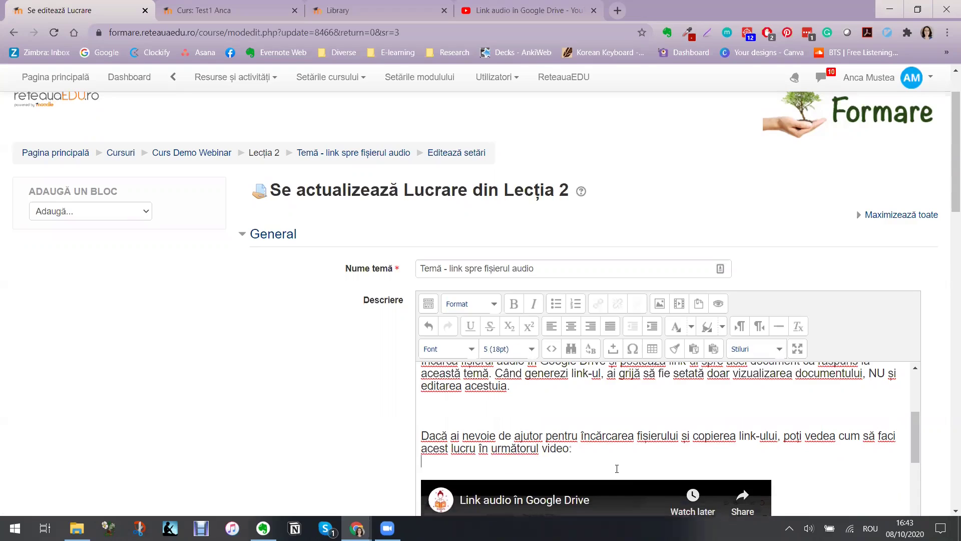
Step: Check the end of the description below the embedded video, then save and display the updated assignment
{"action": "scroll", "coordinate": [647, 464], "scroll_direction": "down", "scroll_amount": 3}
{"action": "left_click", "coordinate": [795, 475]}
{"action": "scroll", "coordinate": [796, 476], "scroll_direction": "down", "scroll_amount": 1}
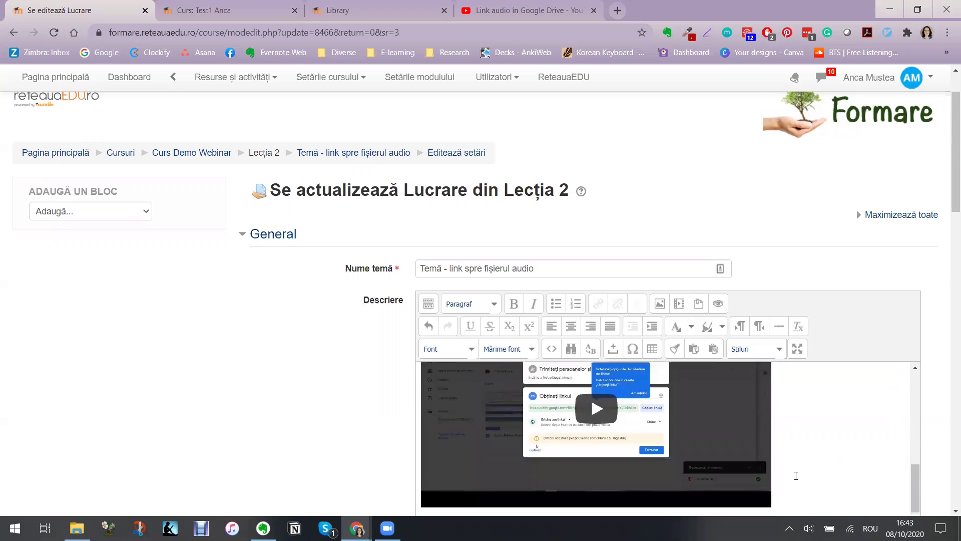
{"action": "scroll", "coordinate": [775, 427], "scroll_direction": "down", "scroll_amount": 5}
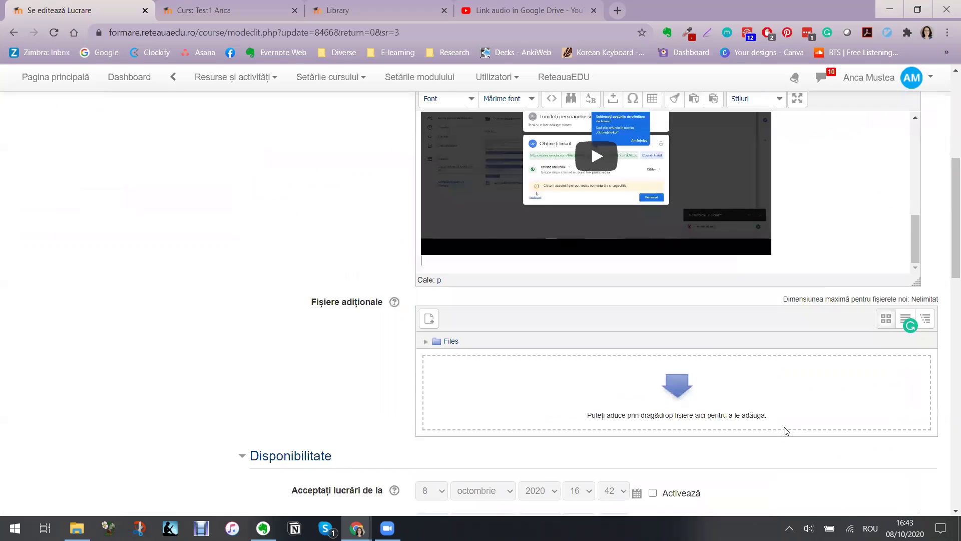
{"action": "scroll", "coordinate": [783, 429], "scroll_direction": "down", "scroll_amount": 15}
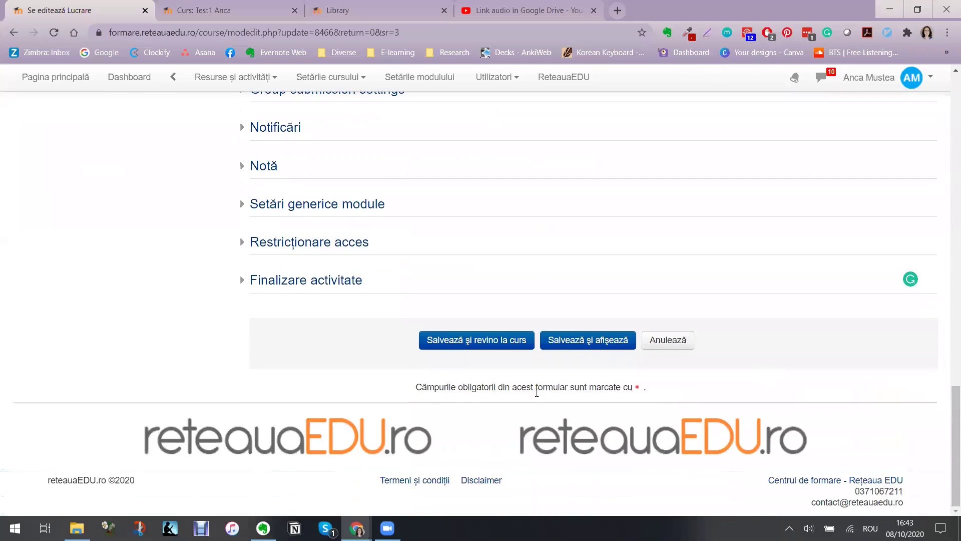
{"action": "left_click", "coordinate": [565, 343]}
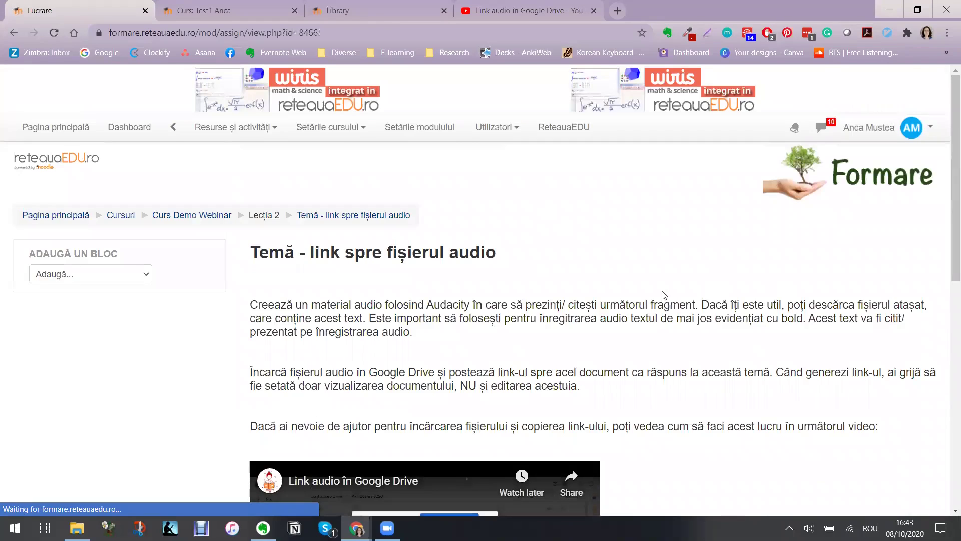
Step: Test the embedded Link audio în Google Drive video by playing it, jumping through its timeline, pausing it and dismissing the suggested videos
{"action": "scroll", "coordinate": [723, 324], "scroll_direction": "down", "scroll_amount": 3}
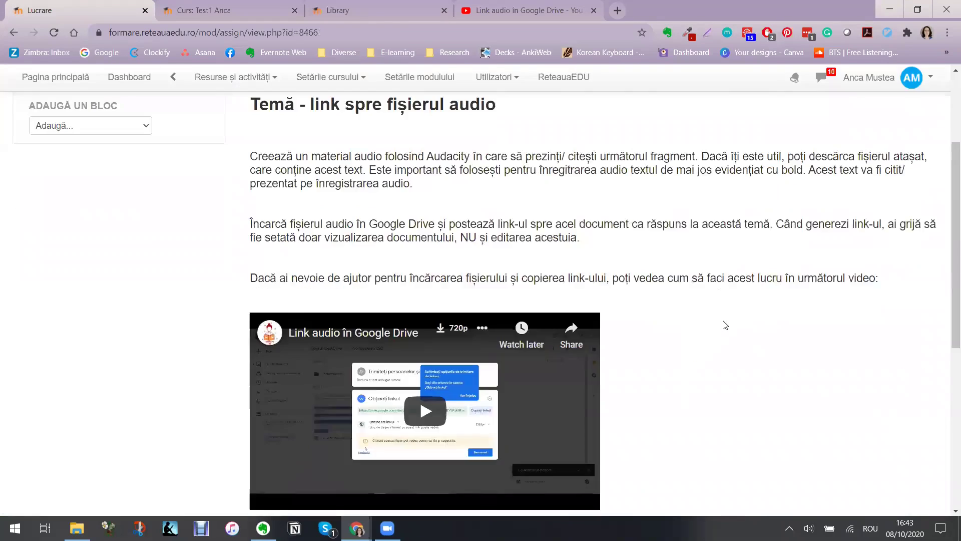
{"action": "scroll", "coordinate": [726, 325], "scroll_direction": "down", "scroll_amount": 2}
{"action": "left_click", "coordinate": [427, 313]}
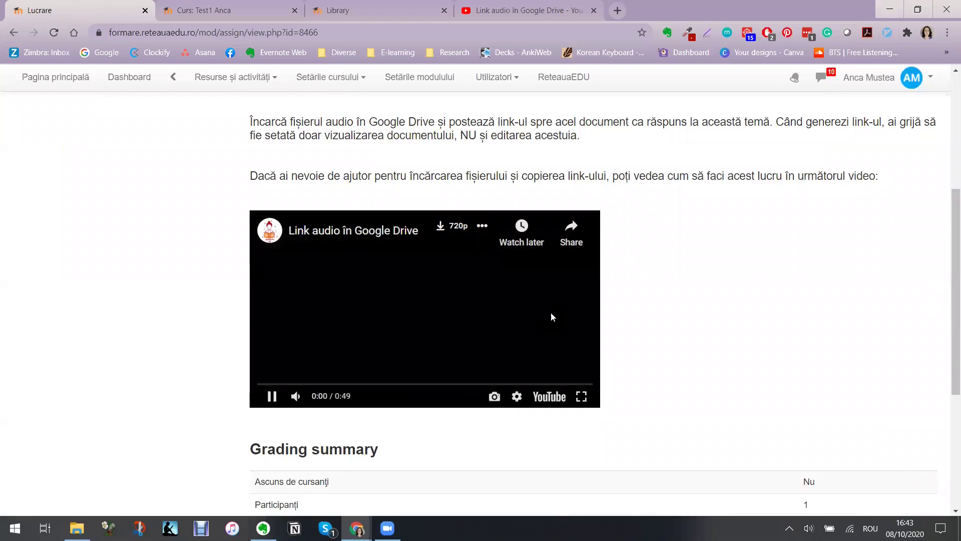
{"action": "left_click", "coordinate": [375, 384]}
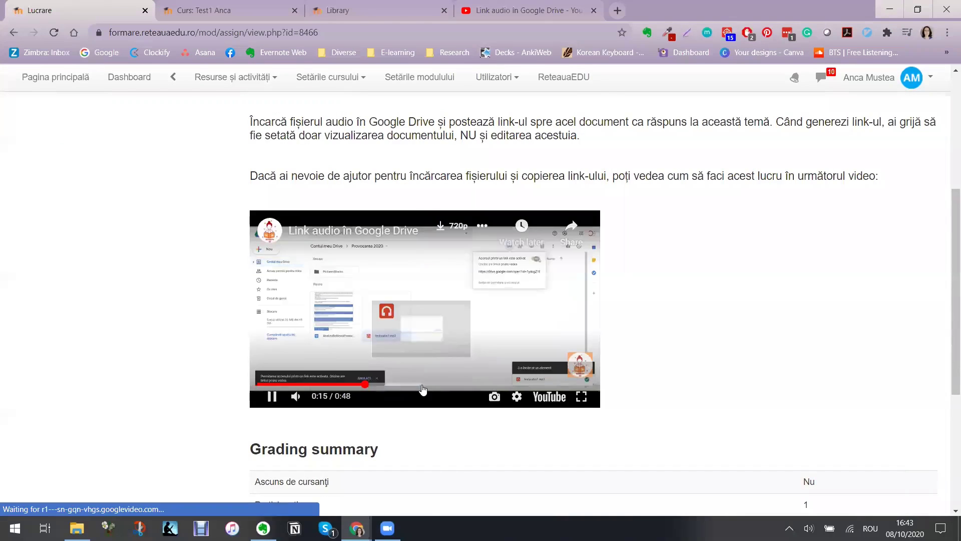
{"action": "left_click", "coordinate": [481, 384]}
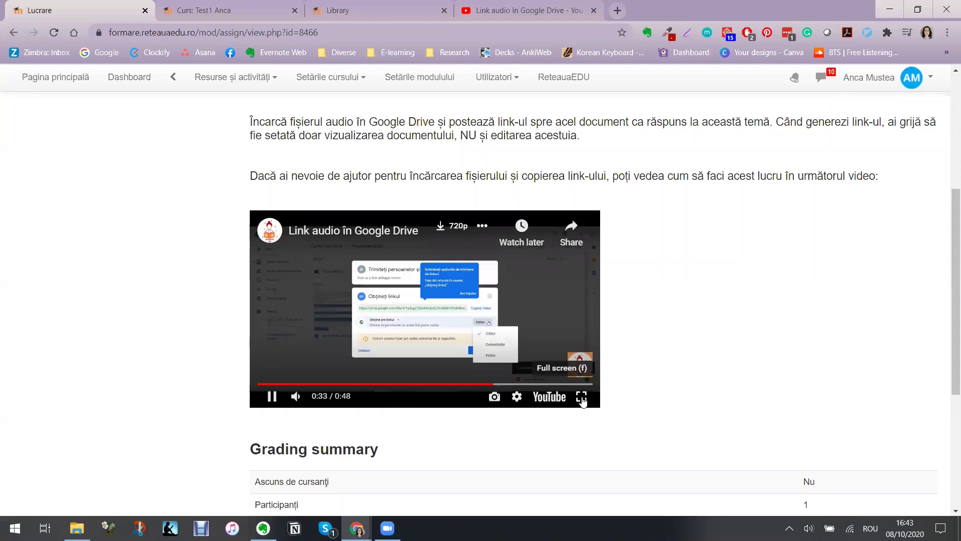
{"action": "left_click", "coordinate": [357, 384]}
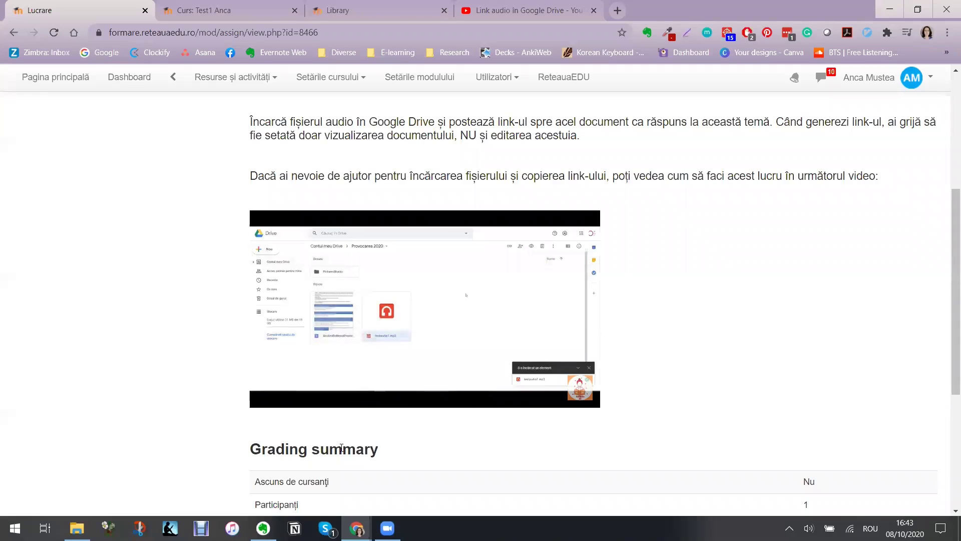
{"action": "left_click", "coordinate": [483, 275]}
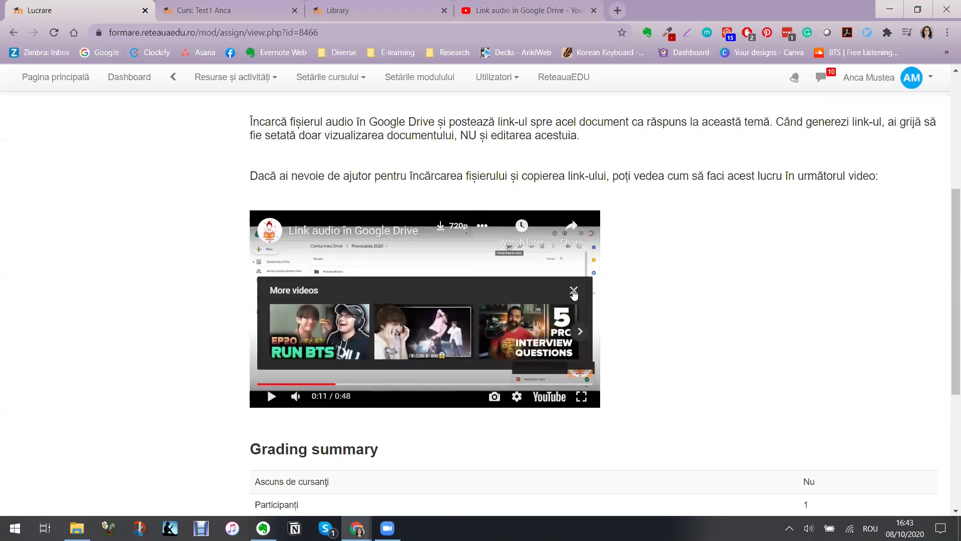
{"action": "left_click", "coordinate": [574, 292]}
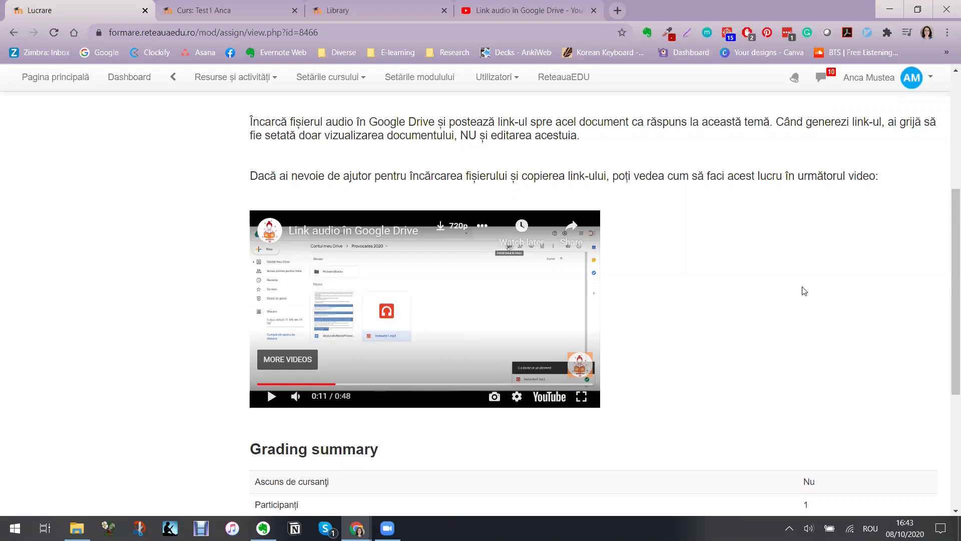
Step: Switch to the student's incognito window, refresh the course page and open the Temă - link spre fișierul audio assignment in Lecția 2
{"action": "scroll", "coordinate": [778, 282], "scroll_direction": "down", "scroll_amount": 3}
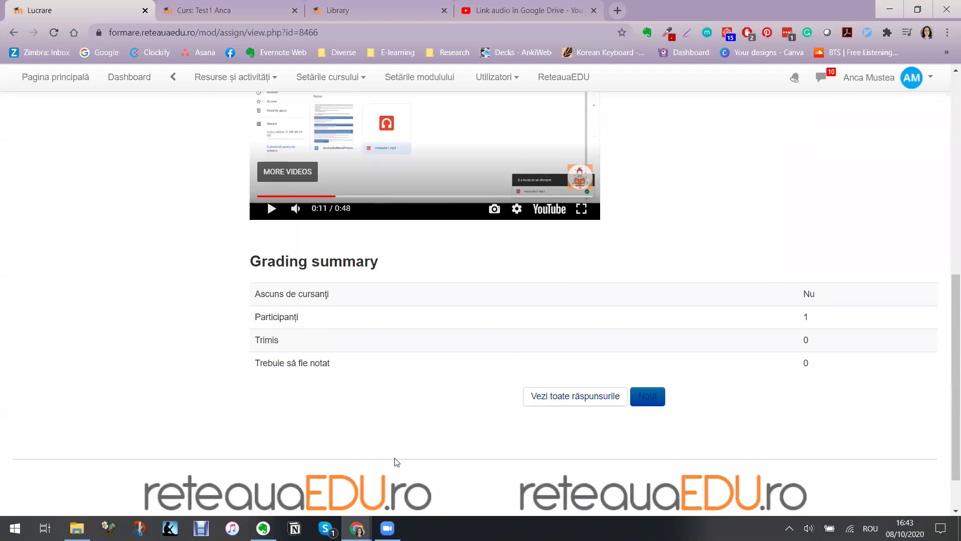
{"action": "left_click", "coordinate": [376, 500]}
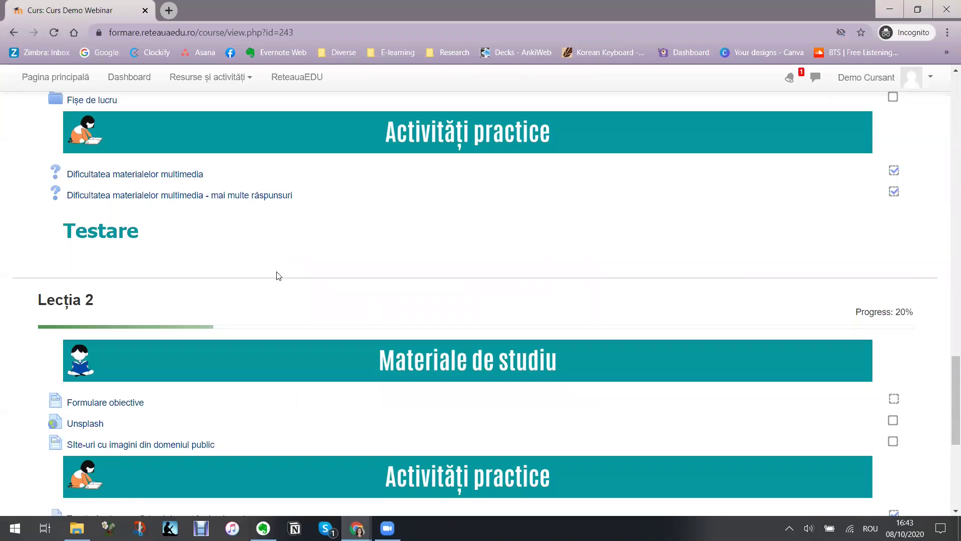
{"action": "left_click", "coordinate": [54, 33]}
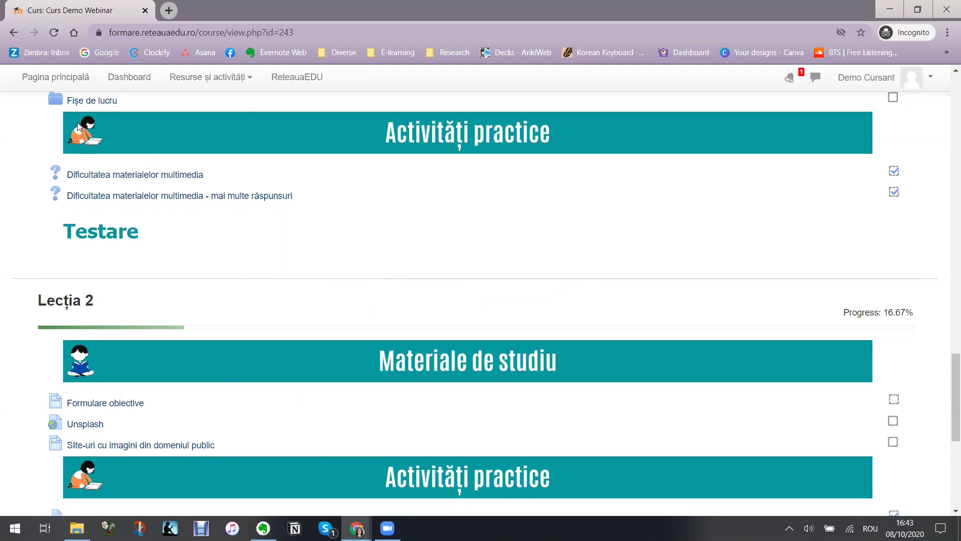
{"action": "scroll", "coordinate": [333, 316], "scroll_direction": "down", "scroll_amount": 6}
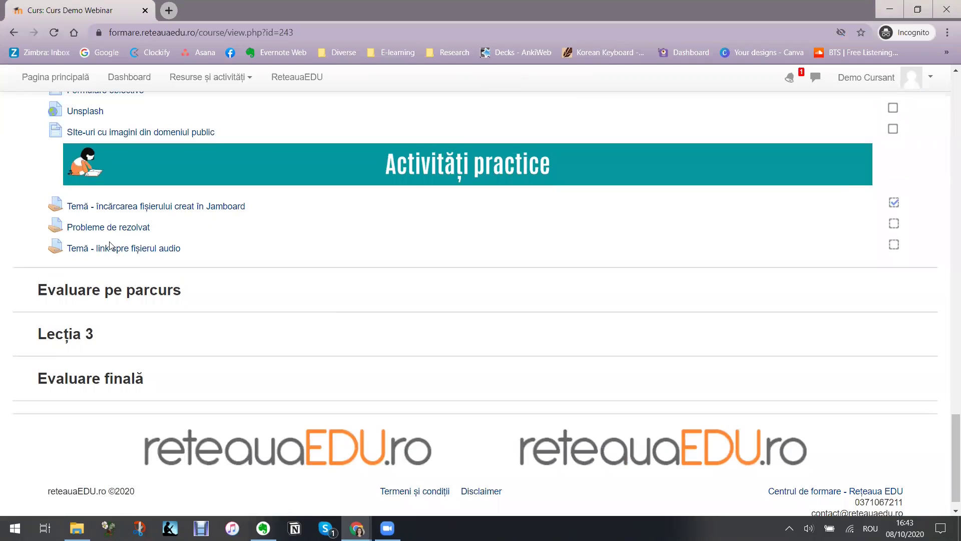
{"action": "left_click", "coordinate": [111, 246]}
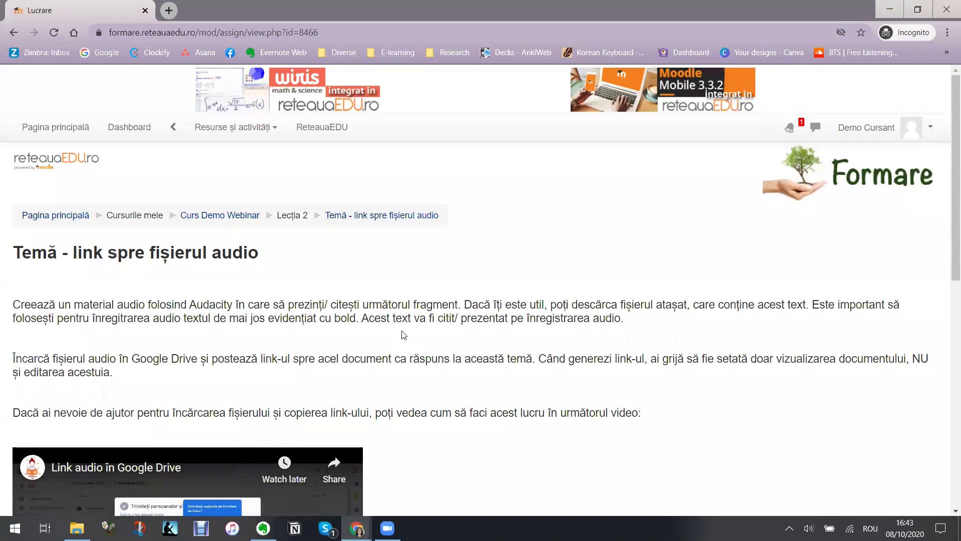
Step: Start a new submission for the assignment as the student and go to its Text online editor
{"action": "scroll", "coordinate": [399, 307], "scroll_direction": "down", "scroll_amount": 10}
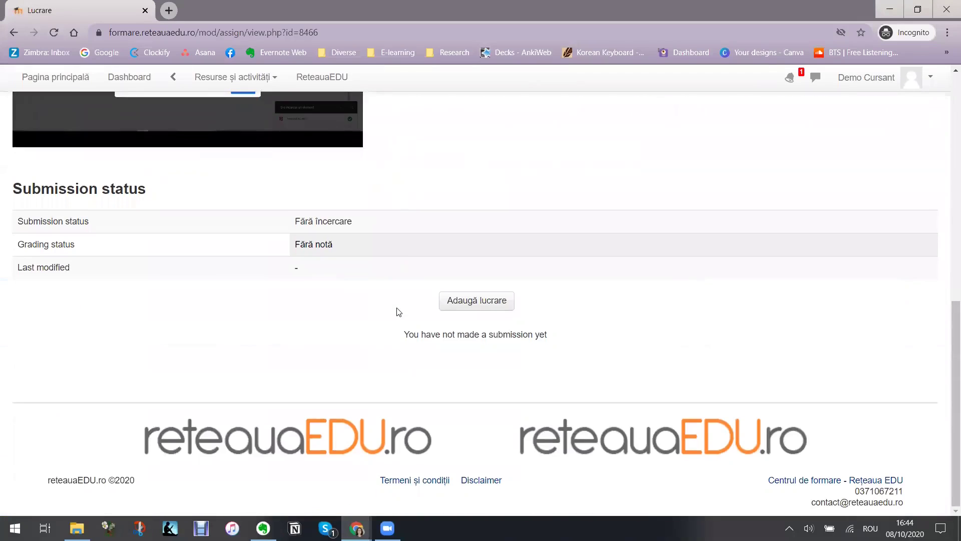
{"action": "scroll", "coordinate": [480, 386], "scroll_direction": "up", "scroll_amount": 1}
{"action": "left_click", "coordinate": [470, 368]}
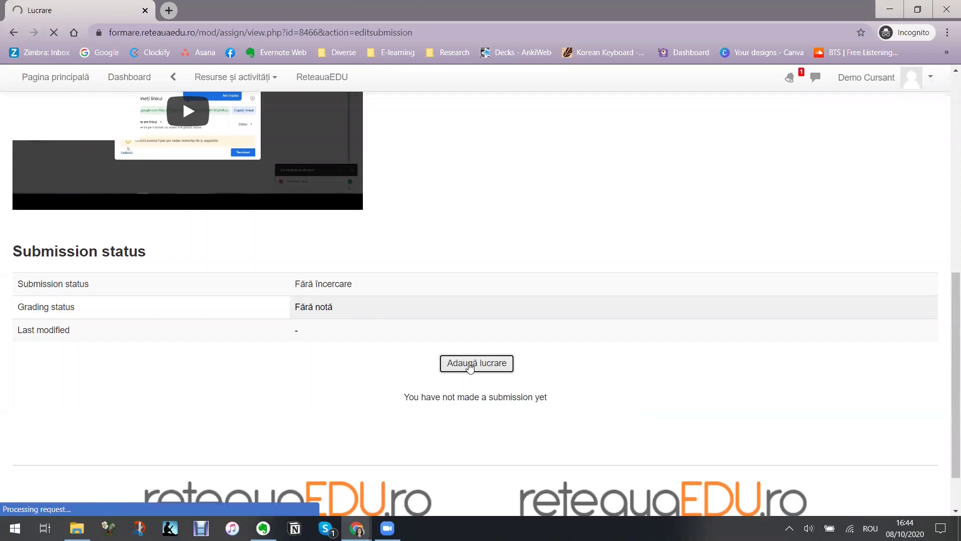
{"action": "scroll", "coordinate": [467, 360], "scroll_direction": "down", "scroll_amount": 8}
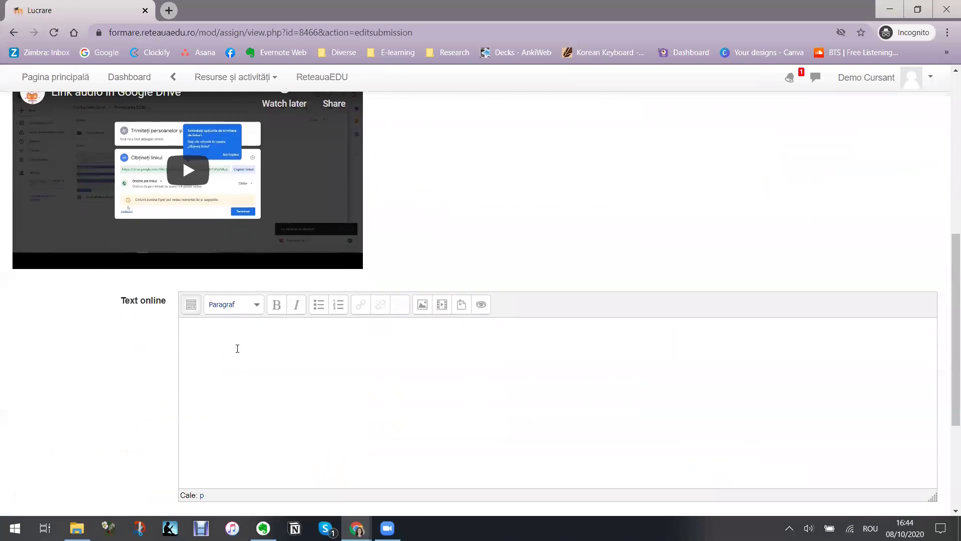